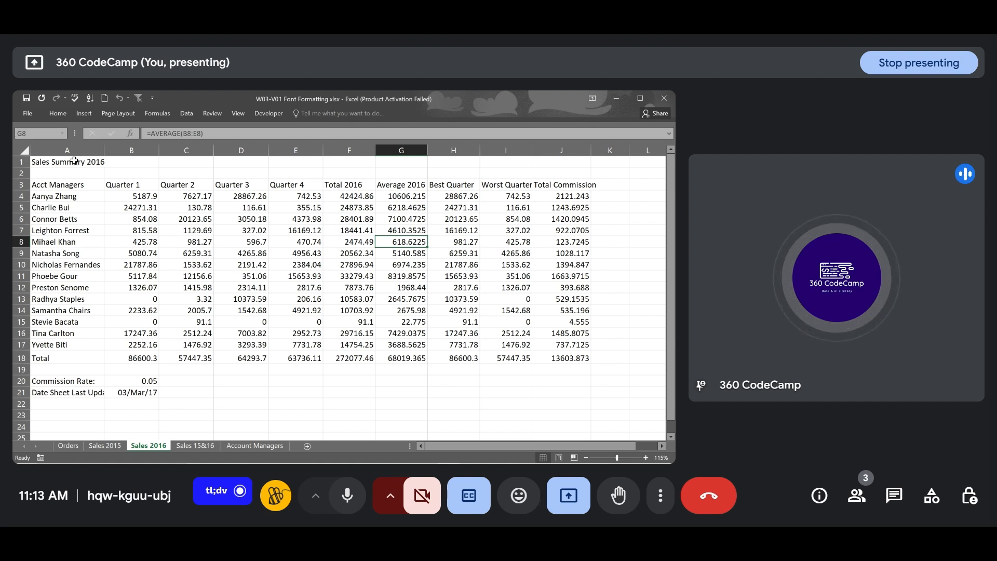
Select the Sales Summary 2016 title in cell A1 and browse the available fonts
left_click(78, 161)
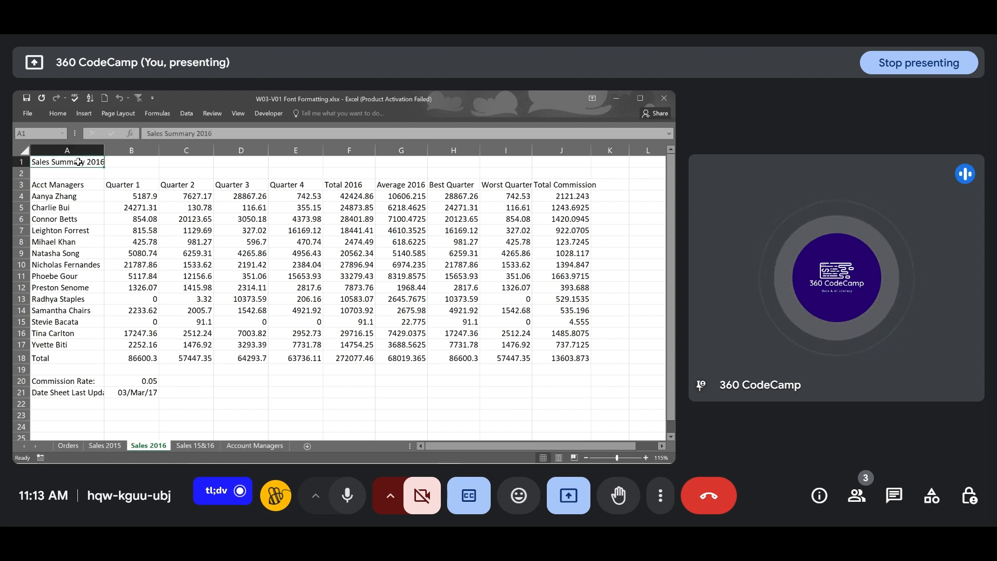
left_click(57, 114)
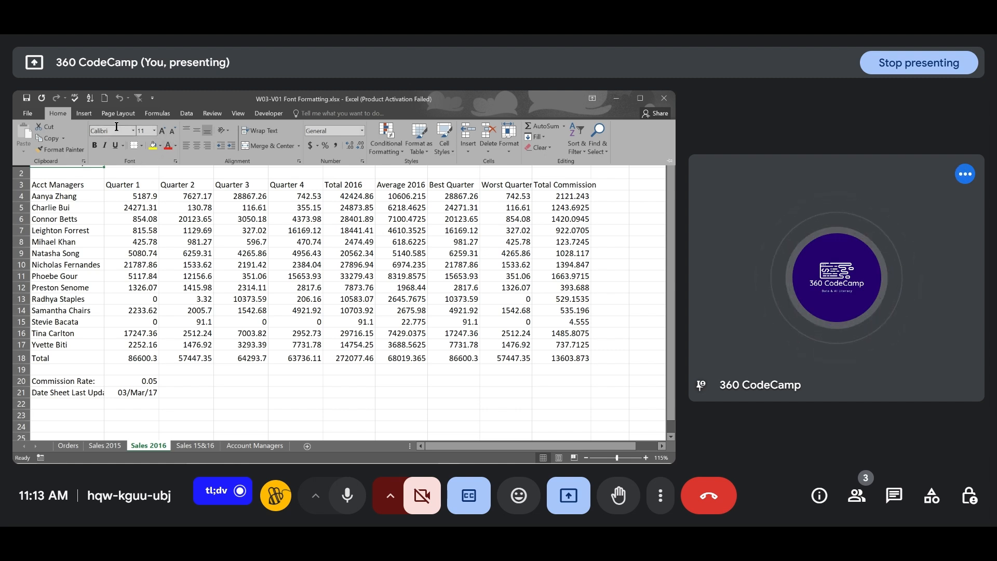
left_click(159, 188)
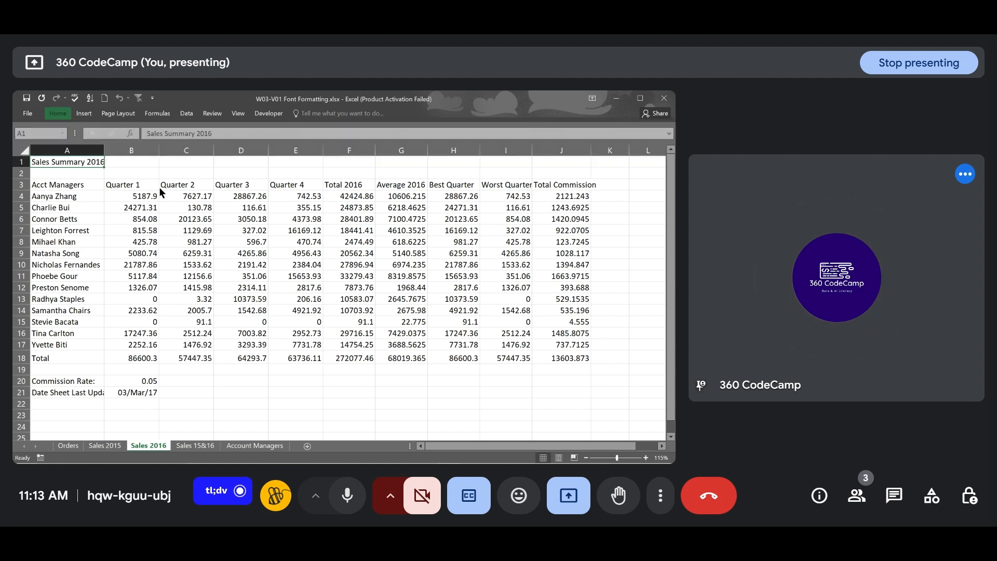
left_click(62, 114)
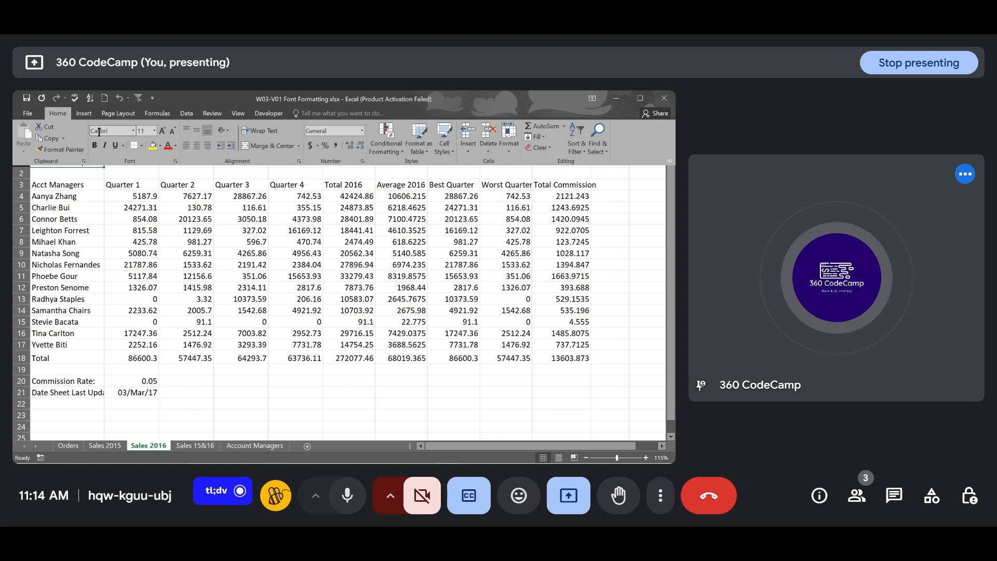
left_click(132, 129)
left_click(134, 131)
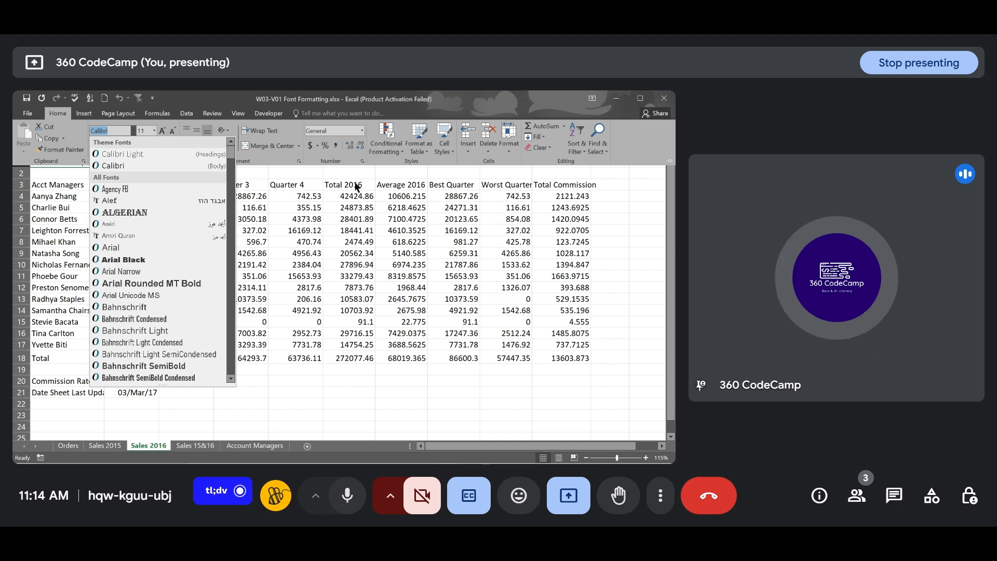
left_click(305, 257)
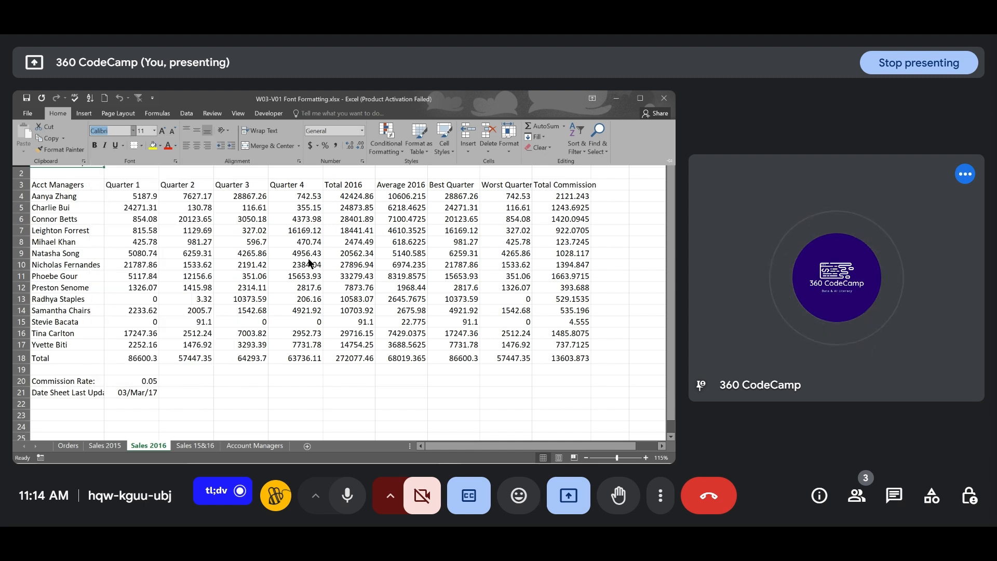
left_click(216, 254)
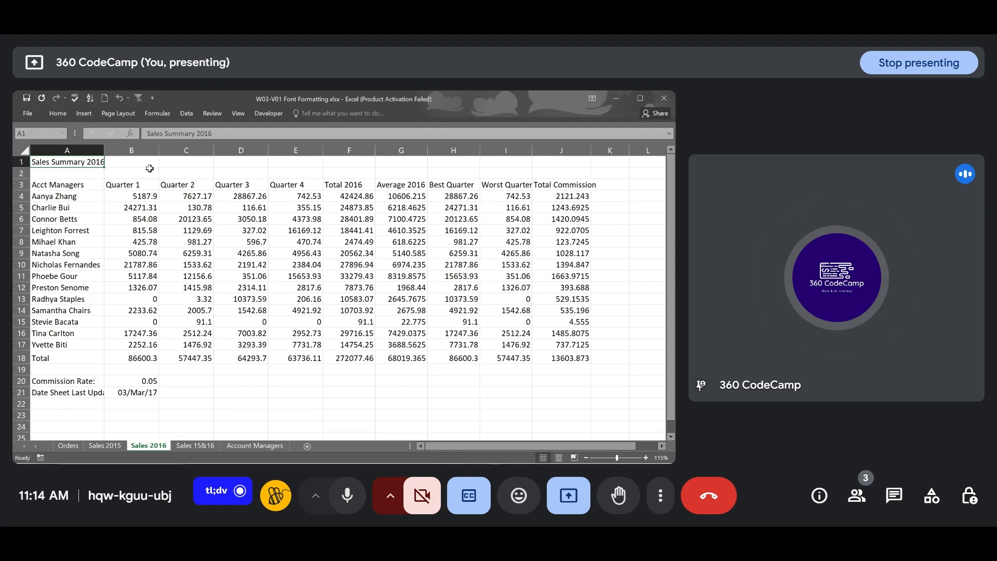
left_click(56, 112)
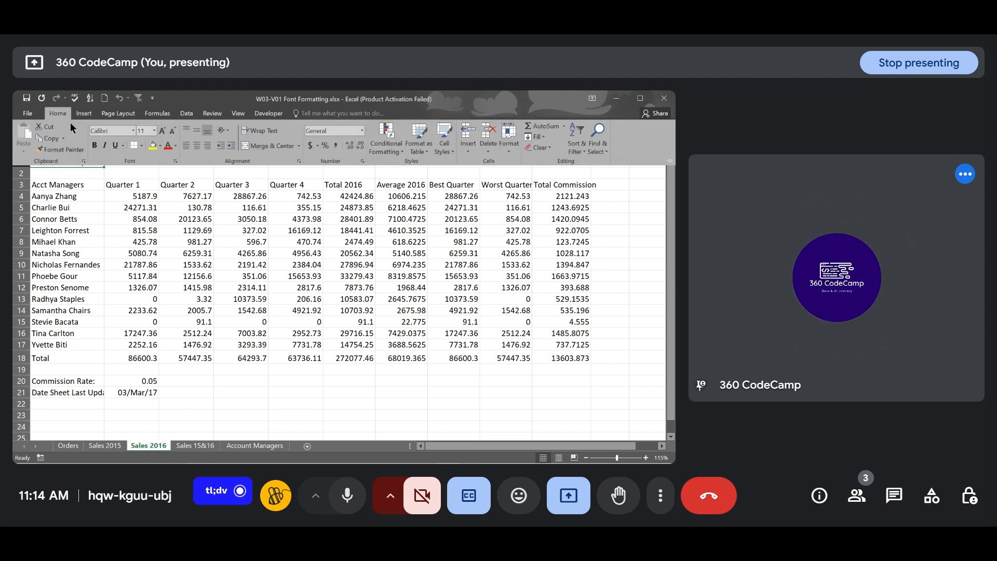
left_click(252, 257)
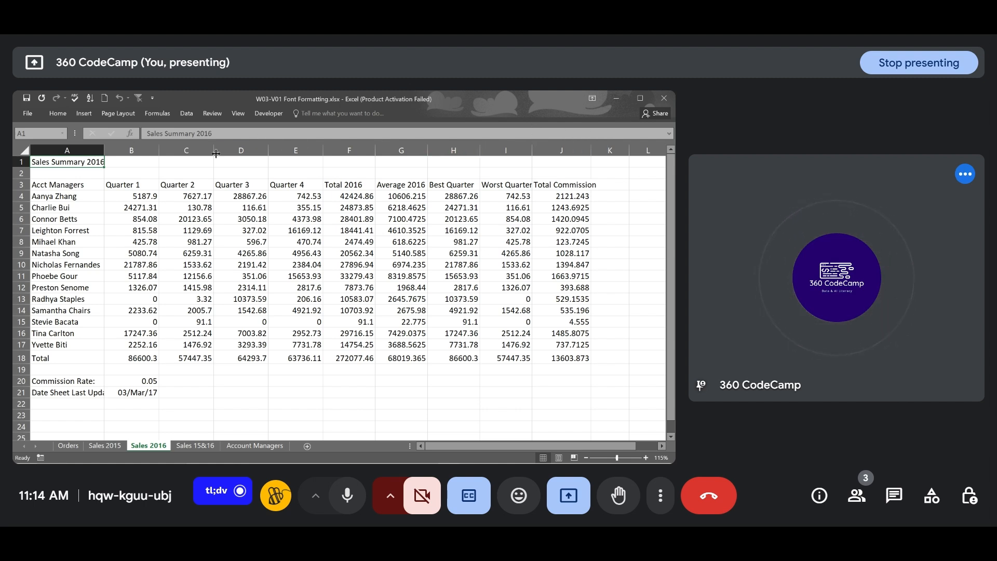
left_click(56, 115)
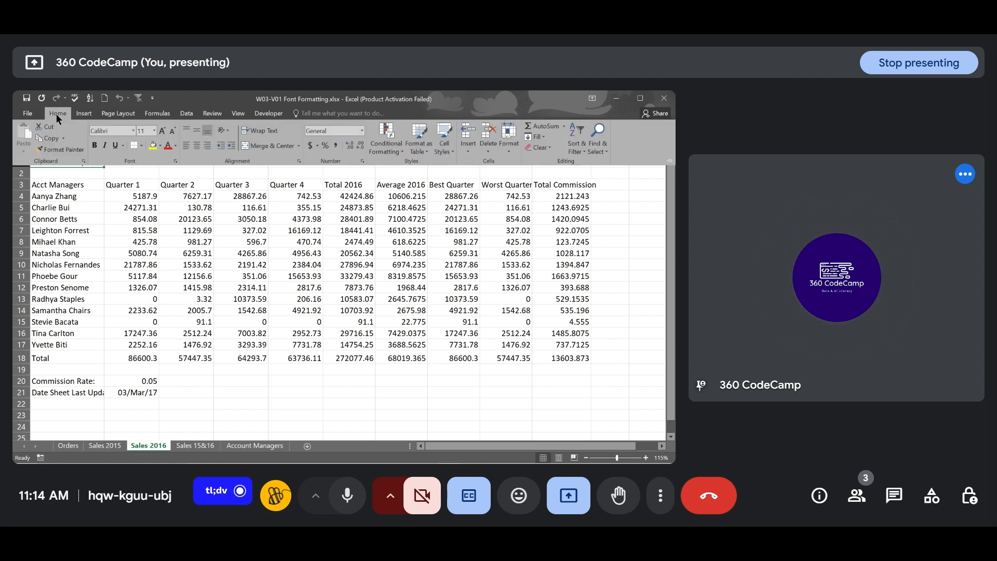
left_click(134, 272)
scroll(183, 311, "down", 1)
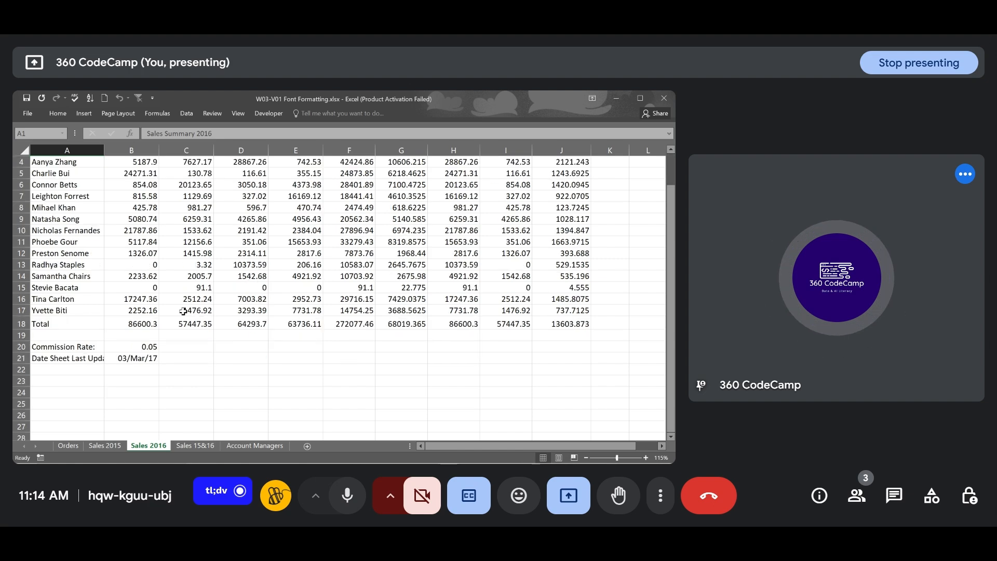
scroll(183, 310, "up", 1)
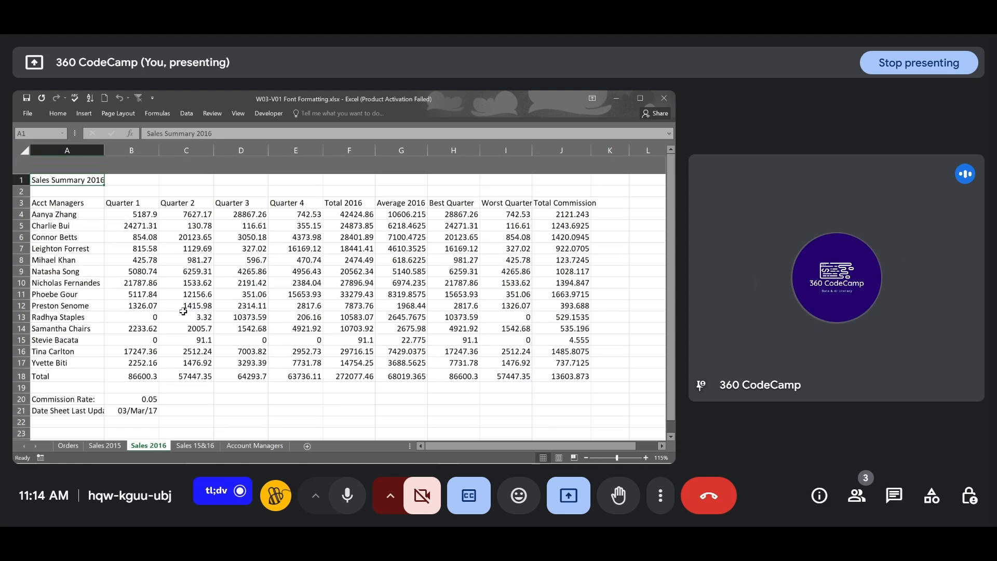
Pin the ribbon so the Home formatting commands stay displayed above the worksheet
left_click(63, 115)
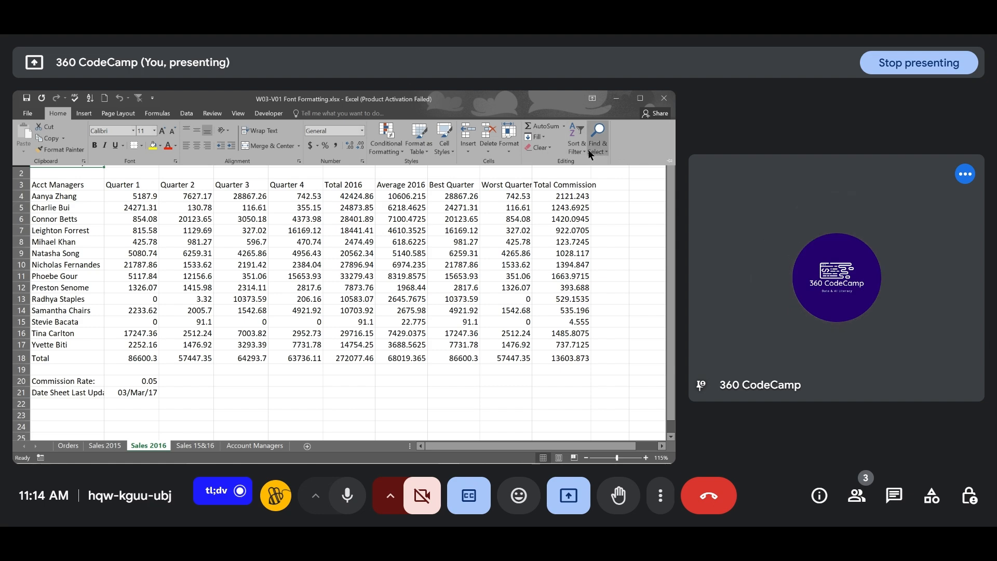
left_click(670, 162)
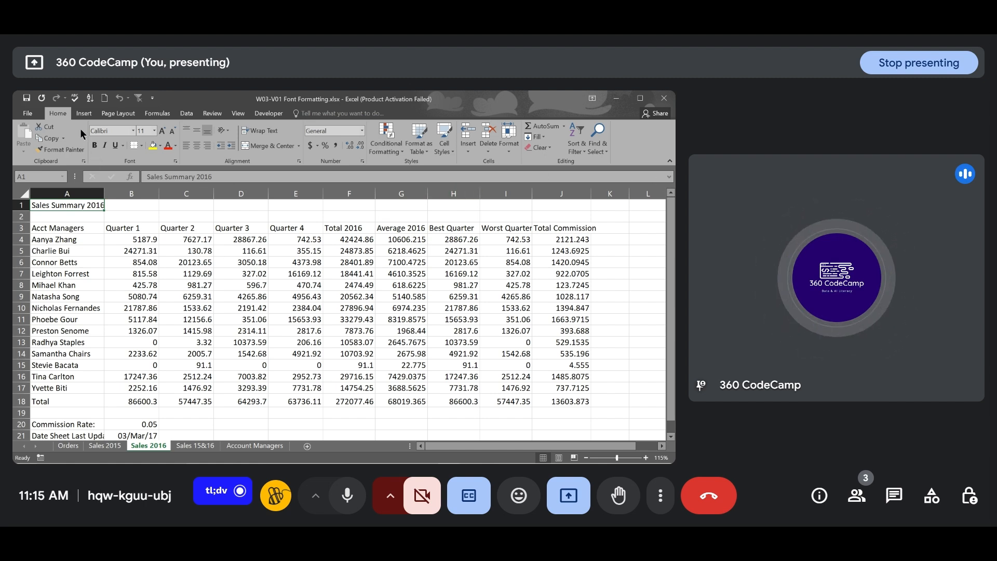
Set the font of the Sales Summary 2016 title in A1 to Times New Roman
left_click(134, 131)
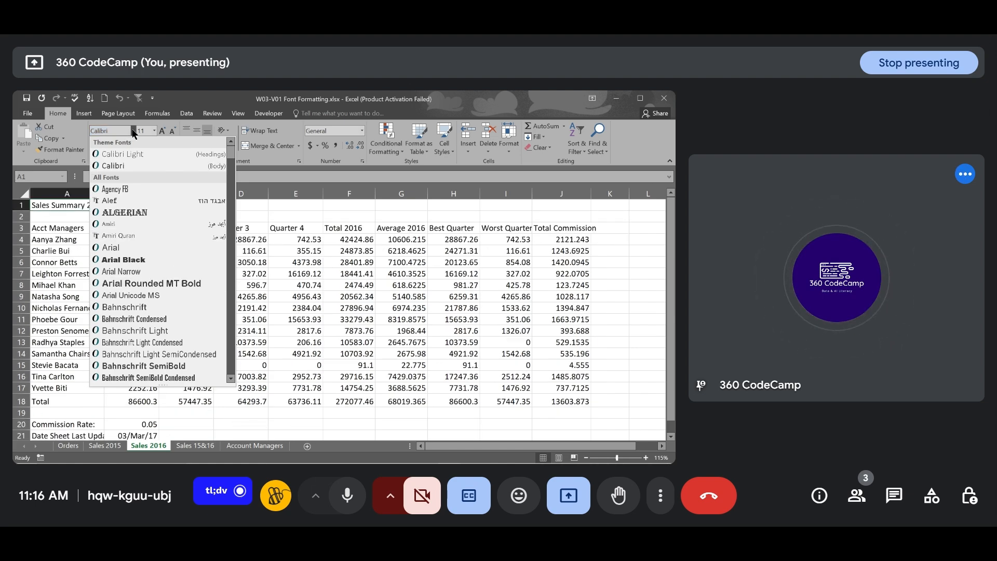
key("BackSpace")
key("BackSpace")
key("BackSpace")
key("BackSpace")
key("BackSpace")
key("BackSpace")
key("BackSpace")
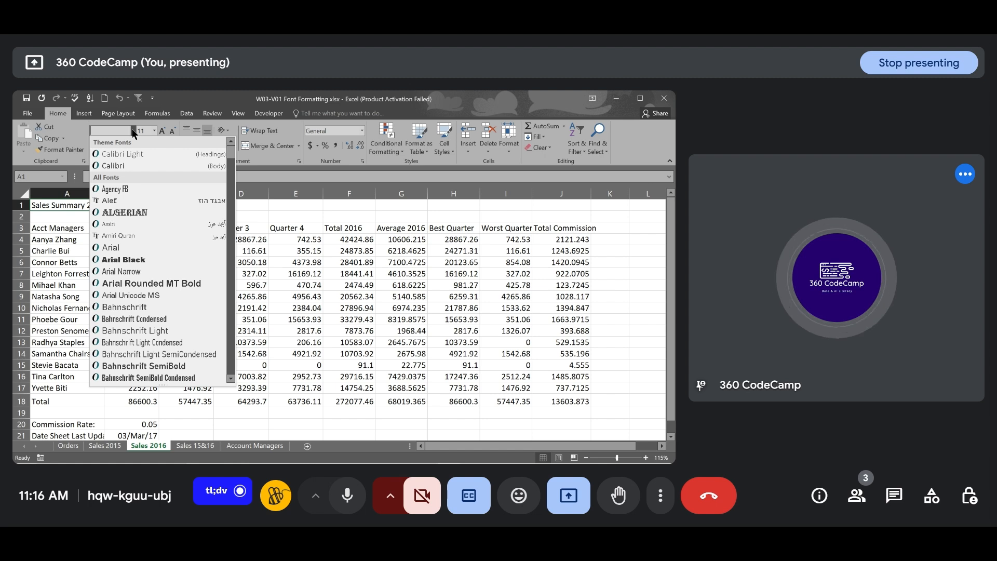
type("New")
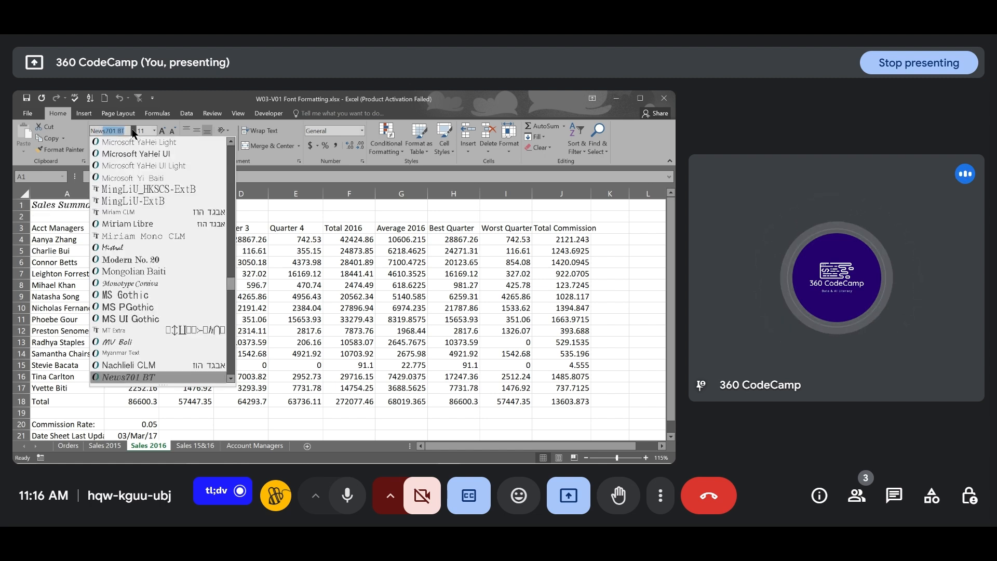
key("BackSpace")
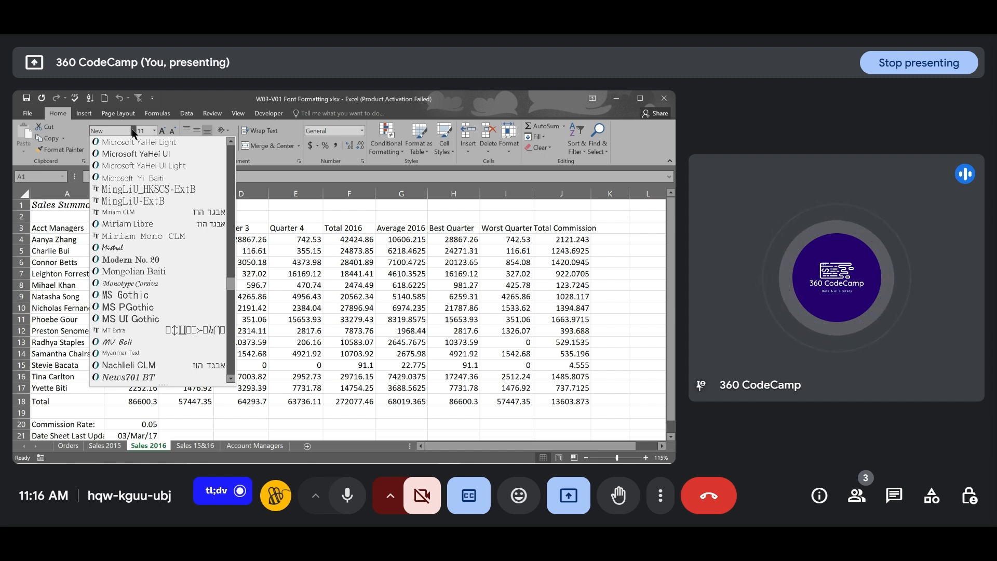
key("BackSpace")
key("BackSpace")
key("BackSpace")
type("Times")
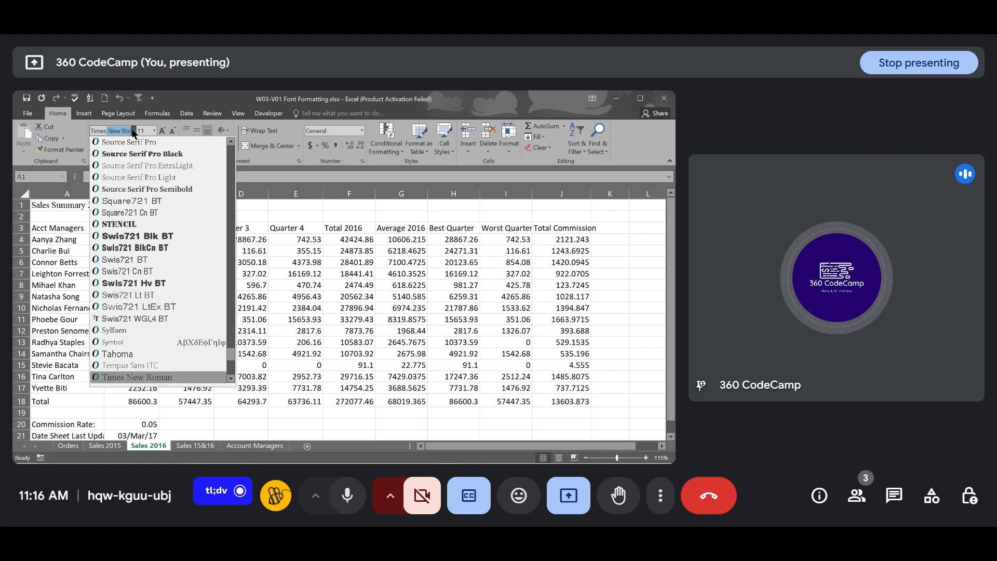
key("Tab")
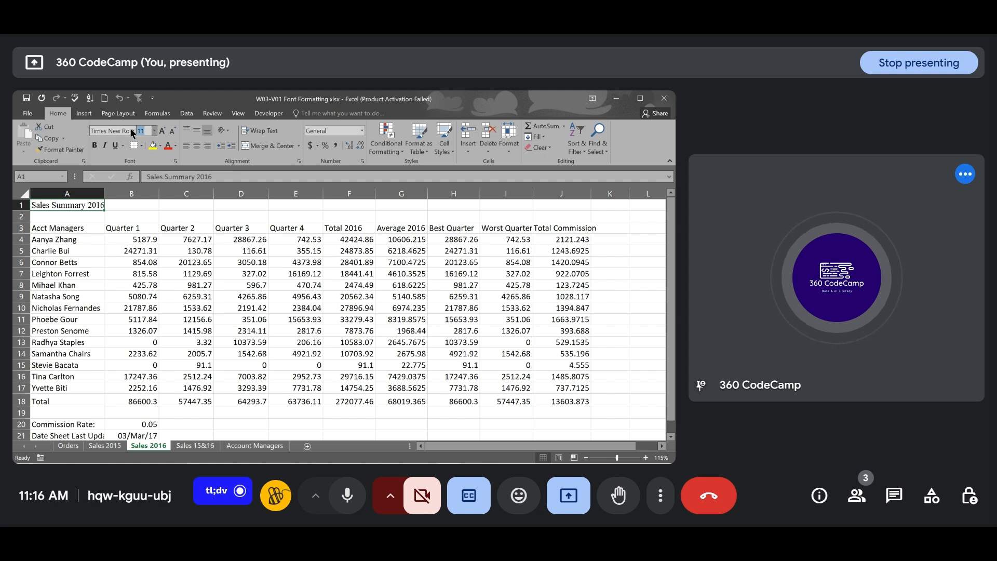
Set the font of the title in A1 to Impact and its size to 20
left_click(133, 130)
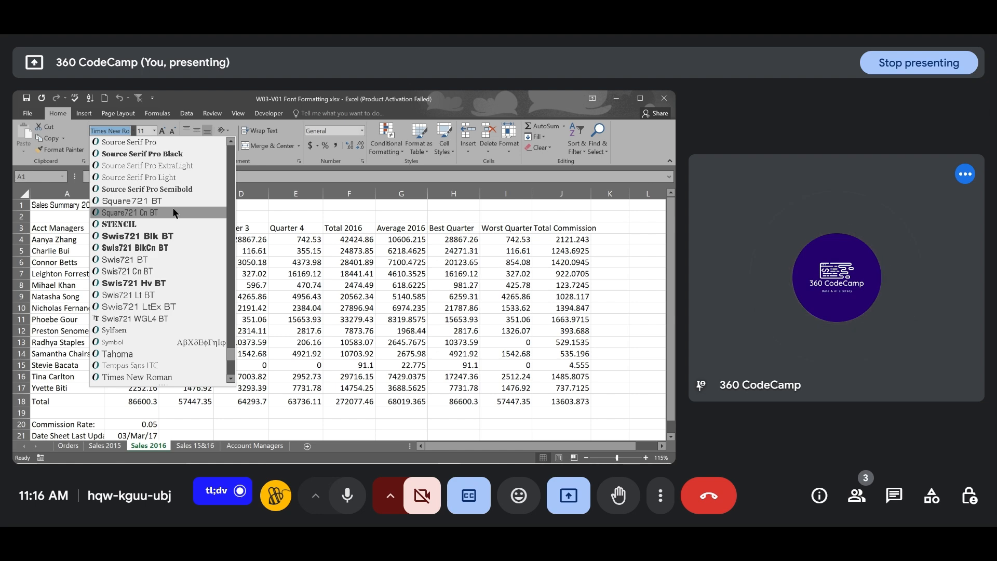
mouse_move(352, 461)
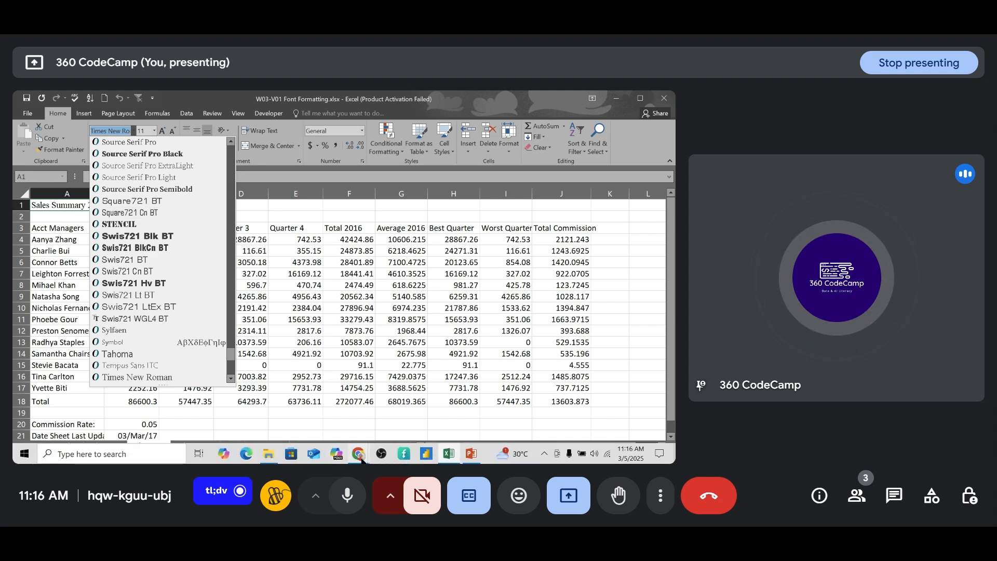
mouse_move(306, 419)
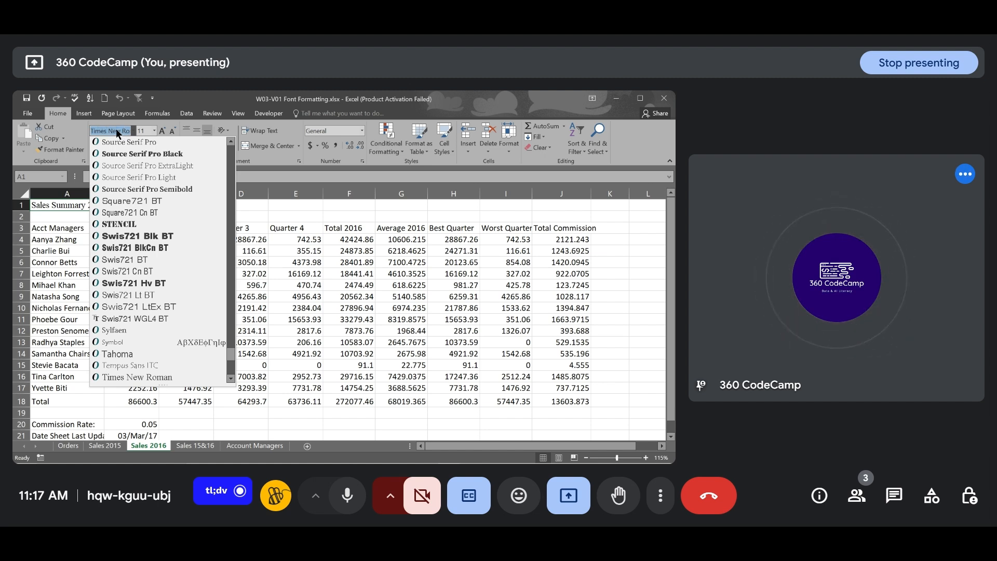
type("Impact")
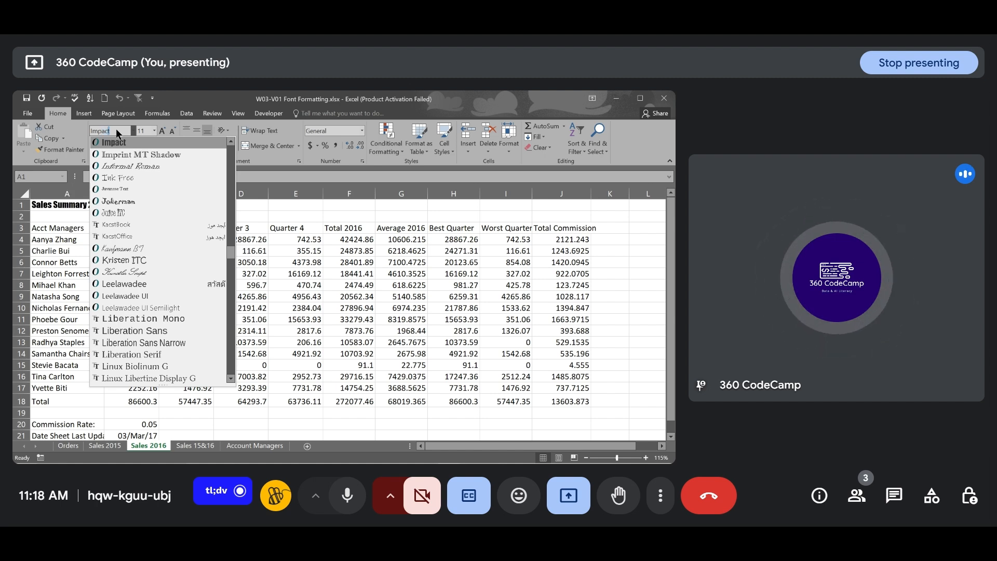
key("Tab")
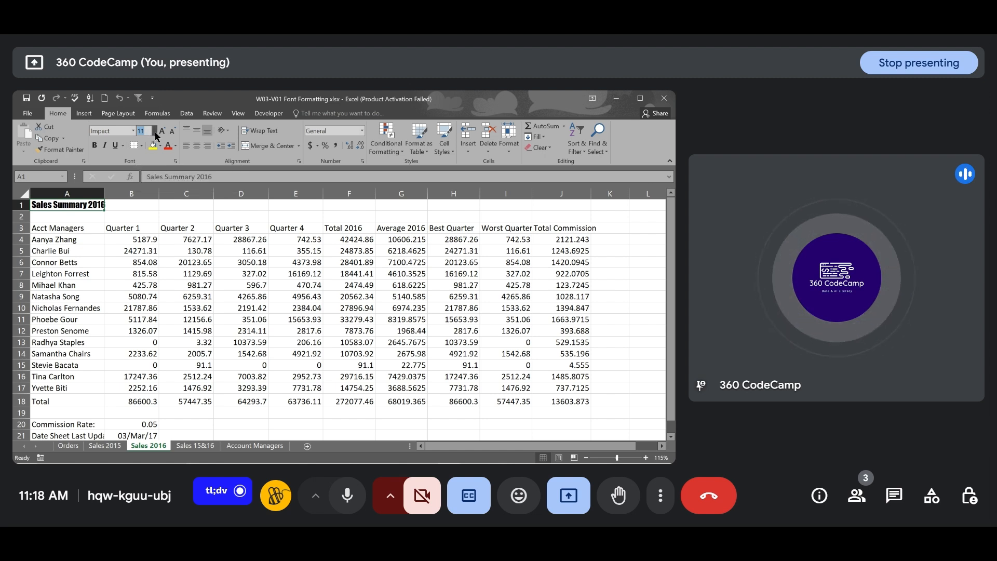
left_click(155, 131)
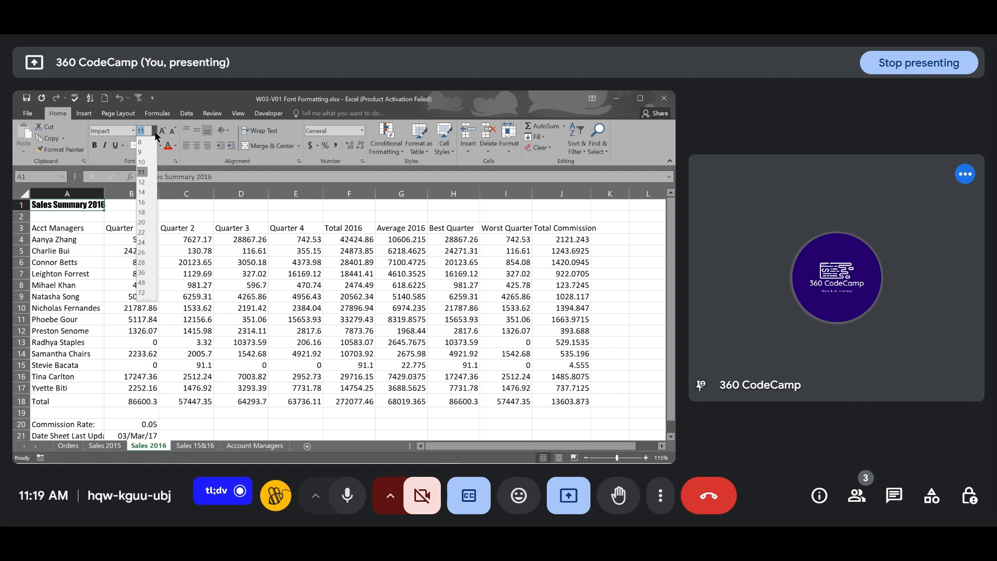
left_click(144, 222)
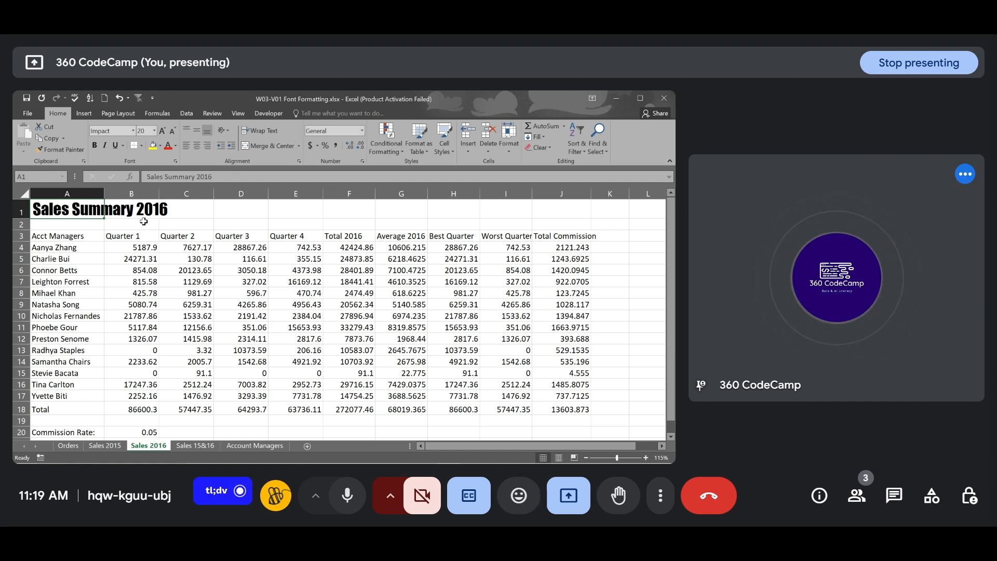
View the underline options, and try bold formatting on the title in A1
left_click(123, 146)
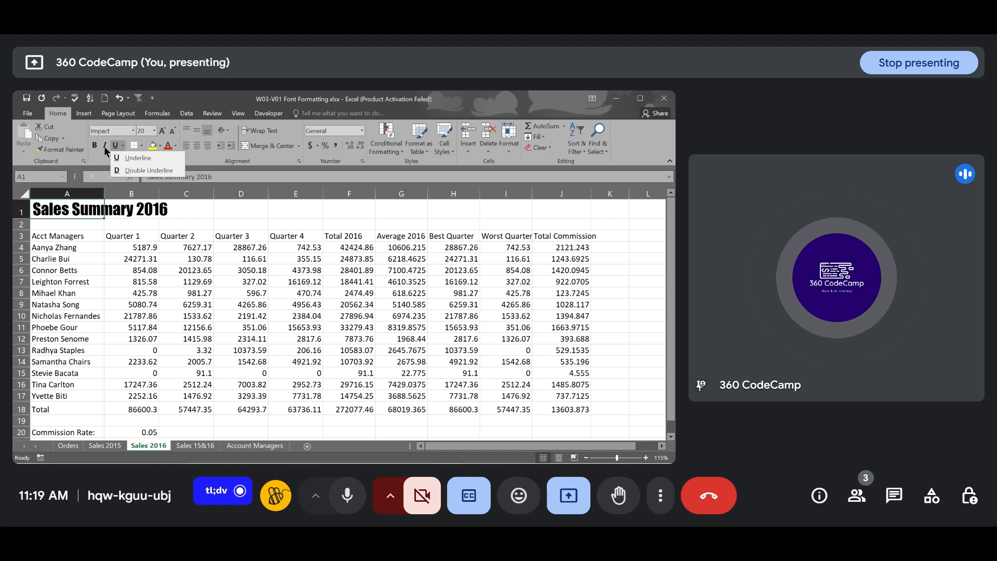
left_click(123, 146)
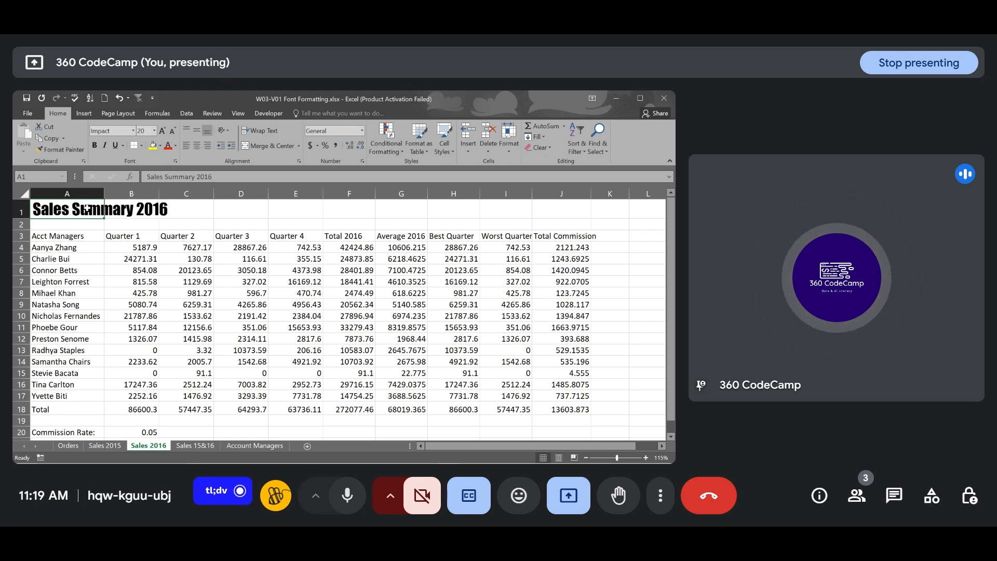
left_click(95, 146)
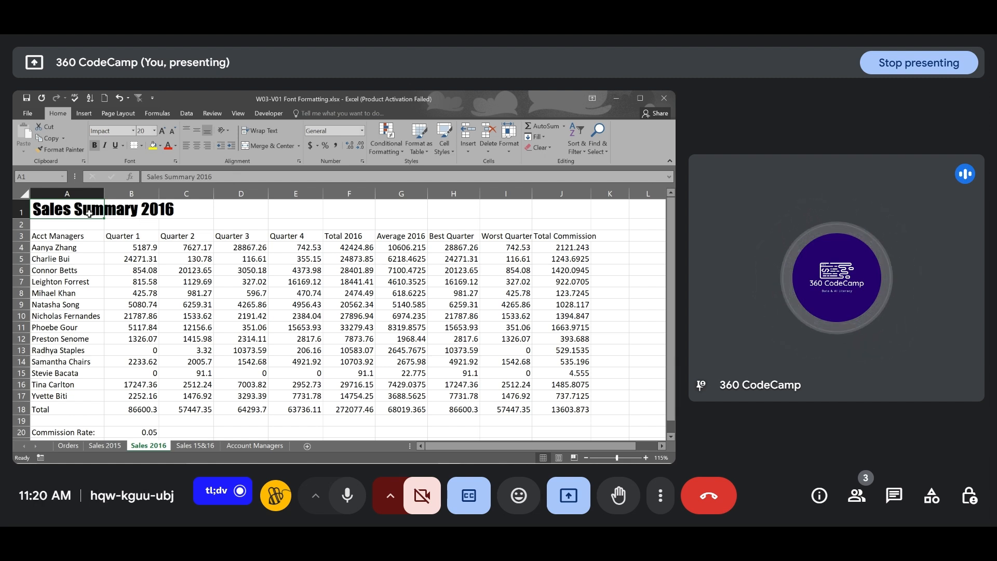
left_click(95, 146)
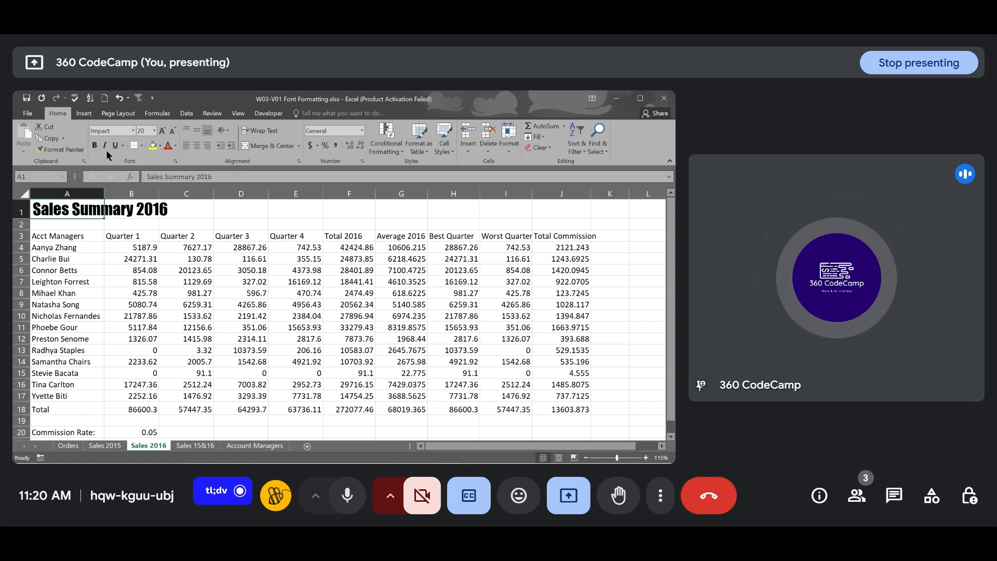
Italicize the title in A1 and fill the cell with the standard colour Blue
left_click(105, 145)
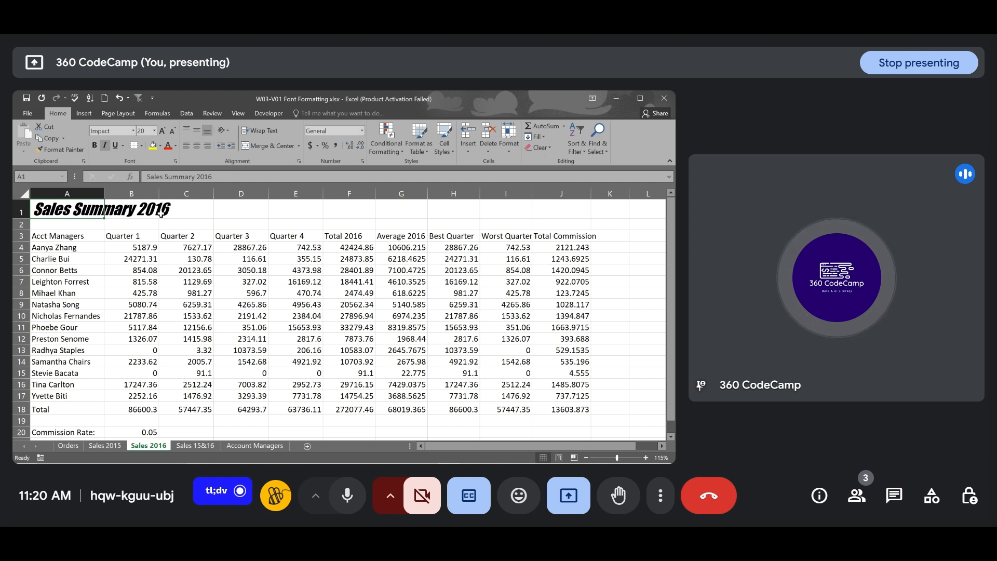
left_click(161, 147)
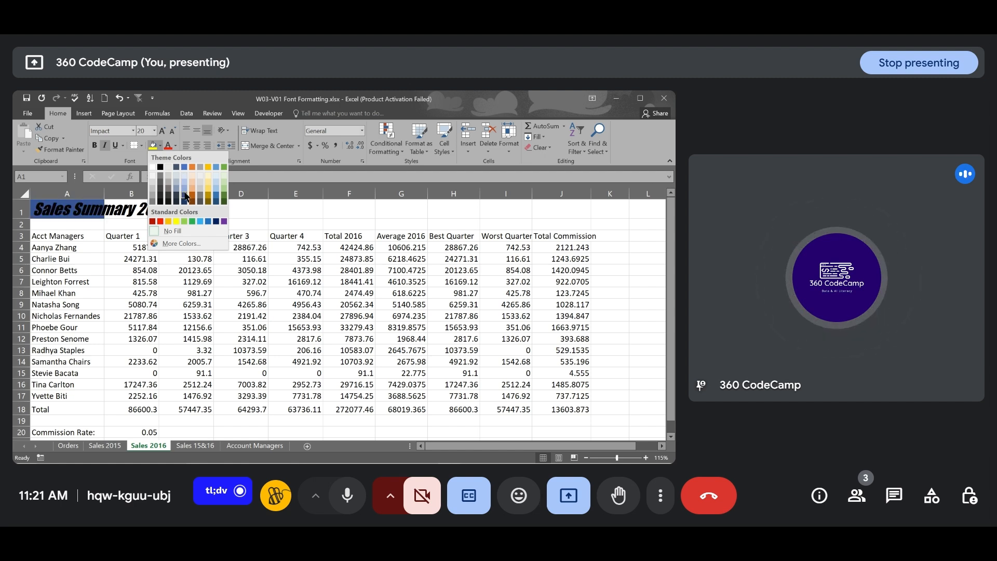
left_click(208, 221)
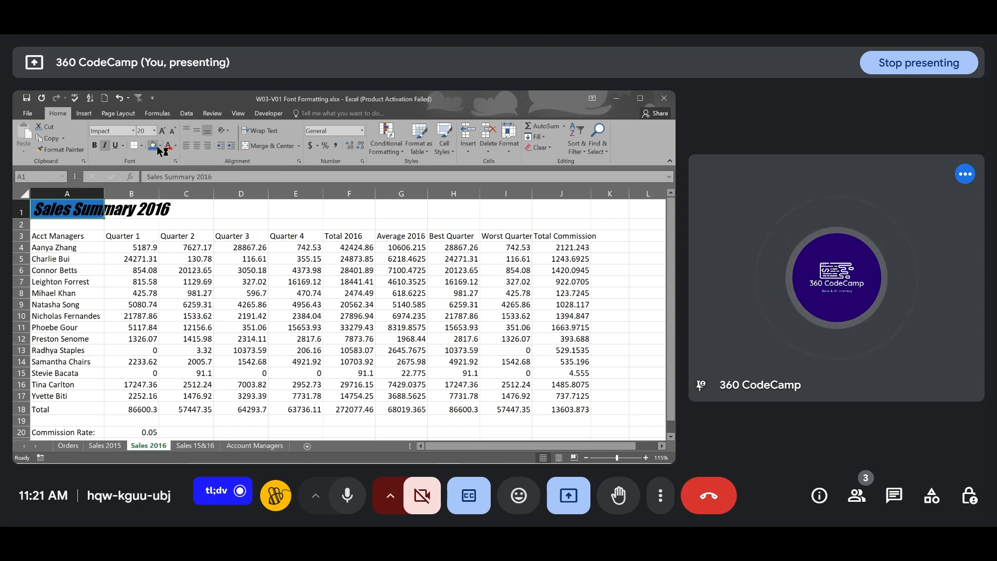
Fill title cell A1 with the standard colour Dark Blue and set its font colour to White, Background 1
left_click(160, 146)
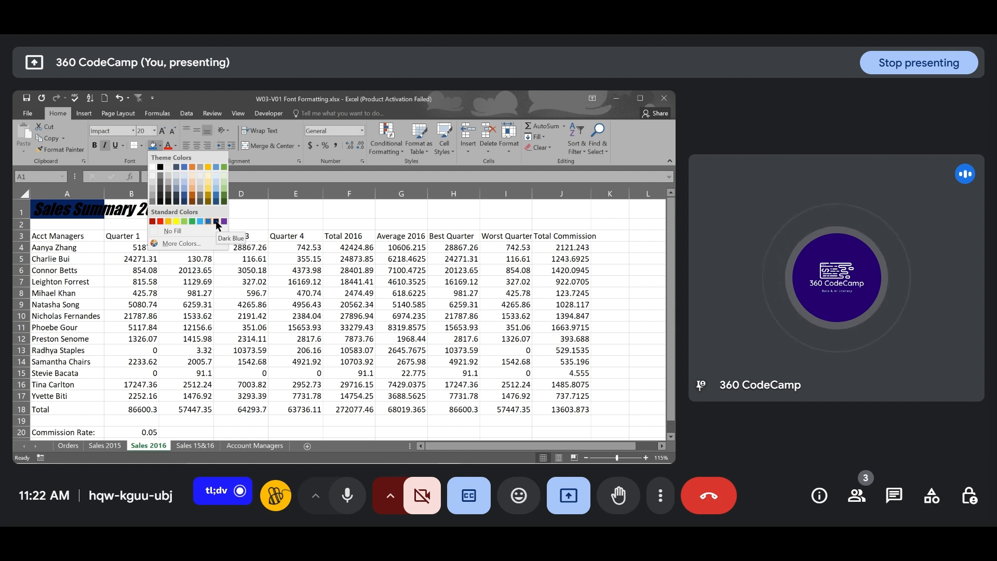
left_click(216, 222)
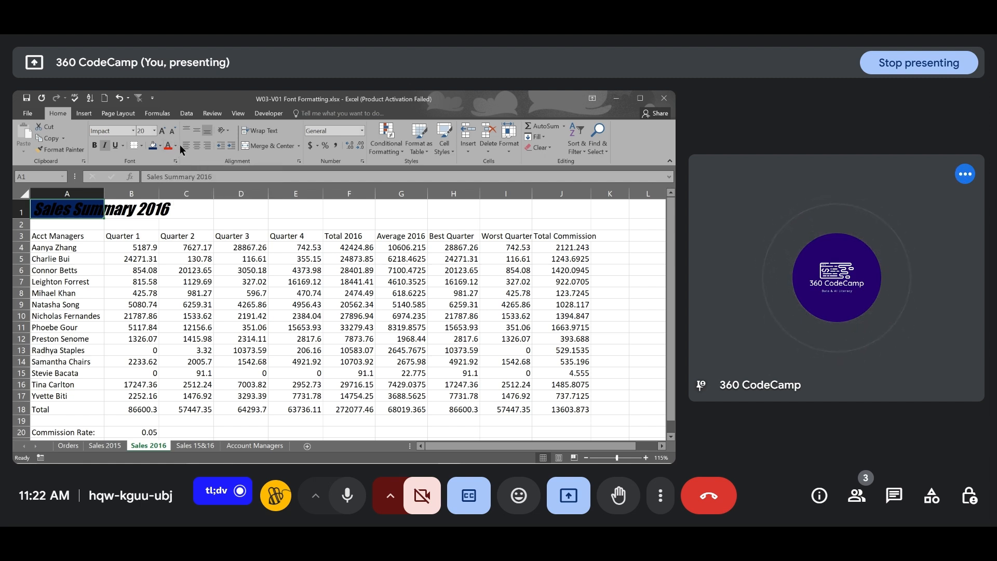
left_click(175, 147)
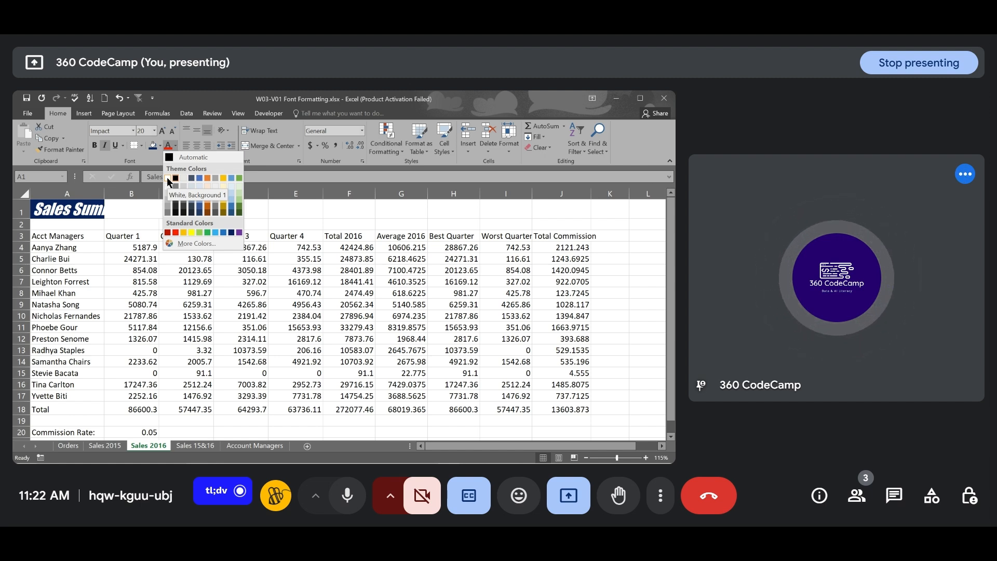
left_click(166, 176)
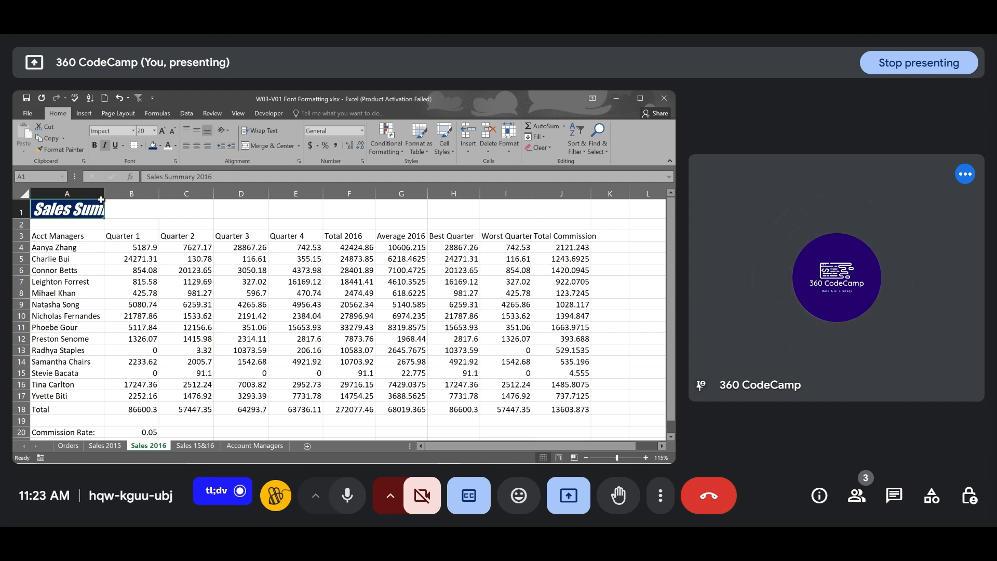
Widen column A so that the whole Sales Summary 2016 title fits inside the filled cell
left_click_drag(104, 192, 185, 193)
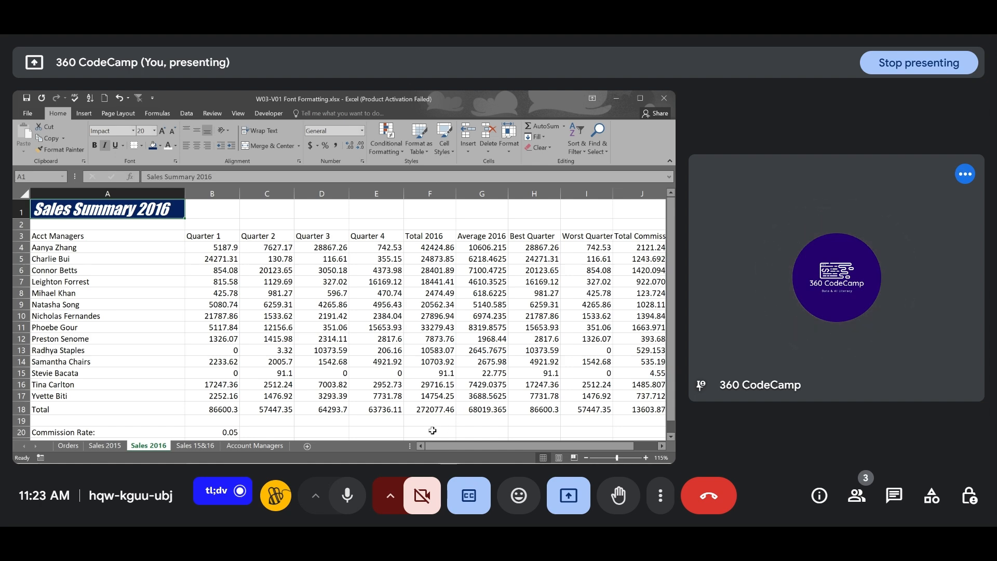
mouse_move(457, 460)
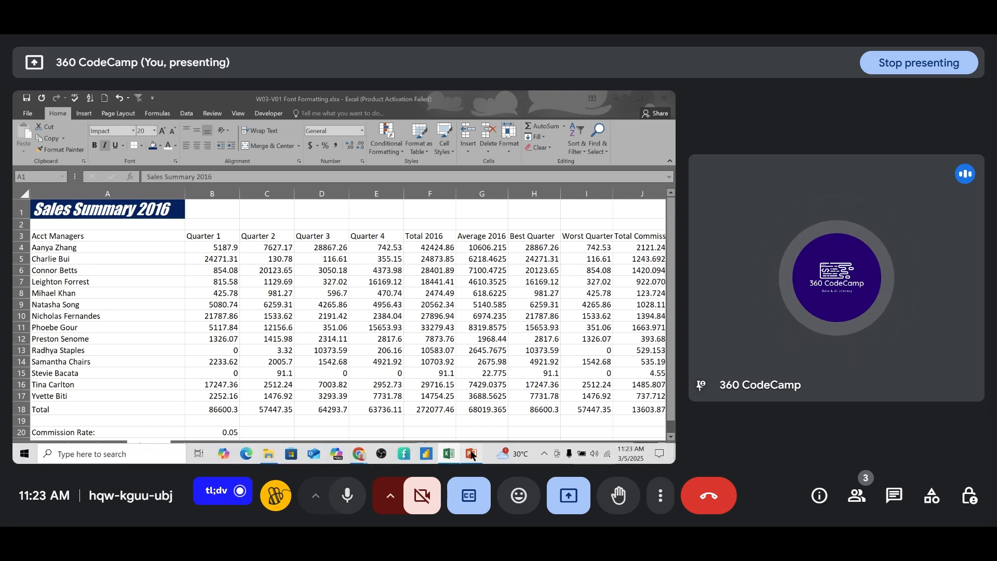
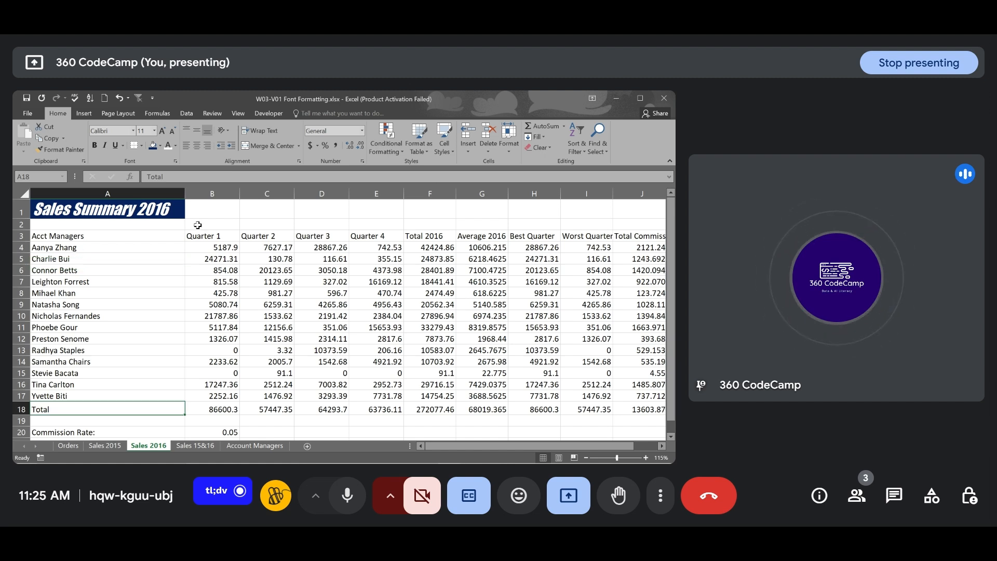
Try applying All Borders to the entire rows 2 to 17
left_click(123, 225)
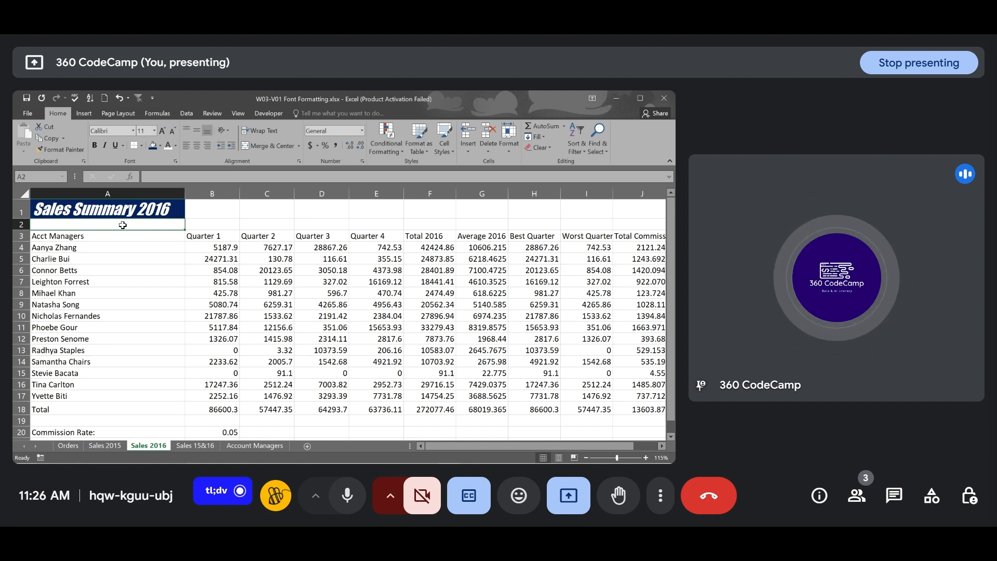
key("shift+space")
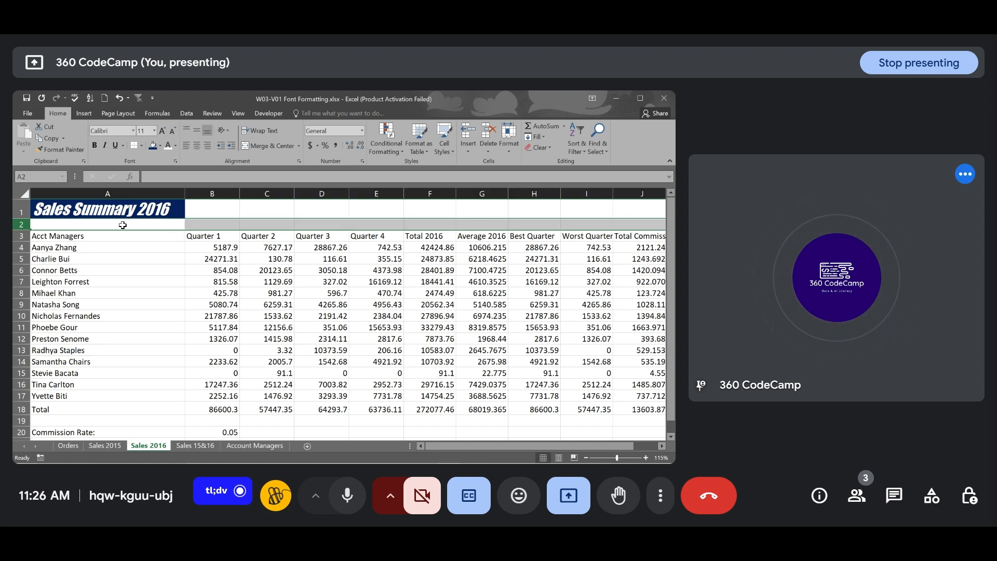
scroll(275, 272, "right", 3)
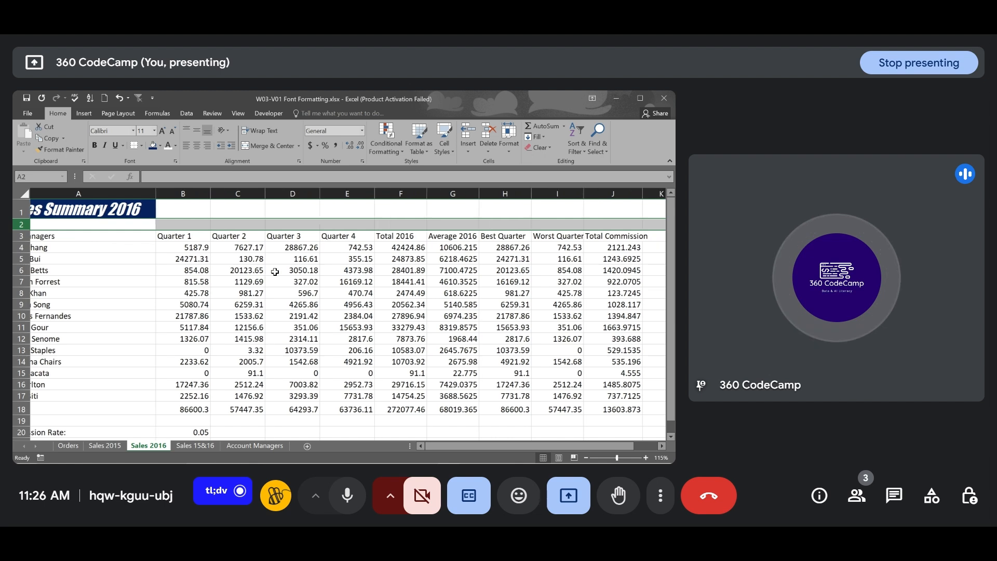
scroll(275, 272, "left", 3)
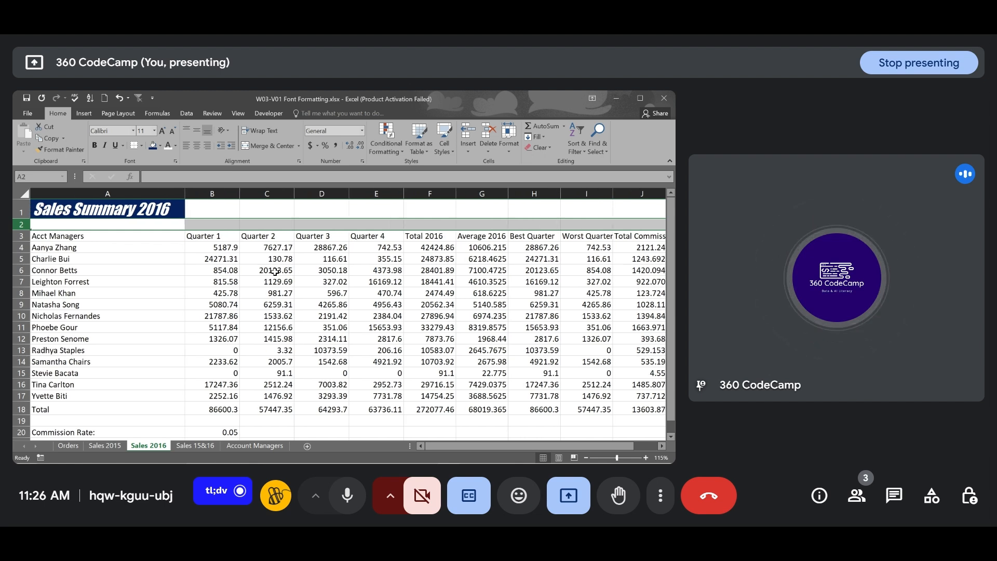
key("shift+Down")
key("shift+Down")
key("shift+Down")
key("shift+Down")
key("shift+Down")
key("shift+Down")
key("shift+Down")
key("shift+Down")
key("shift+Down")
key("shift+Down")
key("shift+Down")
key("shift+Down")
key("shift+Down")
key("shift+Down")
key("shift+Down")
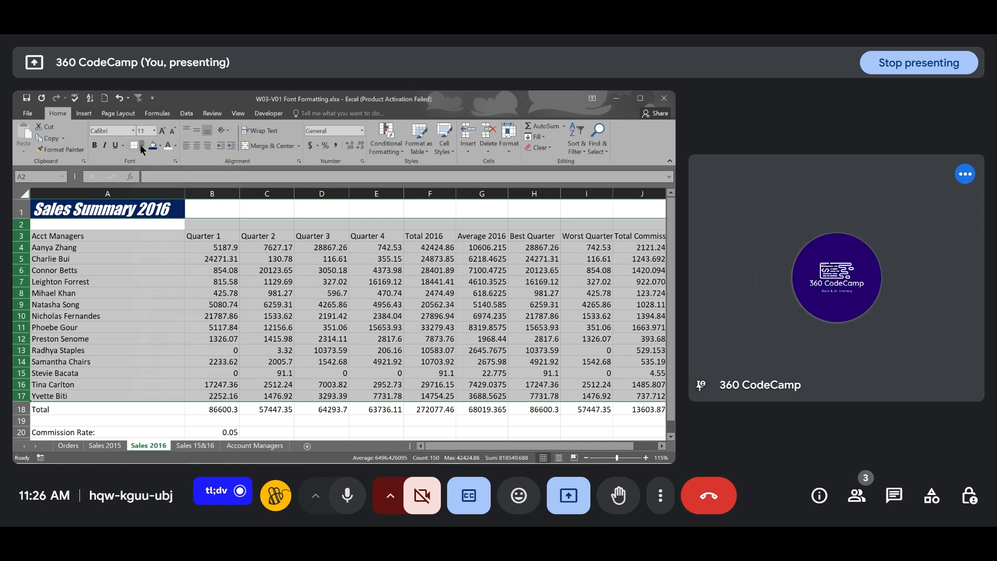
left_click(141, 147)
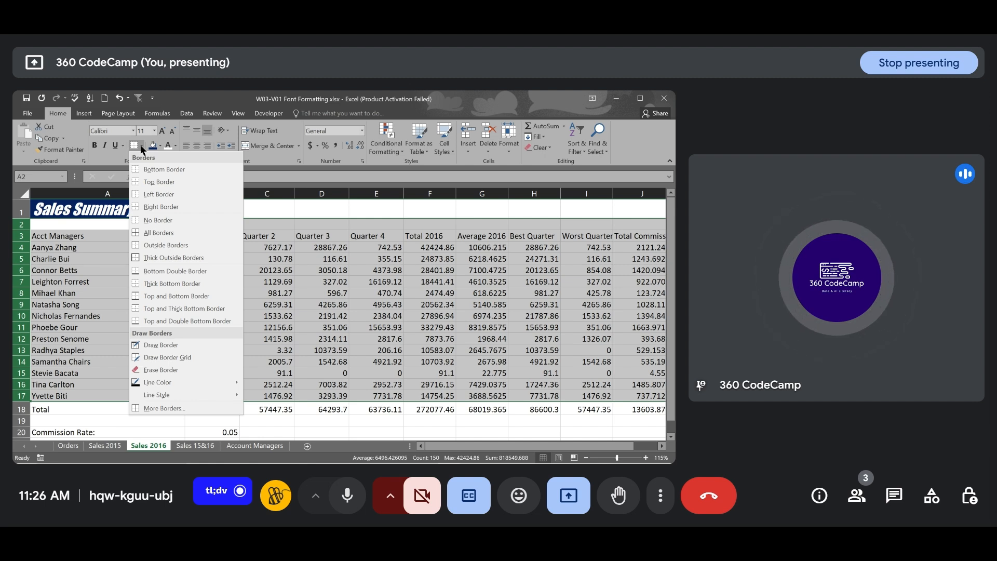
left_click(176, 233)
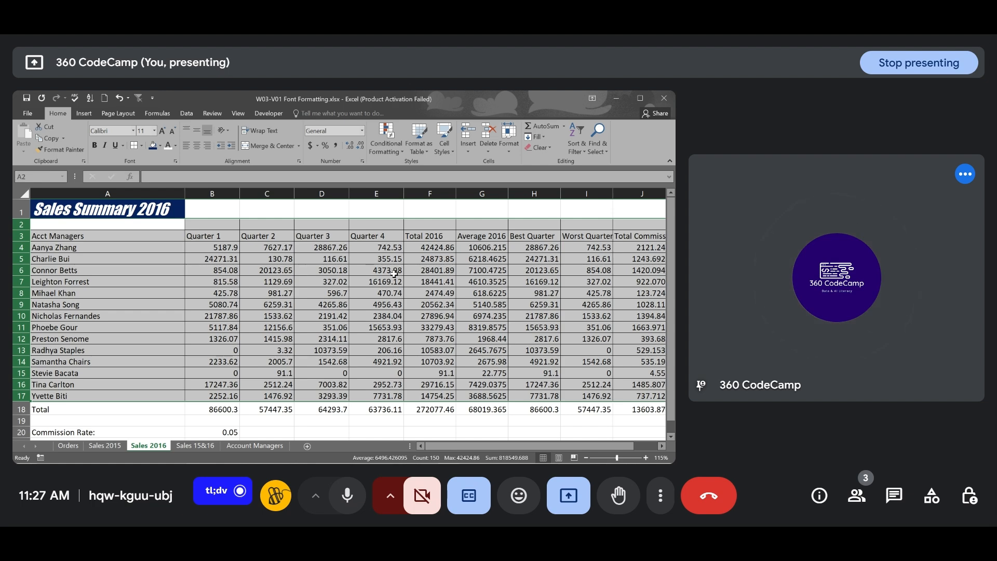
scroll(394, 274, "right", 3)
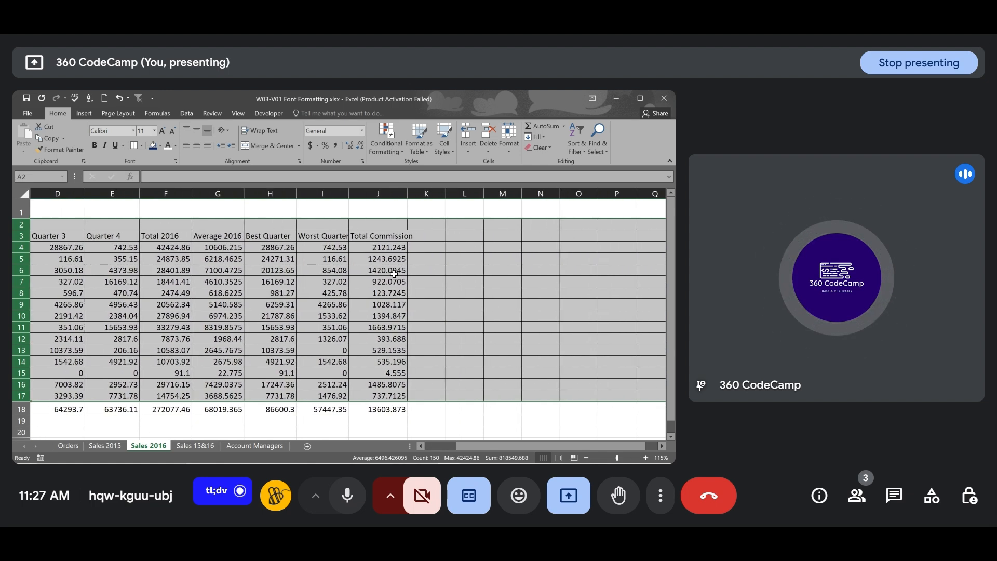
scroll(395, 274, "left", 3)
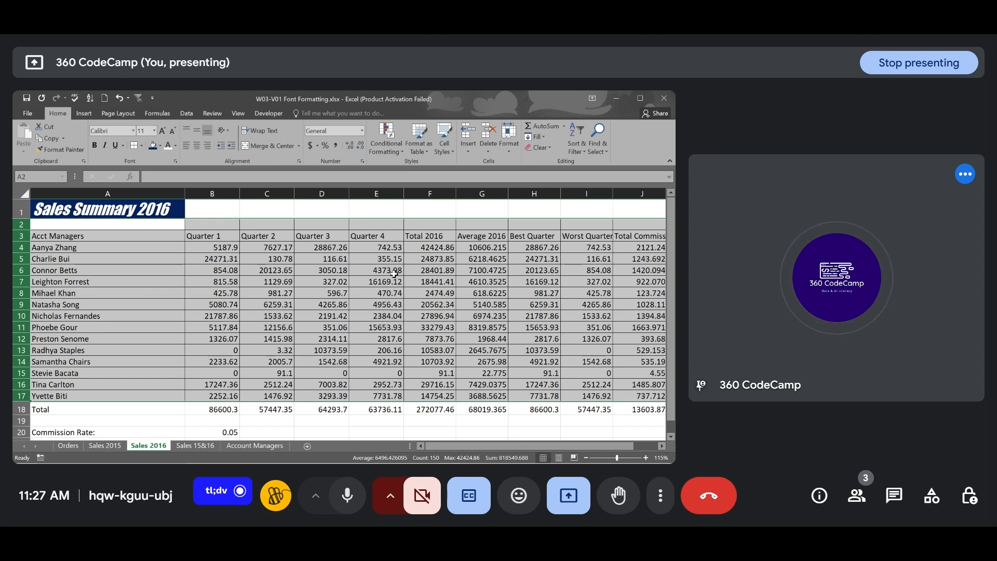
left_click(434, 337)
left_click(64, 226)
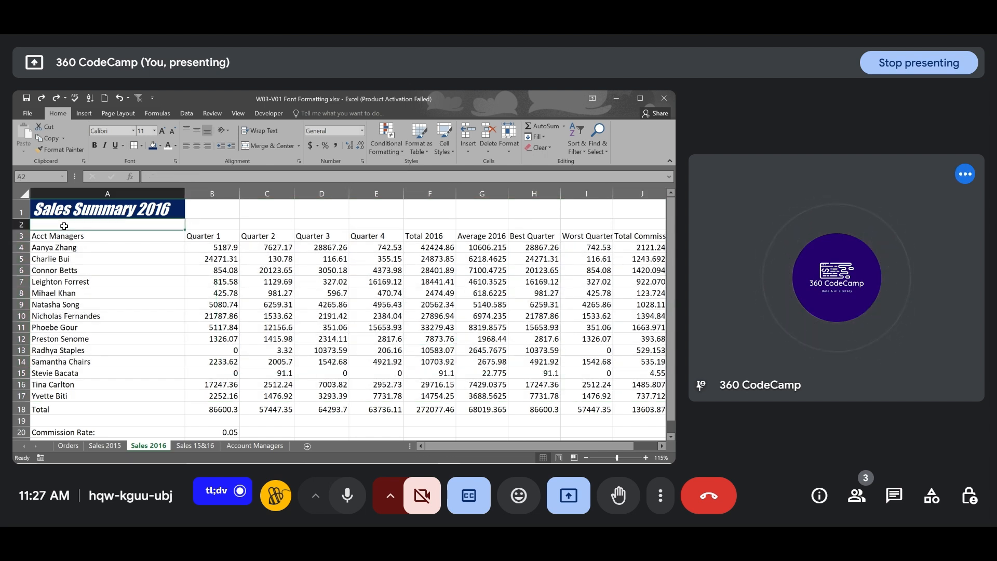
key("shift+space")
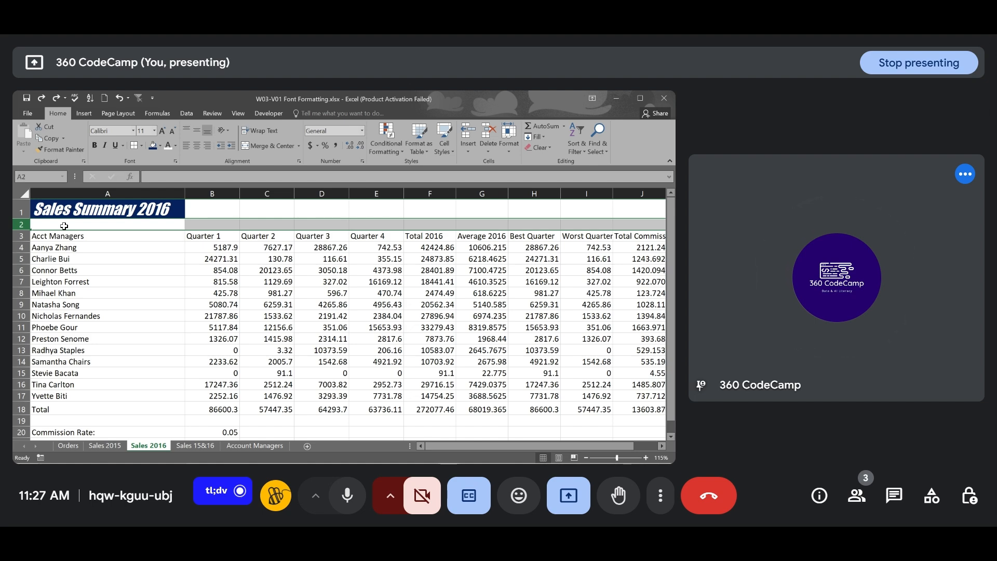
scroll(64, 226, "right", 2)
scroll(64, 226, "left", 2)
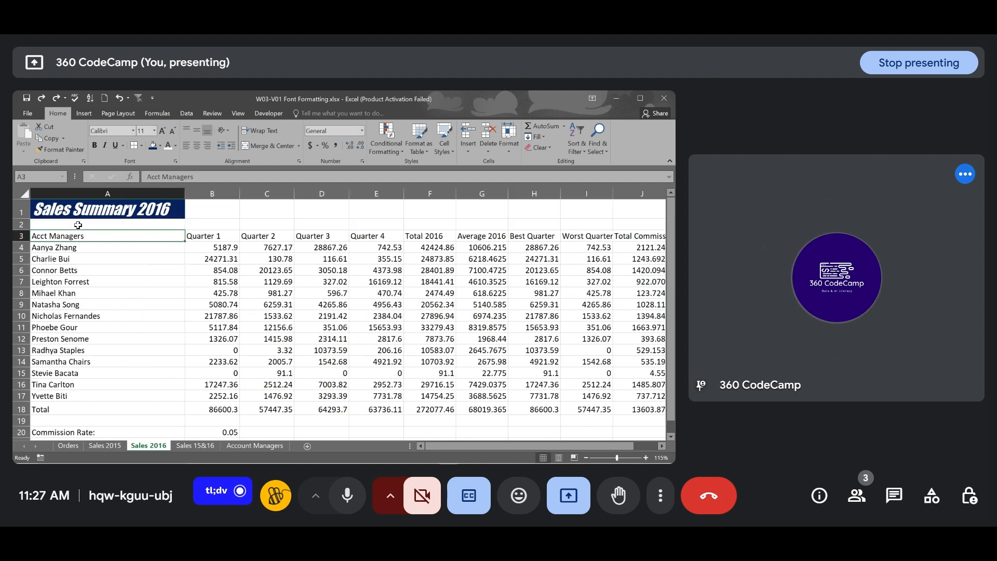
left_click_drag(64, 226, 411, 270)
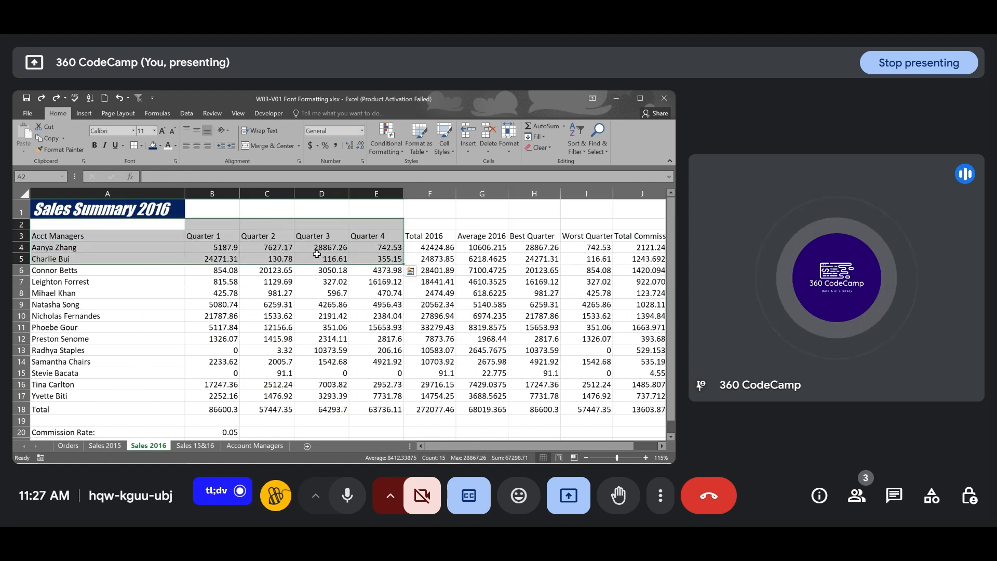
Select the range A2:J17, from the blank row under the title to the last account manager's row
left_click(156, 227)
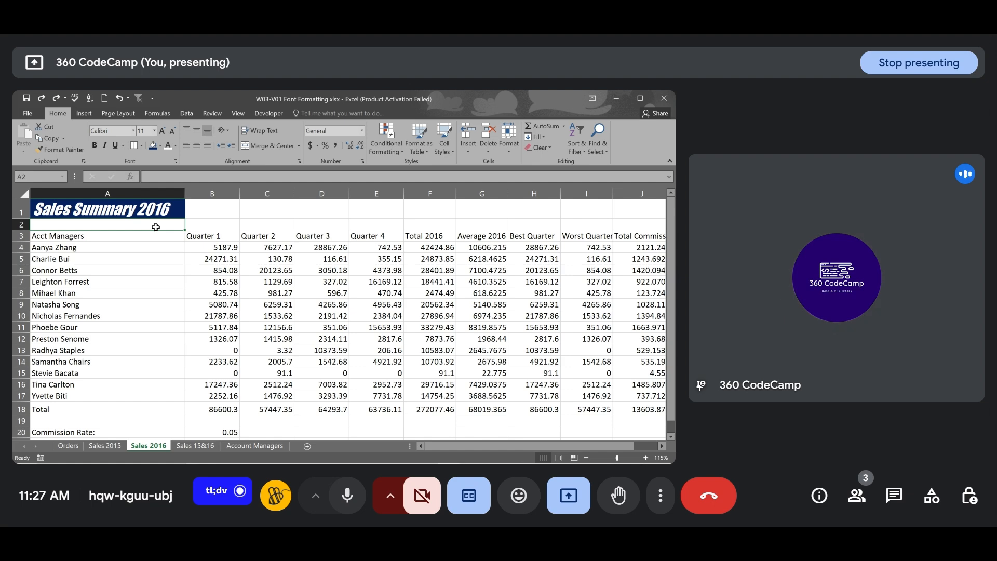
key("shift+Right")
key("shift+Right")
key("shift+Right")
key("shift+Right")
key("shift+Right")
key("shift+Right")
key("shift+Right")
key("shift+Right")
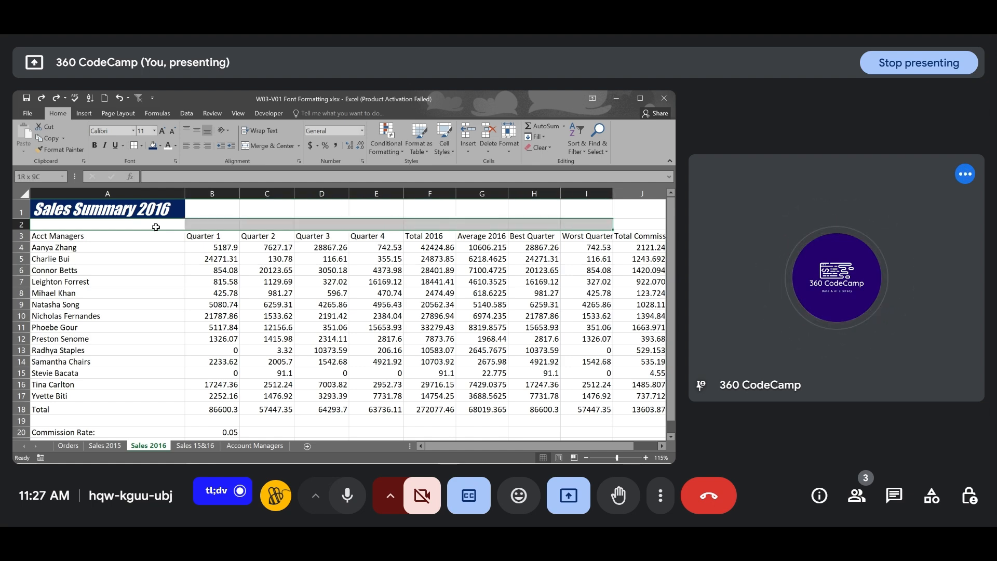
key("shift+Right")
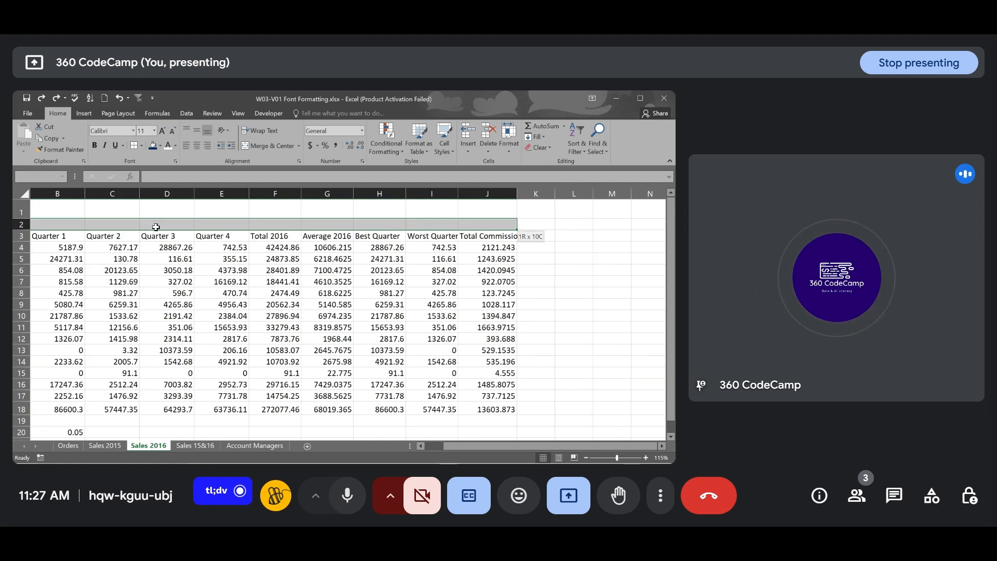
key("shift+Down")
key("shift+Down")
key("shift+Down")
key("shift+Down")
key("shift+Down")
key("shift+Down")
key("shift+Down")
key("shift+Down")
key("shift+Down")
key("shift+Down")
key("shift+Down")
key("shift+Down")
key("shift+Down")
key("shift+Down")
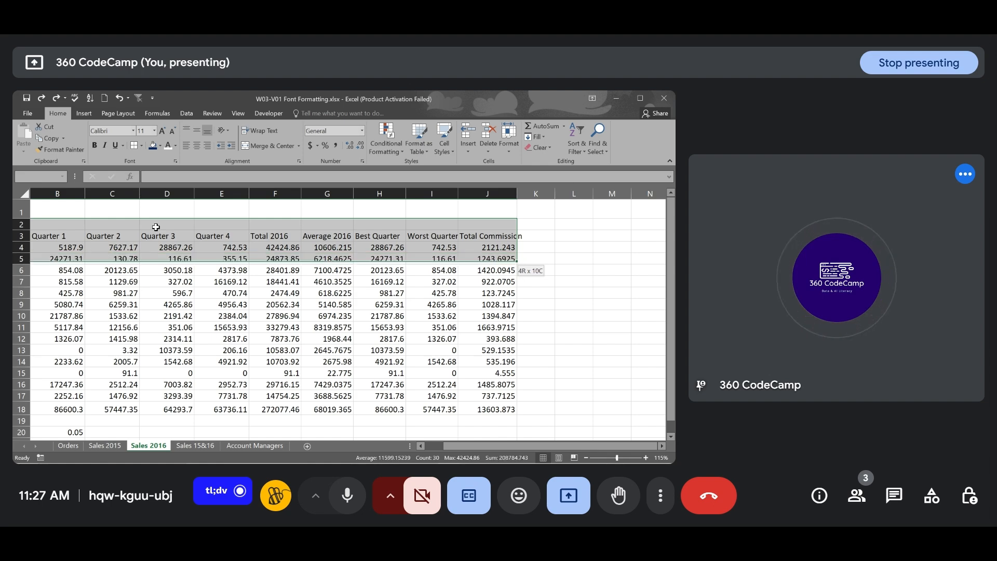
key("shift+Down")
key("shift+Down")
key("shift+Up")
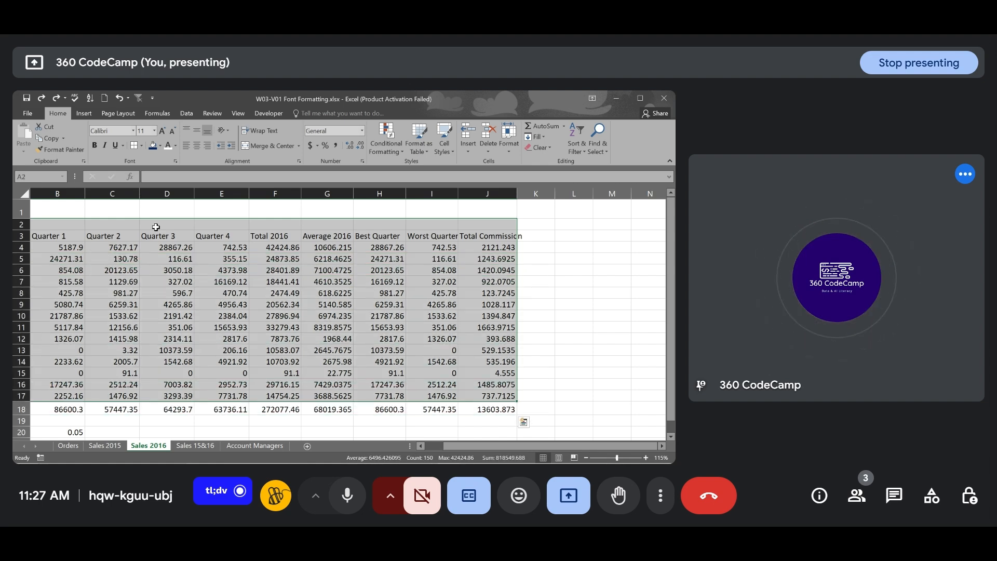
scroll(248, 342, "left", 2)
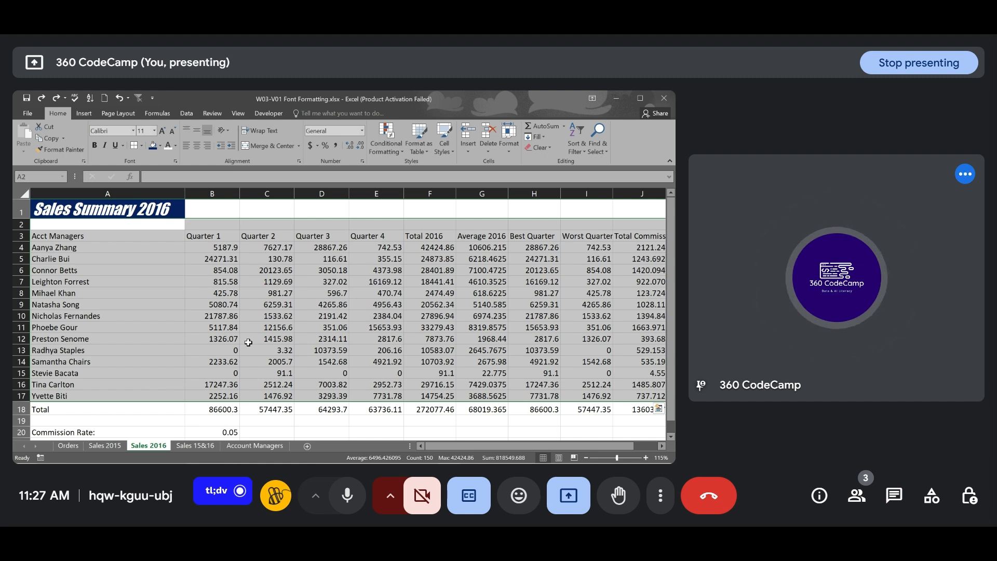
Apply All Borders to the range A3:J17, covering the header row and all account manager rows
left_click(112, 236)
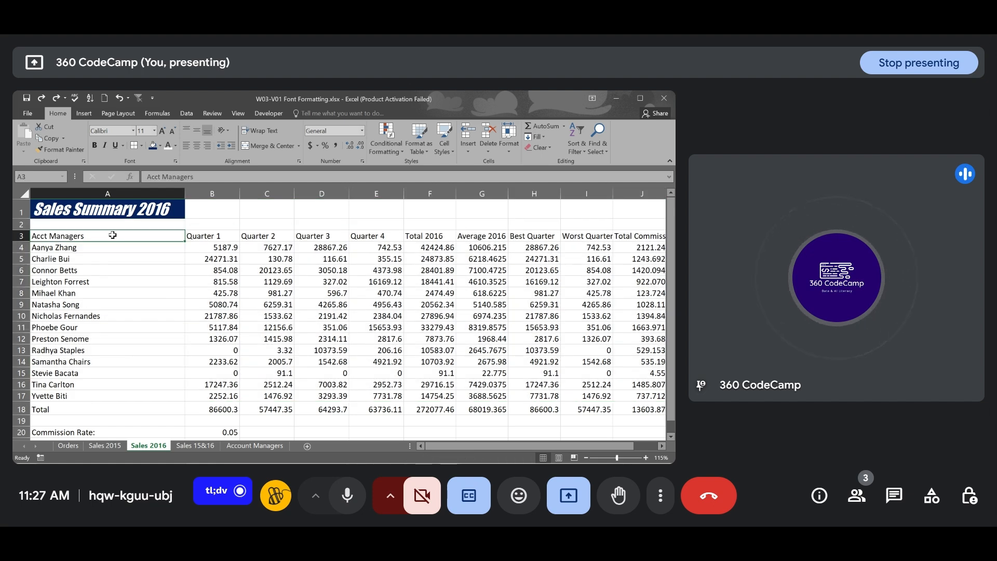
key("shift+Right")
key("shift+Right")
key("shift+Right")
key("shift+Right")
key("shift+Right")
key("shift+Right")
key("shift+Right")
key("shift+Right")
key("shift+Right")
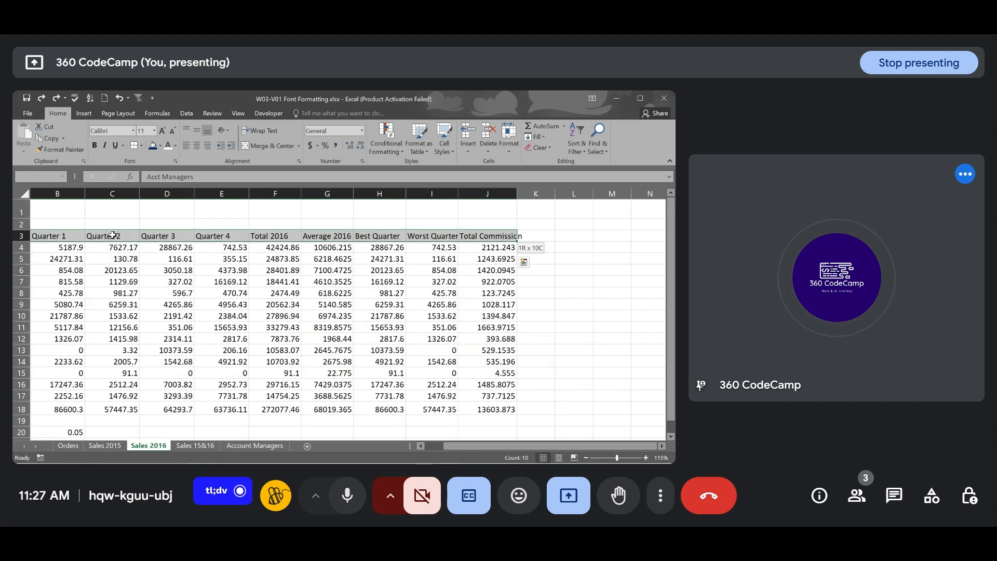
key("shift+Down")
key("shift+Down")
key("shift+Down")
key("shift+Down")
key("shift+Down")
key("shift+Down")
key("shift+Down")
key("shift+Down")
key("shift+Down")
key("shift+Down")
key("shift+Down")
key("shift+Down")
key("shift+Down")
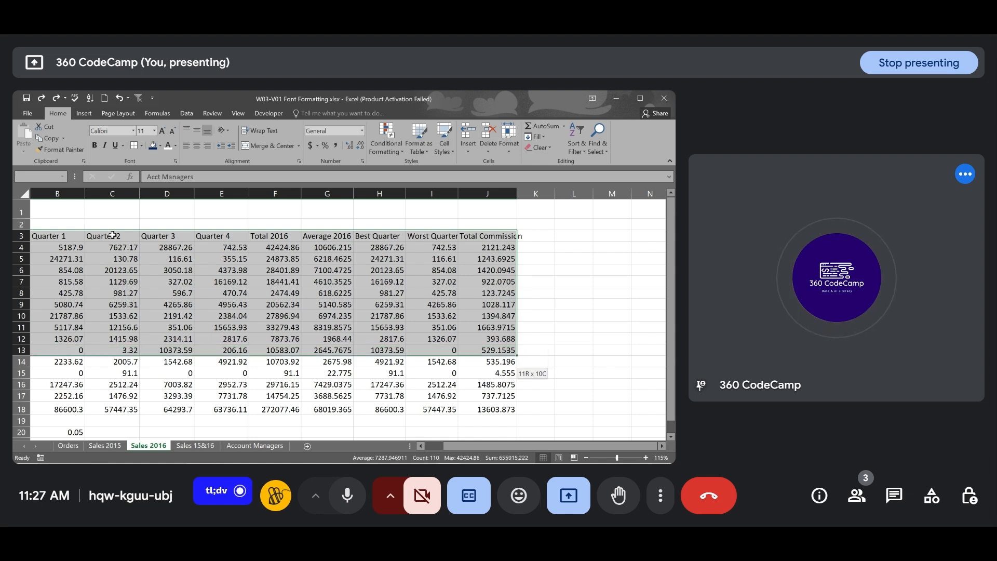
key("shift+Down")
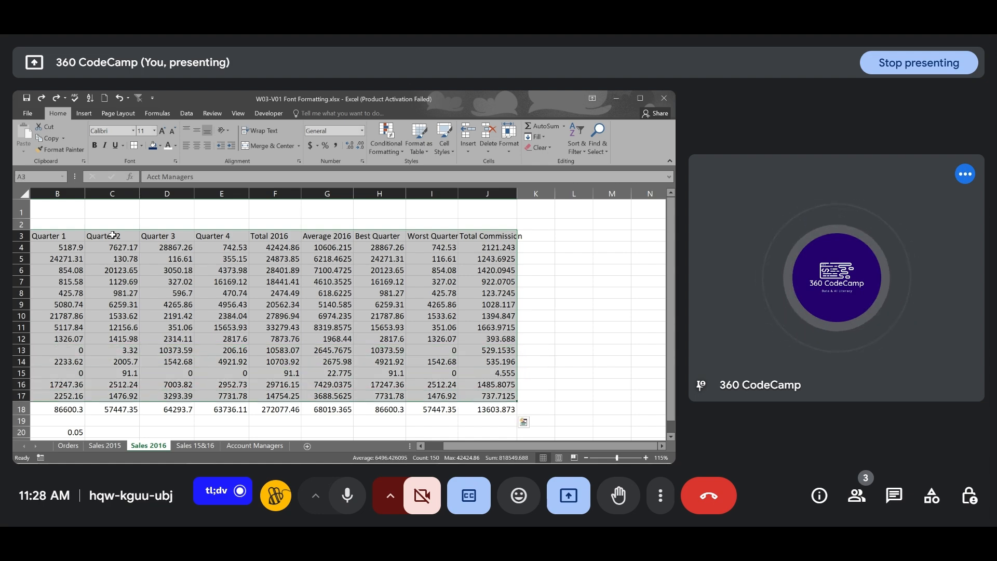
scroll(248, 296, "left", 2)
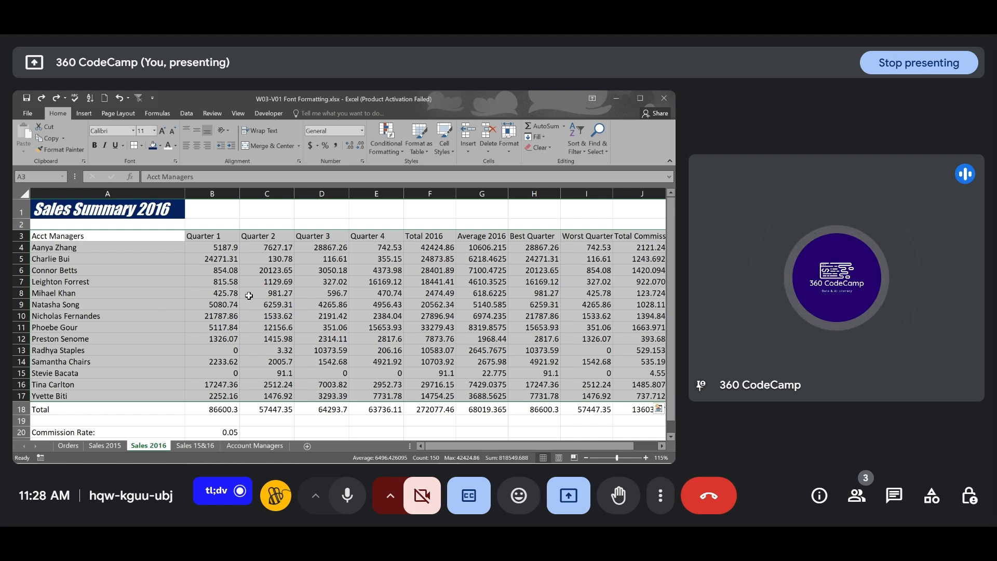
left_click(141, 146)
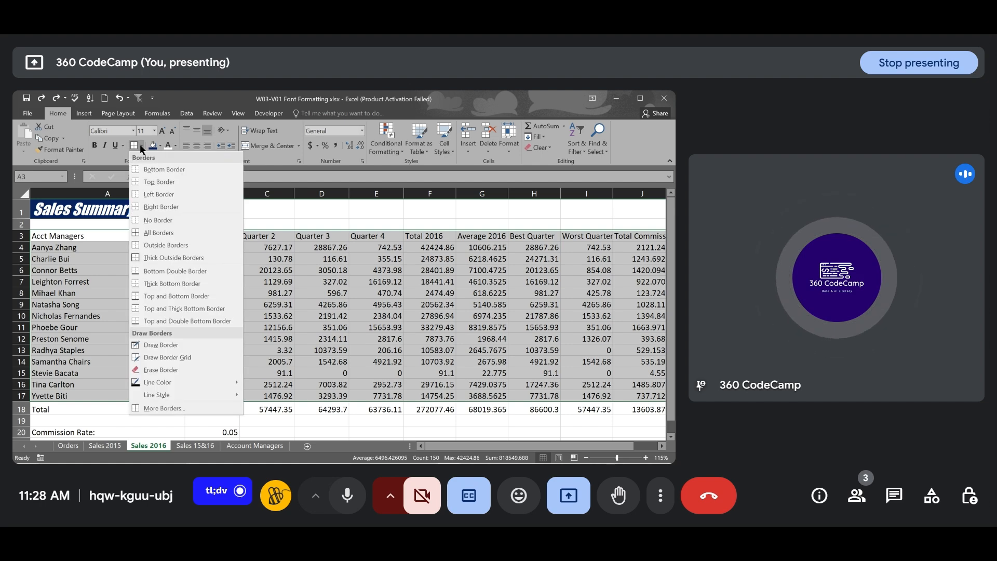
left_click(166, 232)
scroll(417, 304, "right", 2)
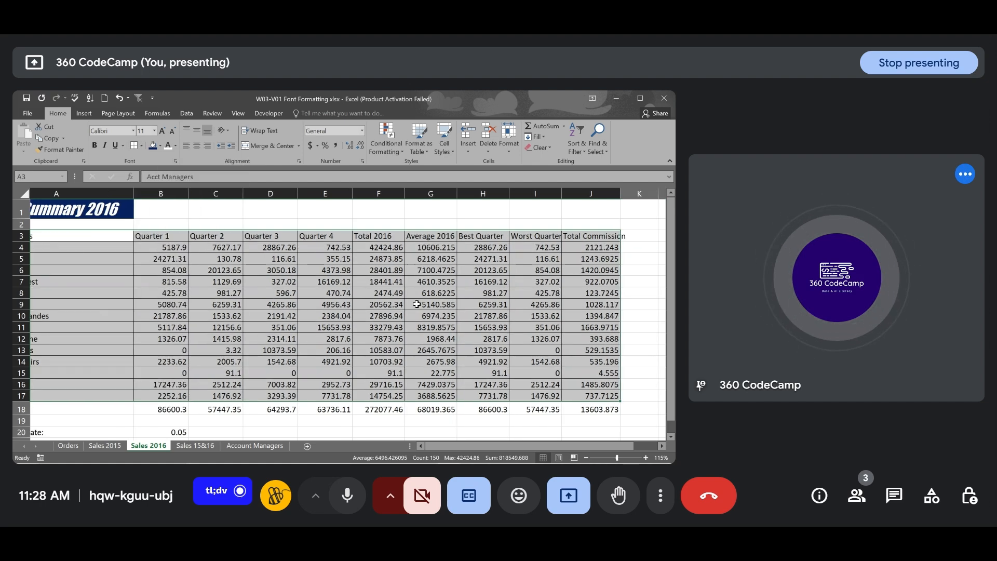
scroll(417, 304, "left", 2)
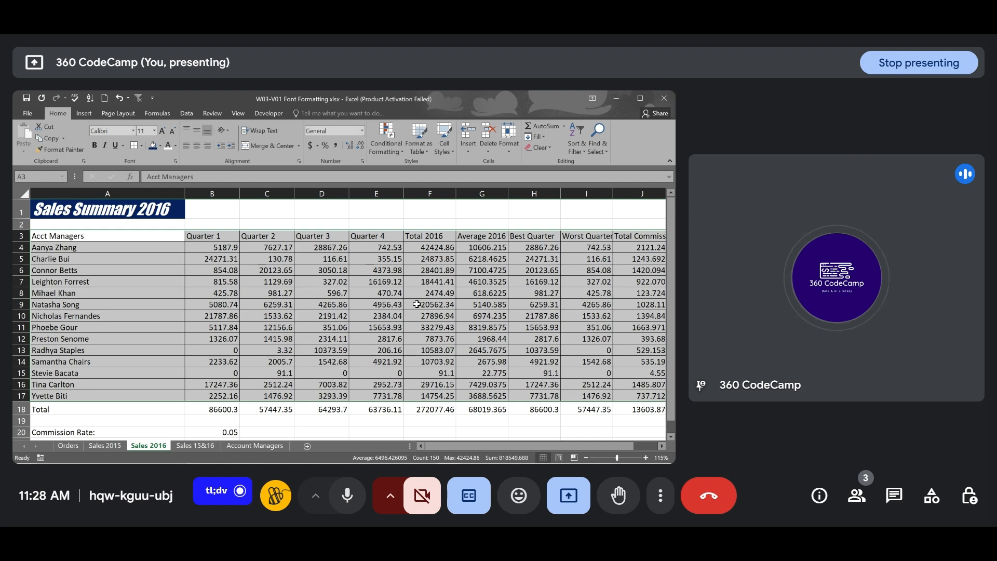
scroll(417, 304, "right", 1)
scroll(417, 304, "left", 1)
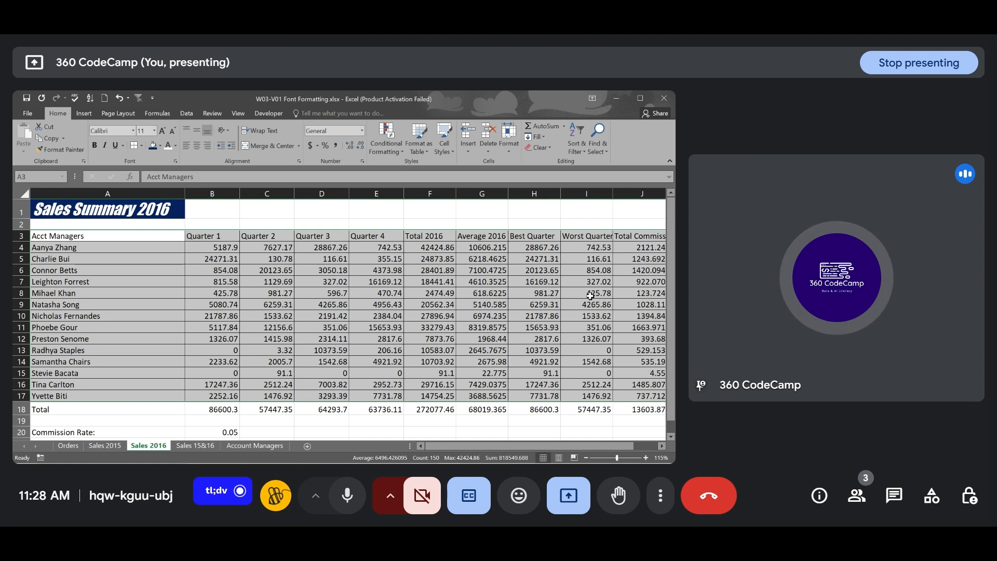
Apply a Top and Double Bottom Border to the Total row, A18:J18
scroll(591, 295, "right", 2)
scroll(590, 295, "left", 2)
scroll(343, 362, "down", 2)
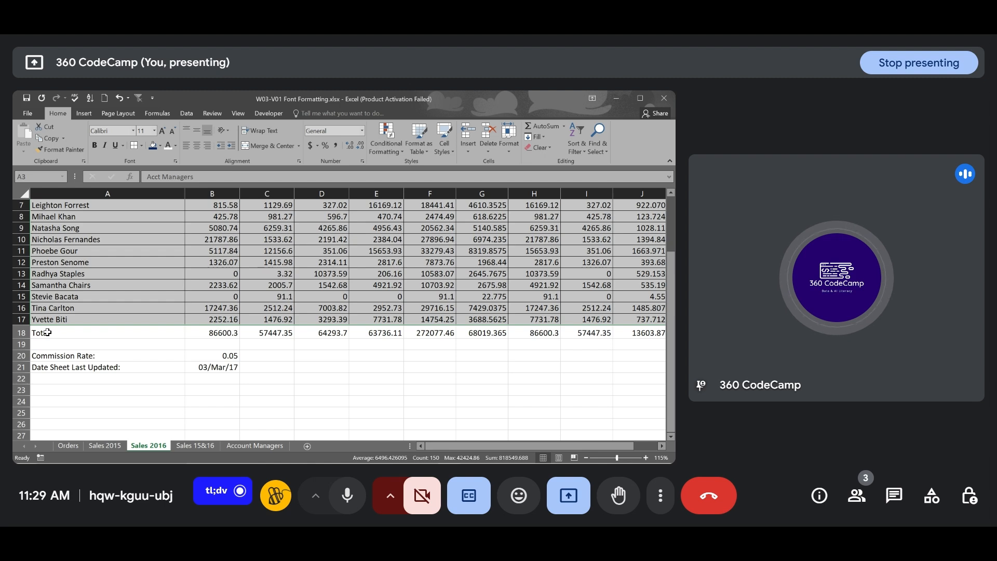
left_click(44, 333)
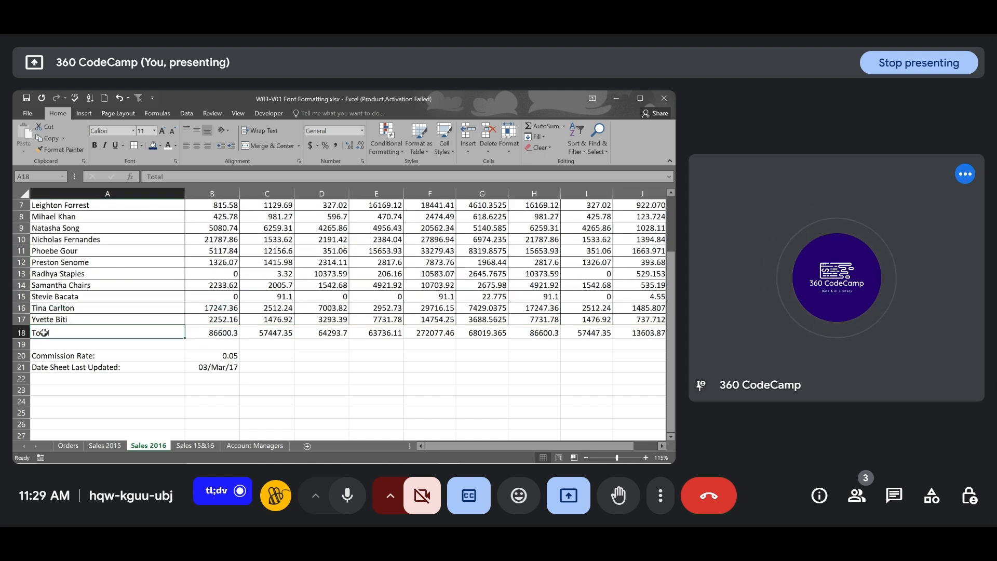
left_click_drag(43, 333, 496, 330)
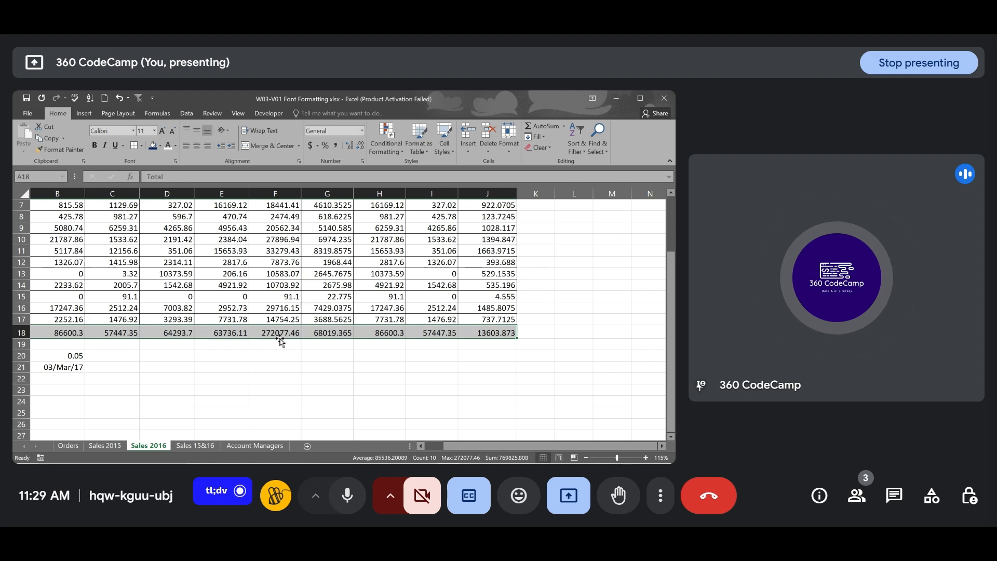
scroll(280, 340, "left", 1)
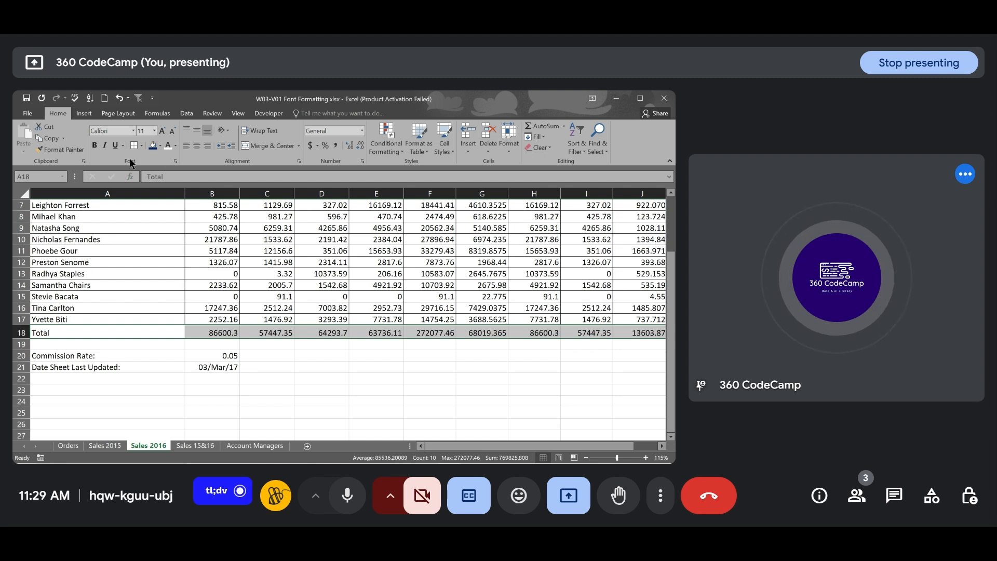
left_click(141, 146)
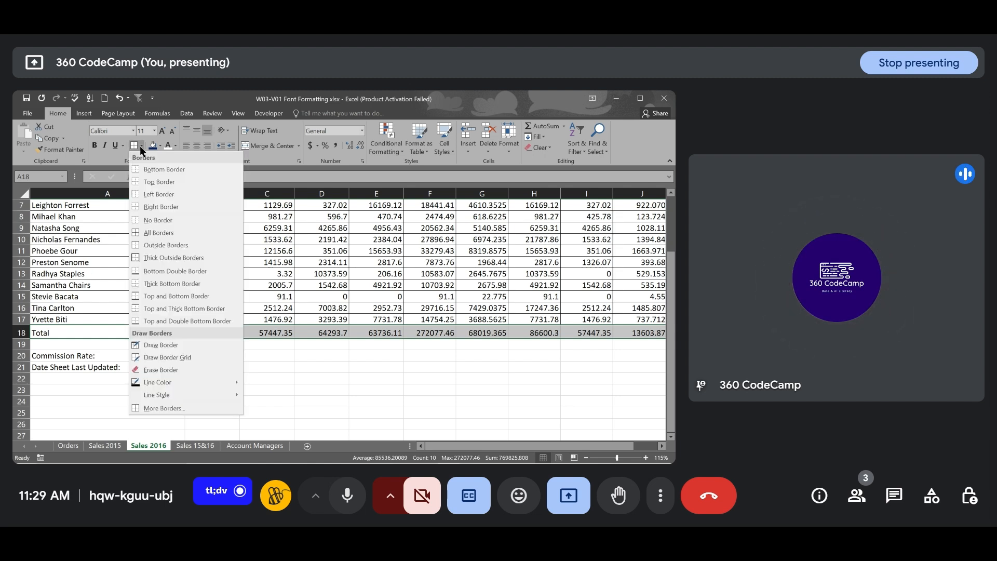
left_click(180, 319)
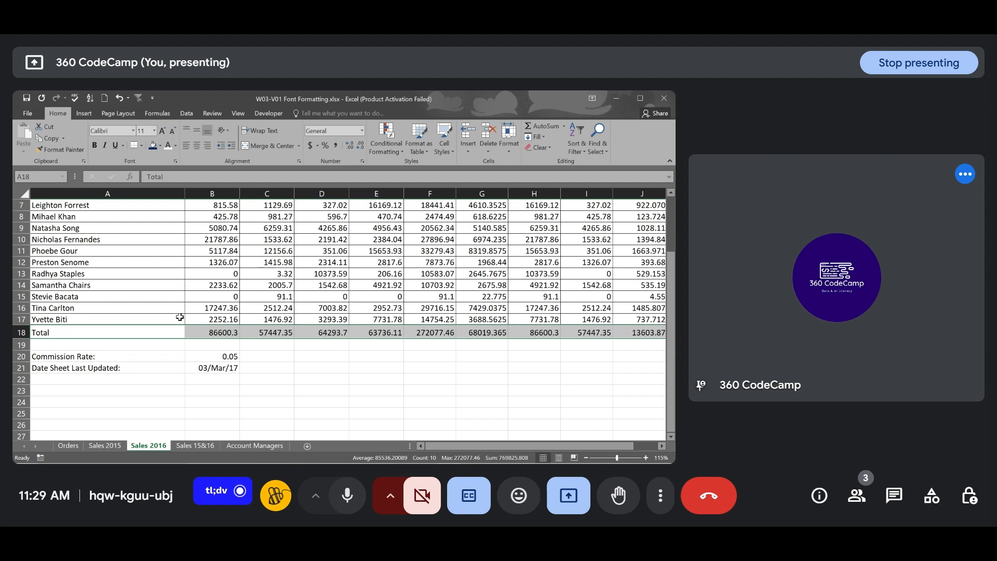
left_click(275, 295)
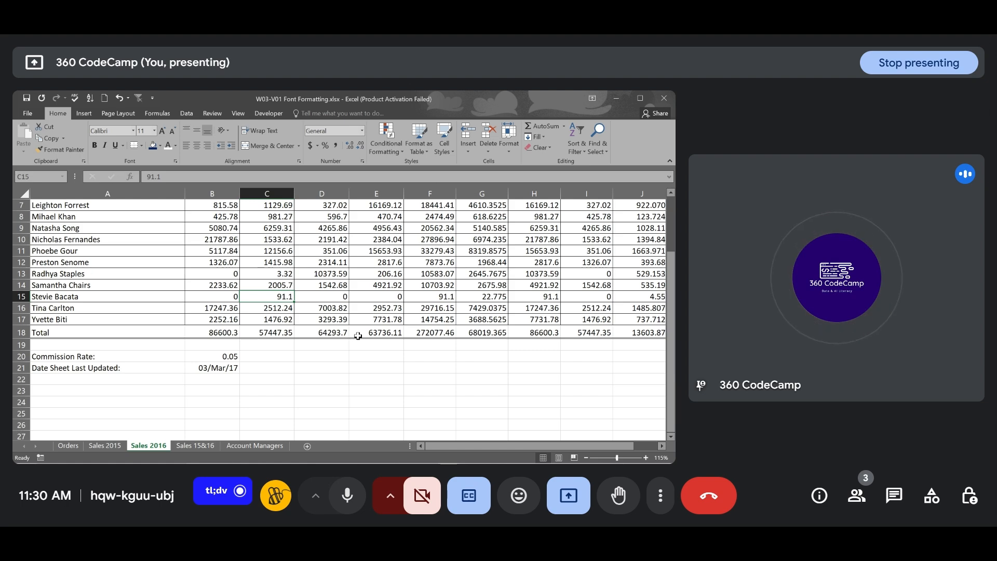
Apply Thick Outside Borders around the whole data table, A3:J18, and check its outer edges
scroll(358, 336, "up", 2)
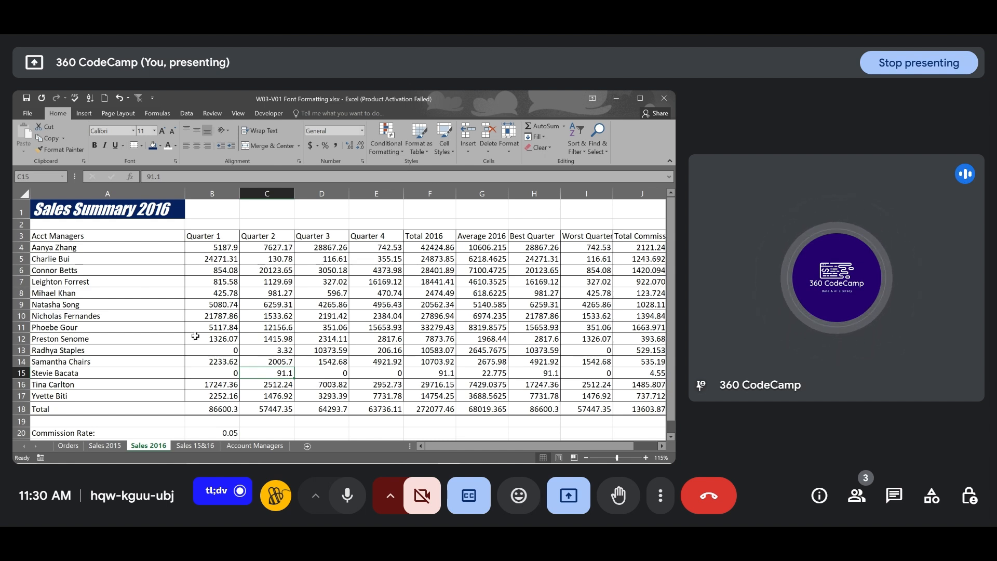
left_click(22, 235)
left_click(40, 233)
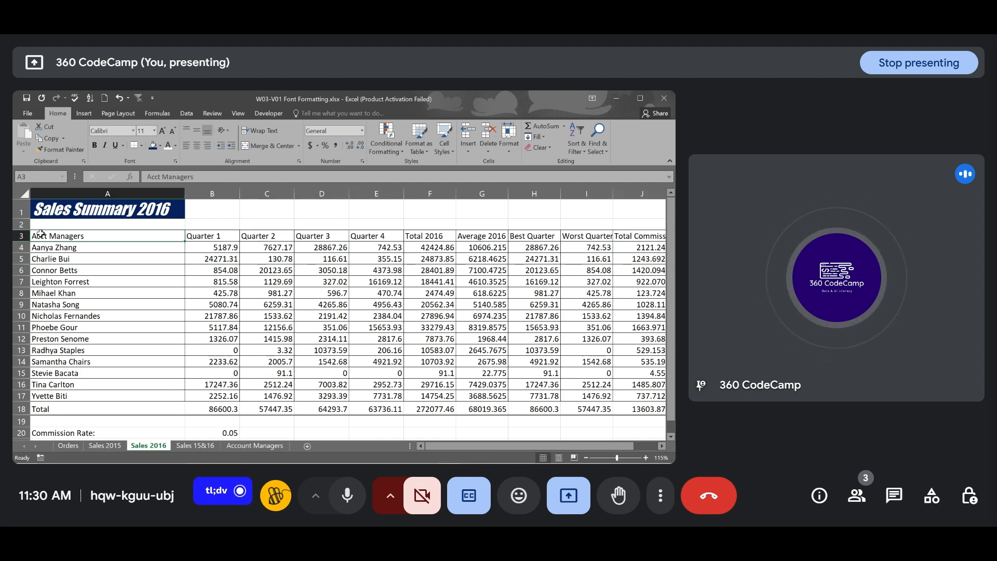
left_click_drag(41, 234, 516, 410)
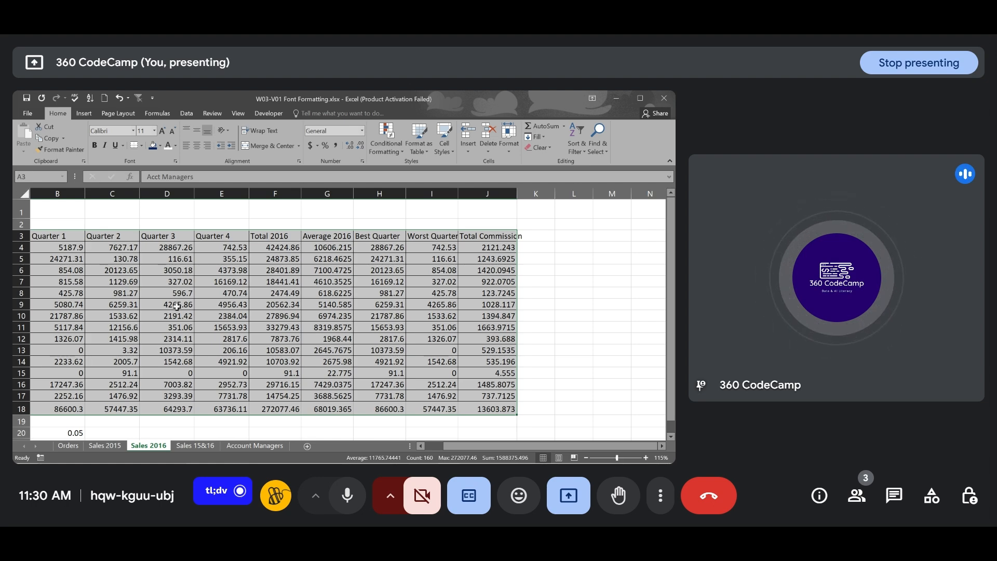
scroll(176, 306, "left", 2)
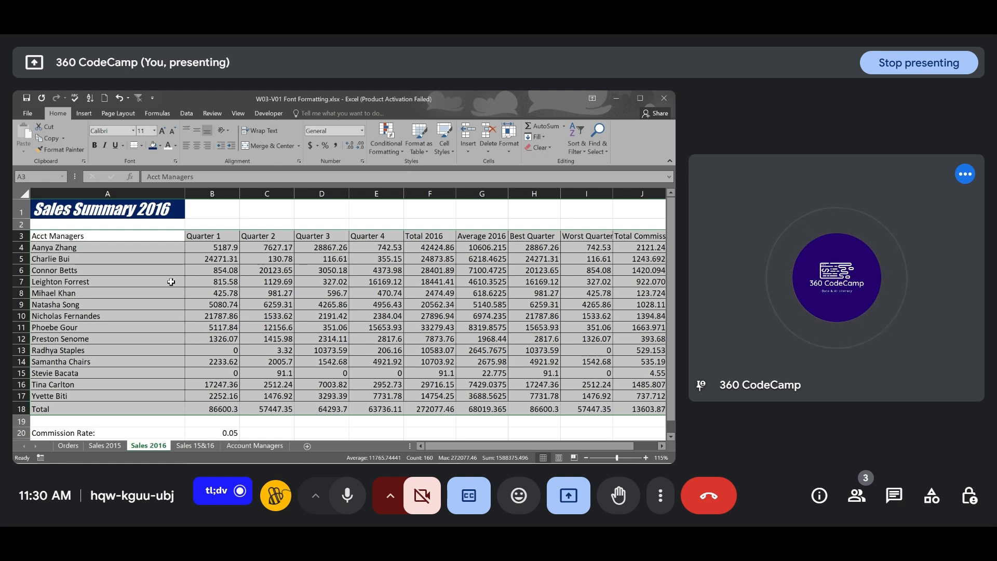
left_click(140, 146)
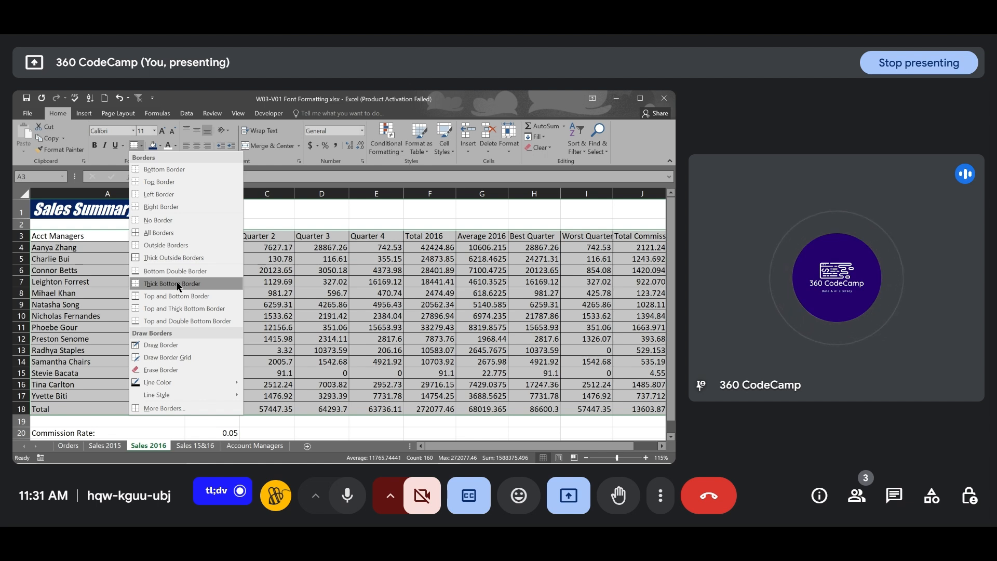
left_click(186, 256)
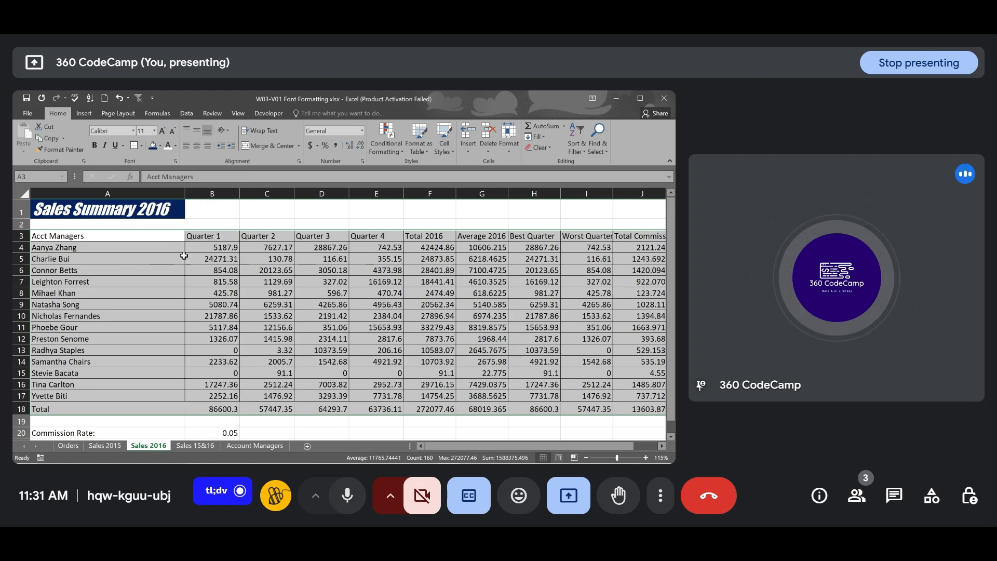
left_click(292, 291)
scroll(292, 291, "down", 2)
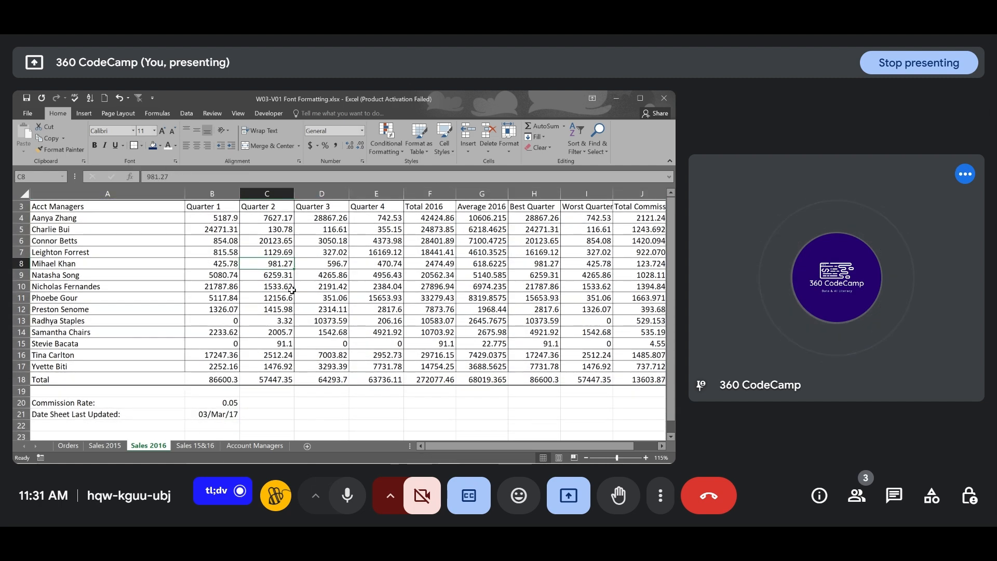
scroll(107, 250, "up", 2)
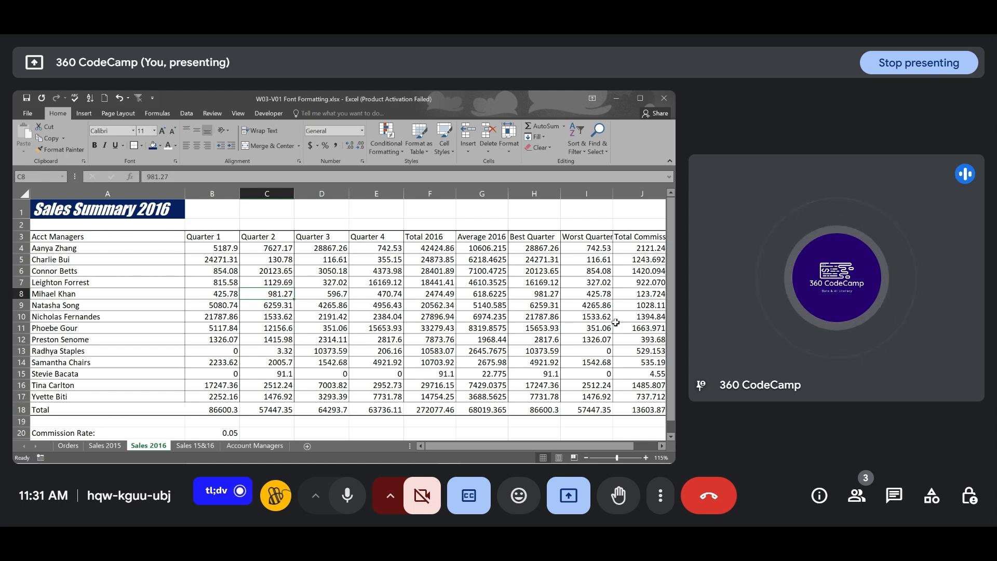
scroll(615, 323, "right", 4)
scroll(615, 323, "right", 2)
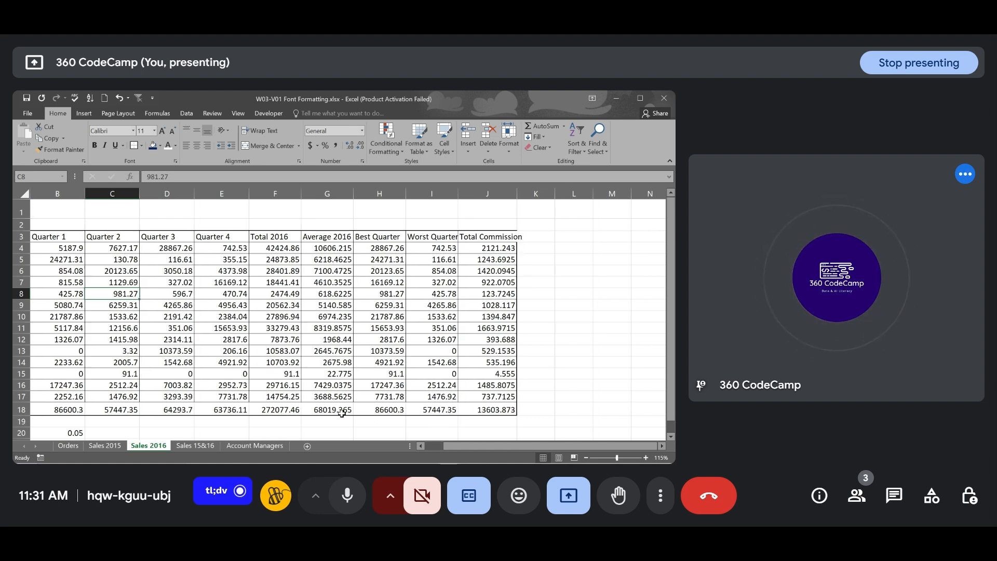
scroll(254, 248, "left", 6)
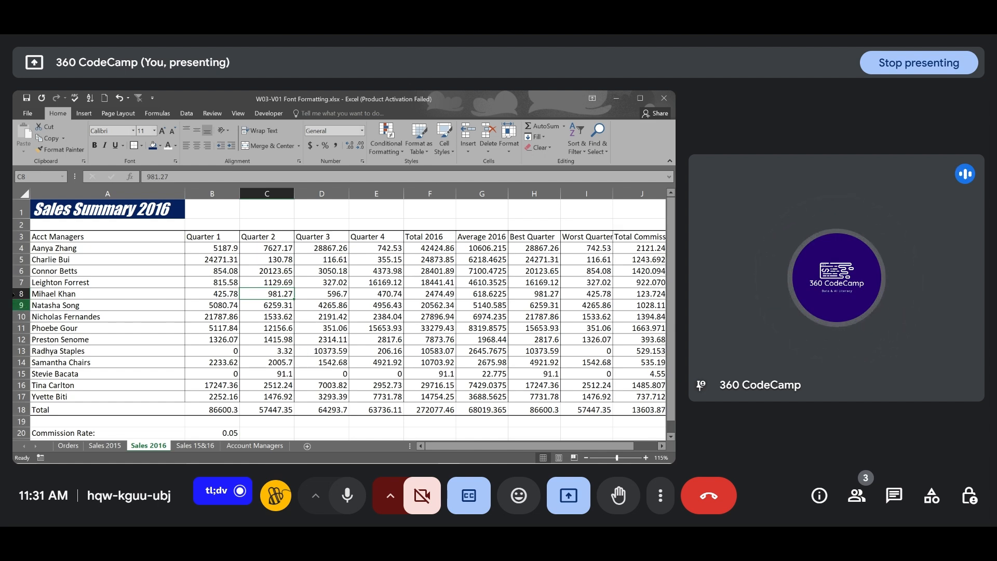
Select the data table range A3:J18, from the header row to the Total row
left_click(42, 238)
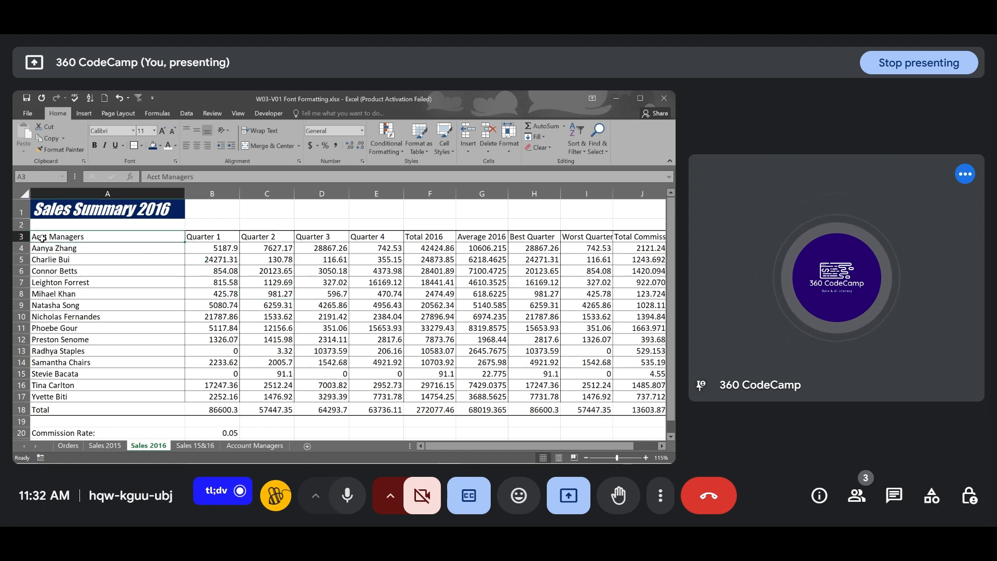
key("shift+Right")
key("shift+Right")
key("shift+Right")
key("shift+Right")
key("shift+Right")
key("shift+Right")
key("shift+Right")
key("shift+Right")
key("shift+Right")
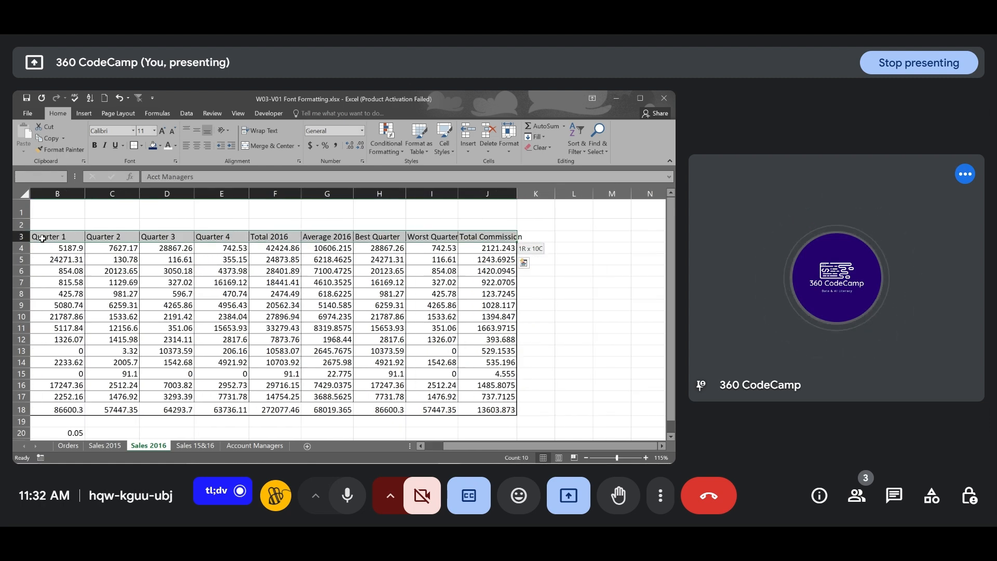
key("shift+Down")
key("shift+Down")
key("shift+Down")
key("shift+Down")
key("shift+Down")
key("shift+Down")
key("shift+Down")
key("shift+Down")
key("shift+Down")
key("shift+Down")
key("shift+Down")
key("shift+Down")
key("shift+Down")
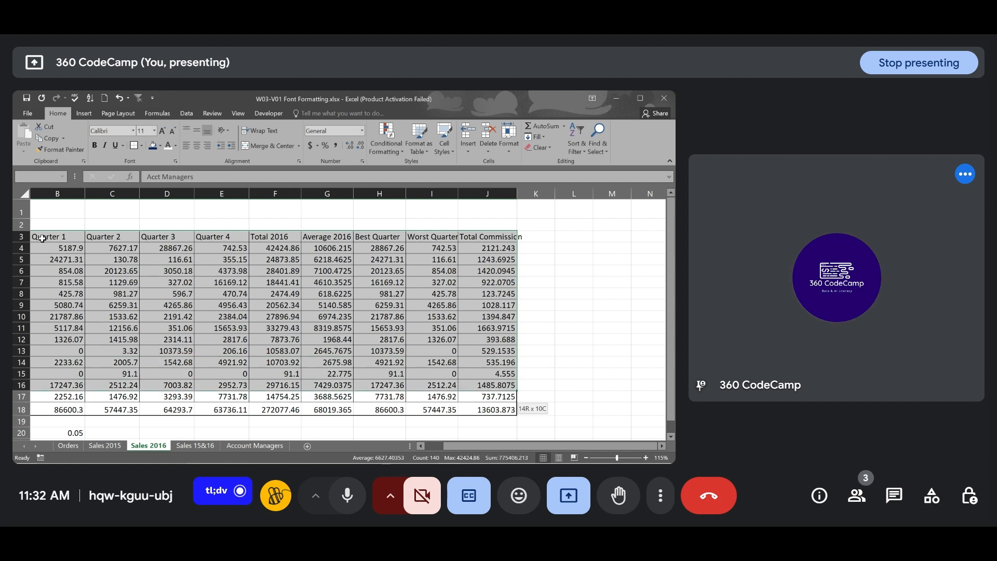
key("shift+Down")
key("shift+Down")
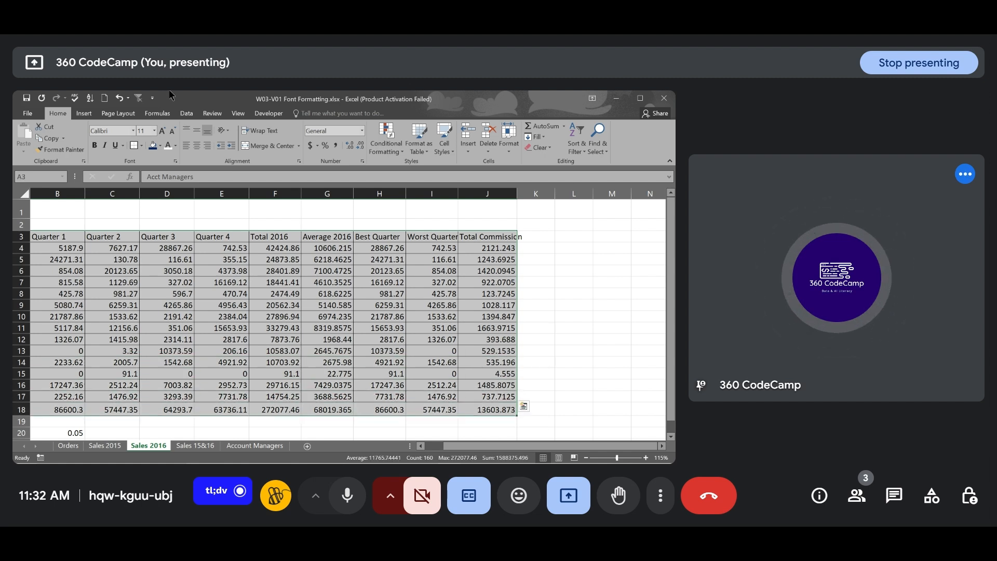
Try toggling the top, bottom, left and inner horizontal borders of A3:J18 in the detailed border settings, and discard the changes
left_click(142, 146)
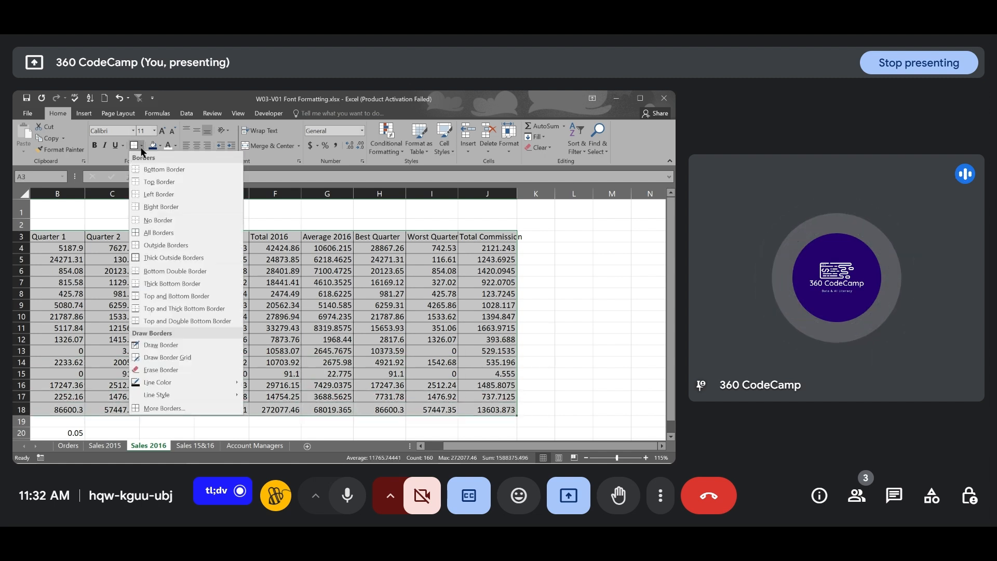
left_click(169, 407)
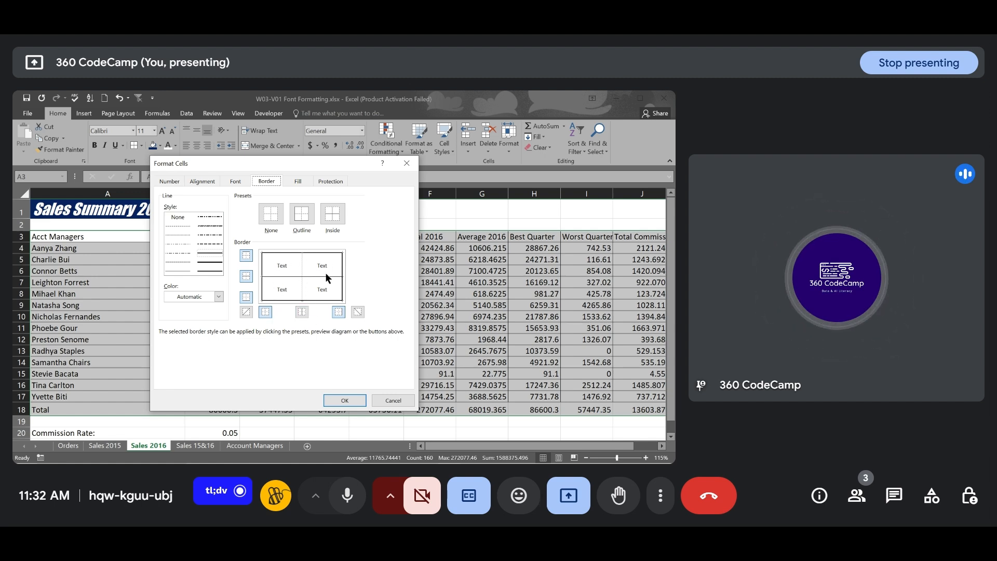
left_click(246, 277)
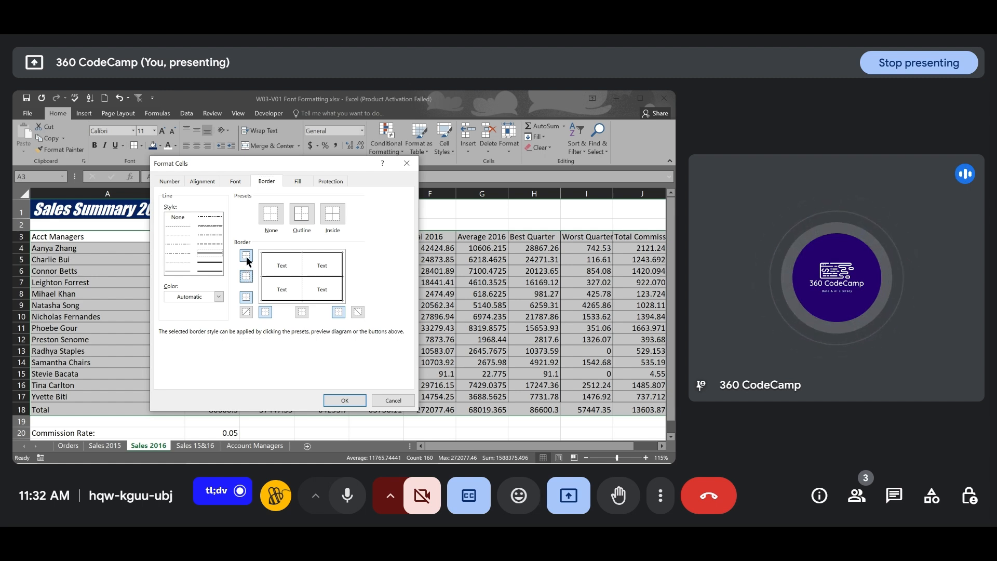
left_click(247, 255)
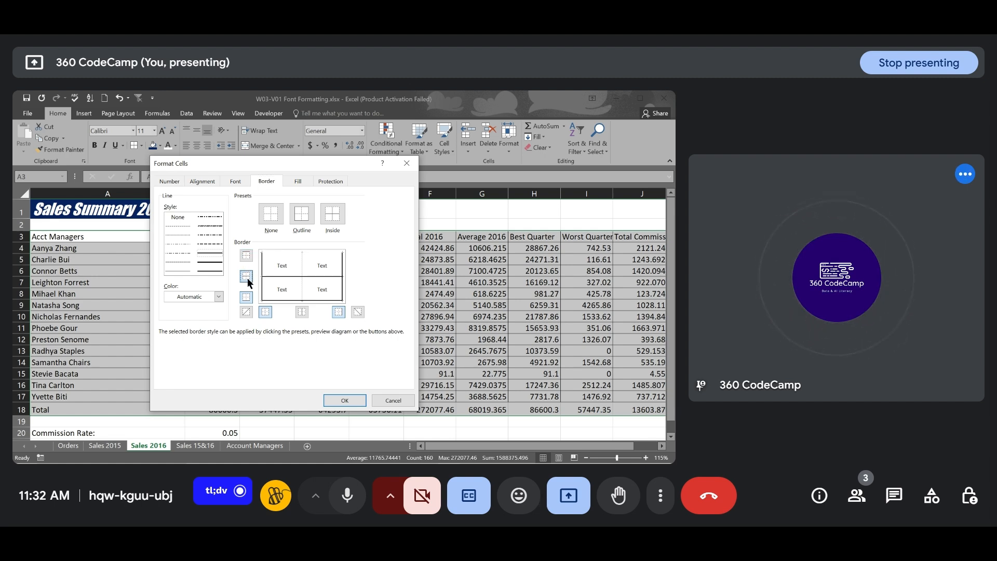
left_click(246, 297)
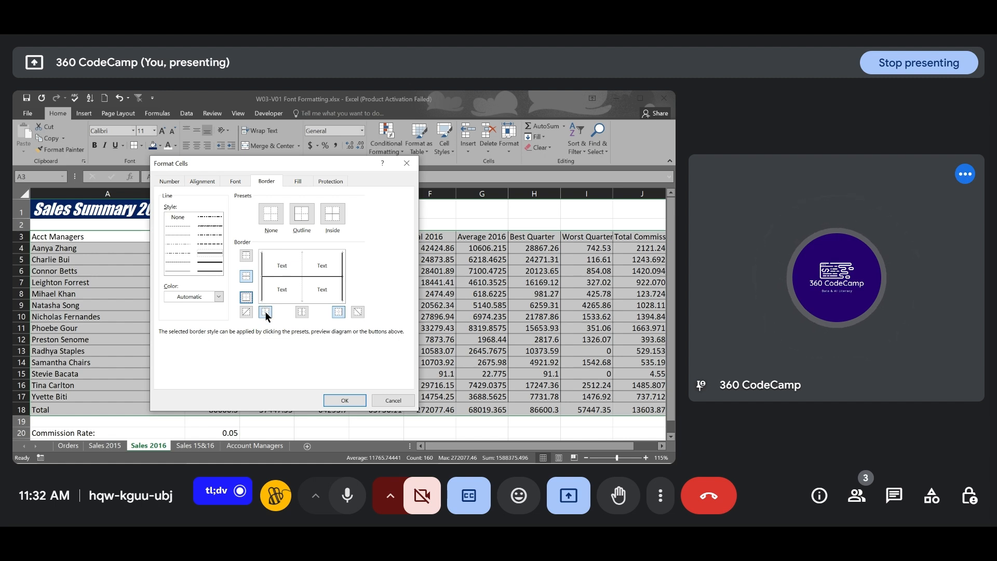
left_click(265, 312)
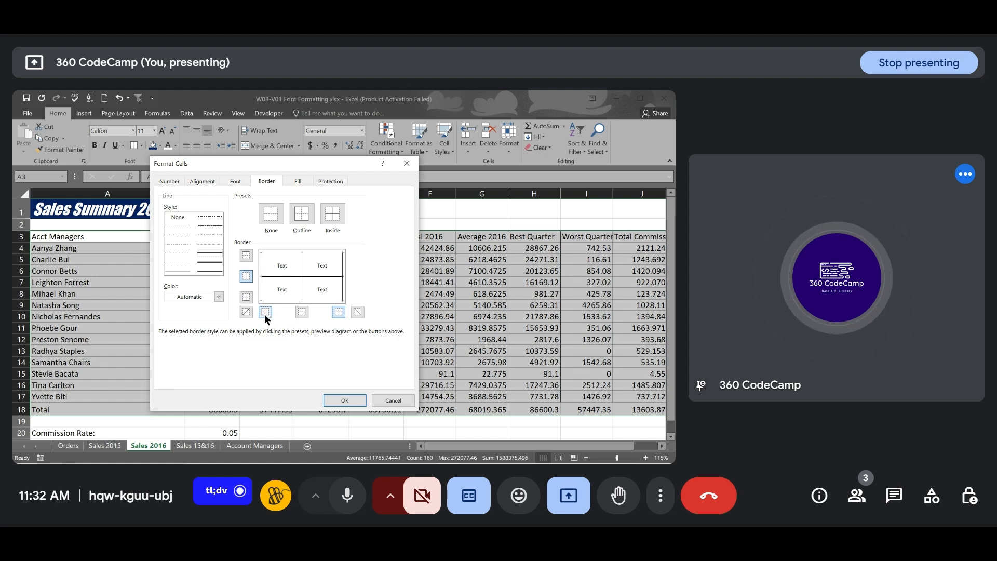
left_click(265, 314)
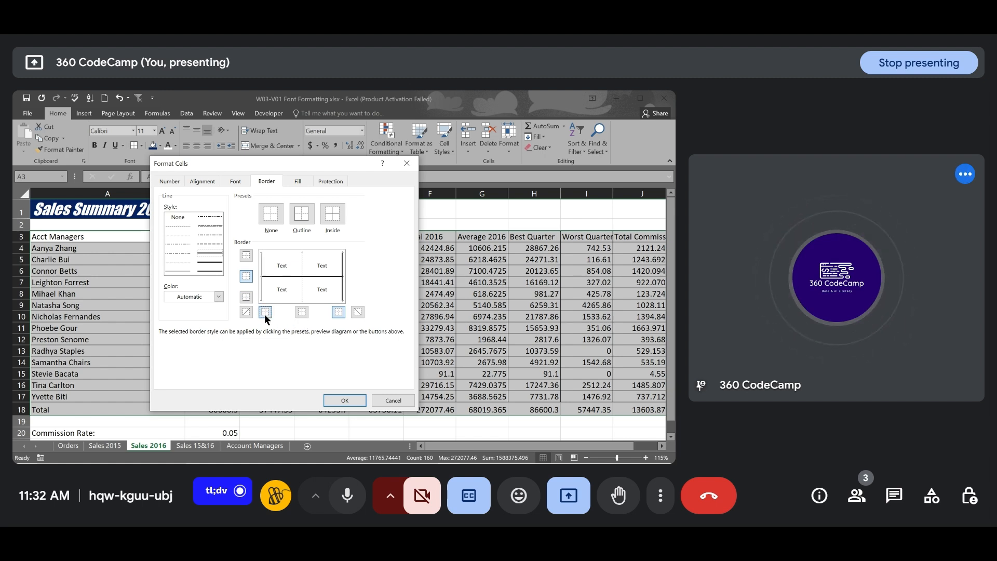
left_click(247, 276)
left_click(247, 277)
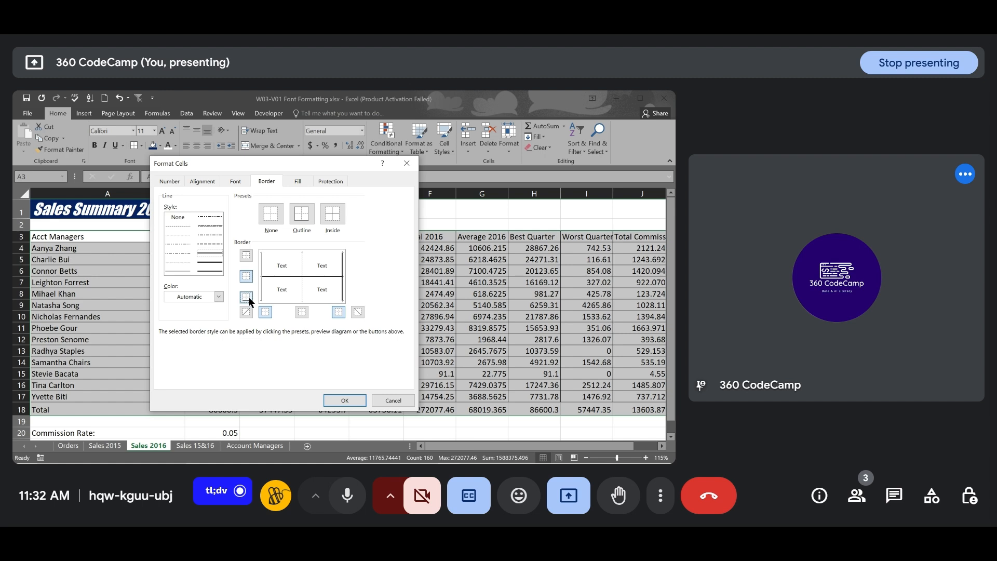
left_click(248, 297)
left_click(251, 255)
left_click(248, 254)
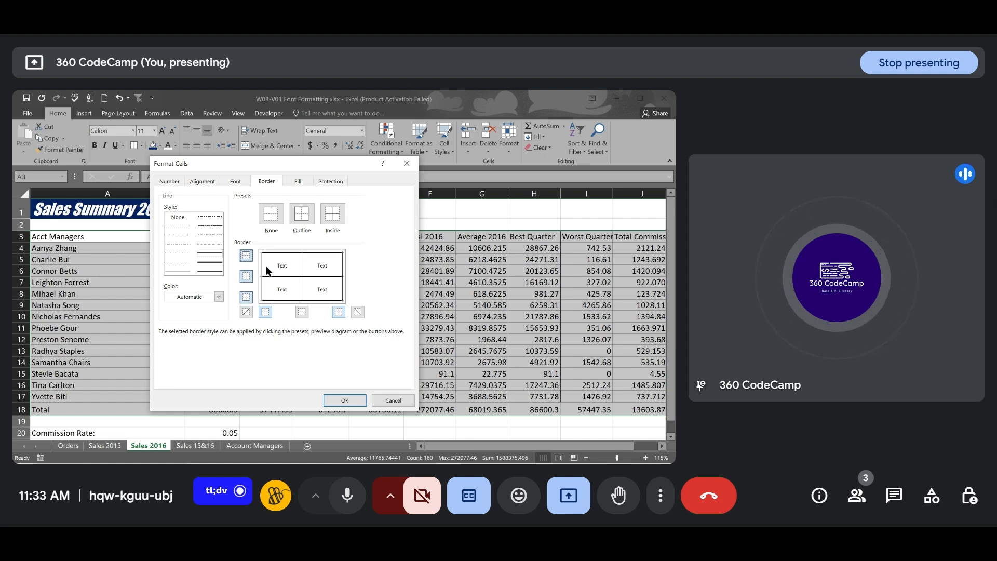
left_click(245, 275)
left_click(393, 401)
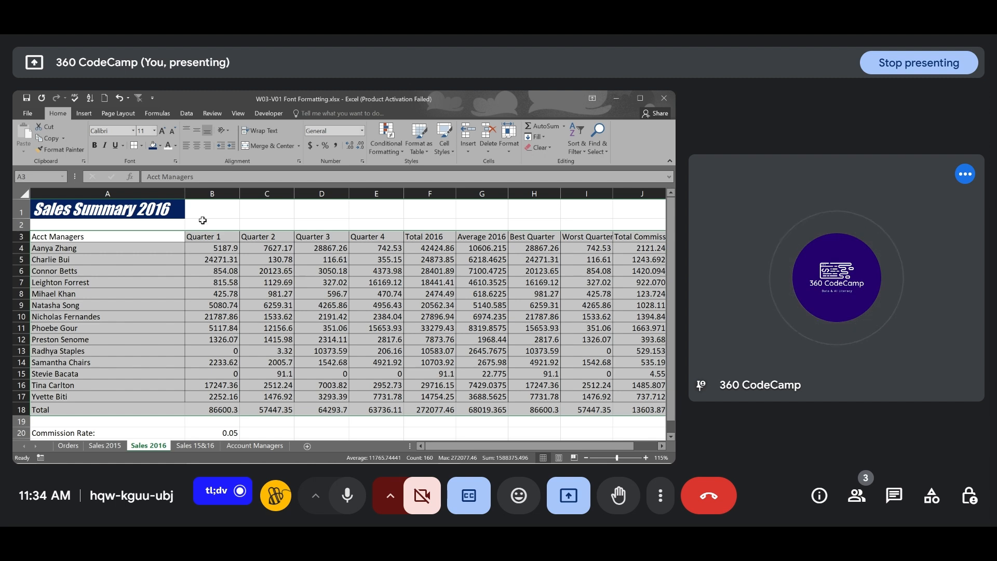
Try removing every border from A3:J18 with No Border, and undo the removal
left_click(141, 147)
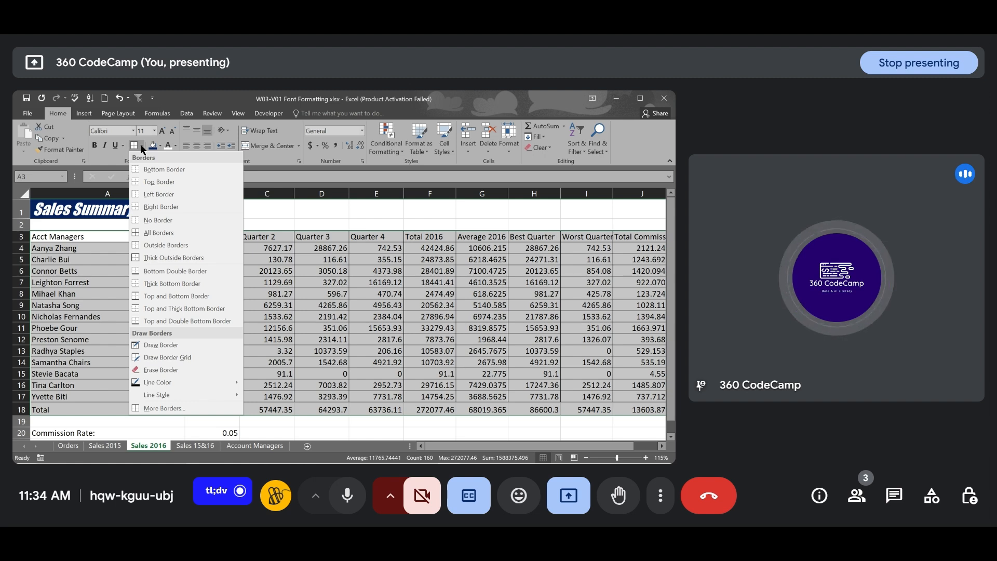
left_click(161, 221)
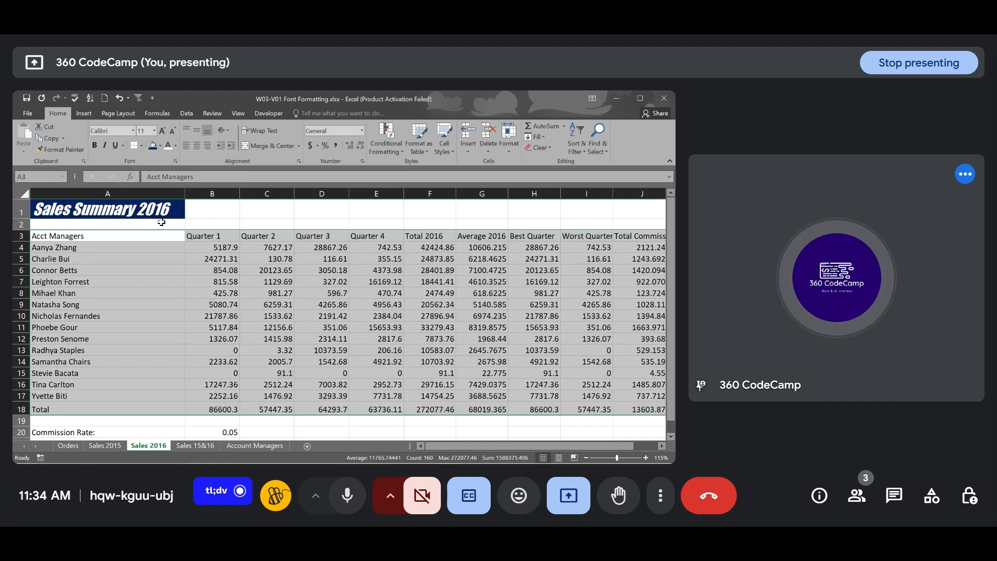
left_click(318, 316)
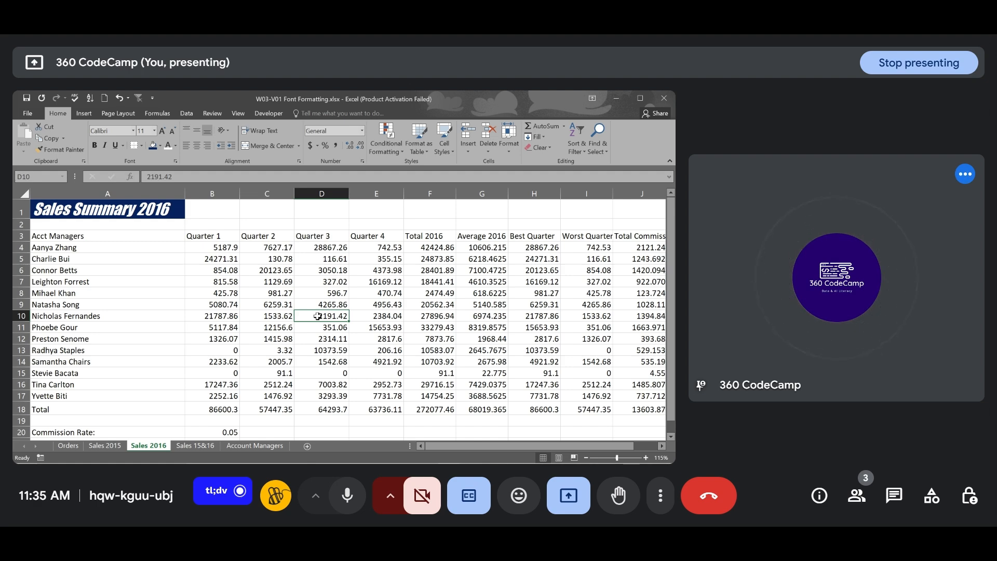
key("ctrl+a")
left_click(318, 316)
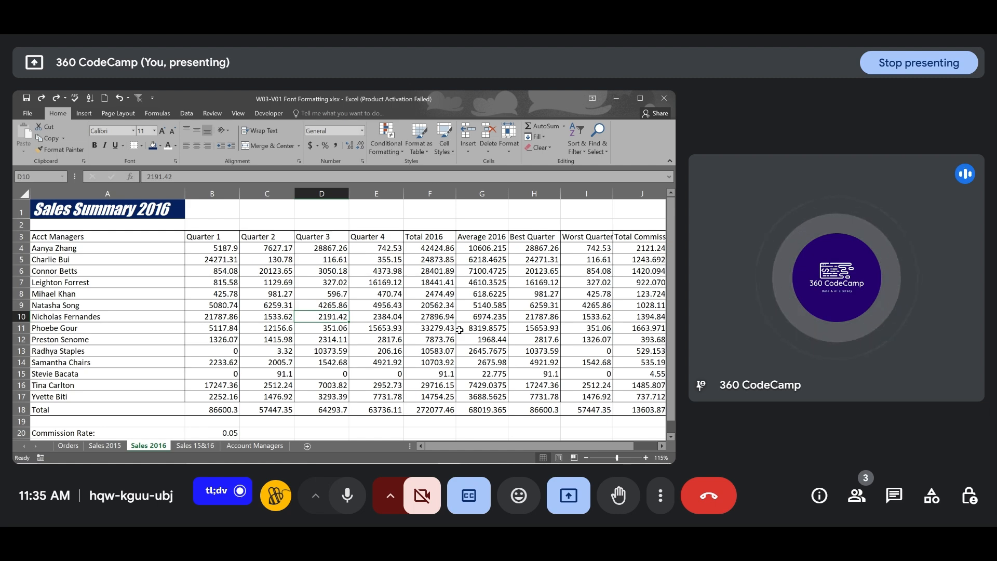
Switch to the COMPREHENSIVE MICROSOFT EXCEL TRAINING presentation in PowerPoint and read the Alignment Formatting slide
scroll(460, 329, "right", 3)
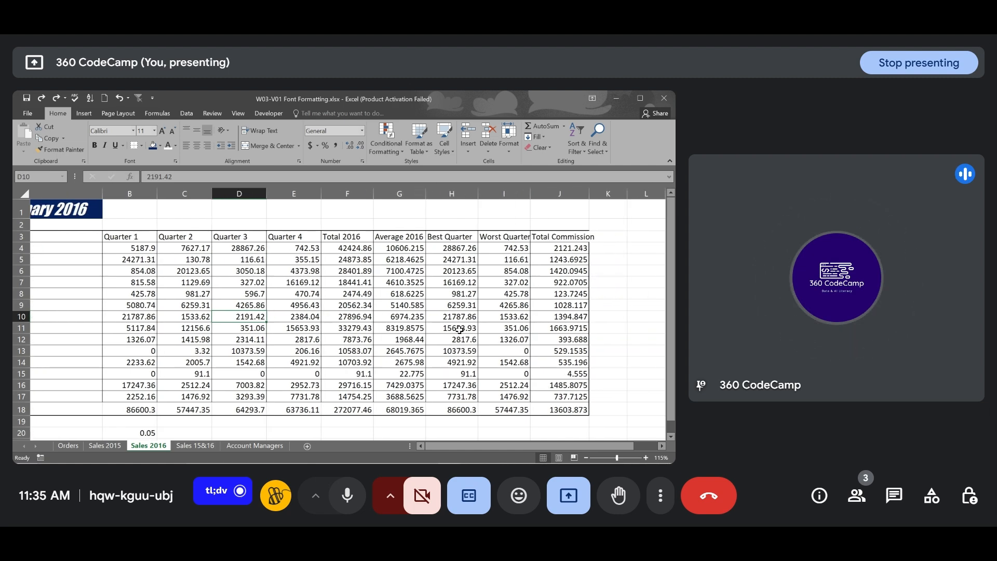
scroll(460, 330, "left", 3)
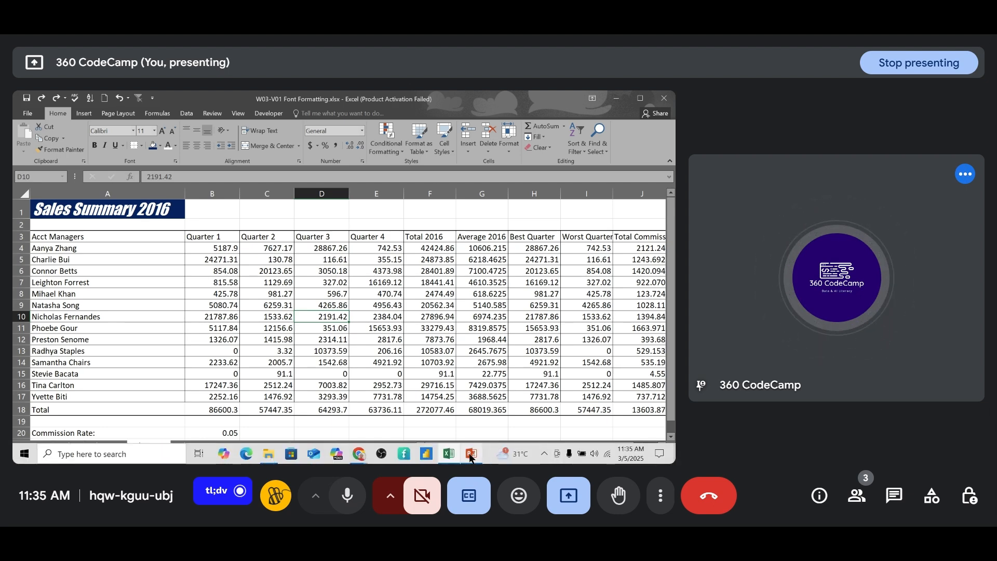
left_click(470, 455)
scroll(396, 318, "up", 1)
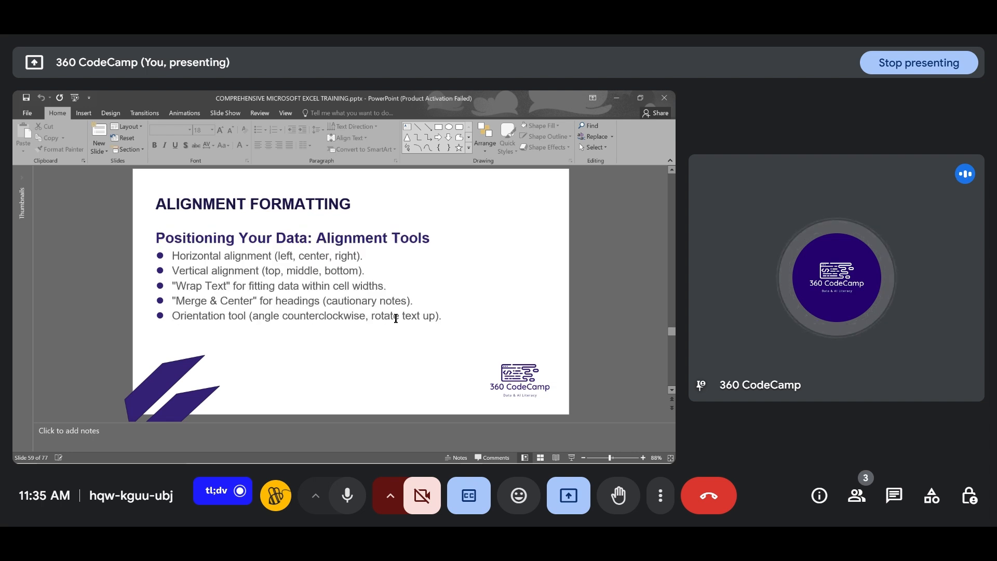
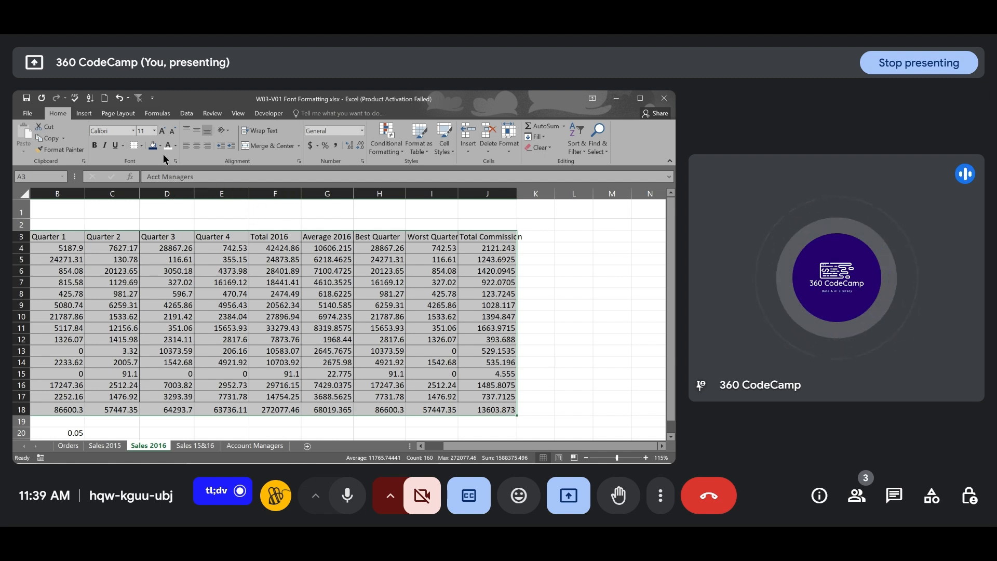
Try centering the contents of the data table A3:J18 horizontally and check the result across all columns
left_click(195, 147)
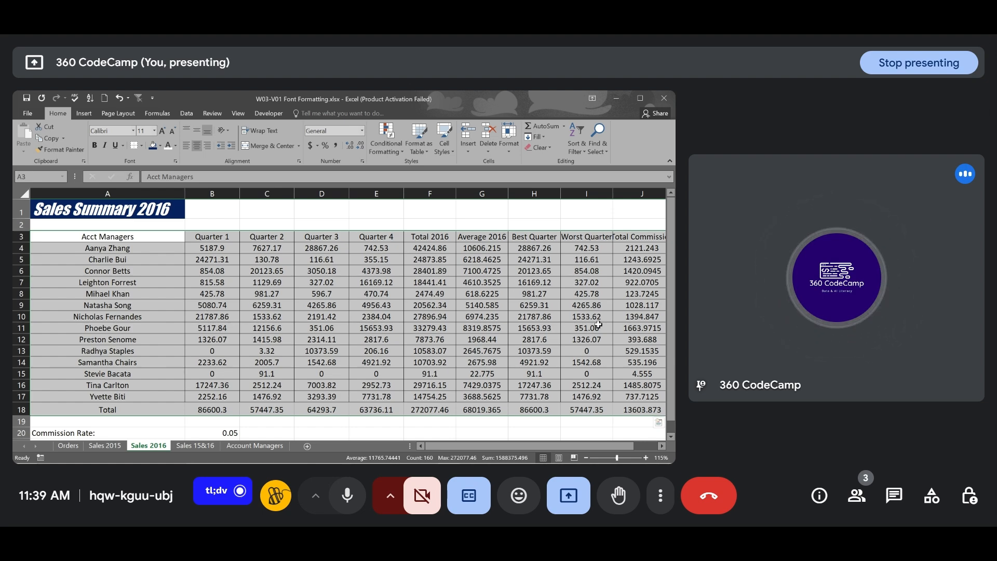
scroll(599, 324, "right", 2)
scroll(598, 324, "left", 2)
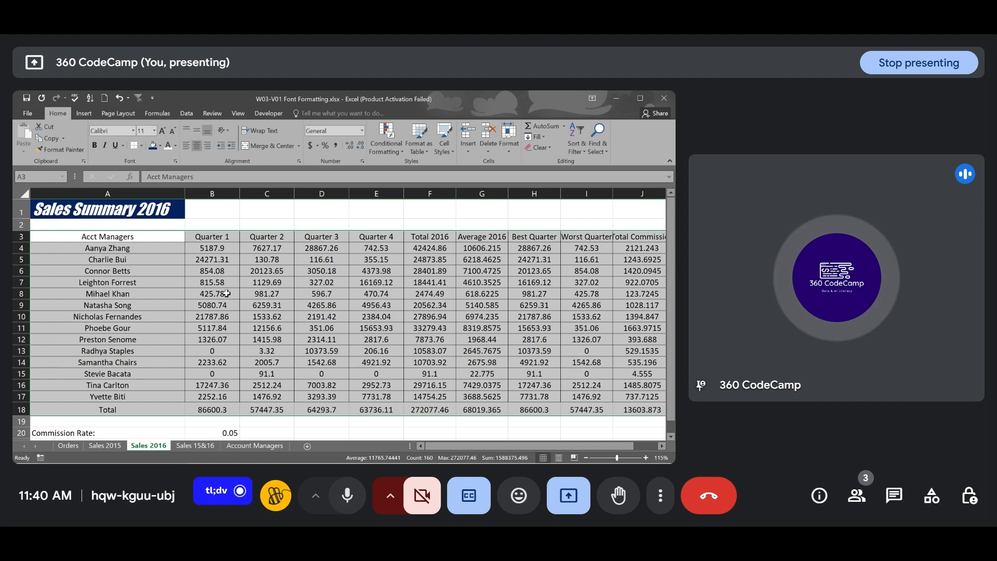
Try the Top Align, Middle Align and Bottom Align vertical alignments on the data table A3:J18
left_click(184, 129)
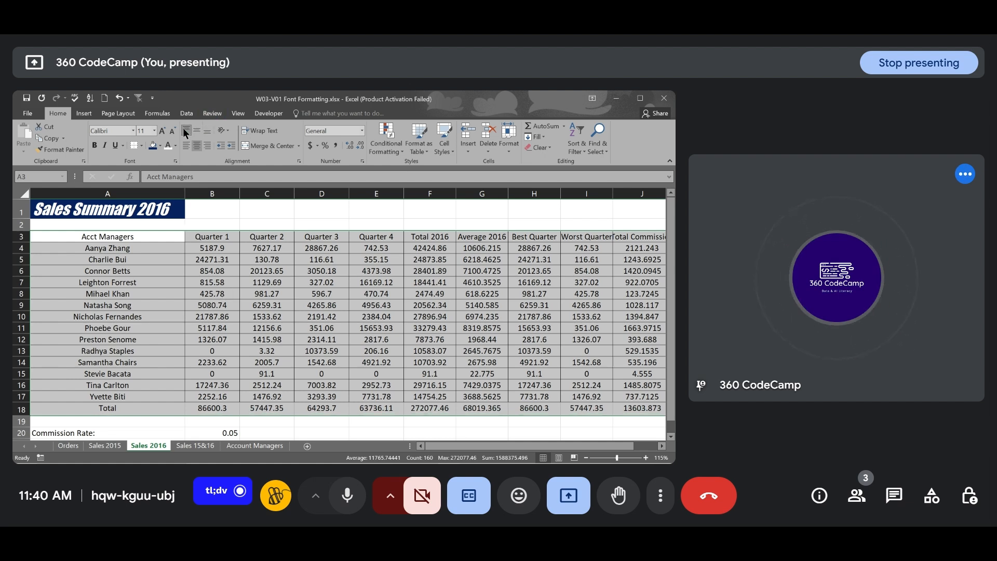
left_click(195, 130)
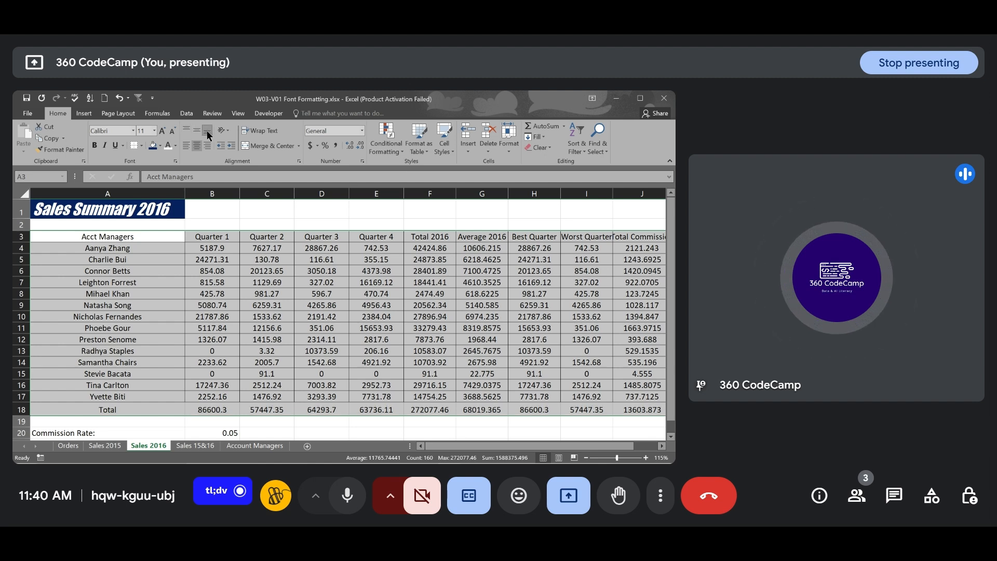
left_click(185, 130)
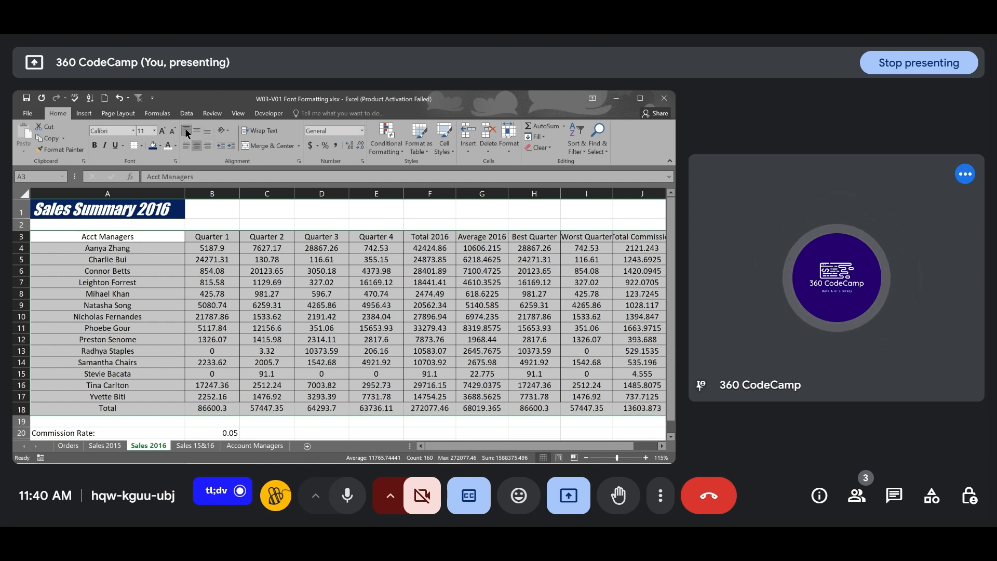
left_click(195, 130)
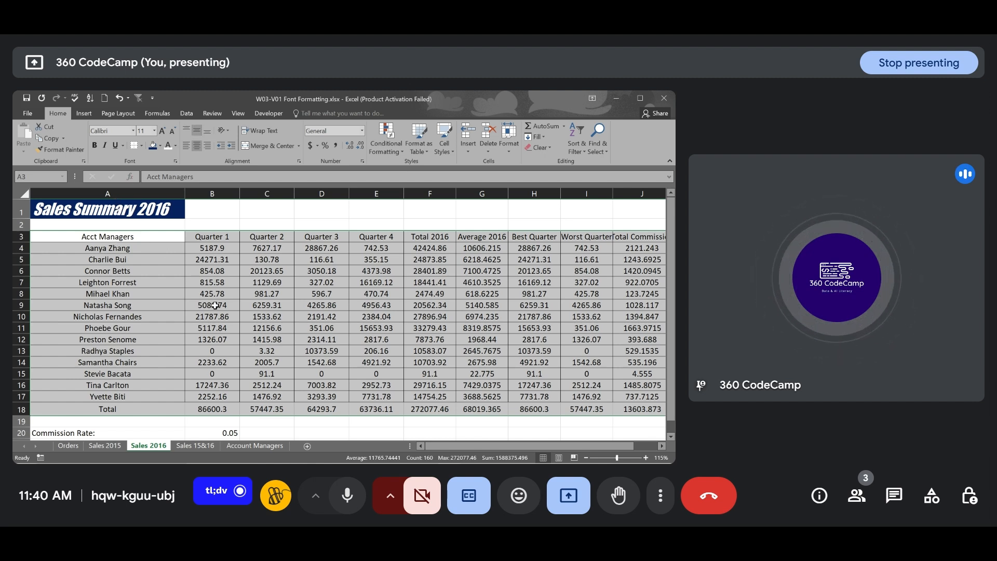
Undo the horizontal and vertical alignment changes made to A3:J18
key("ctrl+z")
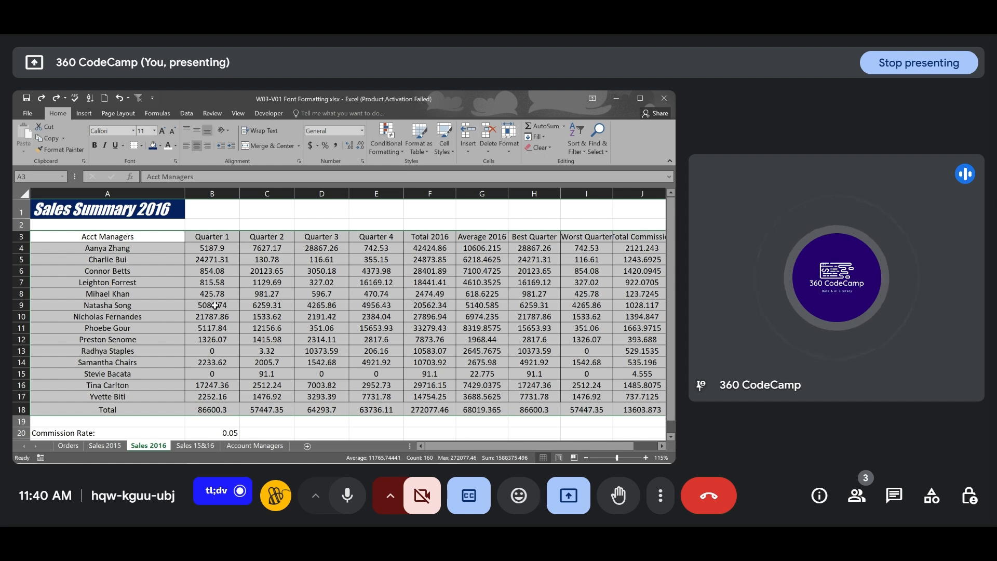
key("ctrl+z")
key("ctrl+z")
key("ctrl+z")
key("ctrl+z")
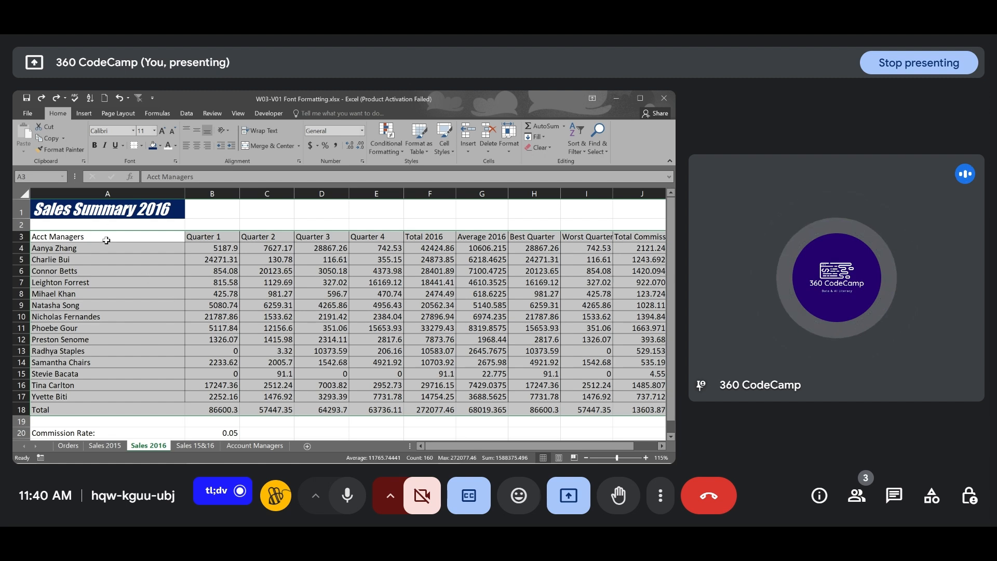
Apply Middle Align to the title cell A1 and look across row 1 to the table's last column
left_click(109, 213)
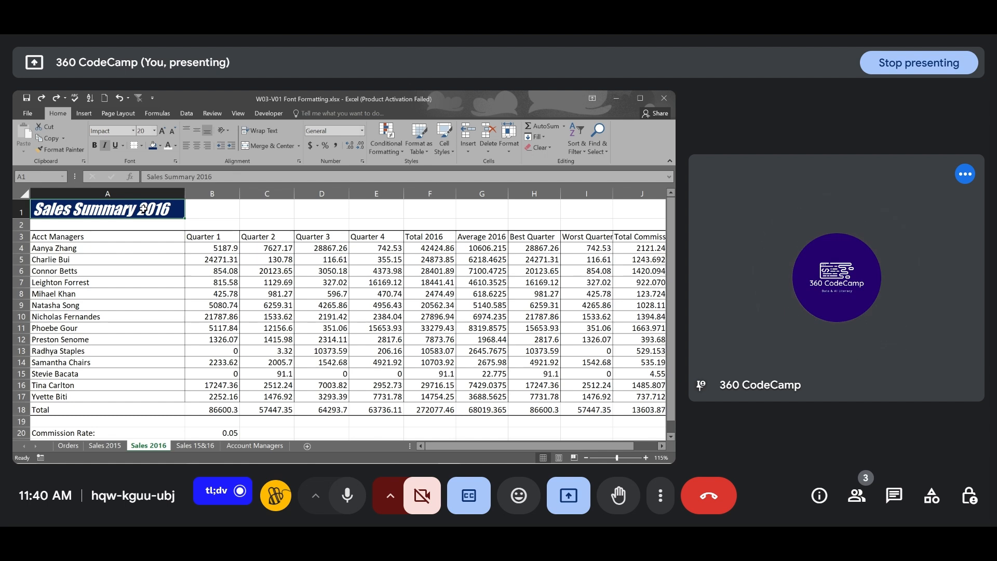
left_click(196, 127)
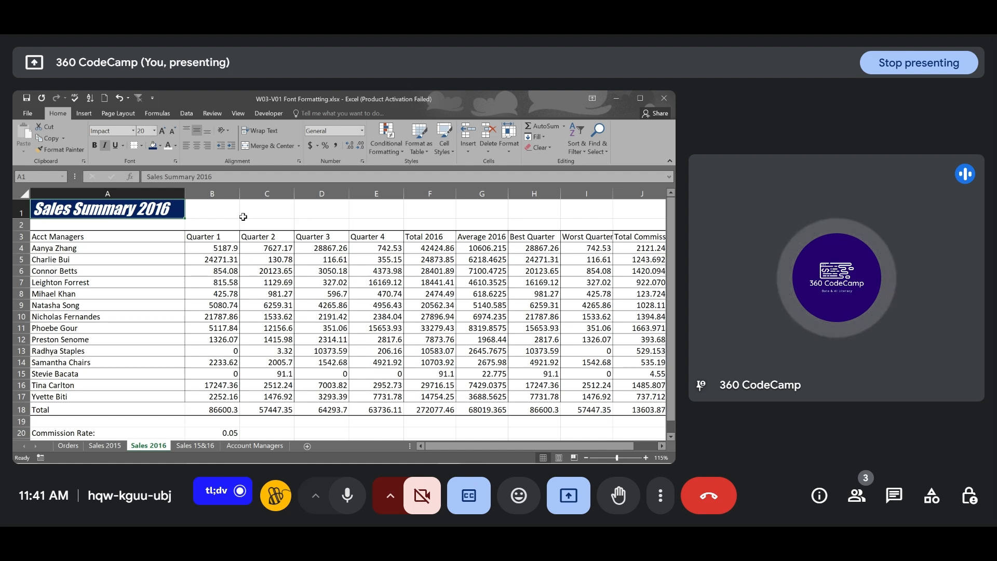
scroll(242, 217, "right", 2)
scroll(243, 216, "left", 1)
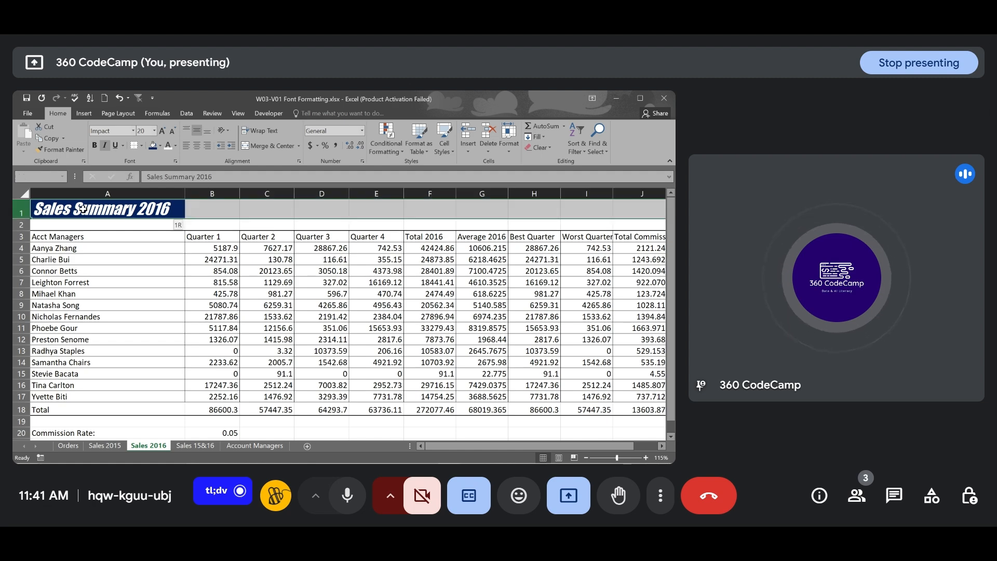
Select the whole of row 1 and check how far the selection extends beyond the table
key("shift+space")
scroll(291, 271, "right", 3)
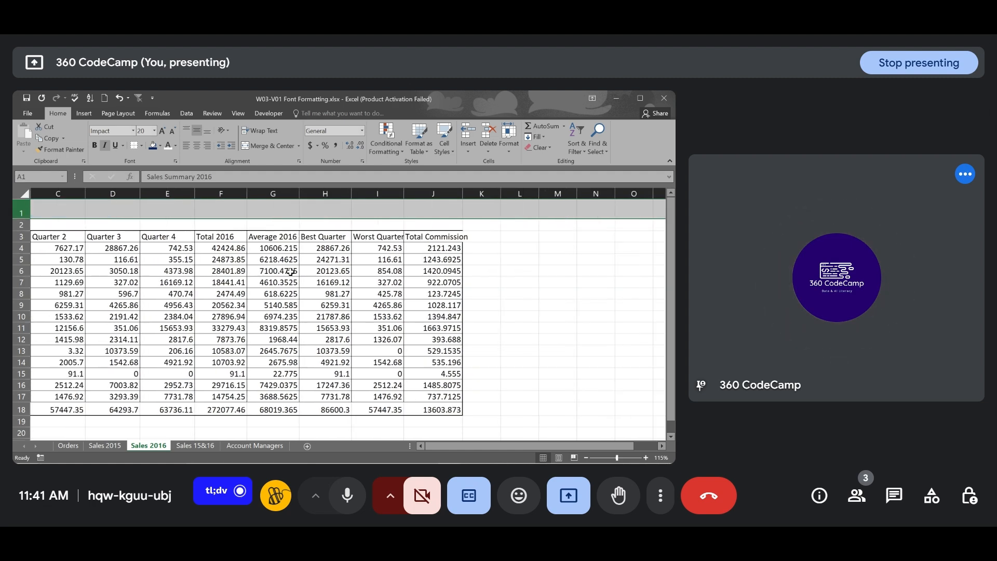
scroll(291, 271, "left", 3)
Select A1:J1 across the width of the data table and apply Bottom Align
left_click(105, 210)
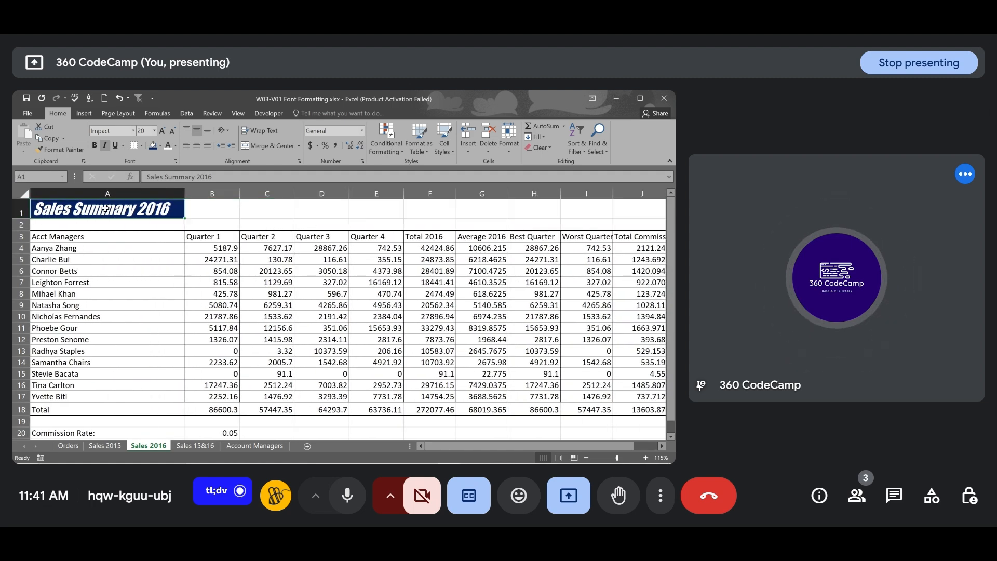
key("shift+Right")
key("shift+Right")
key("shift+Right")
key("shift+Right")
key("shift+Right")
key("shift+Right")
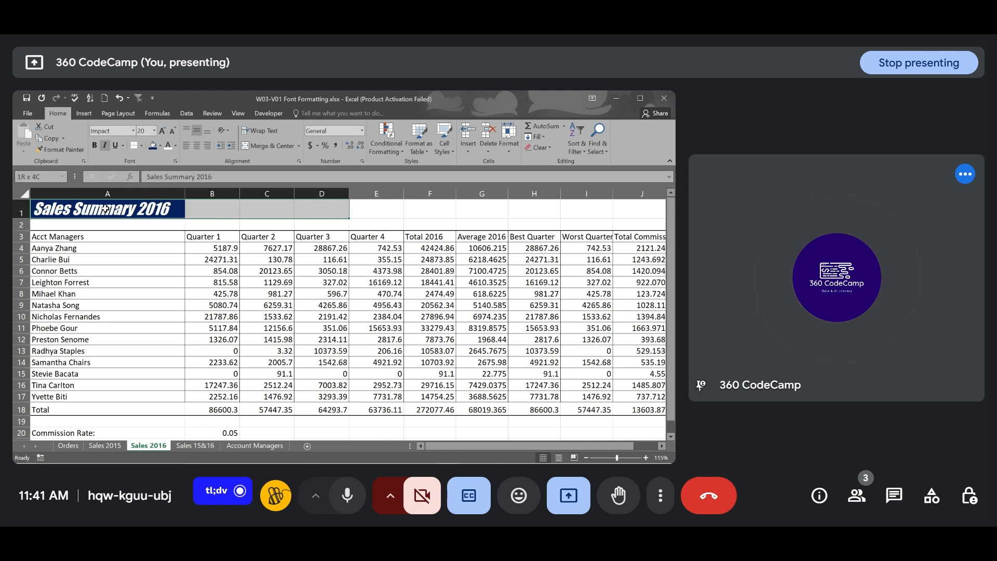
key("shift+Right")
key("shift+Right")
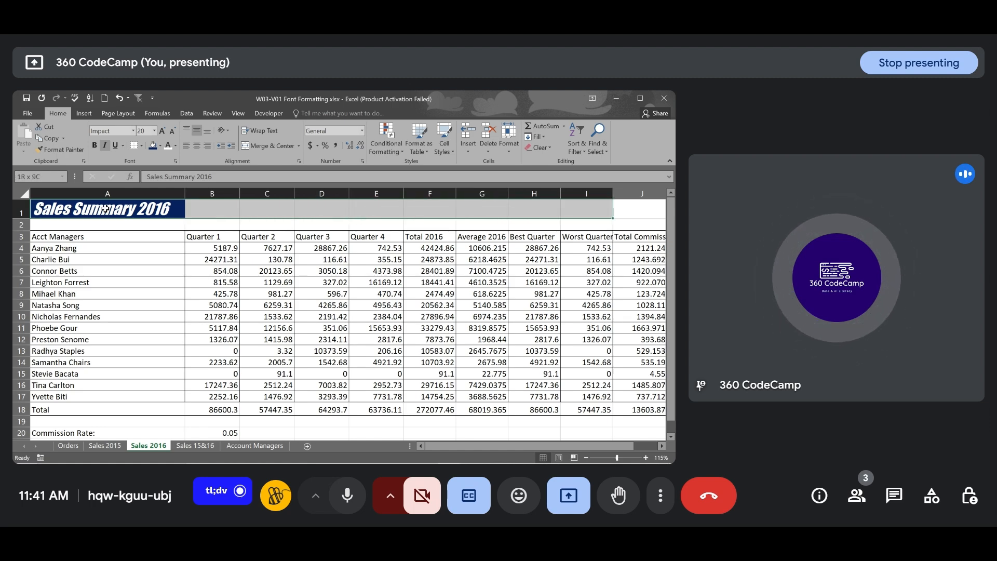
key("shift+Right")
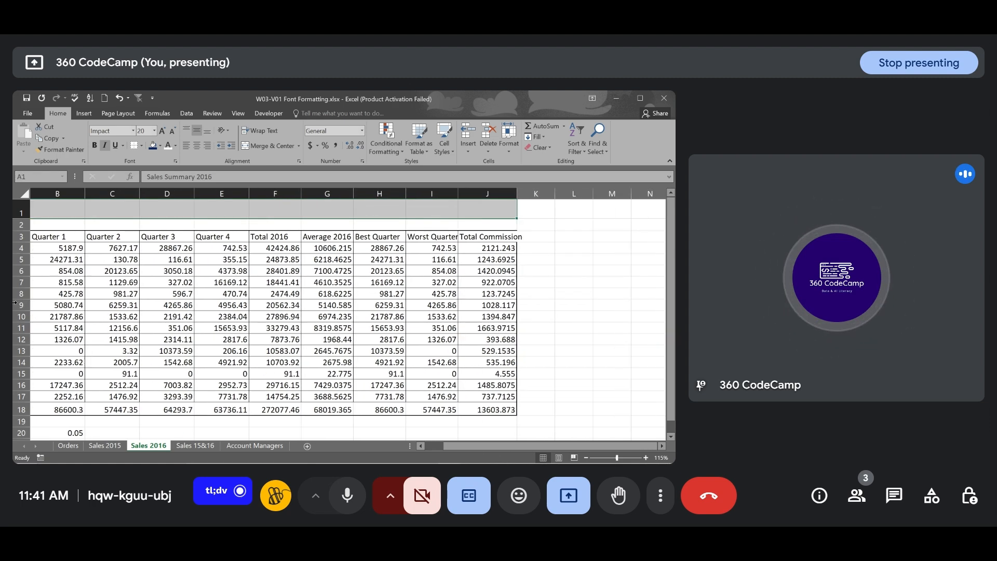
scroll(286, 348, "left", 3)
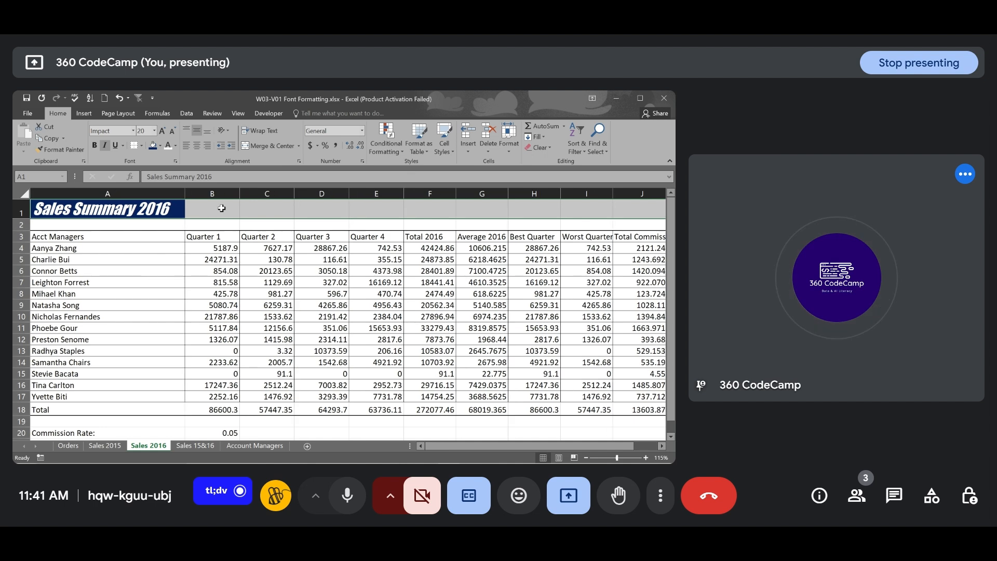
left_click(207, 130)
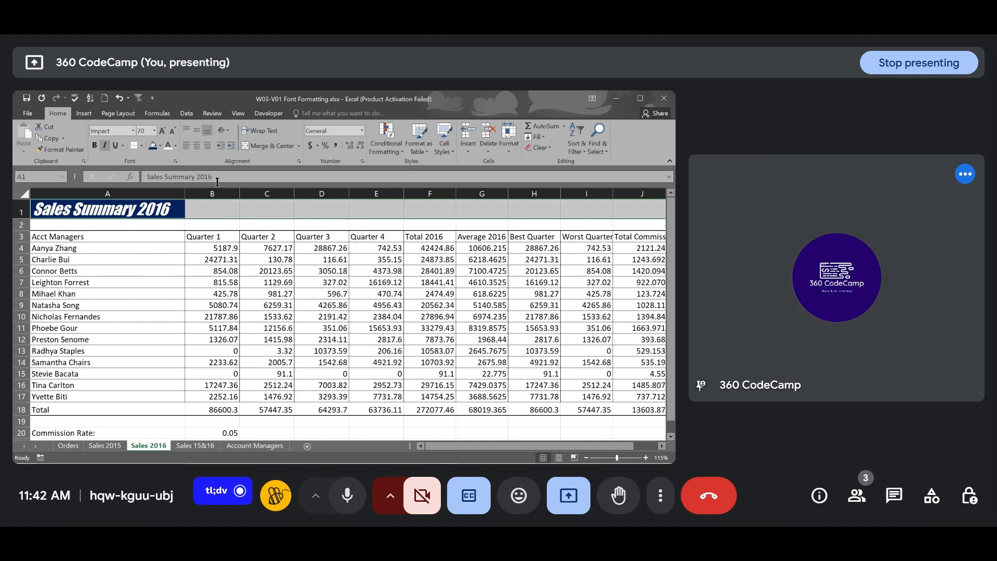
Try Middle Align and Bottom Align on the title cell A1 alone
left_click(197, 236)
left_click(149, 210)
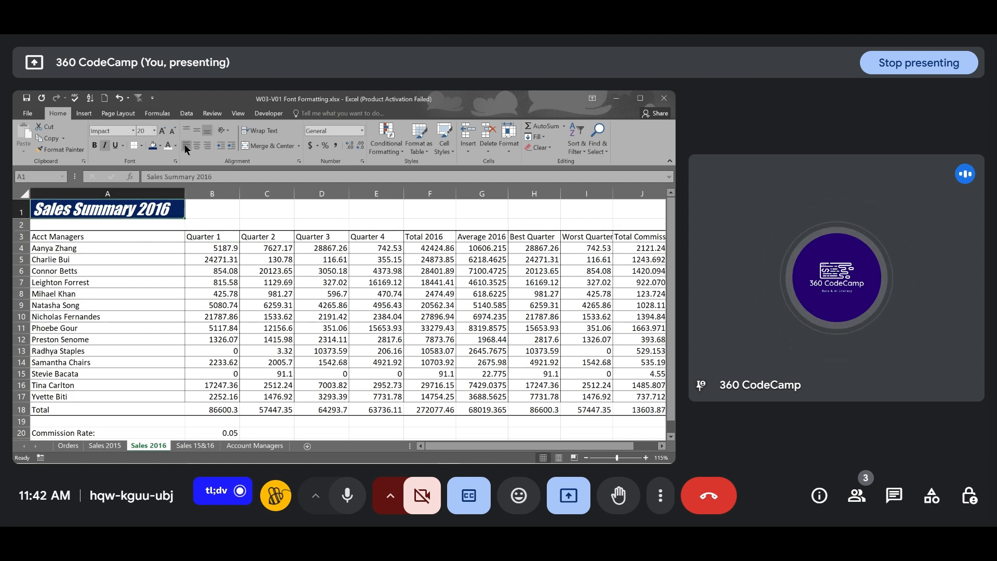
left_click(193, 131)
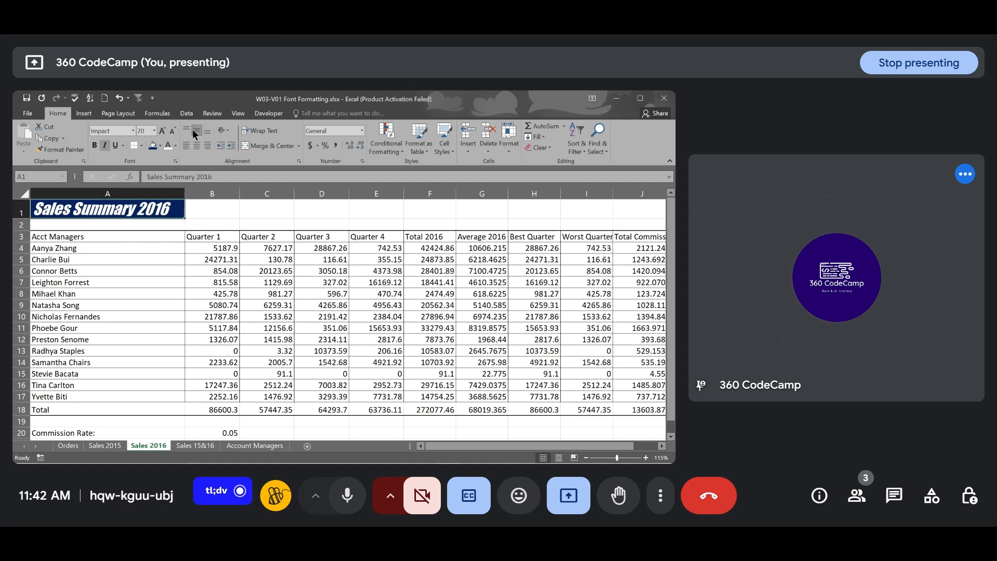
left_click(203, 133)
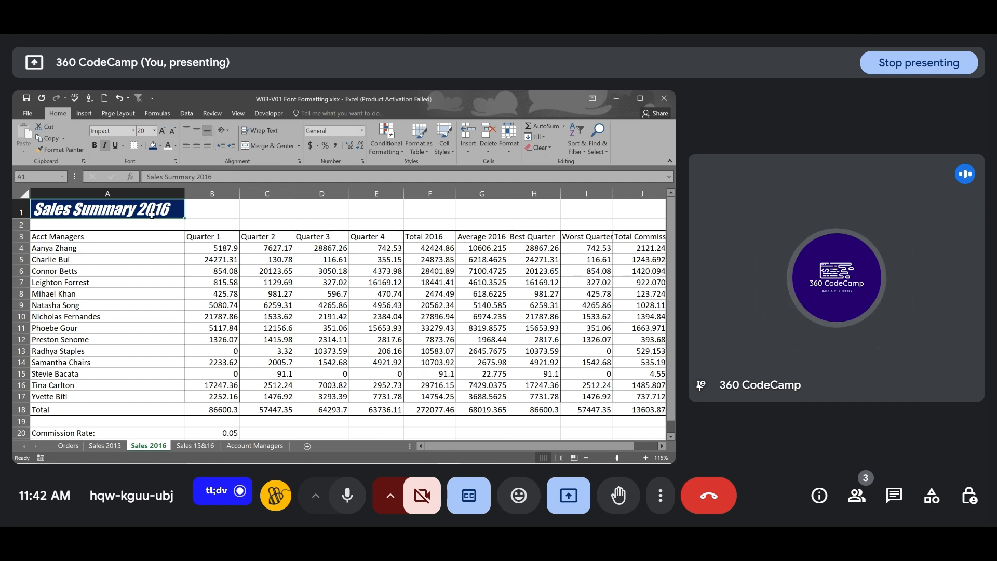
left_click(198, 209)
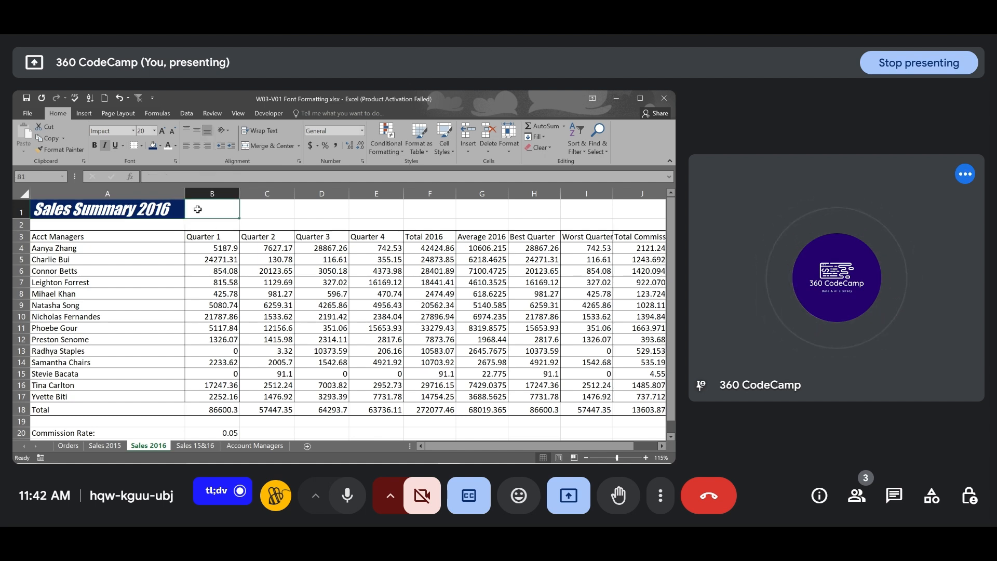
Try applying Middle Align to the range A1:J1 and check cells B1 and A1
left_click(131, 210)
left_click_drag(131, 210, 482, 210)
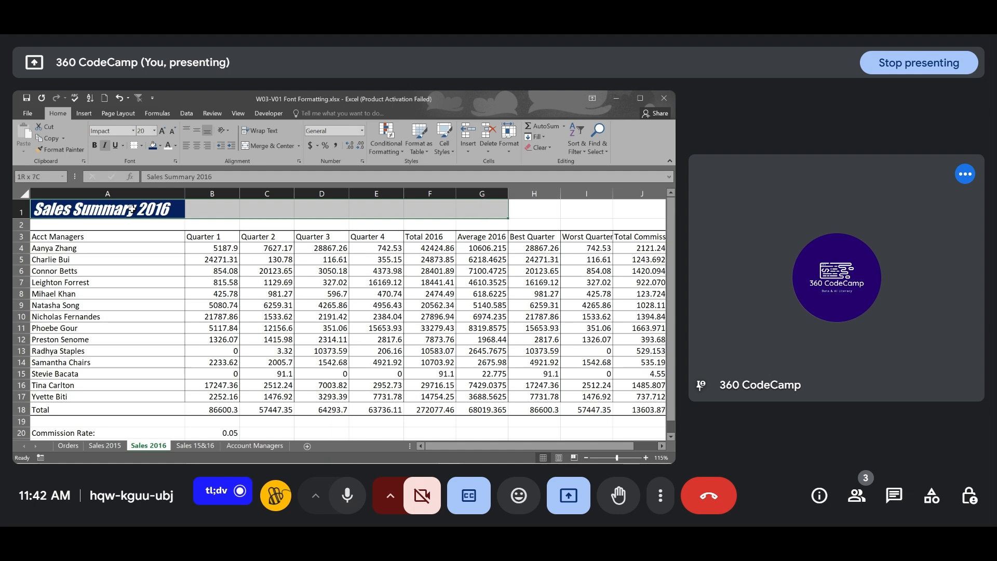
key("shift+Right")
key("shift+Right")
key("shift+Right")
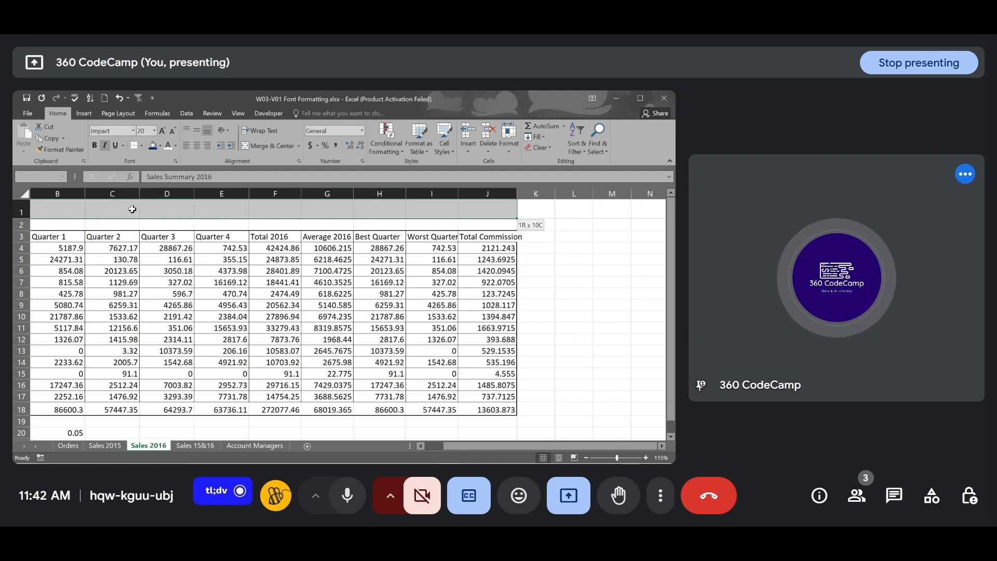
left_click(194, 132)
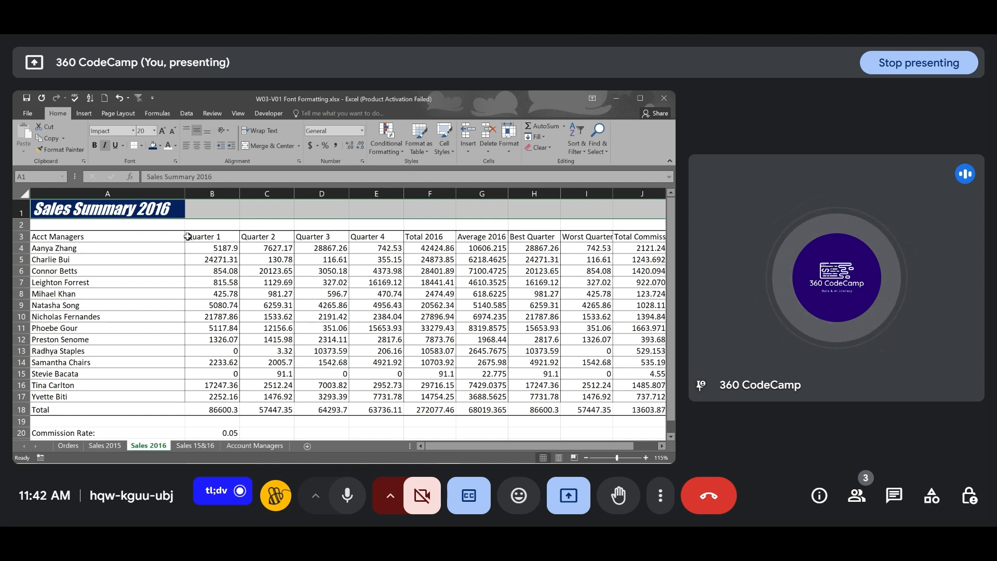
left_click(225, 212)
left_click(173, 215)
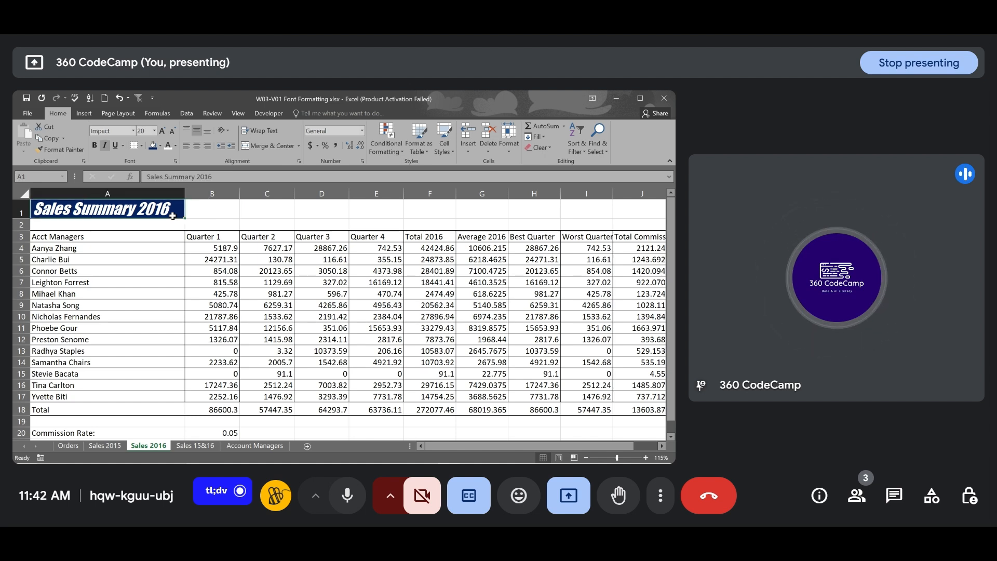
Undo the last vertical alignment changes made in row 1
key("ctrl+z")
key("ctrl+z")
key("ctrl+z")
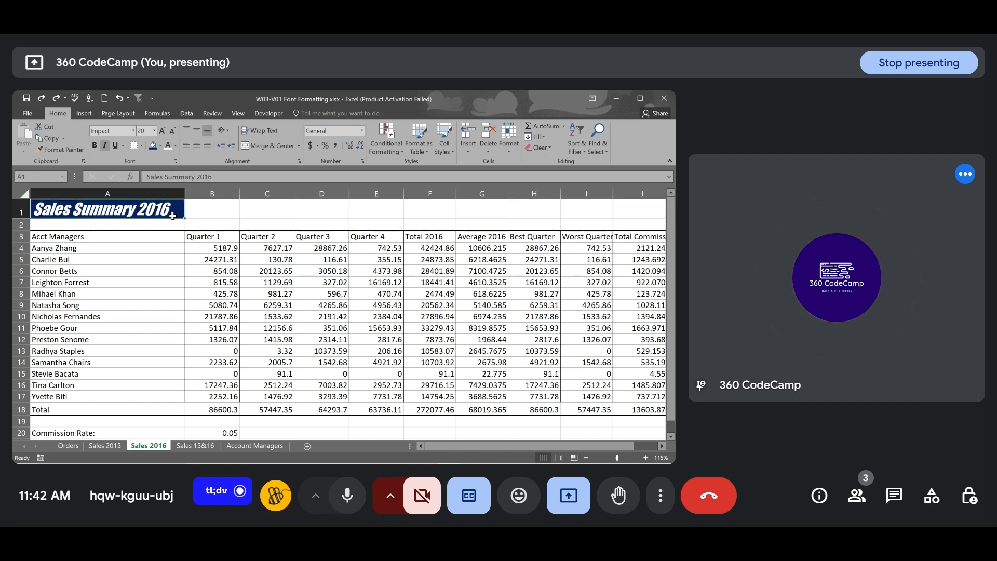
Apply Middle Align to the title cell A1 and check the table's column headers through Total Commission
left_click(198, 129)
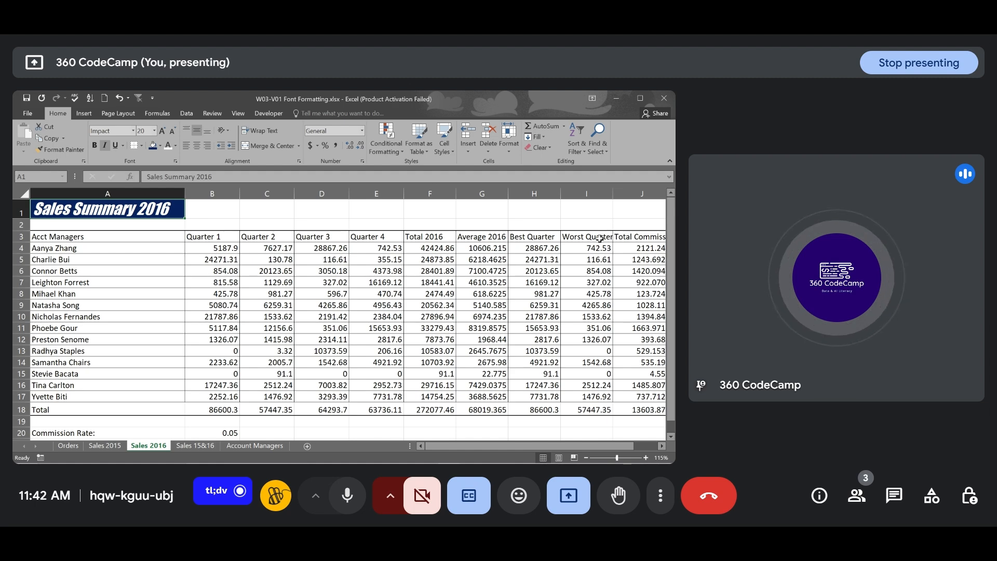
scroll(602, 237, "right", 2)
scroll(601, 238, "left", 2)
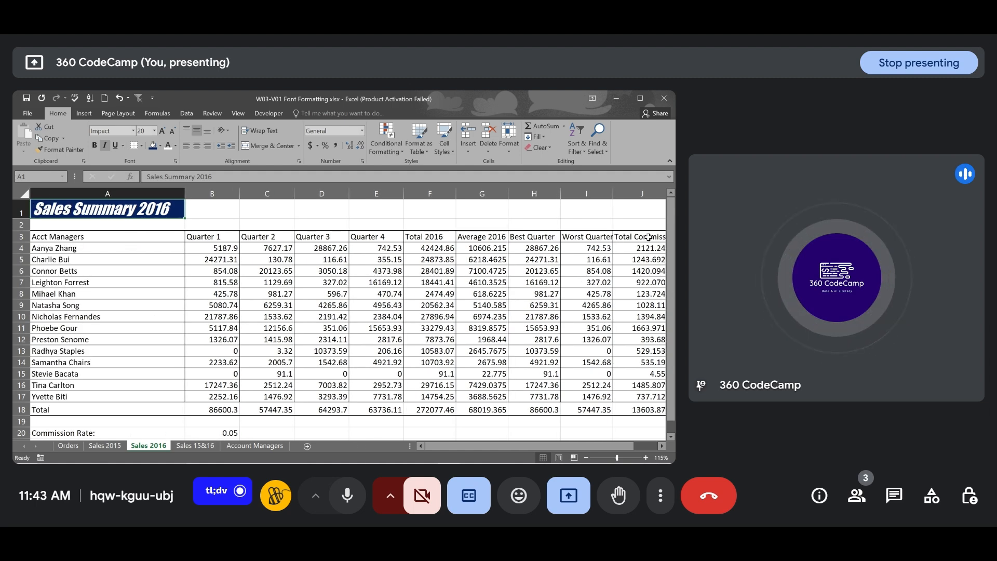
scroll(648, 238, "right", 1)
scroll(649, 237, "left", 1)
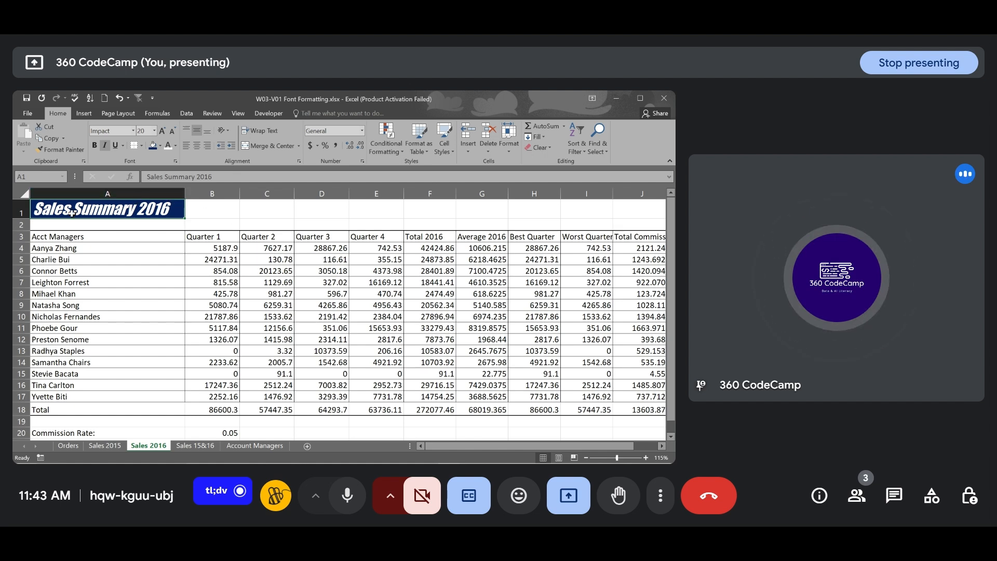
Apply Wrap Text to the column headers in A3:J3 and check them through Total Commission
left_click(23, 194)
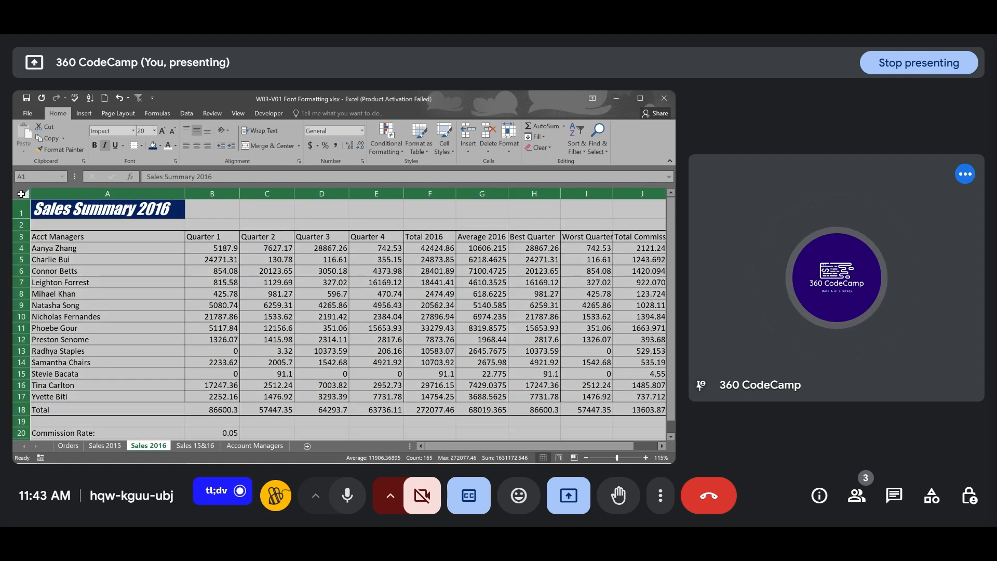
left_click(102, 239)
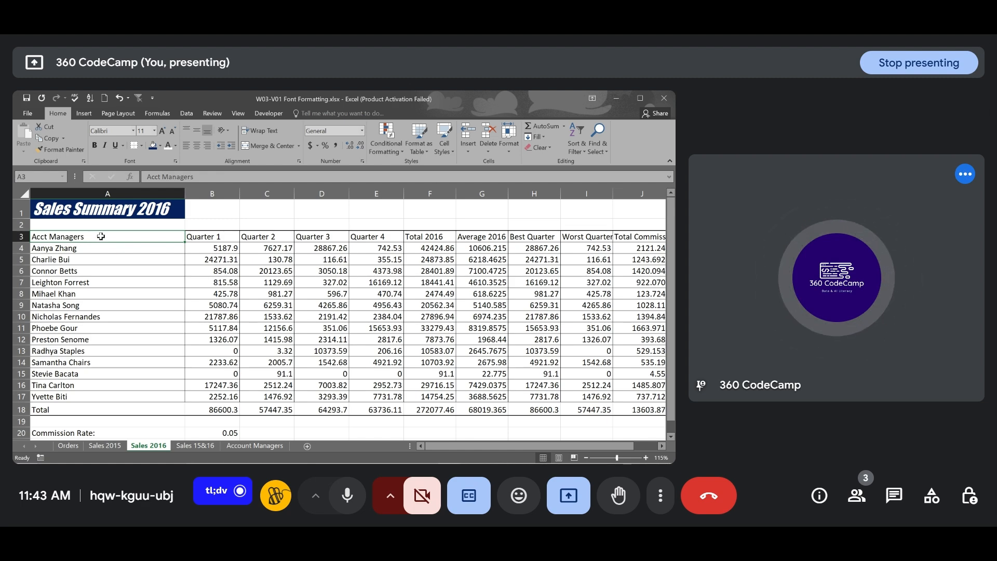
key("ctrl+shift+Right")
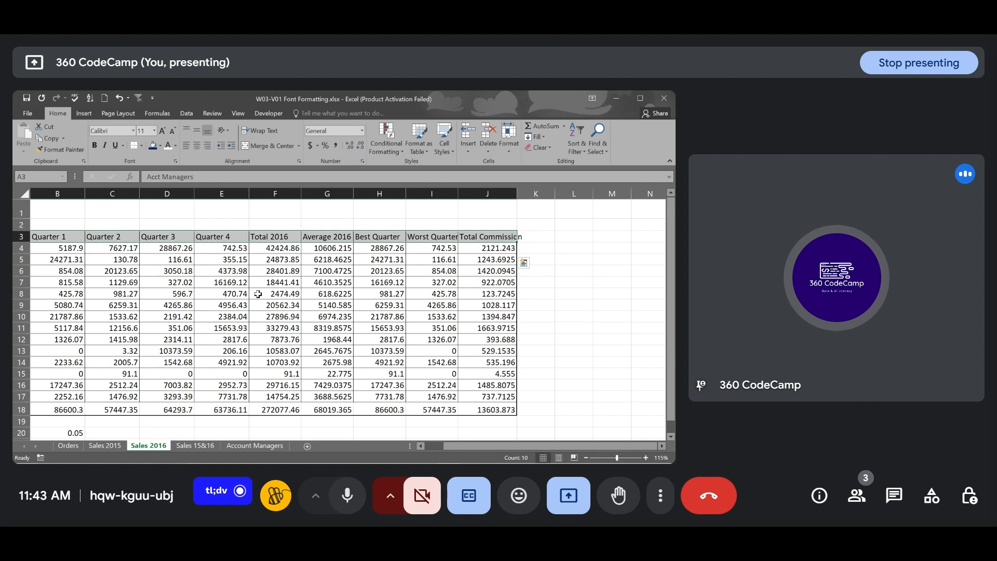
scroll(258, 294, "left", 3)
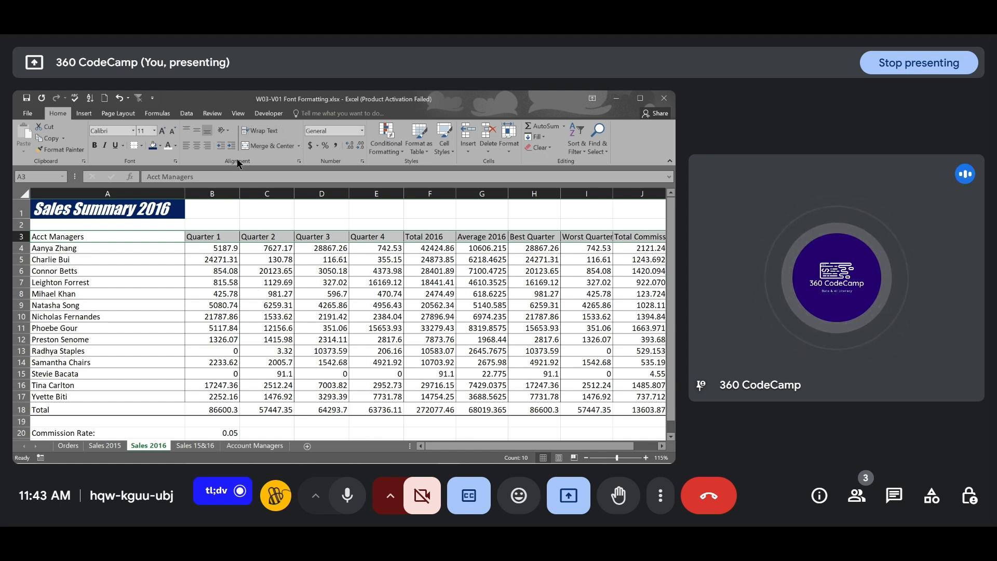
left_click(263, 130)
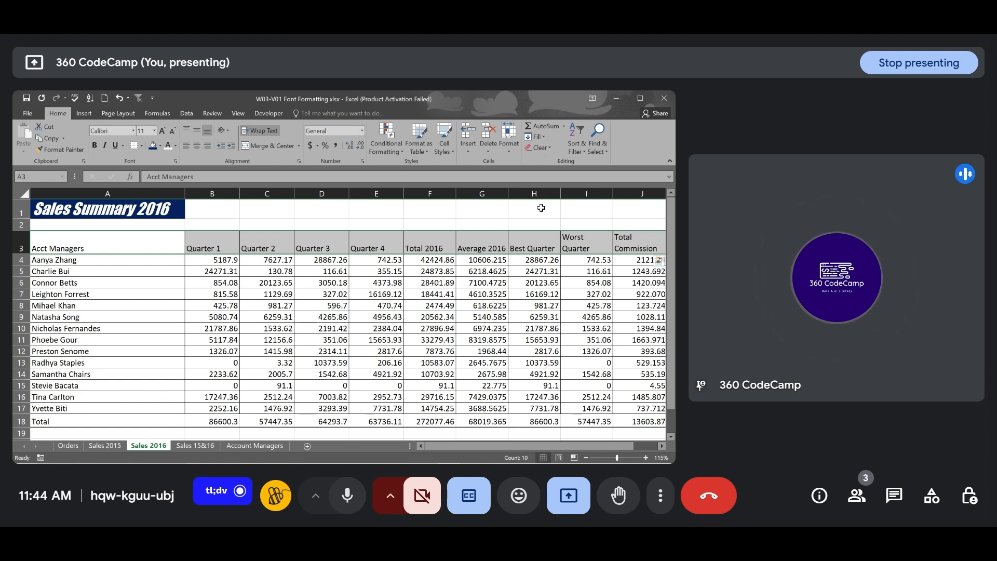
left_click(23, 192)
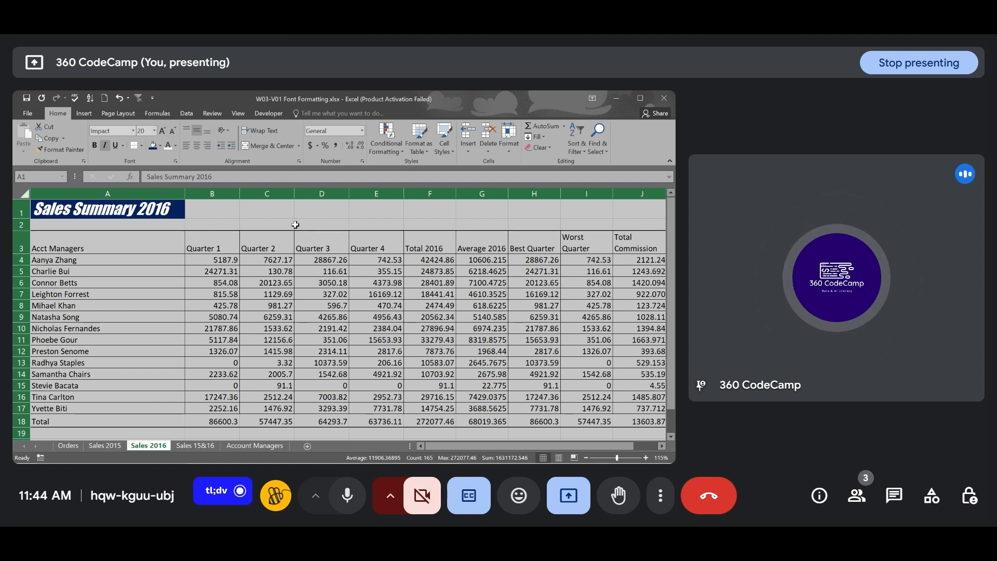
left_click(466, 293)
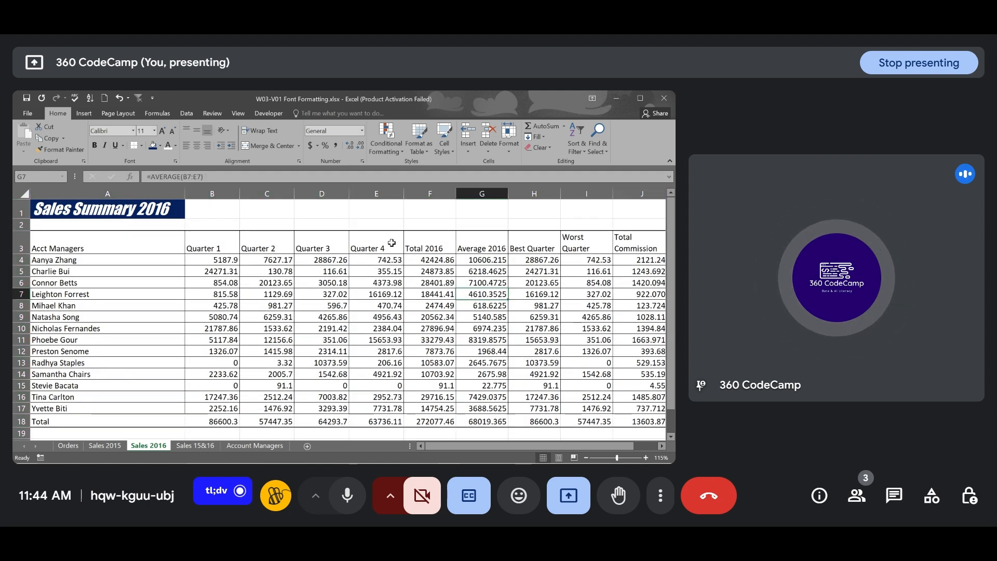
scroll(539, 241, "right", 2)
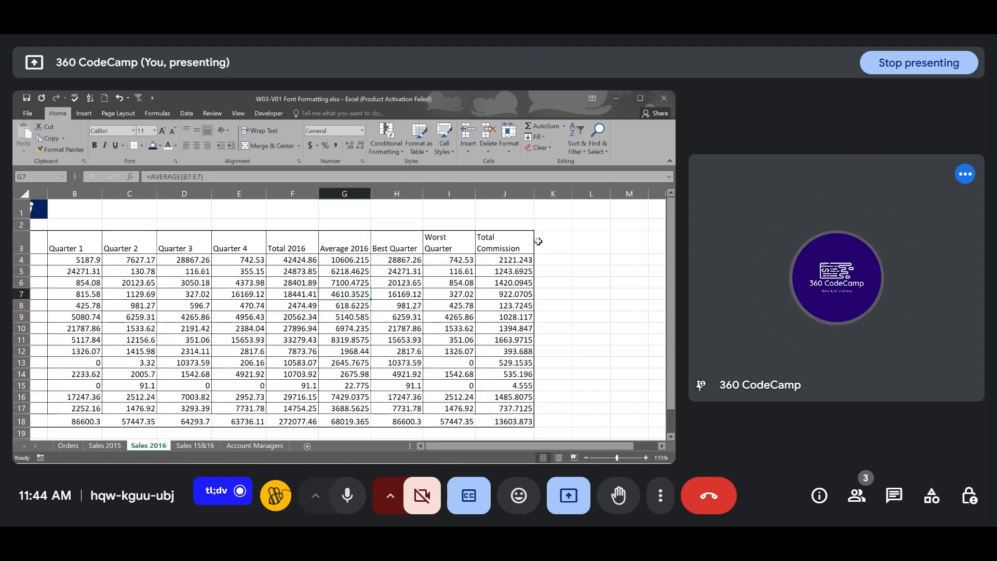
scroll(539, 241, "right", 1)
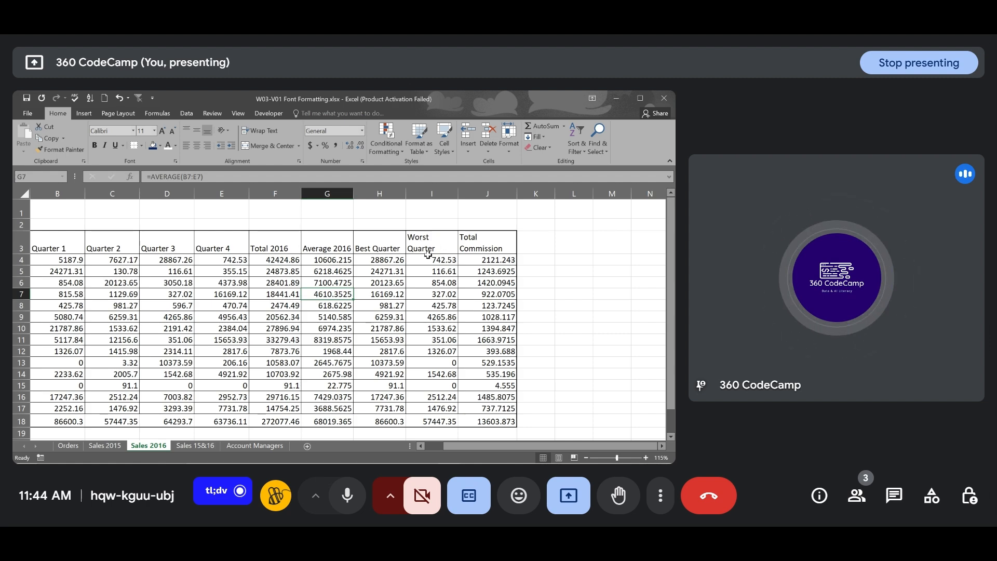
scroll(428, 255, "left", 3)
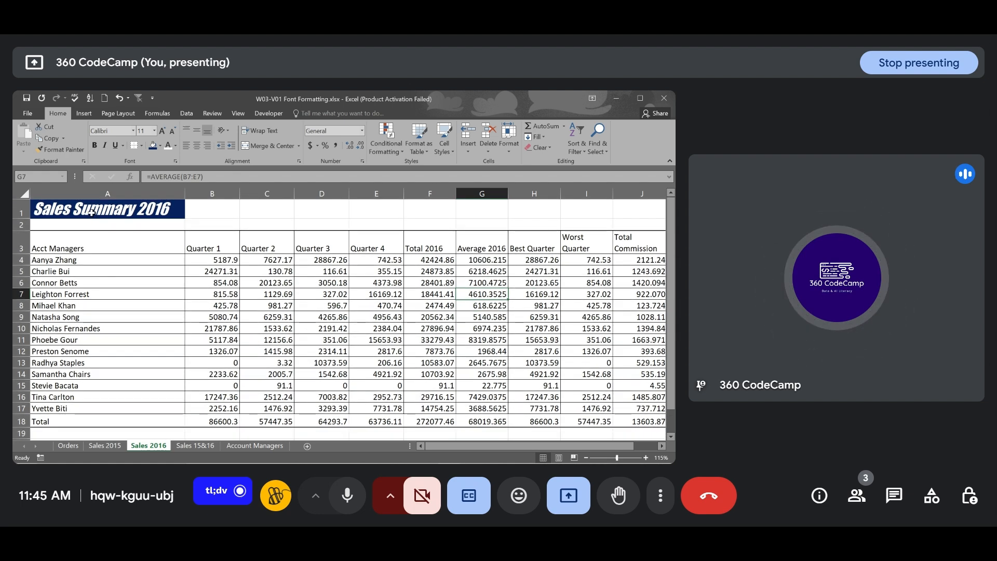
Merge and center the Sales Summary 2016 title across A1:J1
left_click(92, 211)
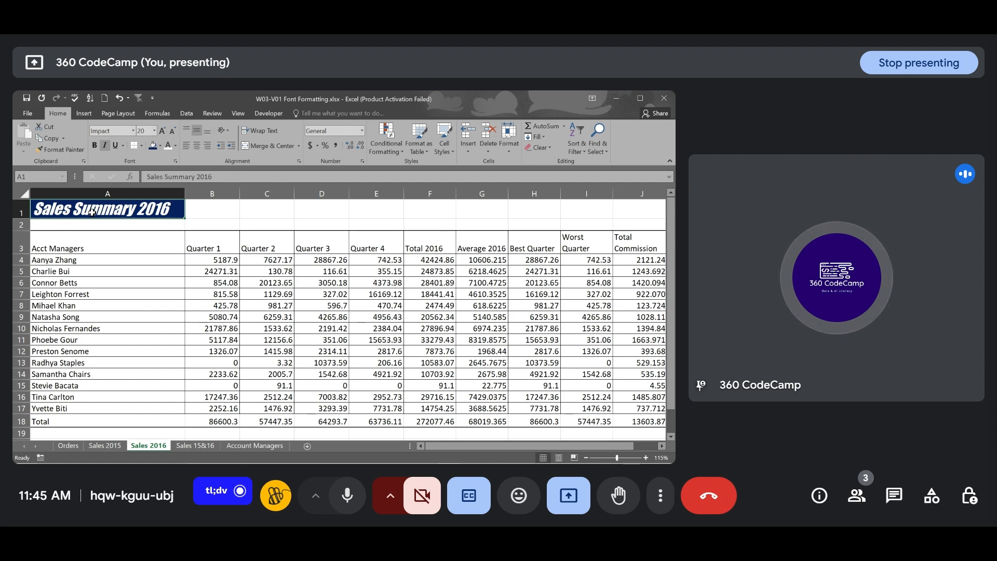
key("shift+Right")
key("shift+Right")
key("shift+Right")
key("shift+Right")
key("shift+Right")
key("shift+Right")
key("shift+Right")
key("shift+Right")
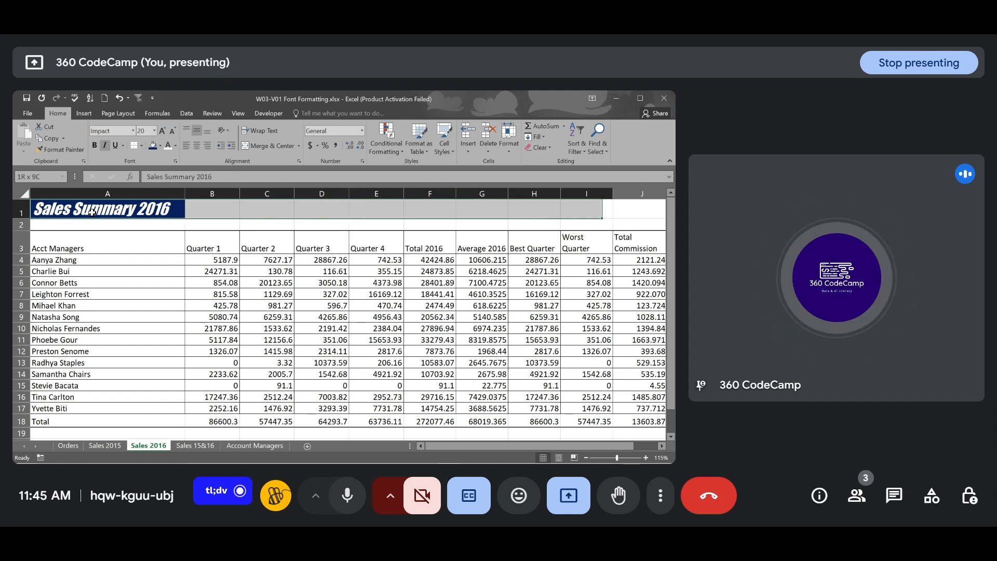
key("shift+Right")
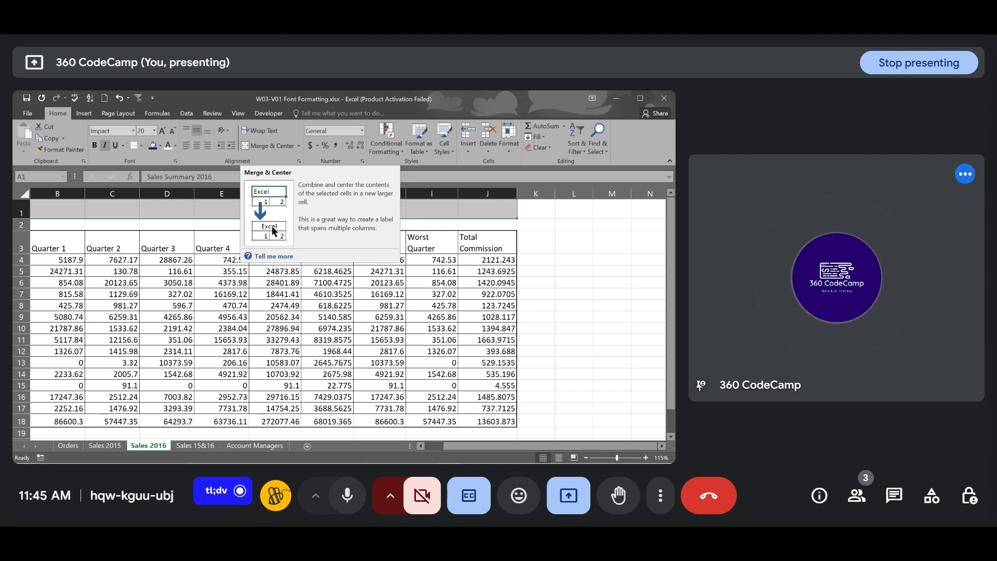
left_click(273, 146)
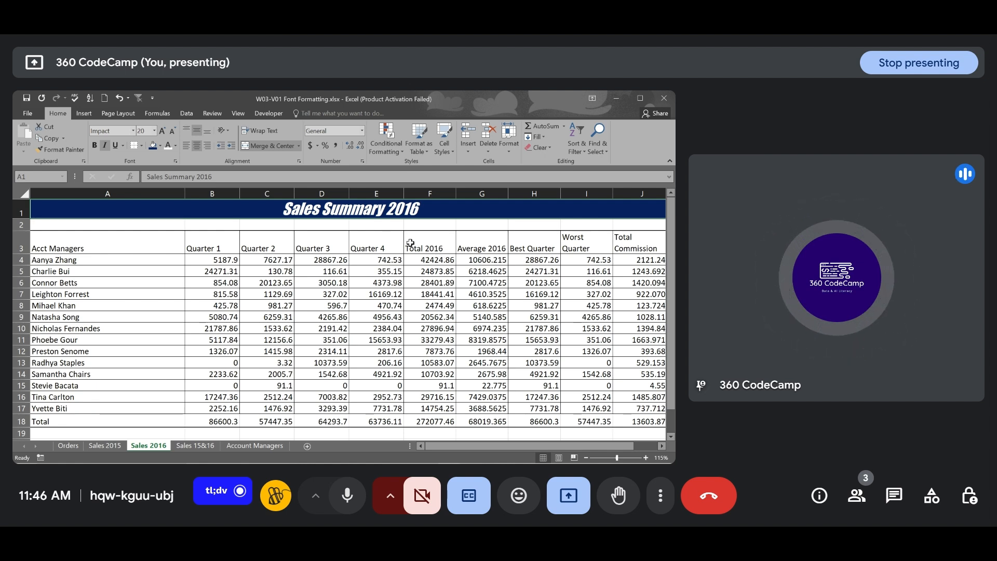
Examine the merged title cell by selecting it and single cells in the rows below it
left_click(529, 227)
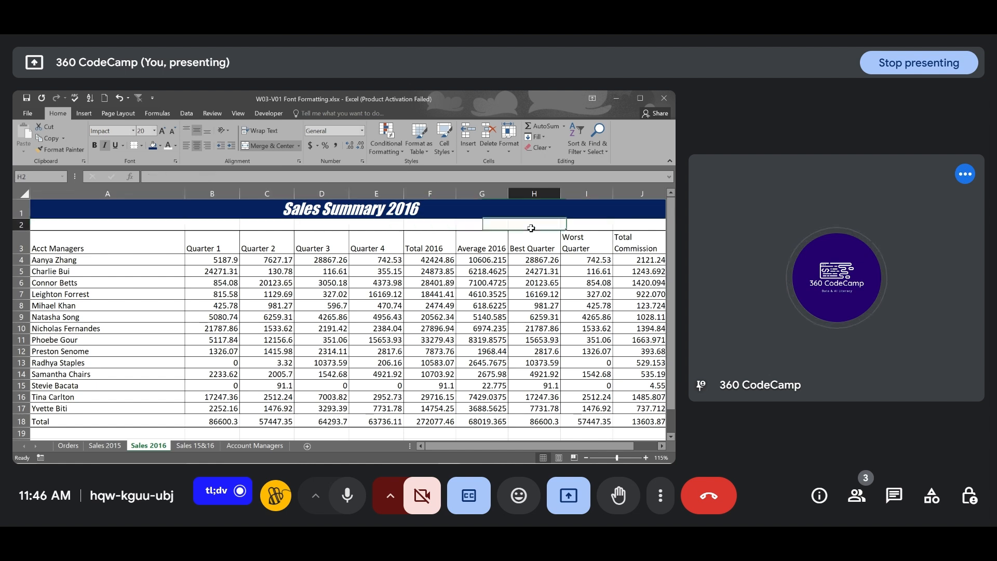
left_click(442, 211)
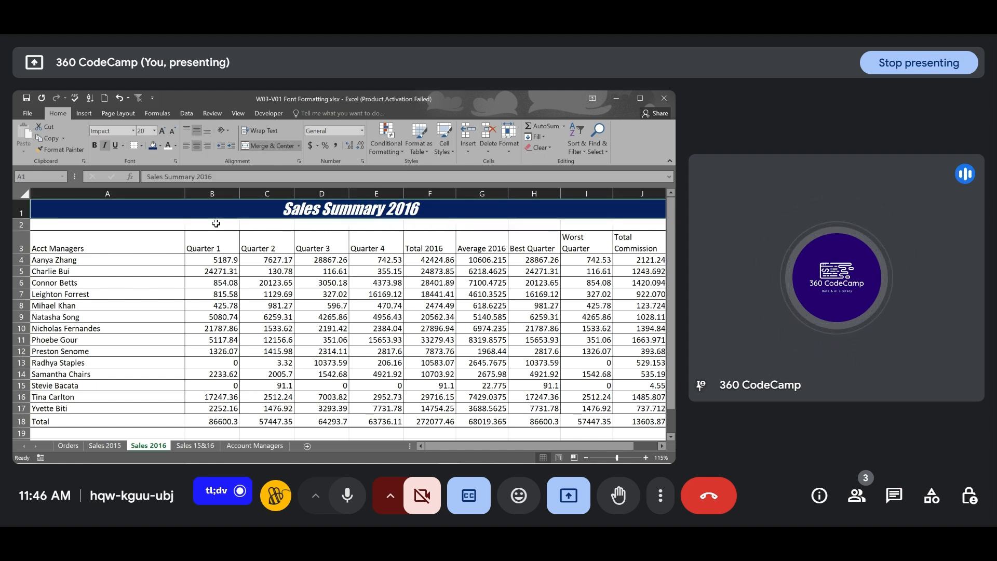
left_click(138, 260)
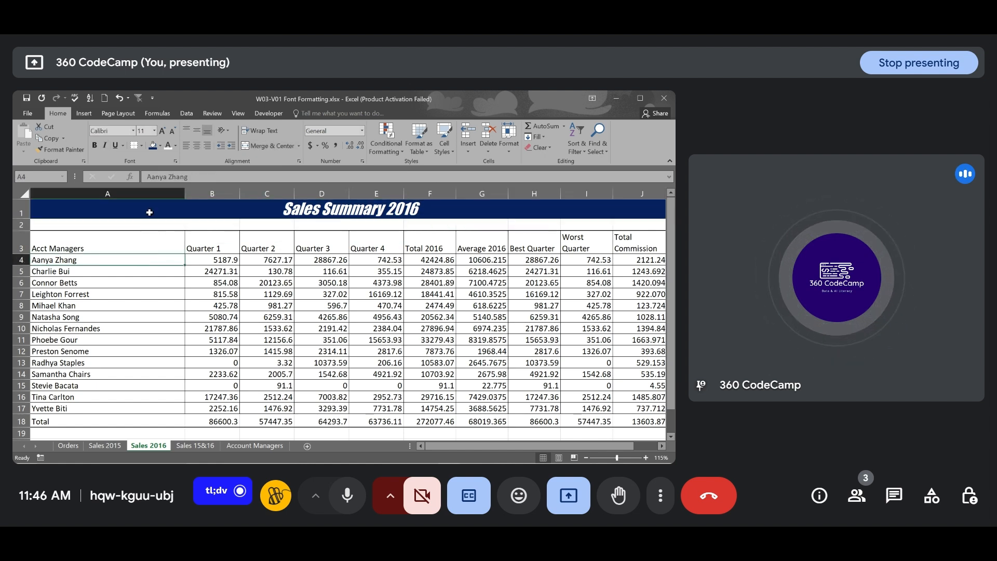
left_click(189, 206)
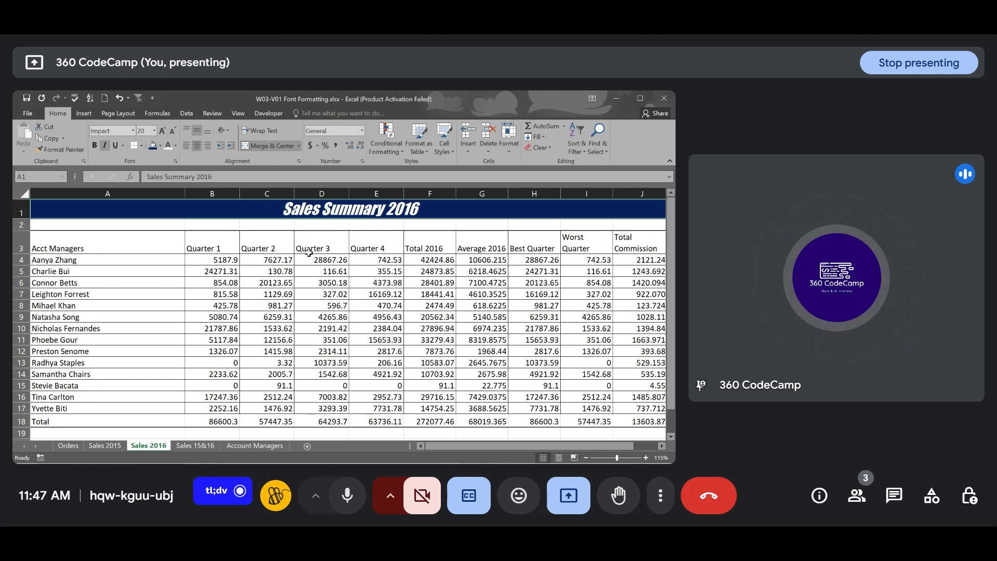
left_click(222, 247)
left_click(381, 260)
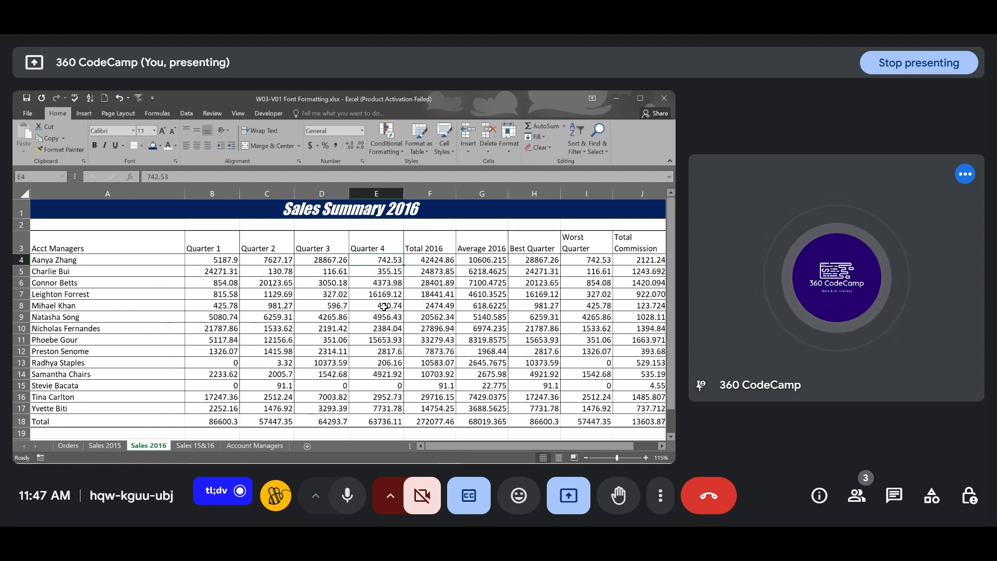
scroll(465, 323, "down", 2)
scroll(465, 323, "up", 2)
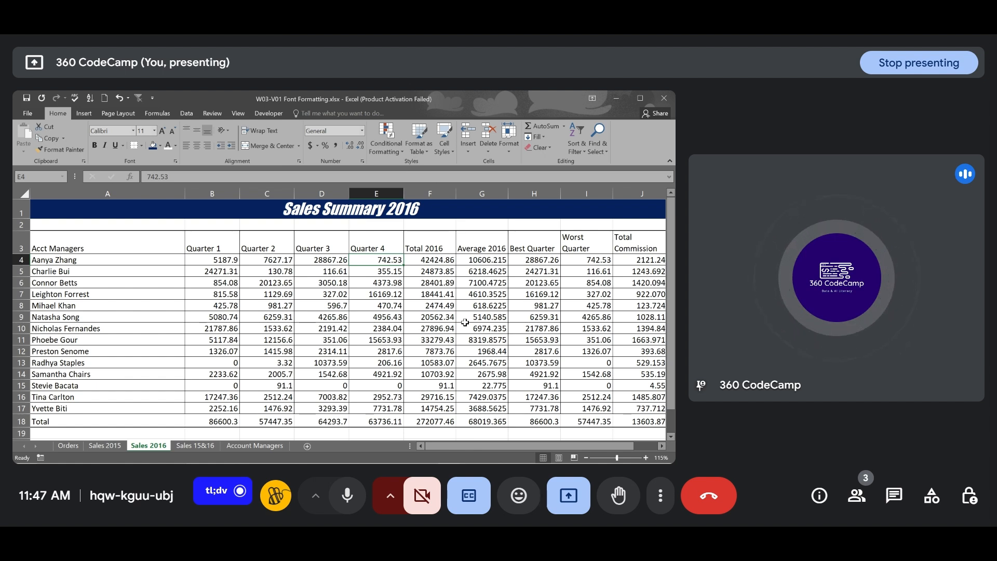
Review the Merge & Center options and the Format Cells alignment settings for cell E4, then dismiss the dialog
left_click(298, 145)
left_click(299, 145)
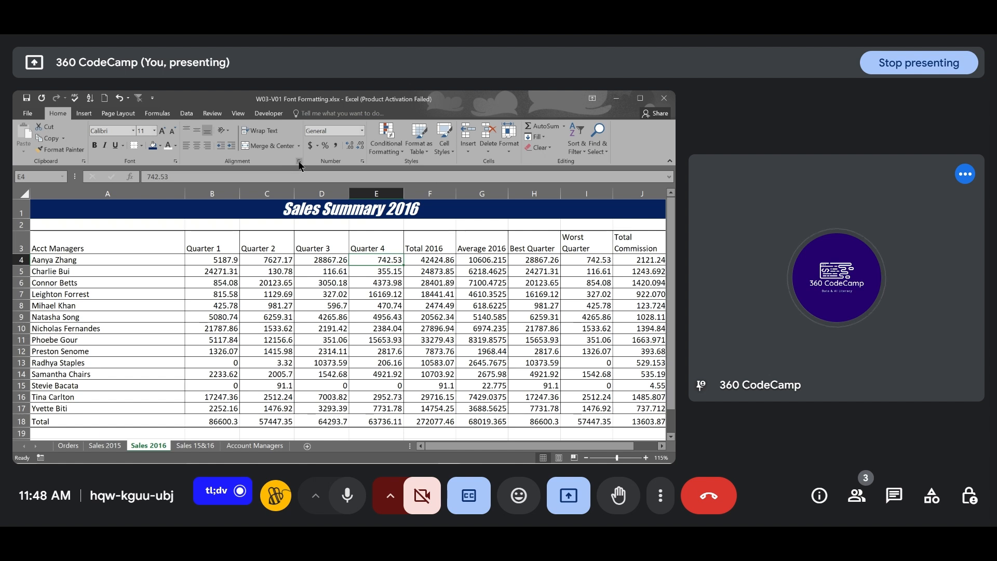
left_click(298, 161)
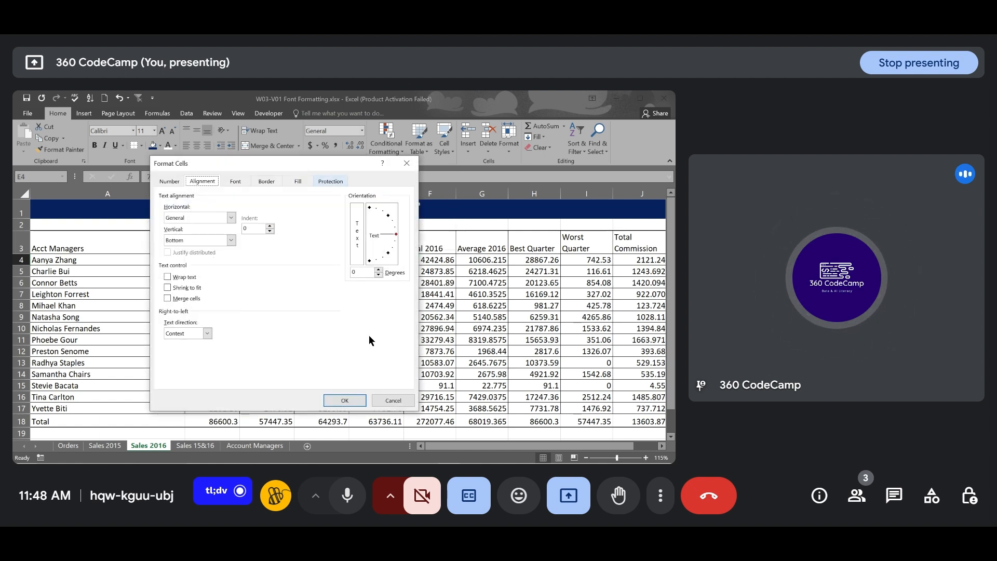
left_click(394, 400)
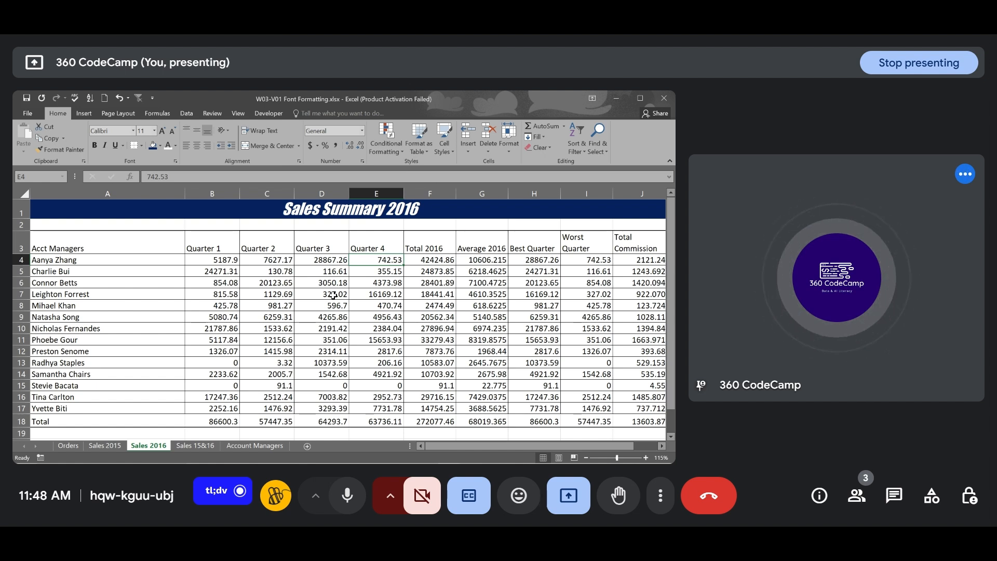
Switch to the training presentation in PowerPoint and show the slide on Format Painter and Clear Formats
mouse_move(468, 455)
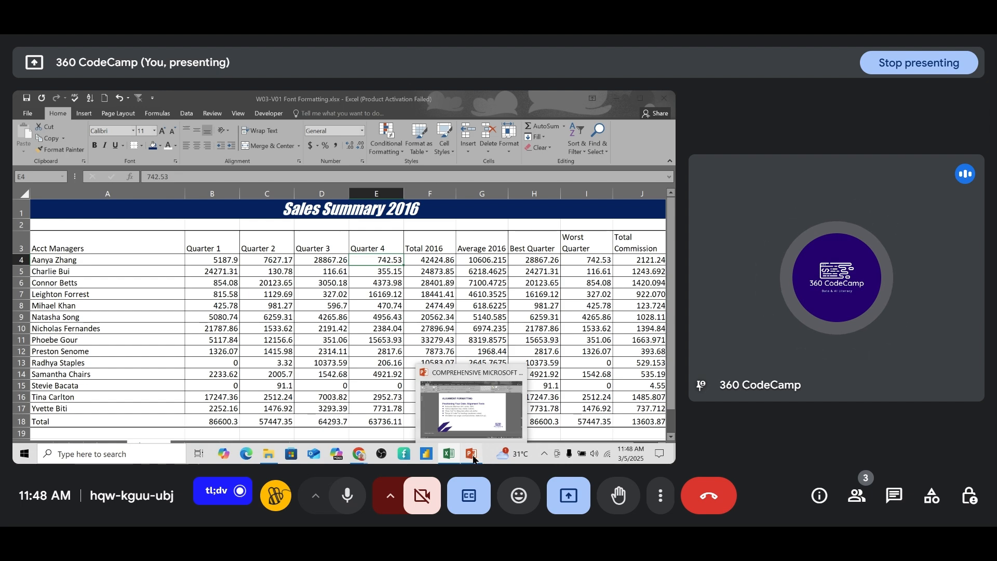
left_click(470, 453)
scroll(451, 263, "down", 1)
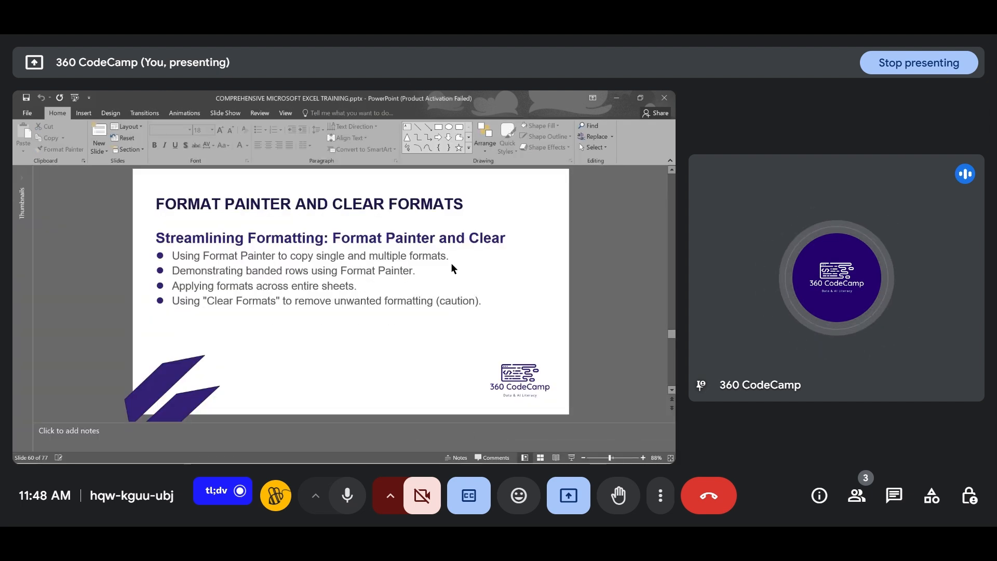
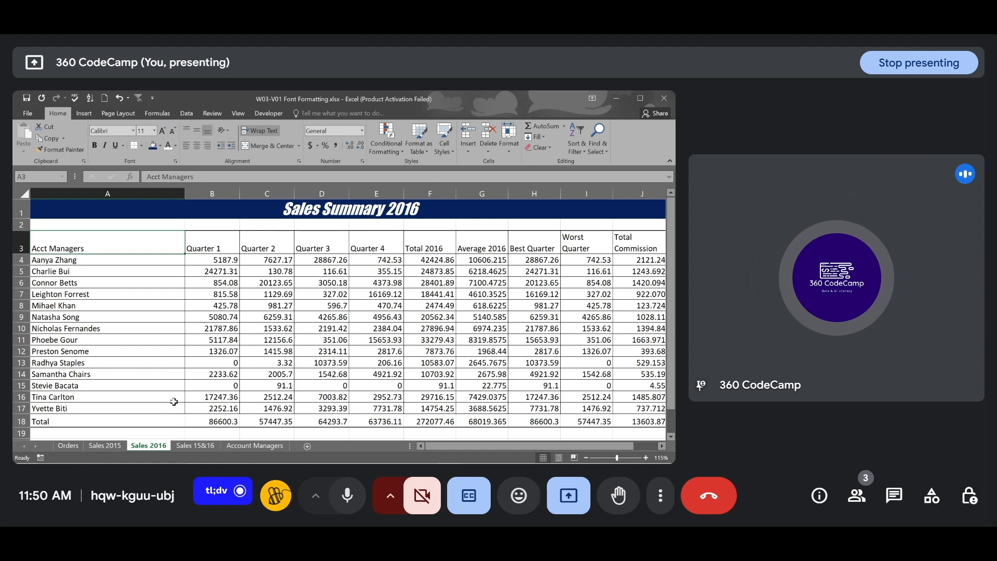
Compare the formatting of the Sales 2015, Sales 15&16 and Account Managers sheets with Sales 2016, ending on Sales 2016
left_click(111, 448)
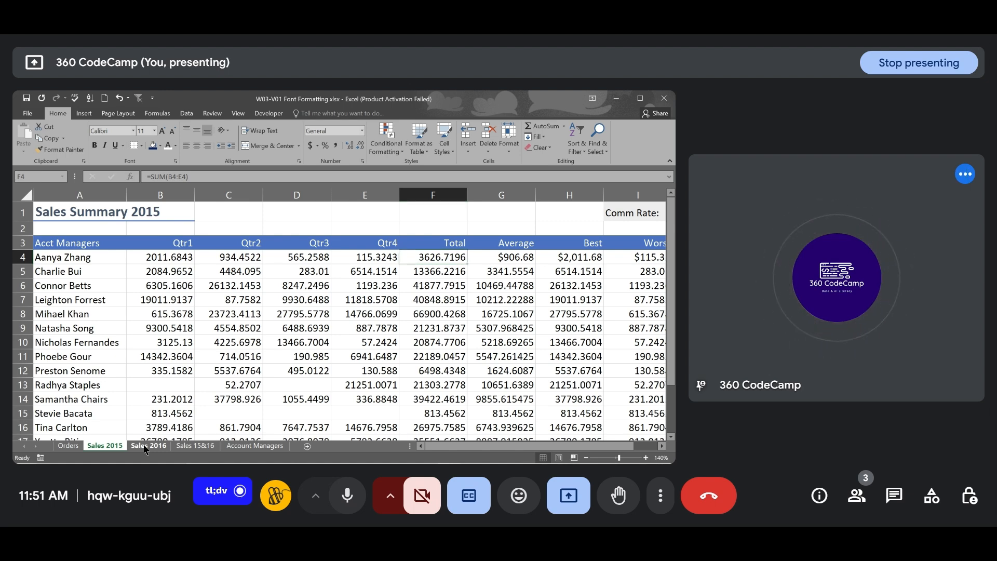
left_click(145, 447)
left_click(105, 445)
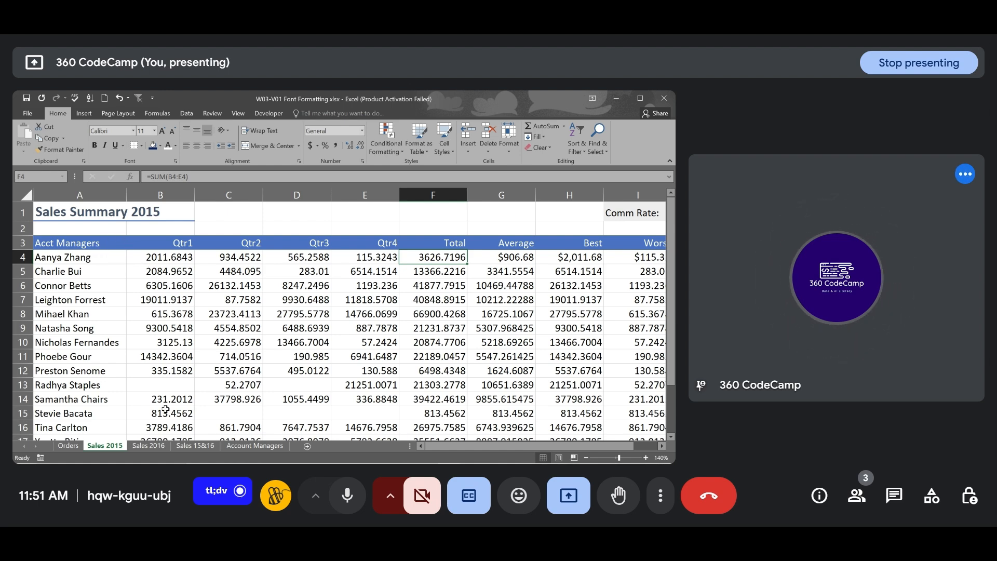
left_click(148, 446)
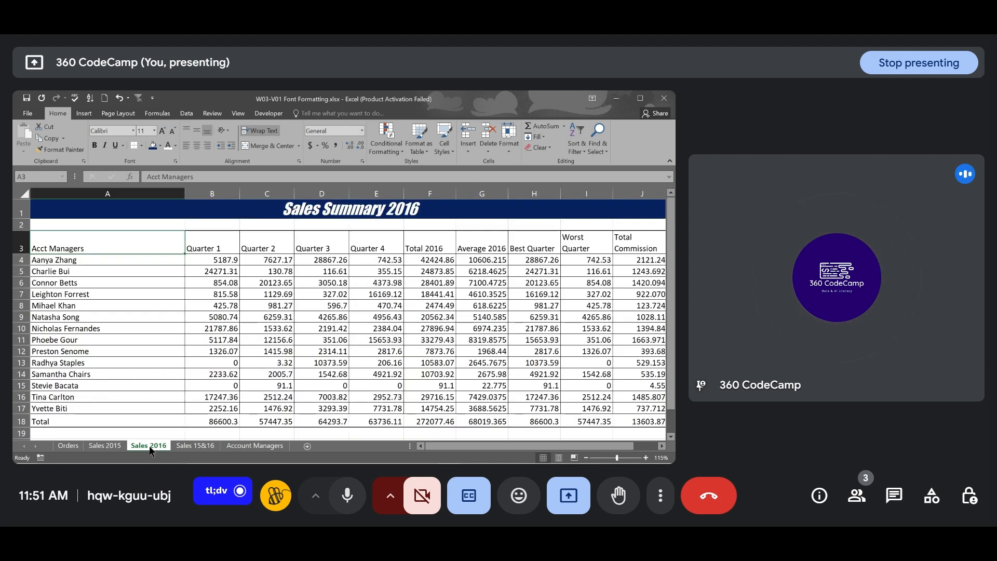
left_click(104, 445)
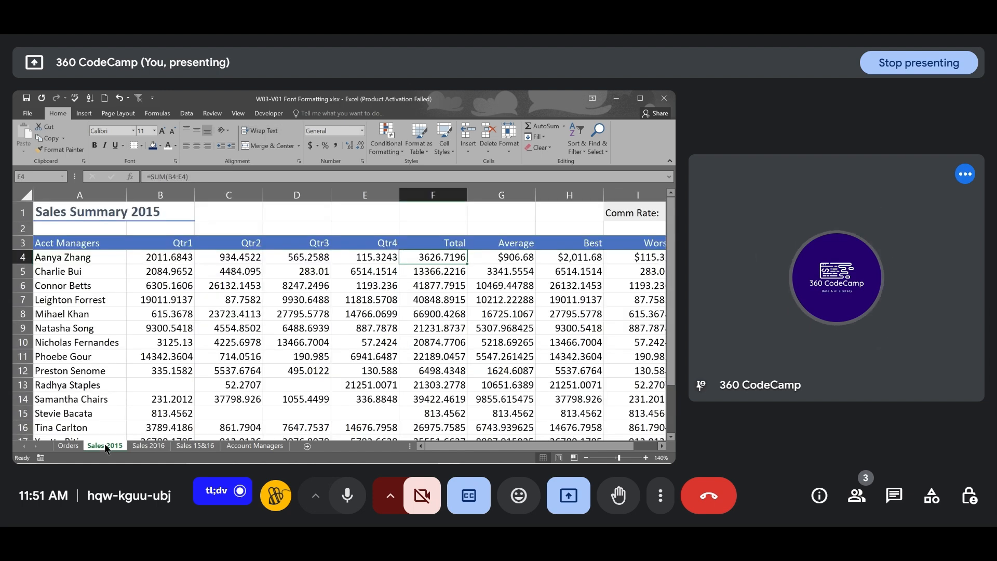
left_click(198, 446)
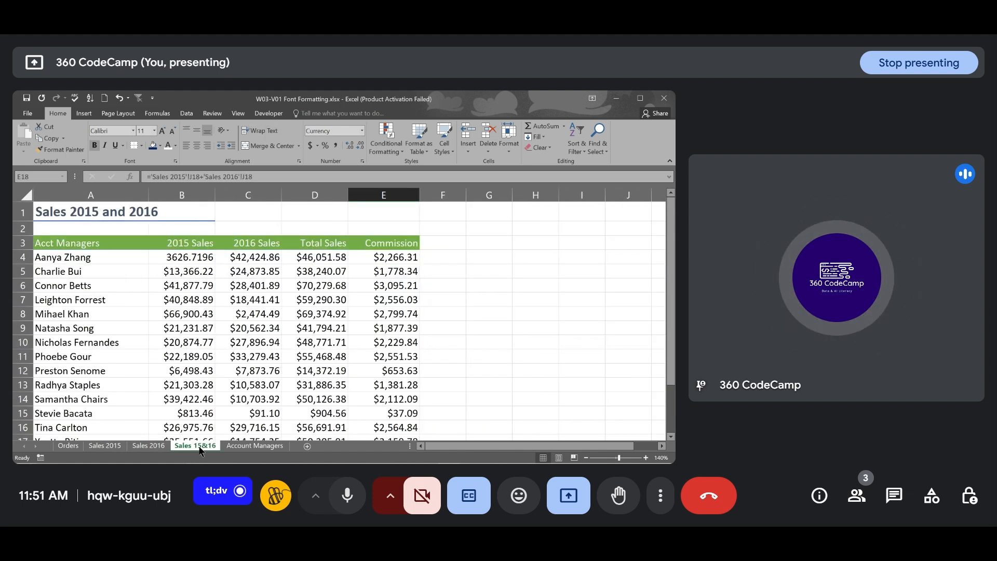
left_click(247, 446)
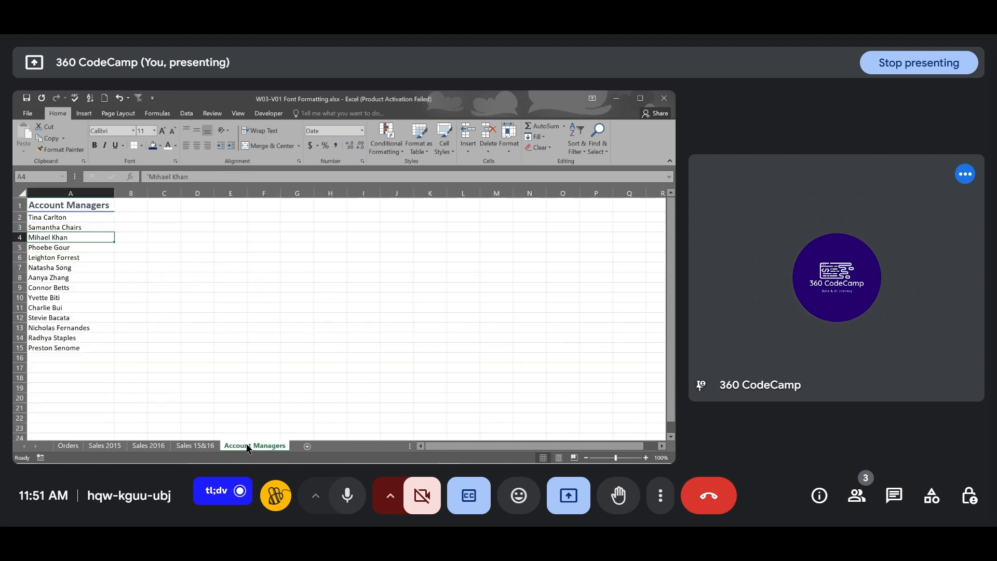
left_click(145, 447)
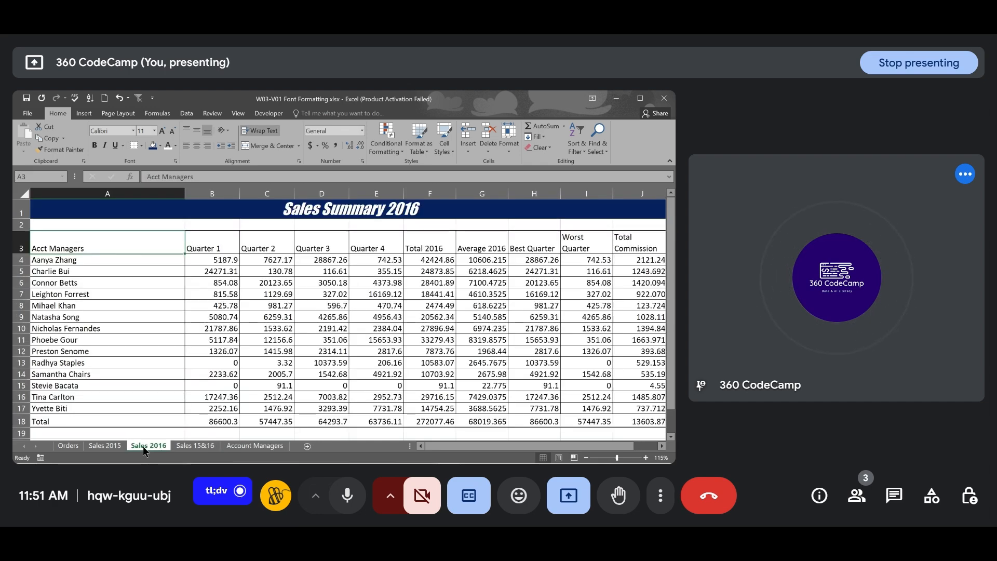
left_click(105, 447)
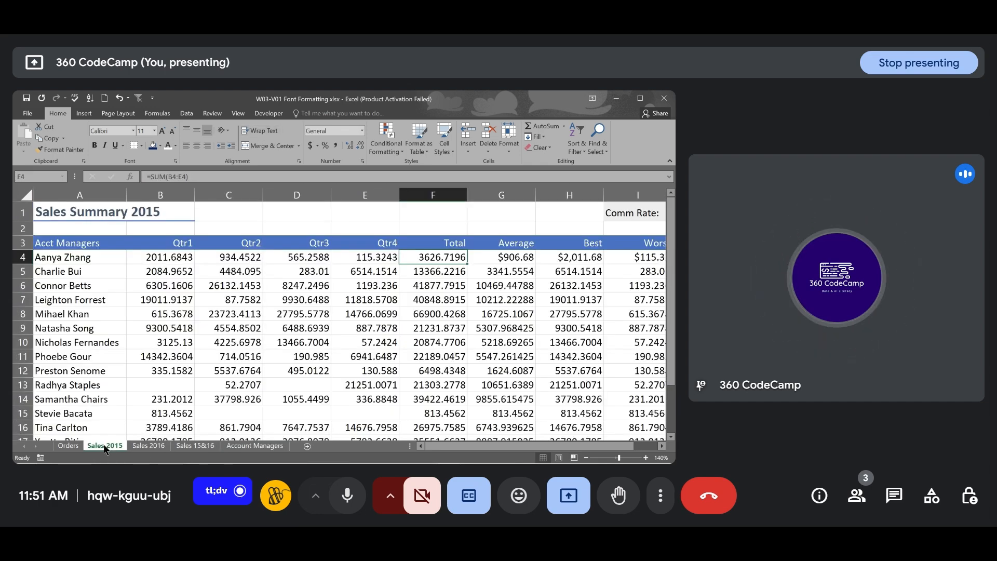
left_click(148, 446)
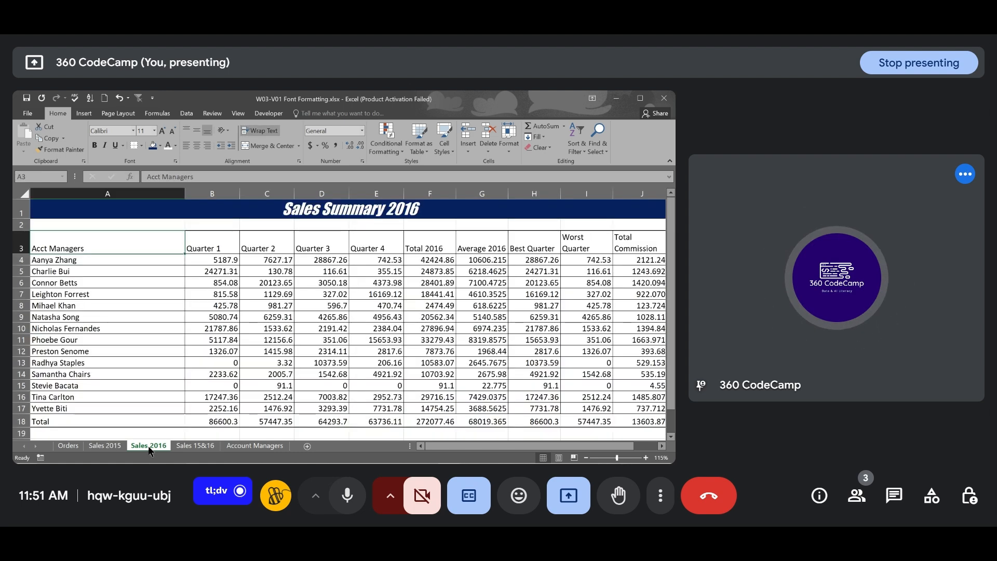
Compare the title and header formatting of the Sales 2015, Sales 2016, Orders and Sales 15&16 sheets
left_click(107, 446)
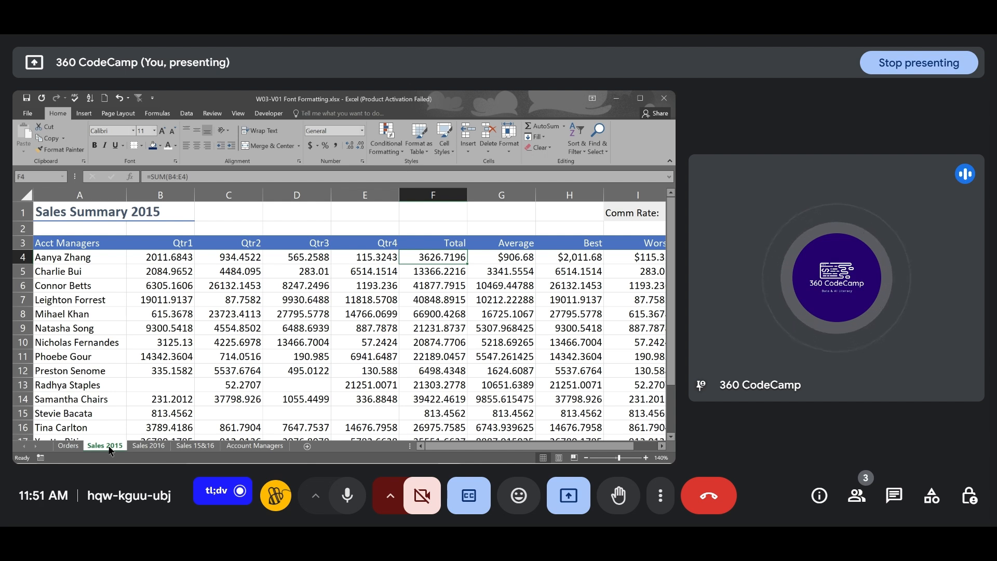
left_click(156, 447)
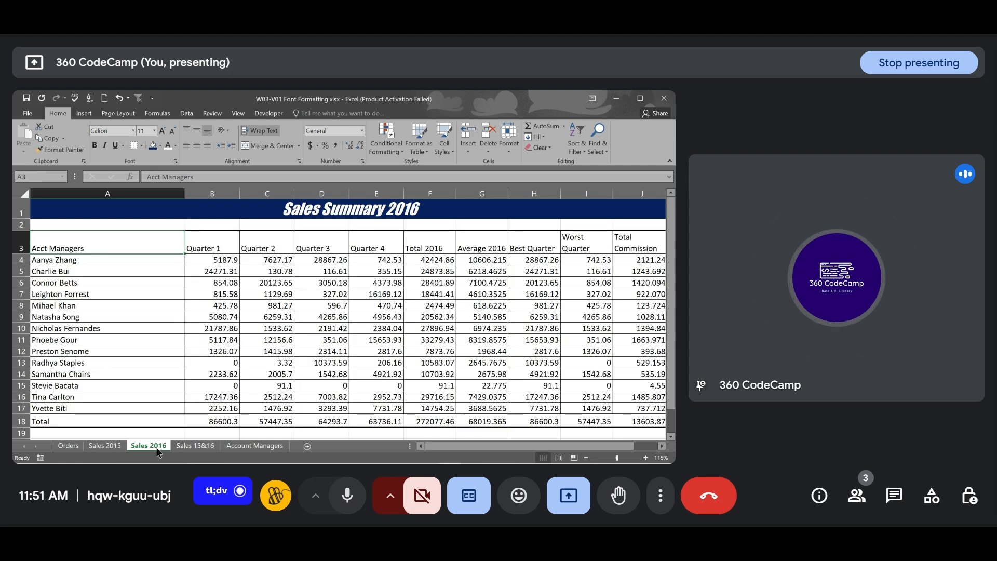
left_click(114, 445)
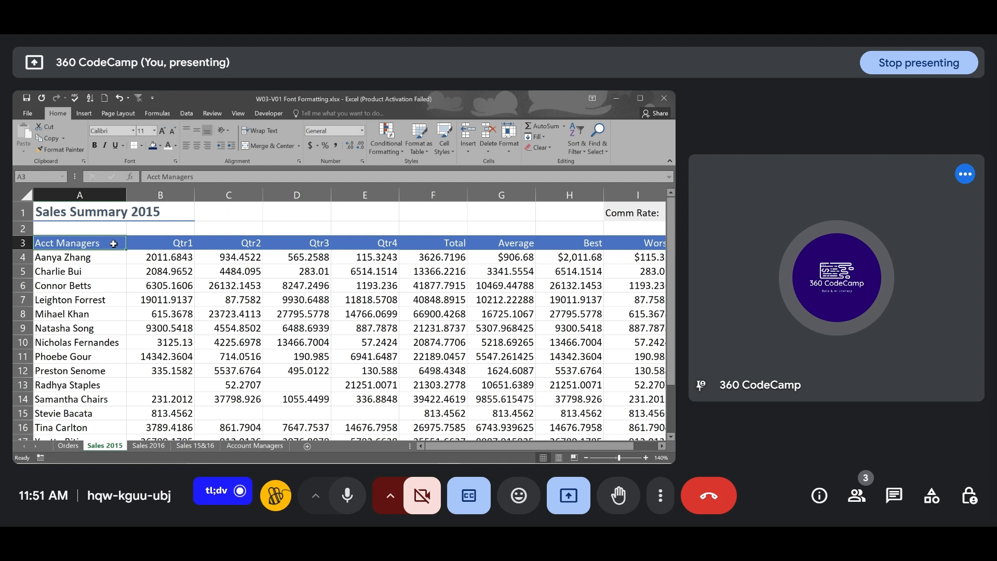
left_click(70, 448)
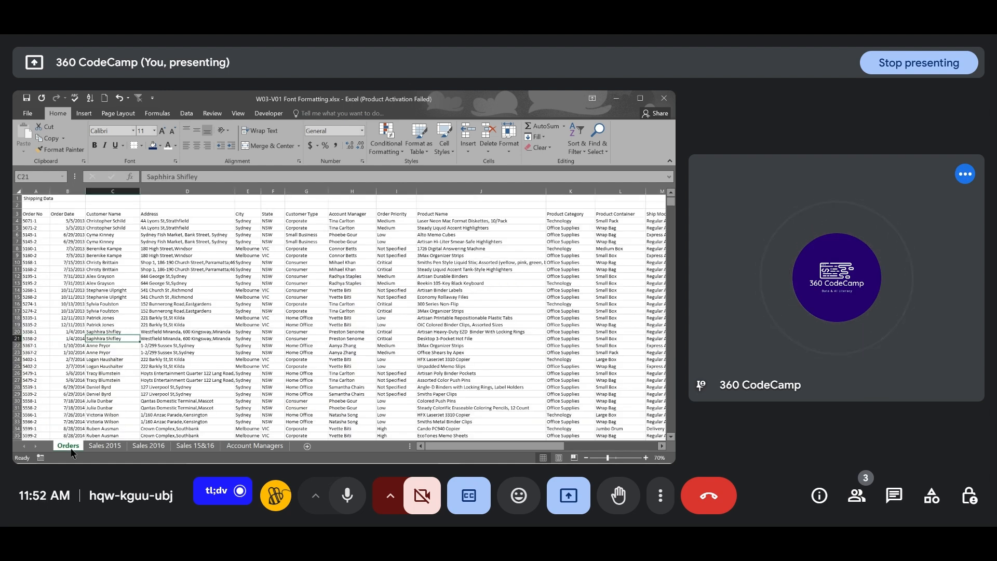
left_click(106, 446)
left_click(148, 446)
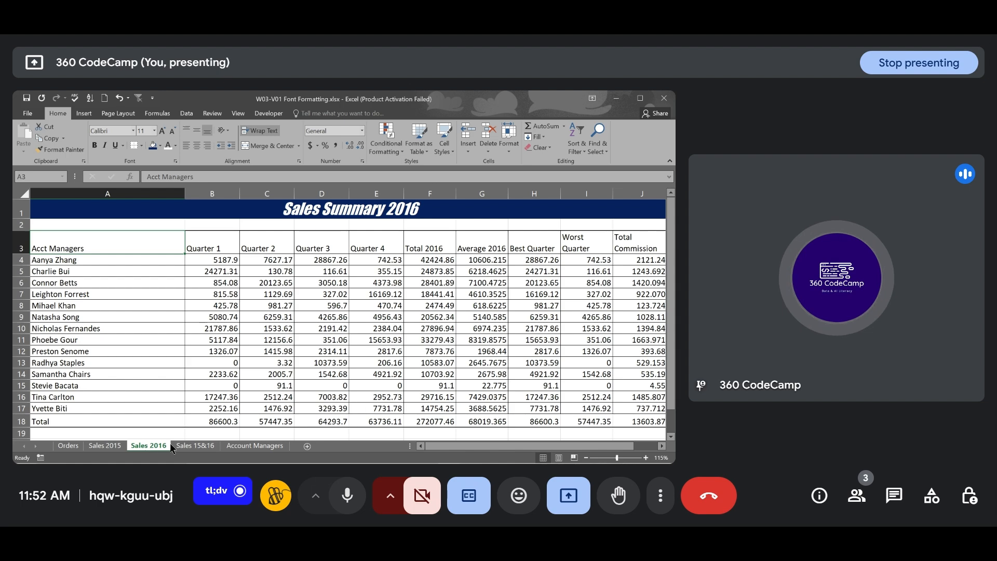
left_click(195, 447)
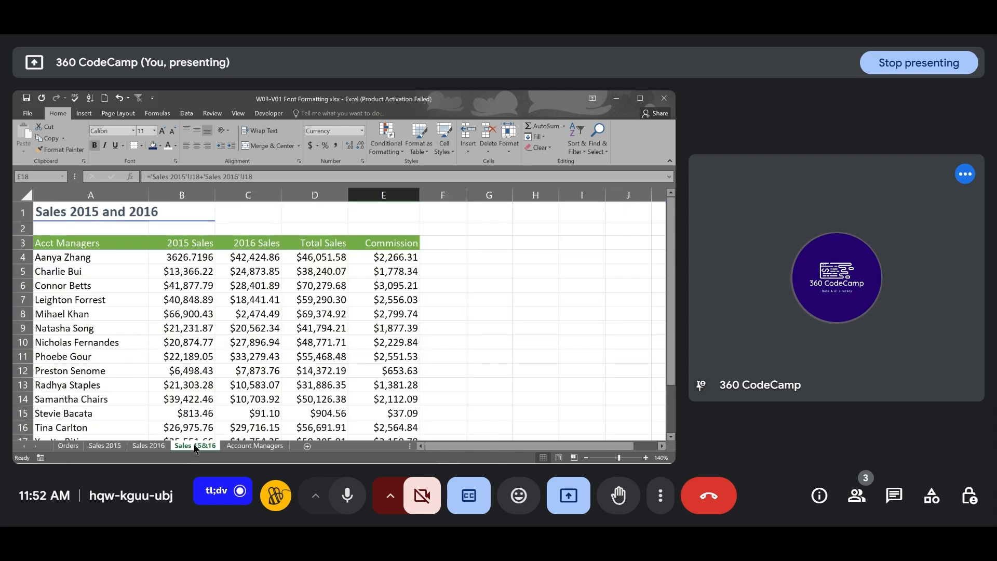
Copy the format of header cell A3 on Sales 2015 onto the Sales 2016 header row A3:J3 and look at its Quick Analysis options
left_click(109, 446)
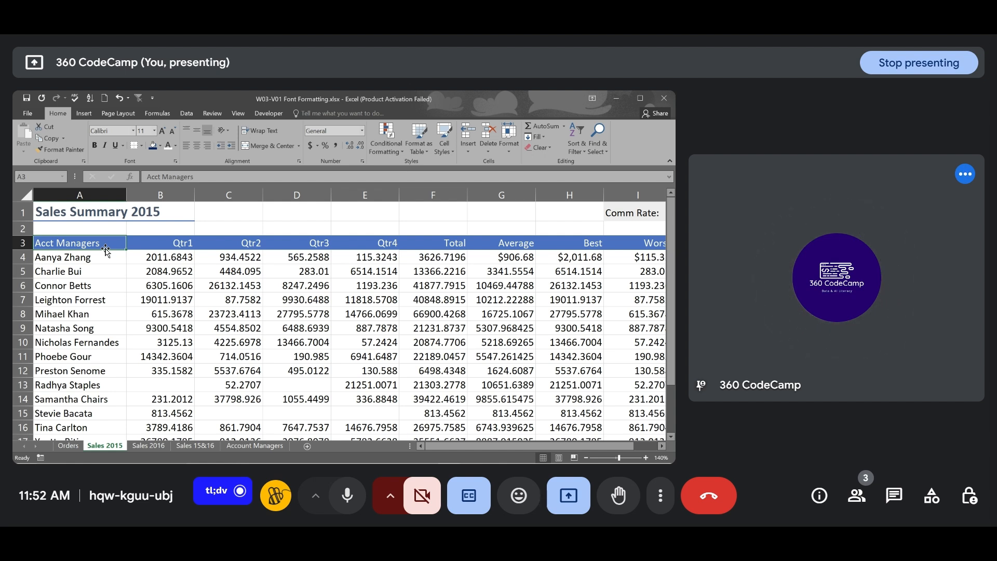
left_click(69, 148)
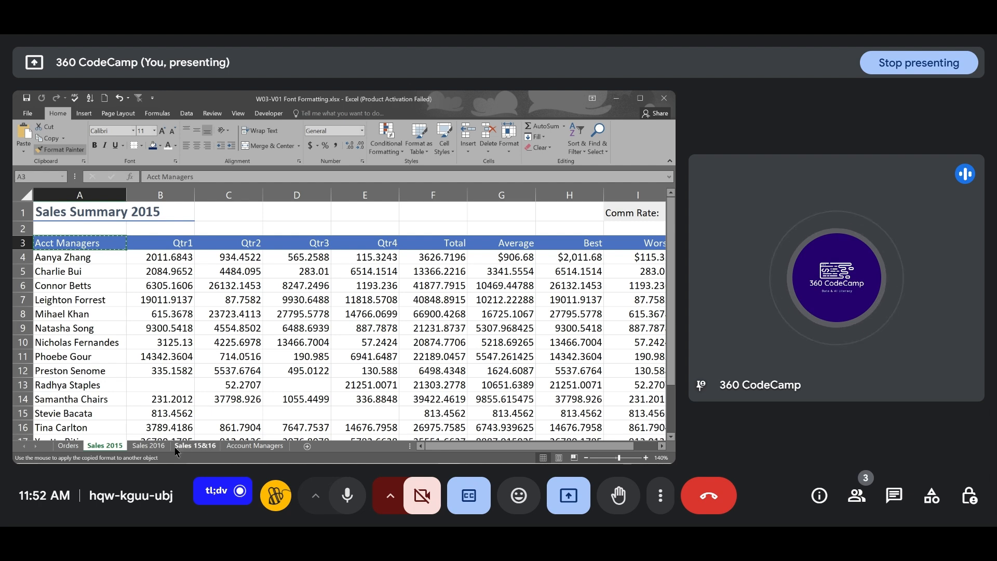
left_click(153, 447)
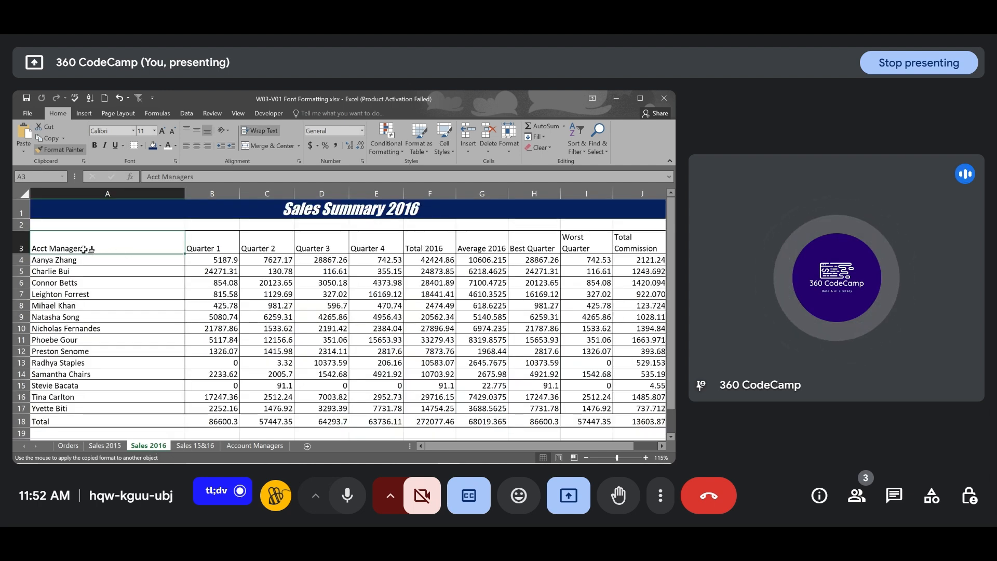
mouse_move(189, 247)
left_mouse_down()
mouse_move(363, 236)
mouse_move(670, 239)
mouse_move(485, 252)
left_mouse_up()
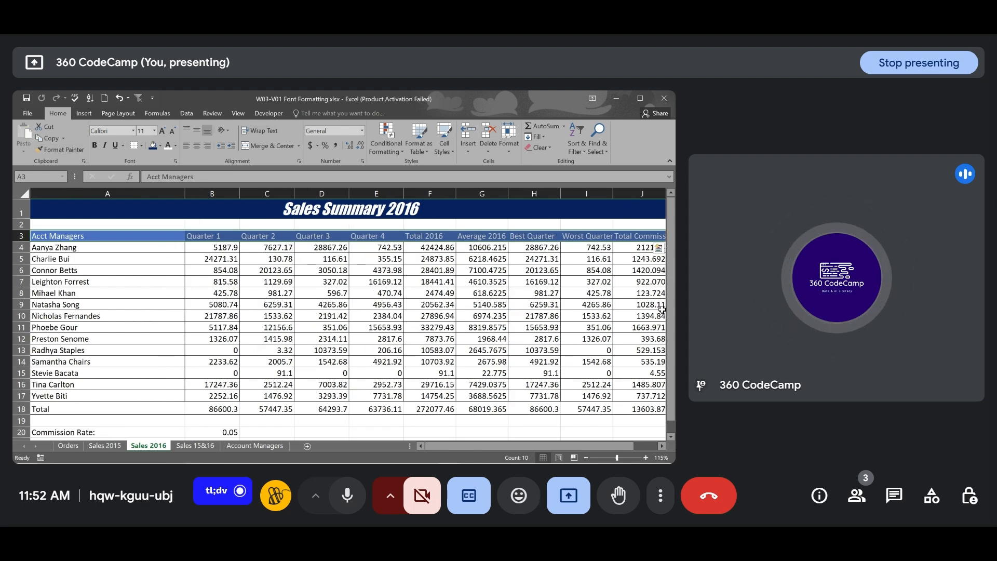
scroll(659, 248, "right", 2)
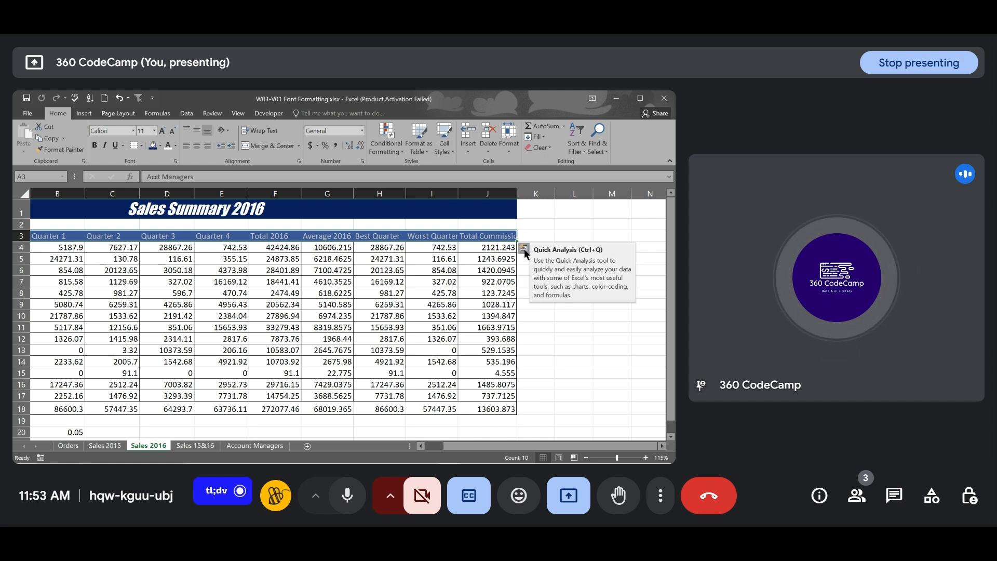
left_click(524, 248)
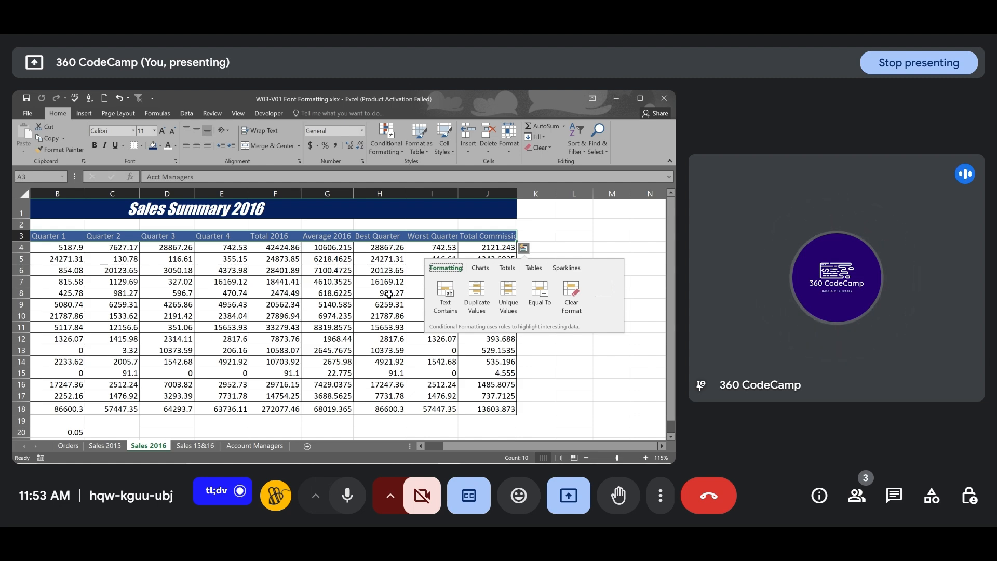
left_click(317, 304)
AutoFit the width of all columns on the Sales 2016 sheet to their contents
scroll(315, 303, "left", 3)
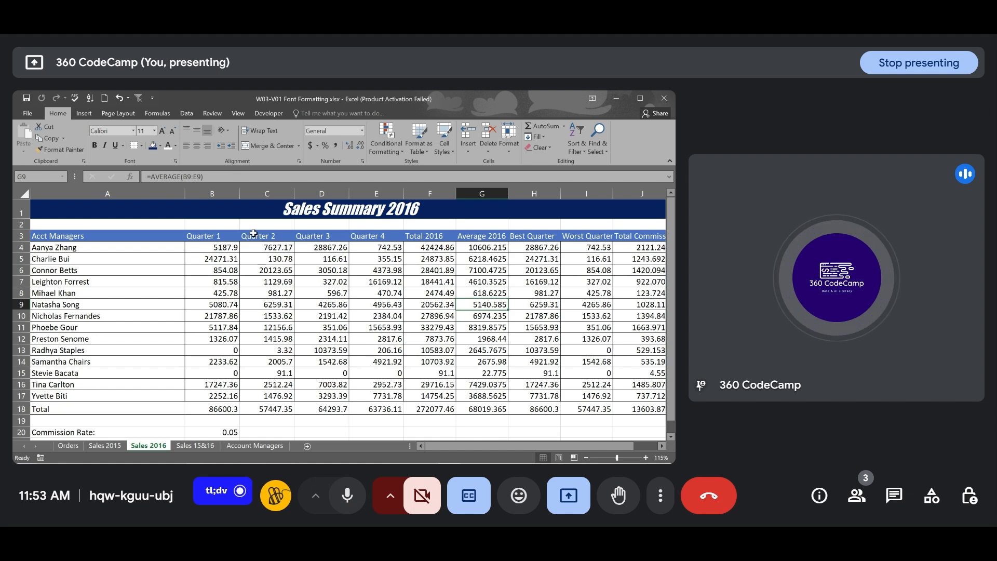
left_click(24, 194)
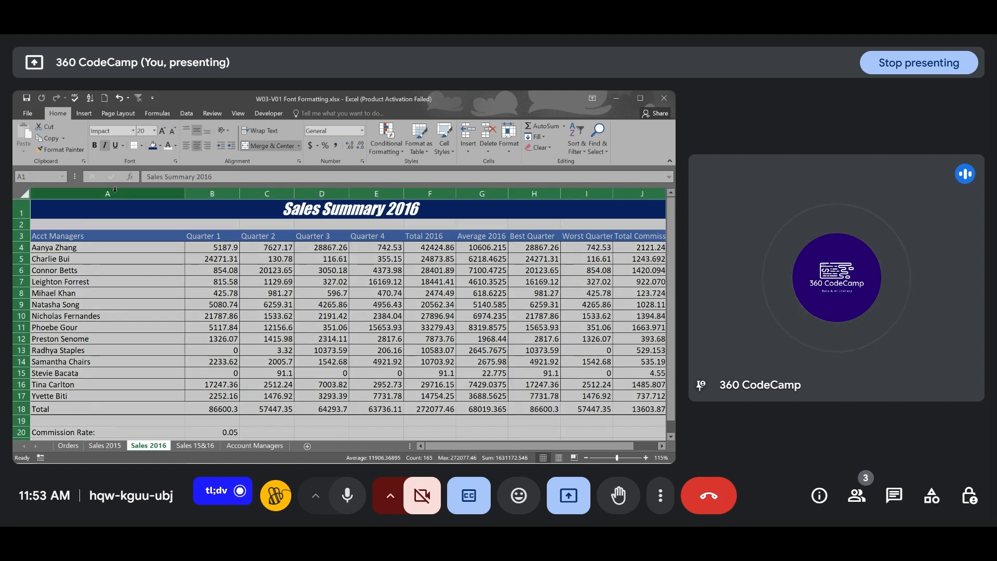
double_click(186, 195)
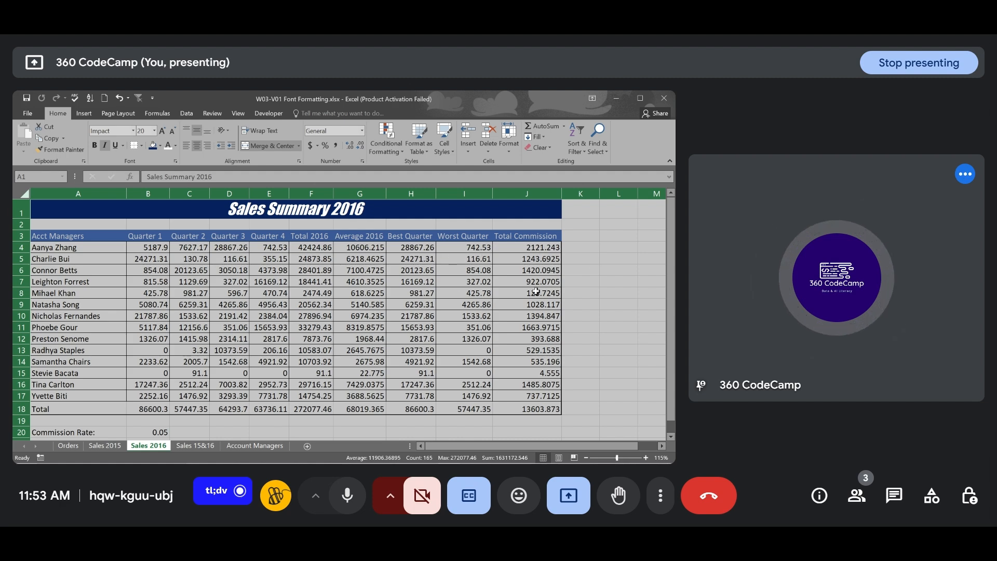
left_click(600, 268)
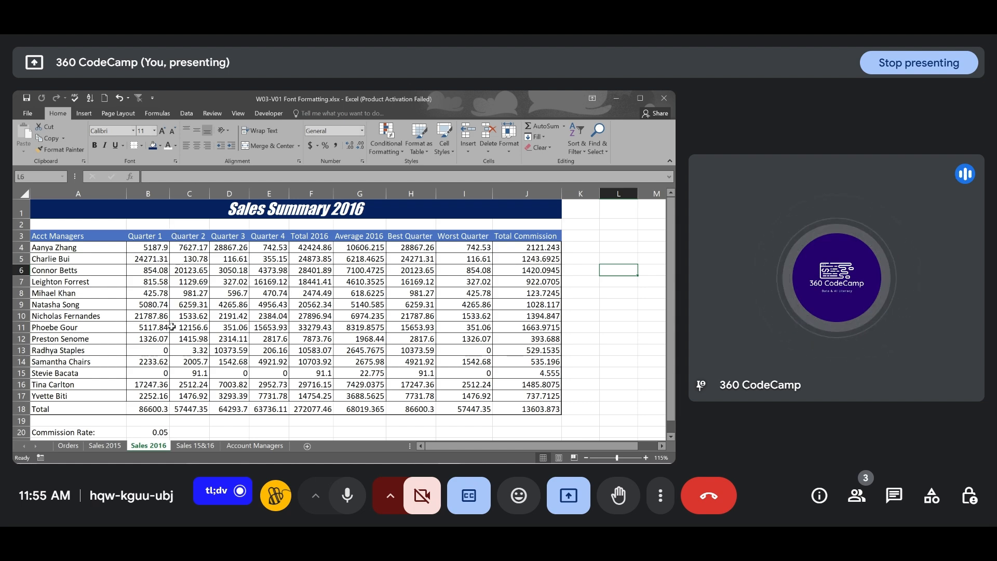
Copy the format of title cell A1 on Sales 2015 onto the merged Sales Summary 2016 title with Format Painter
left_click(105, 446)
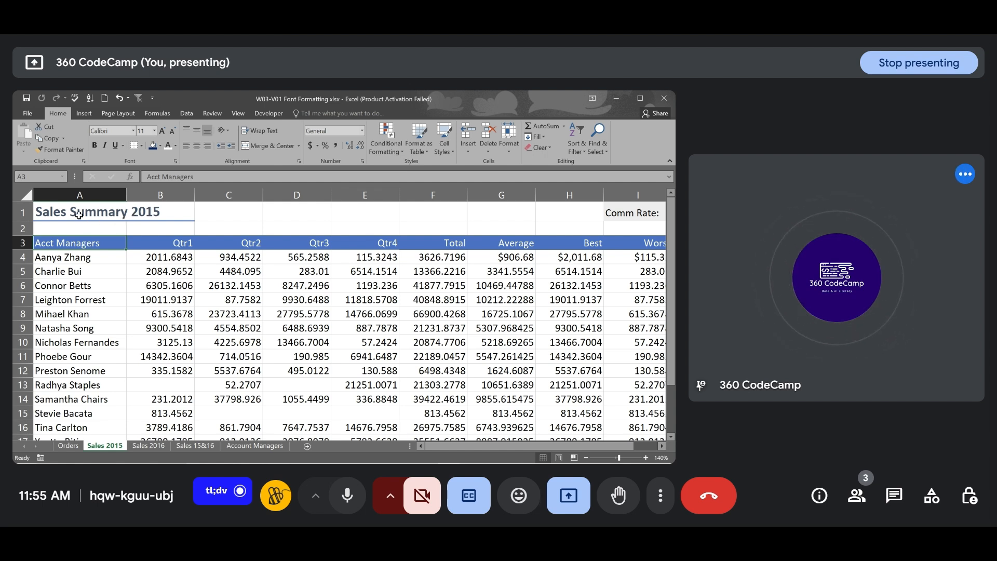
left_click(104, 213)
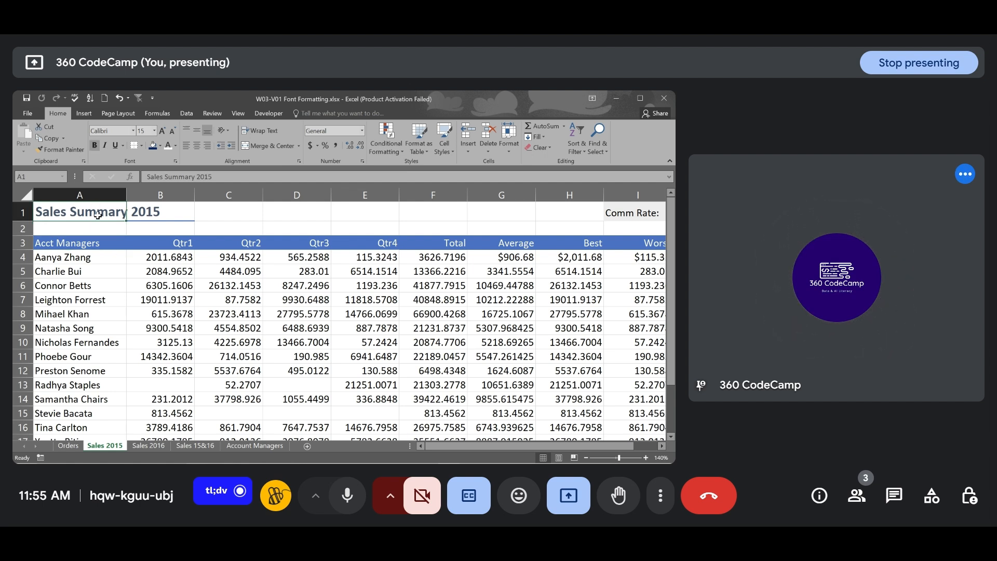
left_click(60, 148)
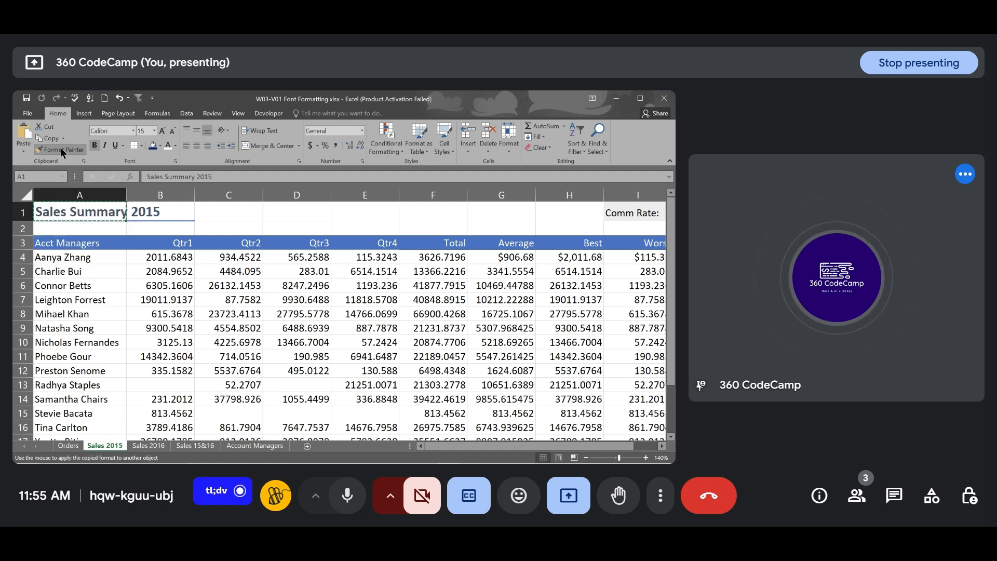
left_click(152, 445)
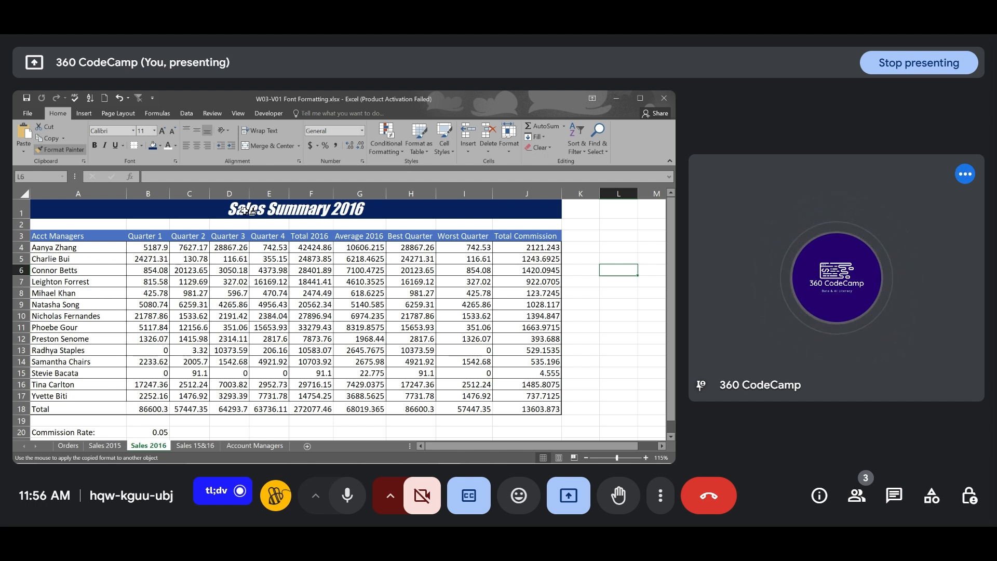
left_click(210, 207)
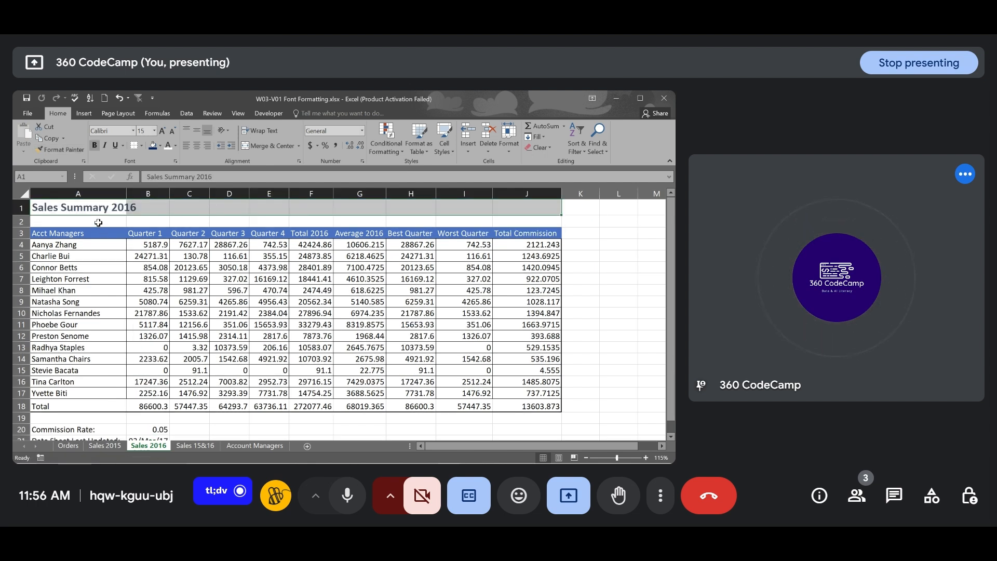
left_click(89, 233)
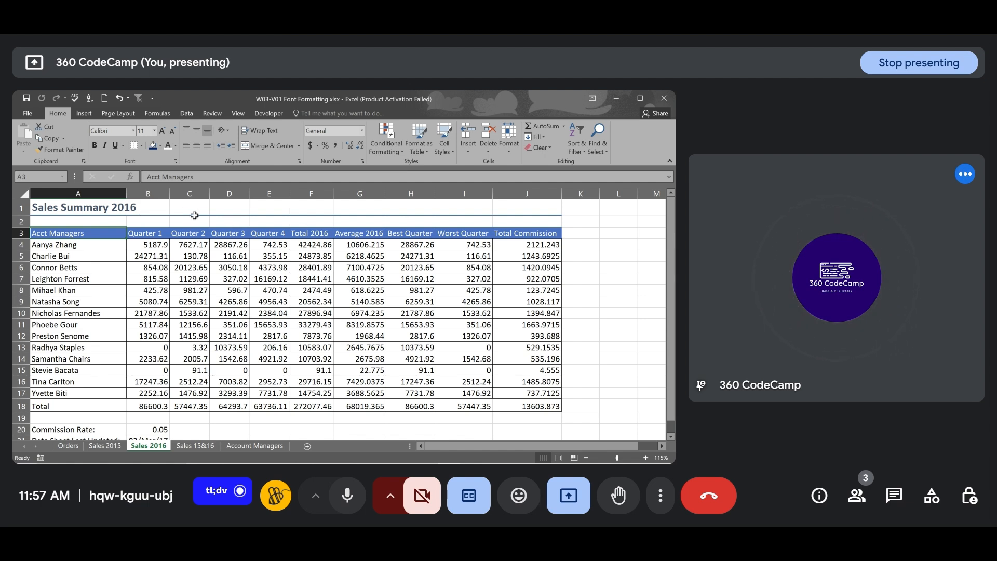
Compare the title, header and body formatting of Sales 2016 with the Sales 2015, Sales 15&16 and Account Managers sheets
left_click(105, 447)
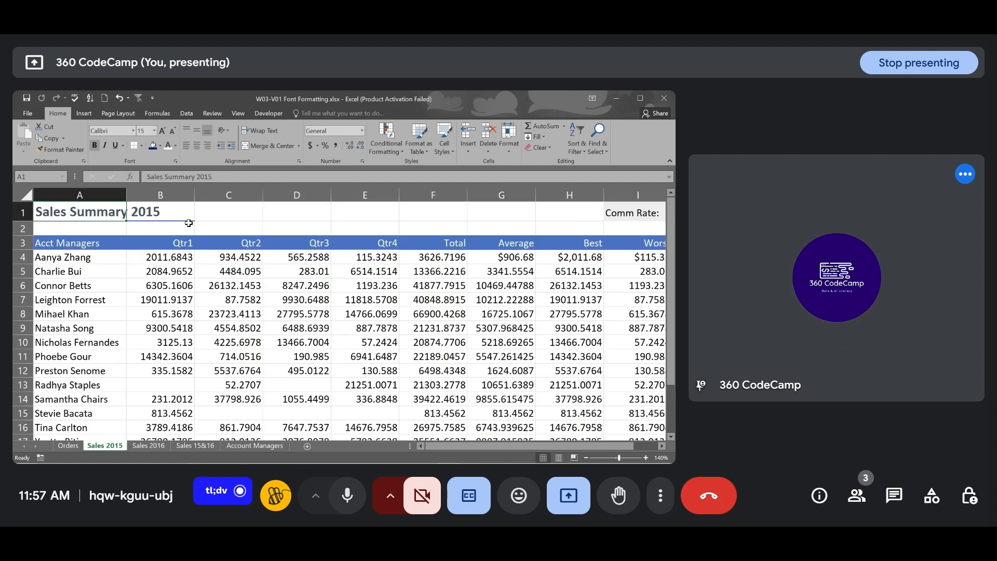
left_click(148, 446)
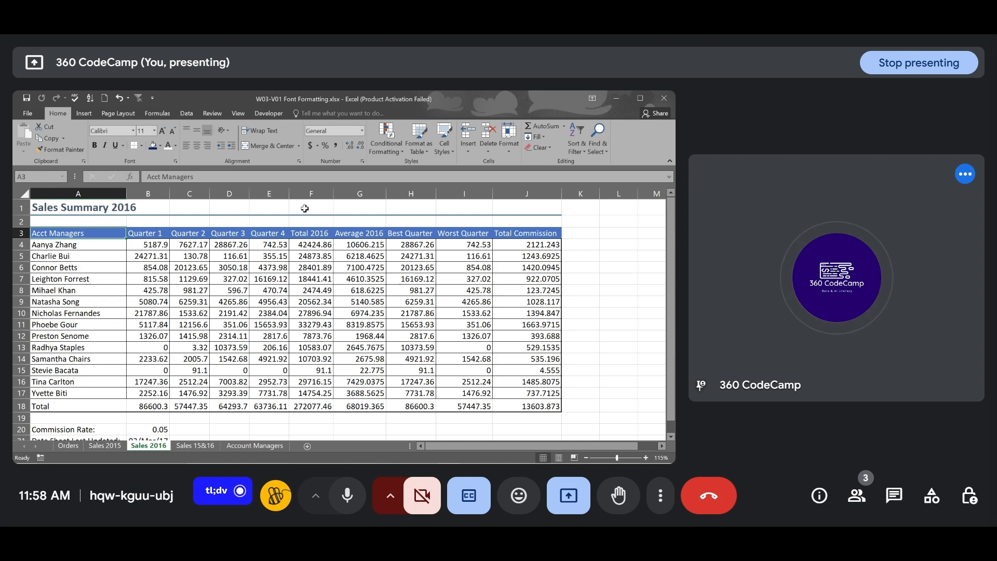
scroll(217, 289, "down", 2)
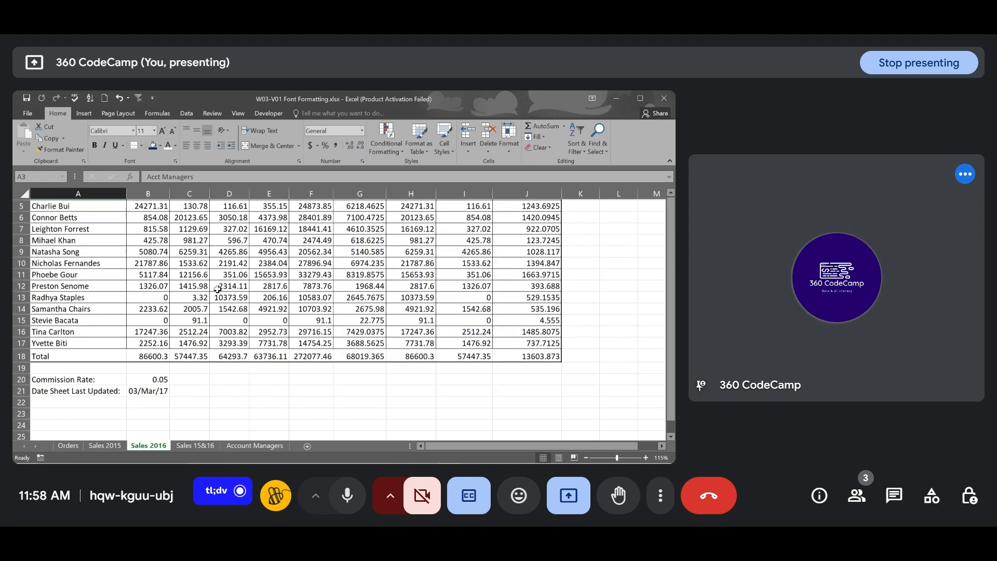
scroll(141, 232, "up", 1)
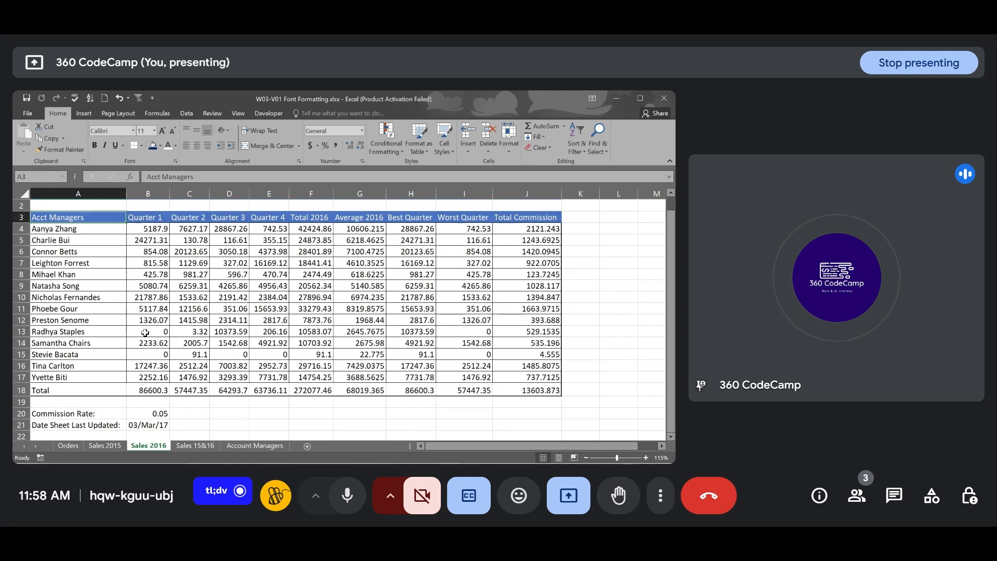
left_click(102, 446)
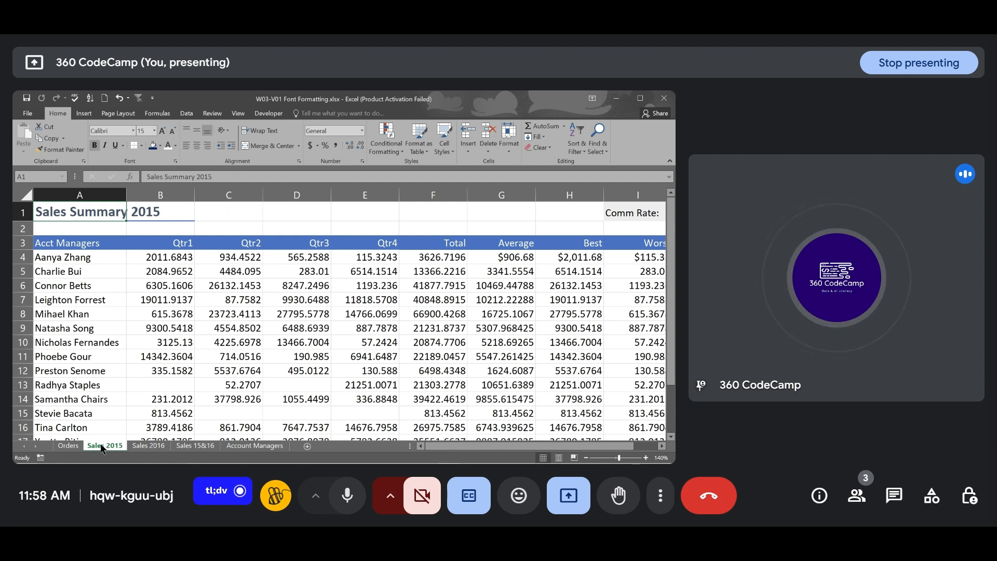
left_click(159, 447)
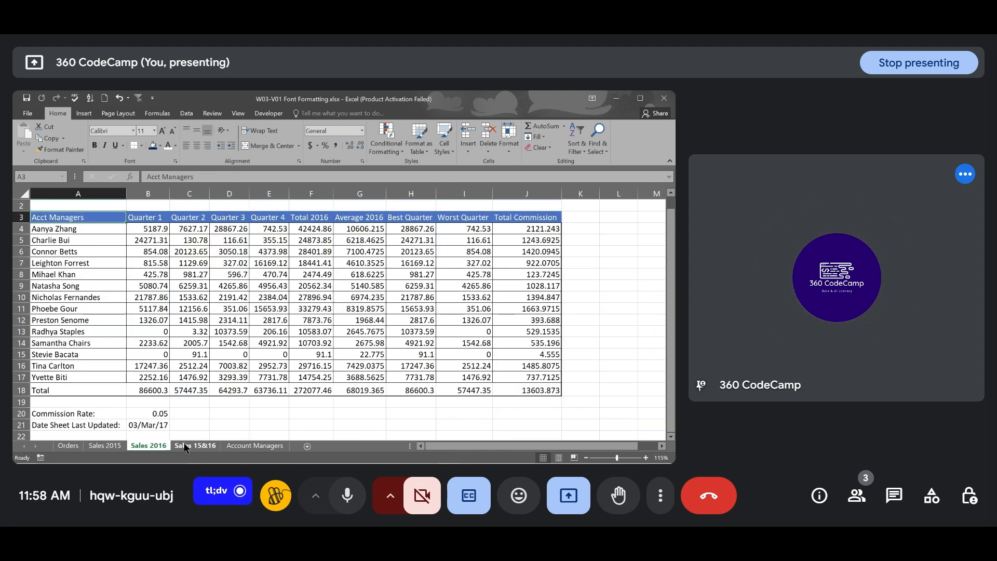
left_click(191, 447)
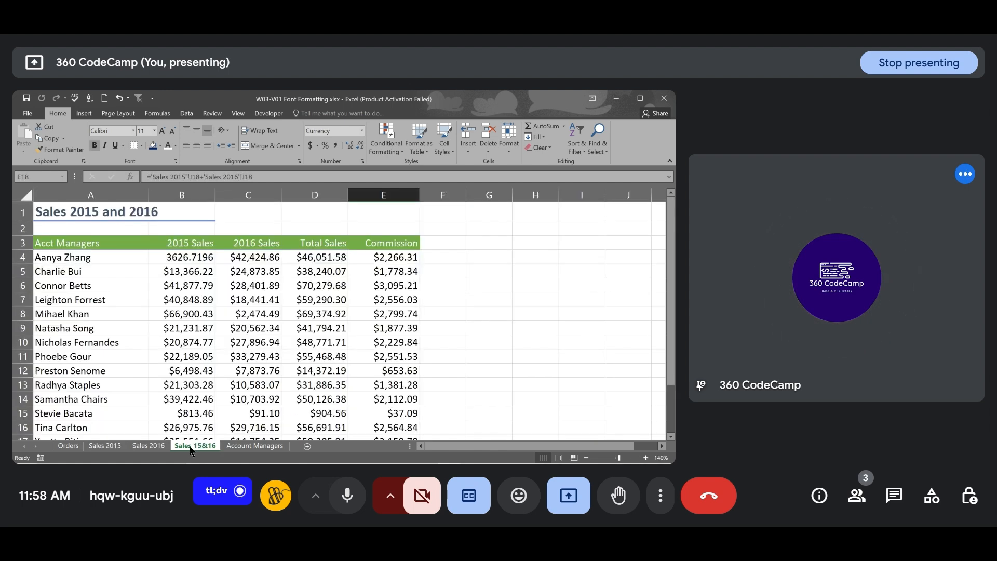
left_click(241, 448)
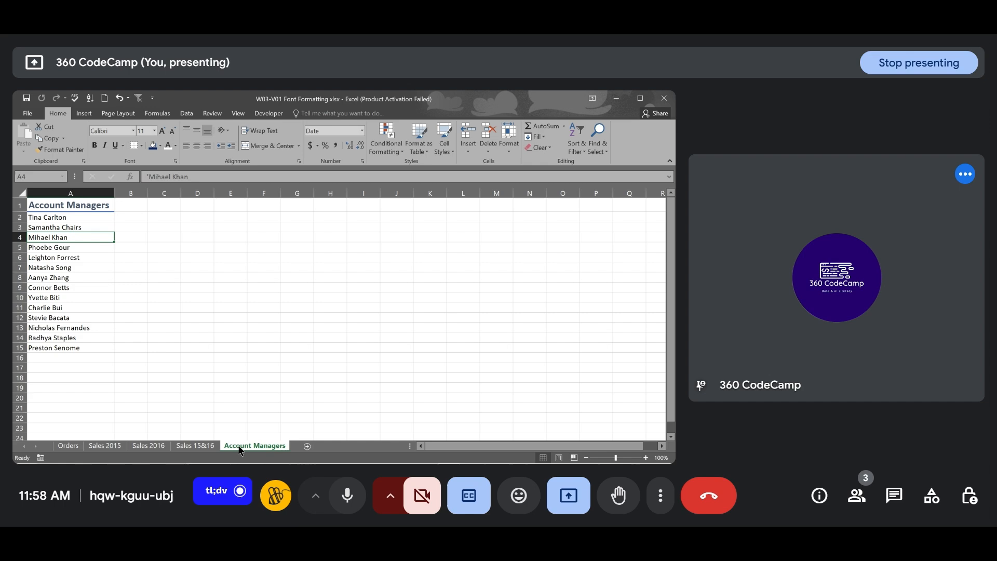
left_click(200, 448)
left_click(156, 448)
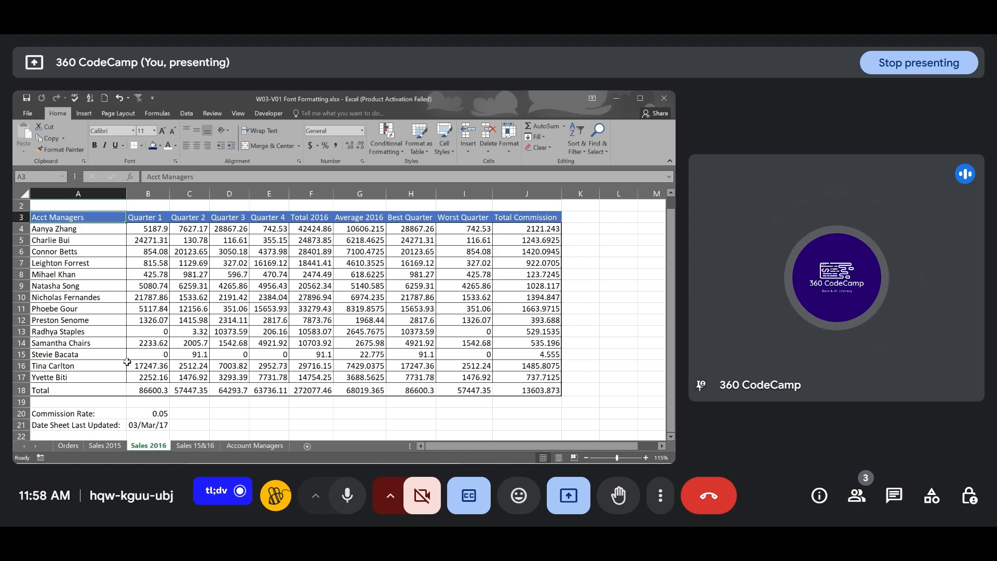
left_click(111, 447)
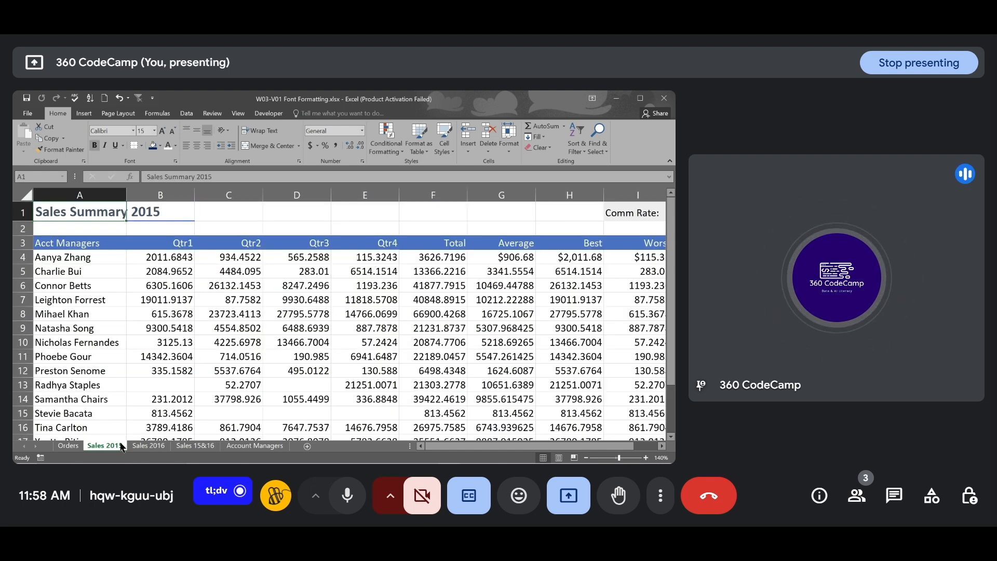
left_click(154, 445)
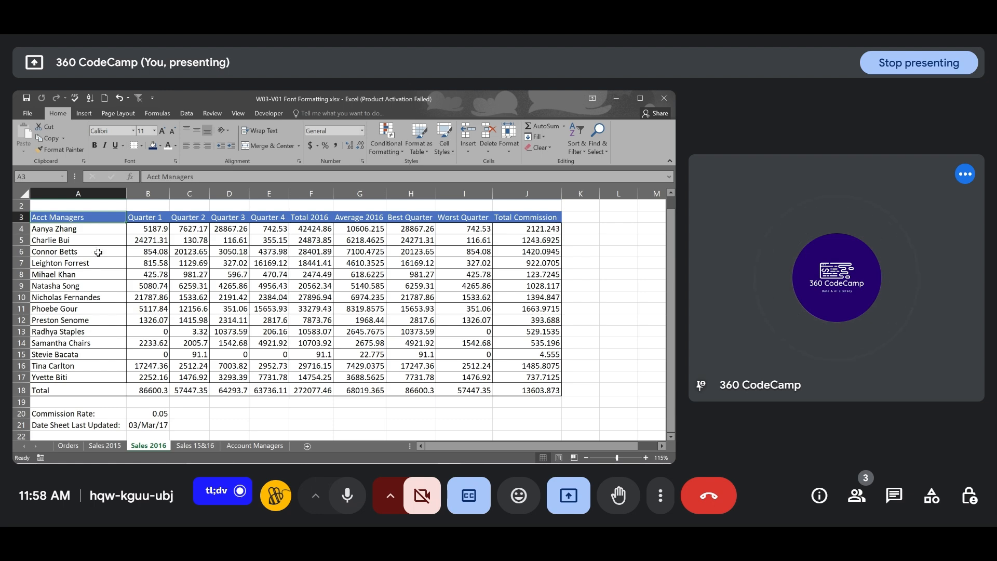
Copy the format of cells A4:A5 on Sales 2016 onto account manager cells A4:A17 on Sales 2015 with Format Painter
left_click(110, 447)
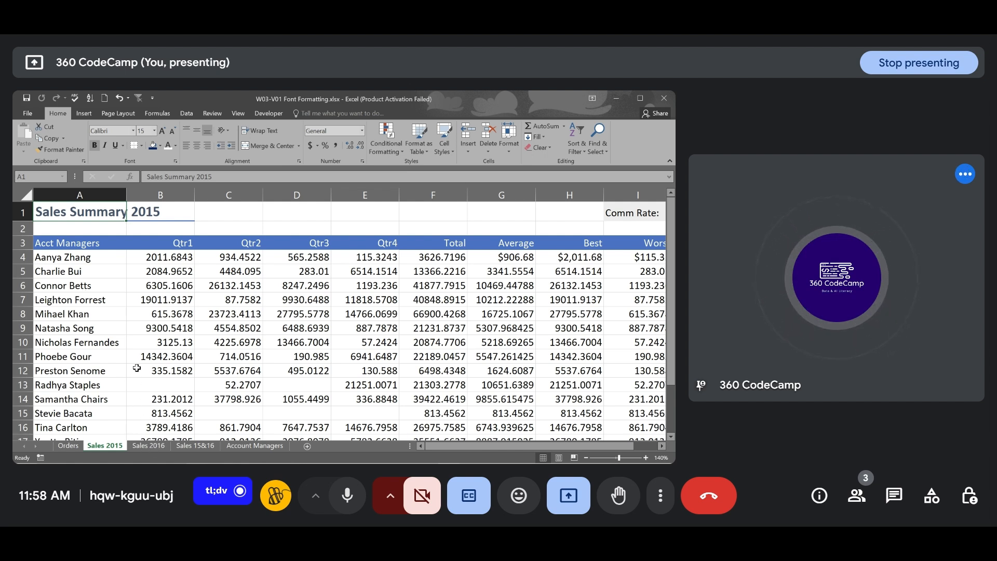
left_click(73, 259)
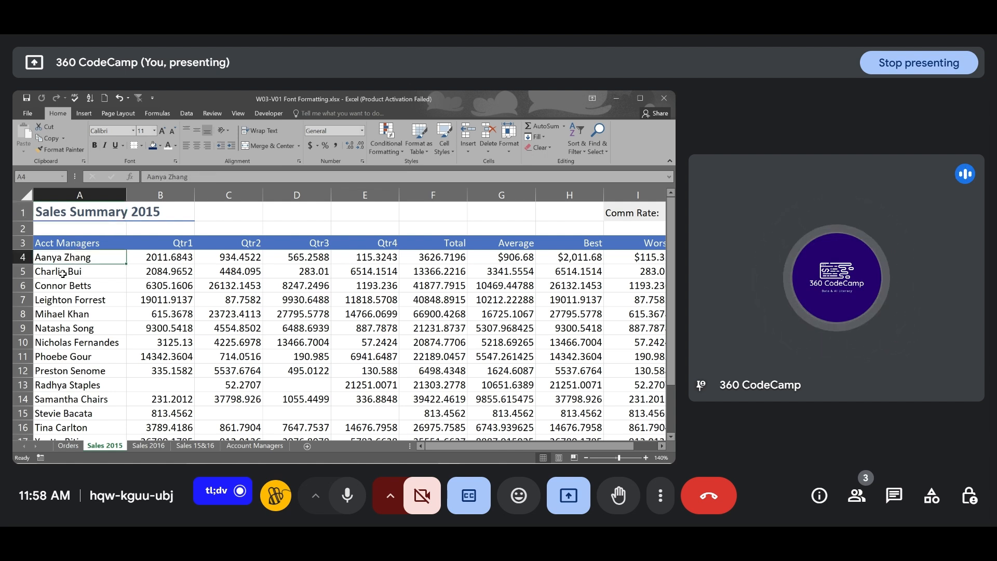
left_click(62, 272)
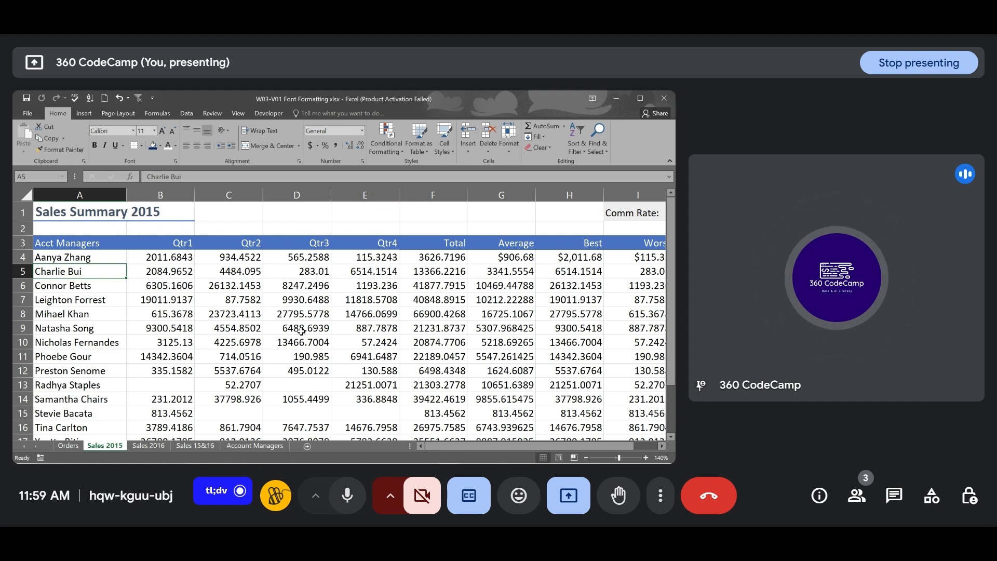
left_click(148, 445)
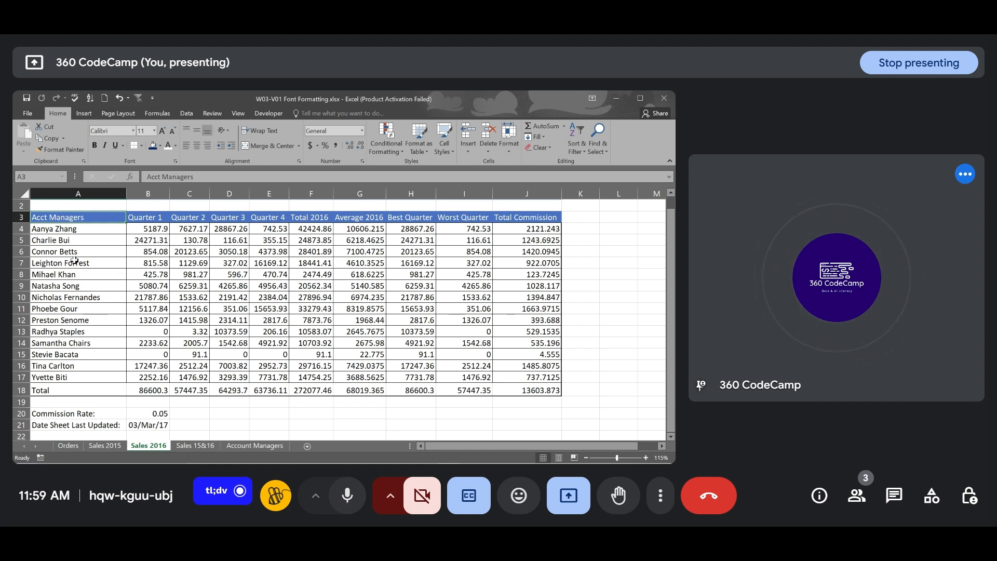
left_click(79, 229)
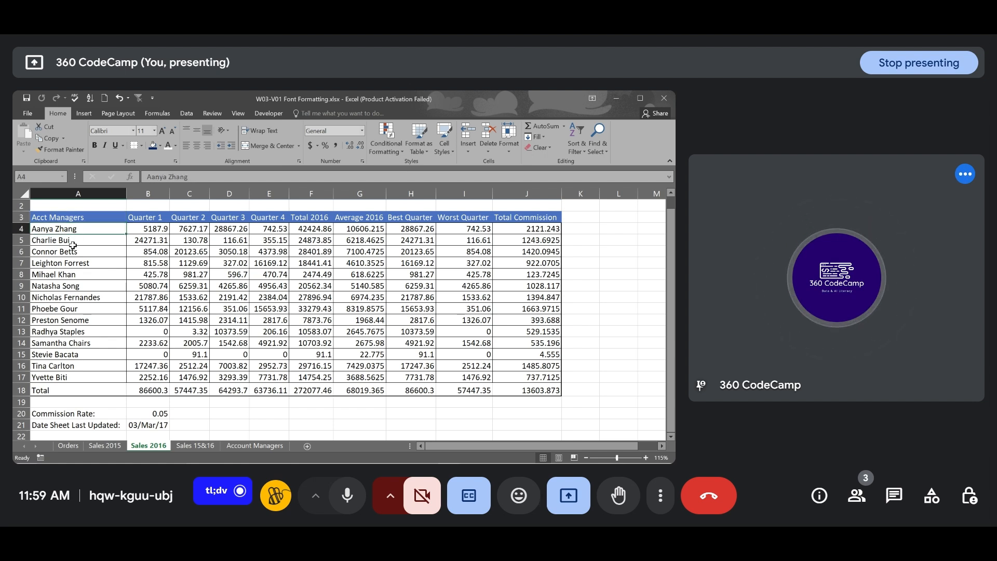
left_click(73, 245, "shift")
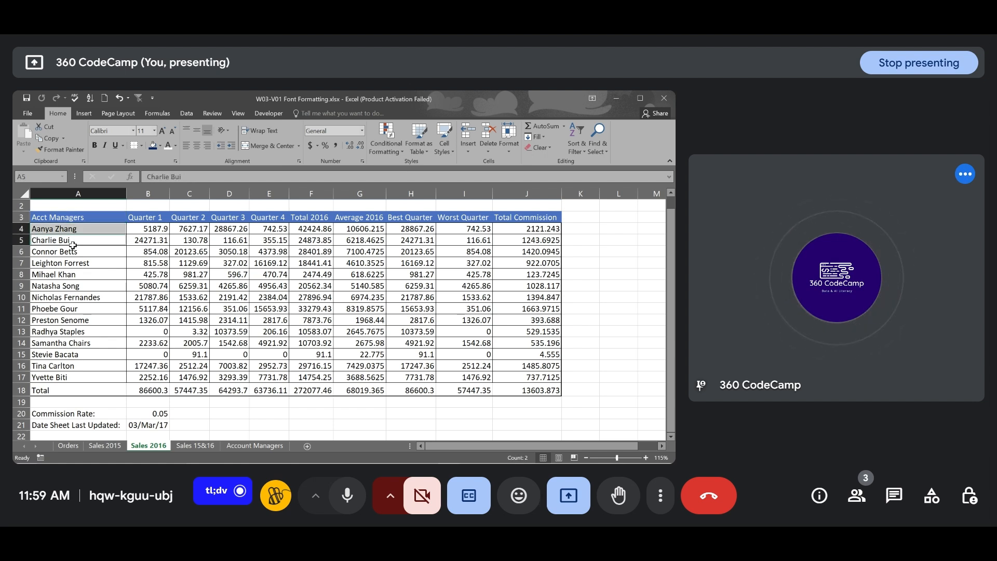
left_click(59, 150)
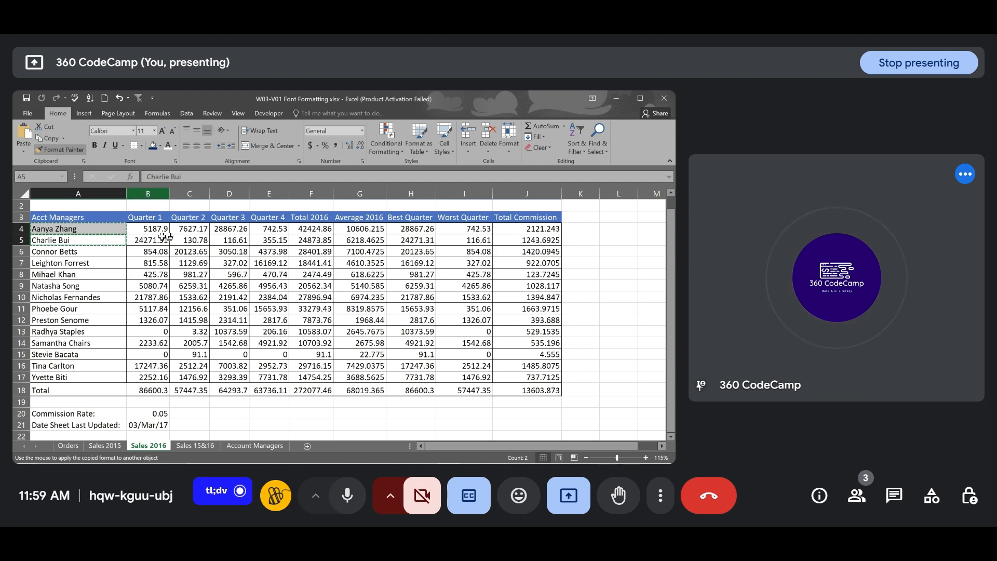
left_click(104, 445)
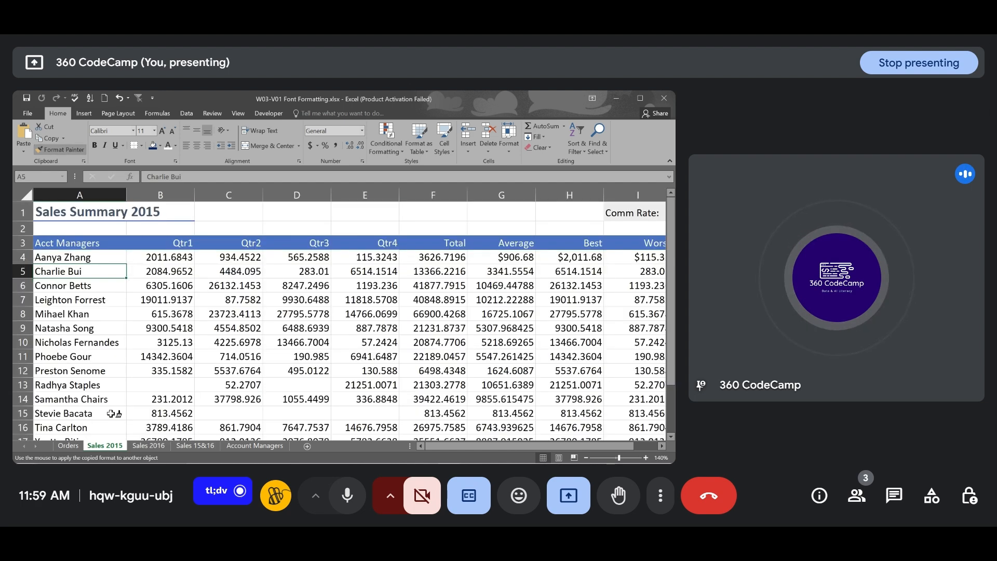
mouse_move(78, 257)
left_mouse_down()
mouse_move(97, 439)
mouse_move(98, 397)
left_mouse_up()
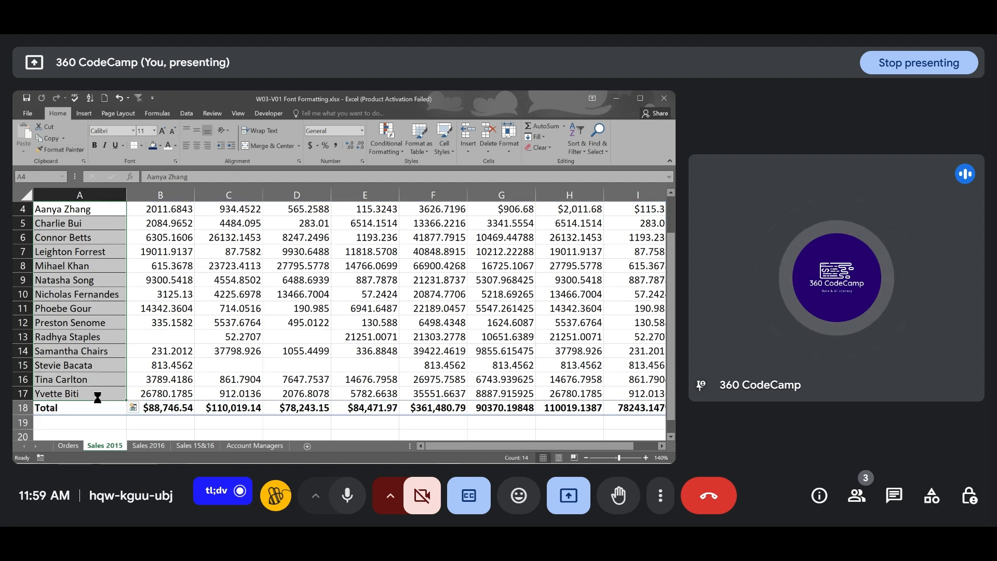
left_click(199, 363)
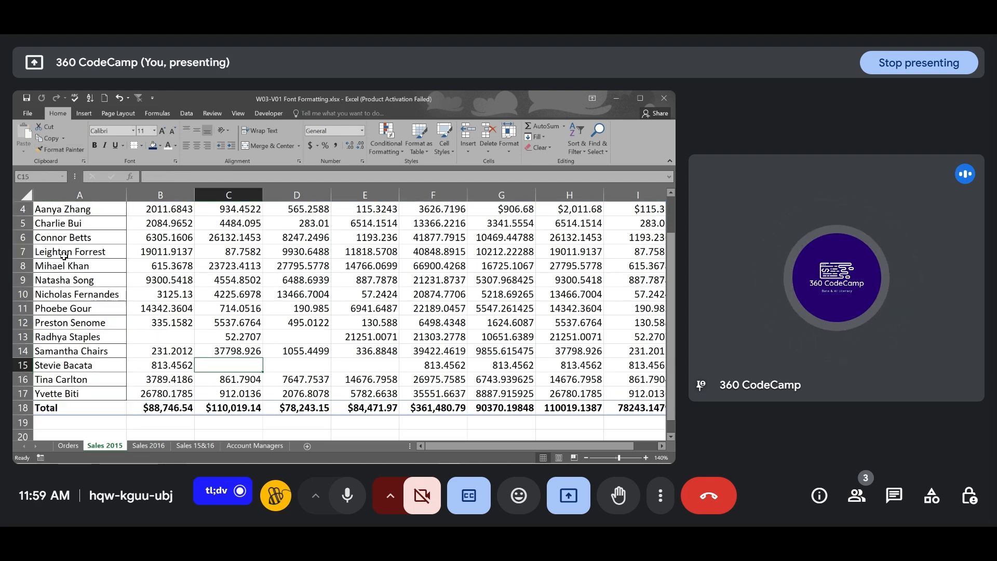
Undo the format just painted onto the account manager cells A4:A17 on Sales 2015
scroll(64, 256, "up", 1)
scroll(96, 329, "down", 3)
scroll(97, 329, "up", 2)
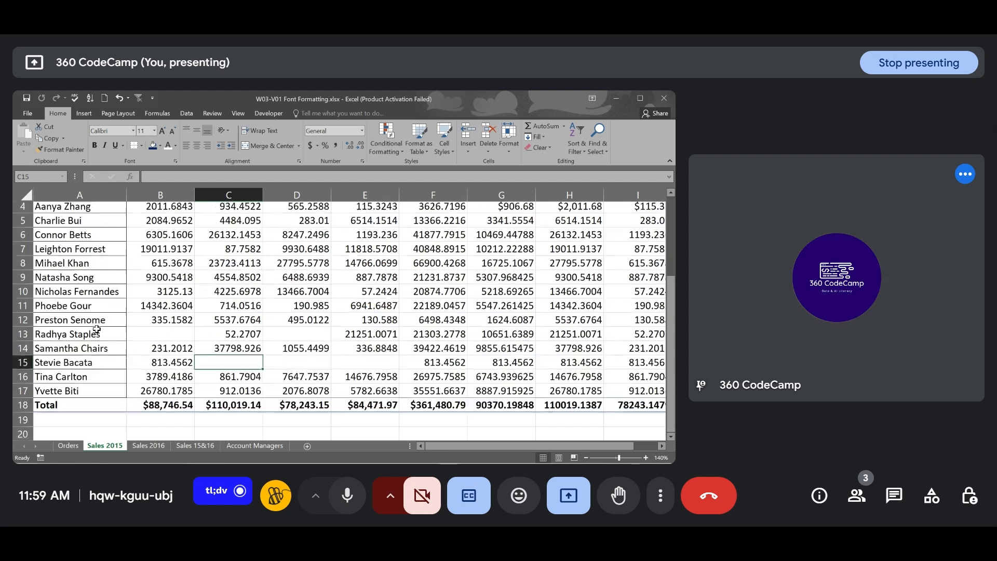
scroll(96, 330, "up", 1)
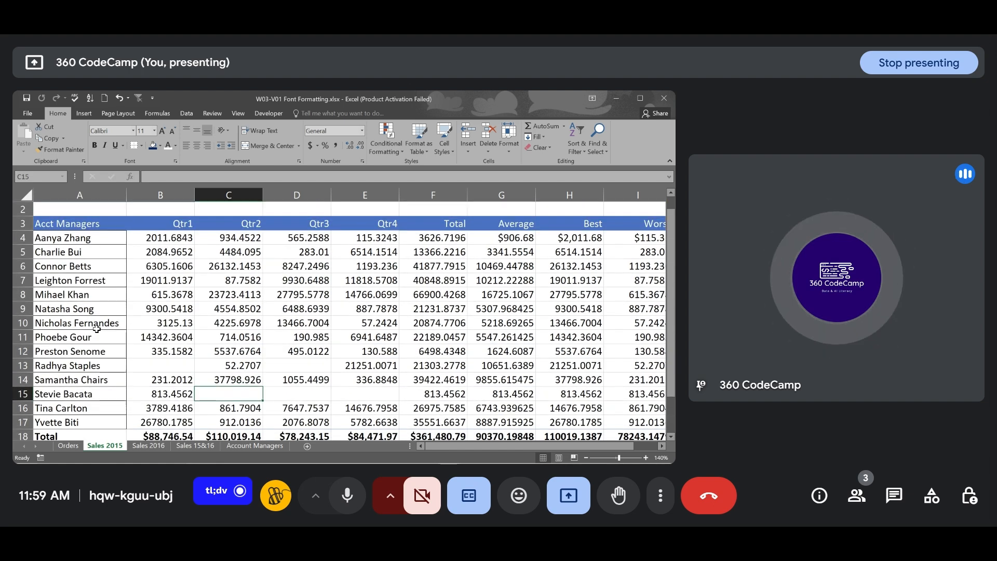
key("Up")
key("Up")
key("Up")
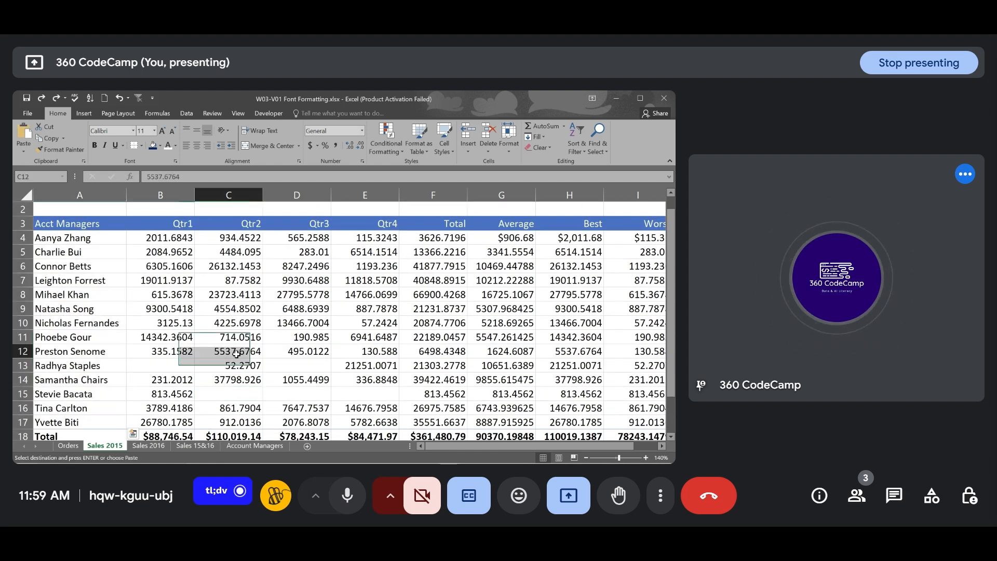
key("ctrl+c")
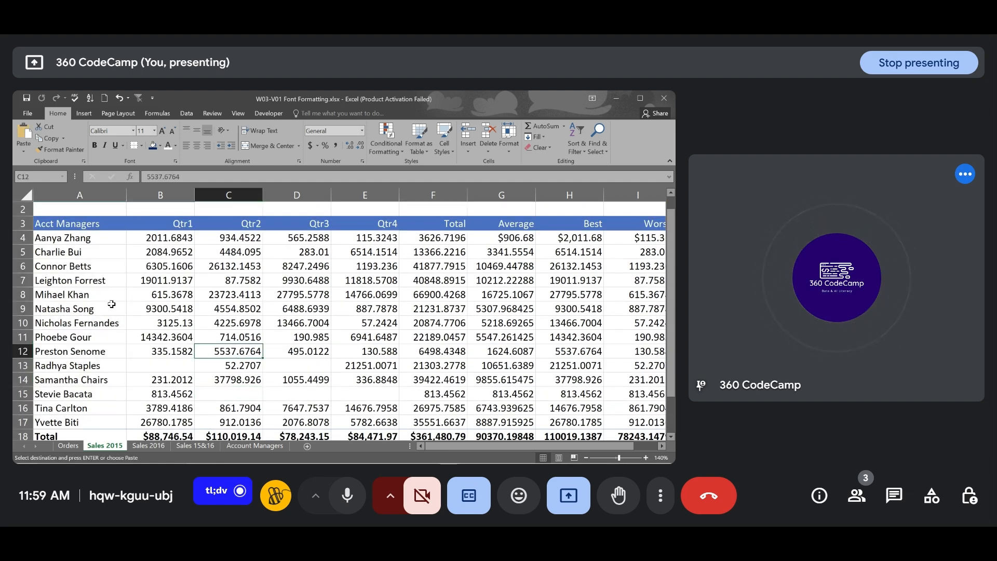
Repeat the Format Painter copy from Sales 2016 cells A4:A5 onto Sales 2015 cells A4:A17
left_click(157, 445)
left_click(269, 344)
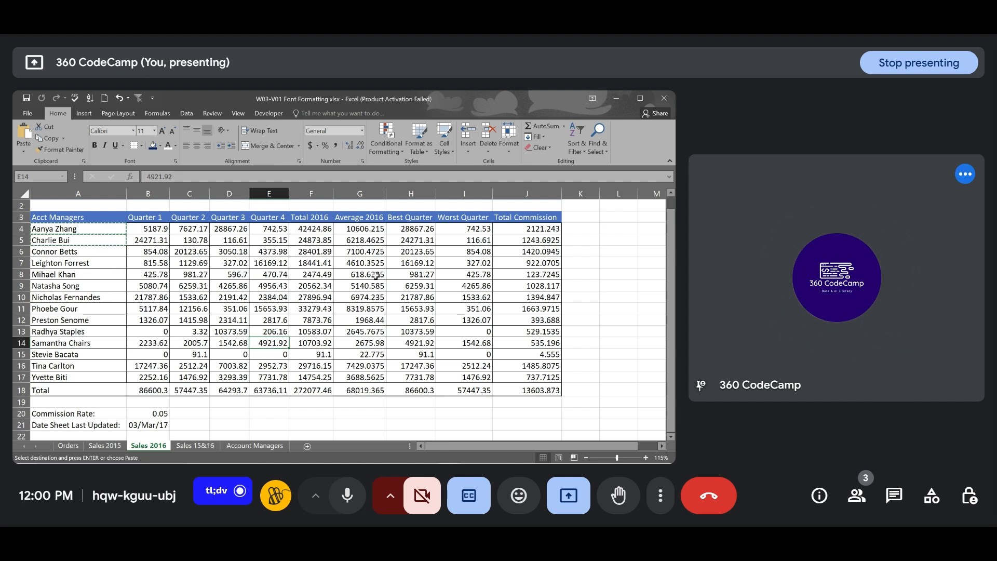
left_click(556, 217)
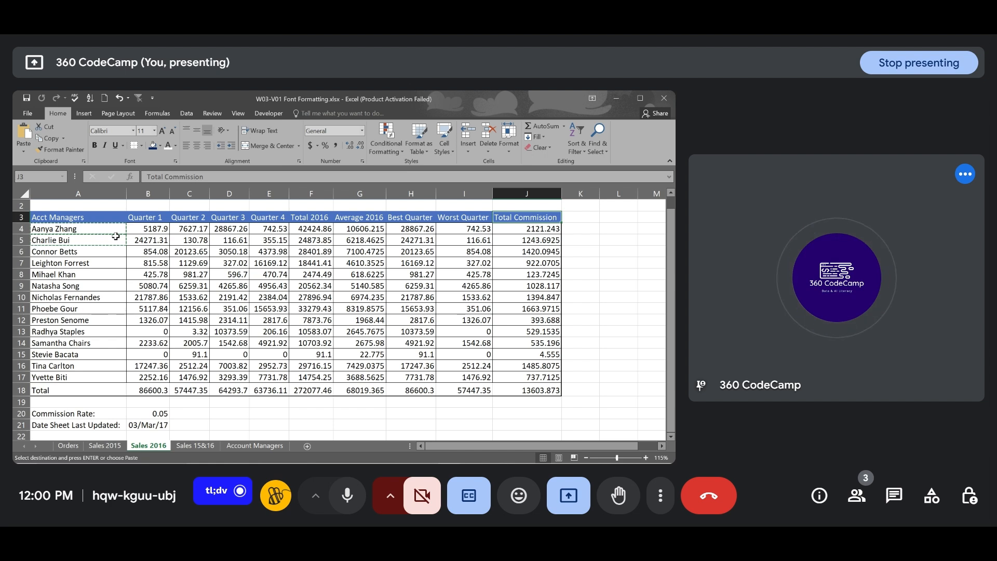
left_click(76, 230)
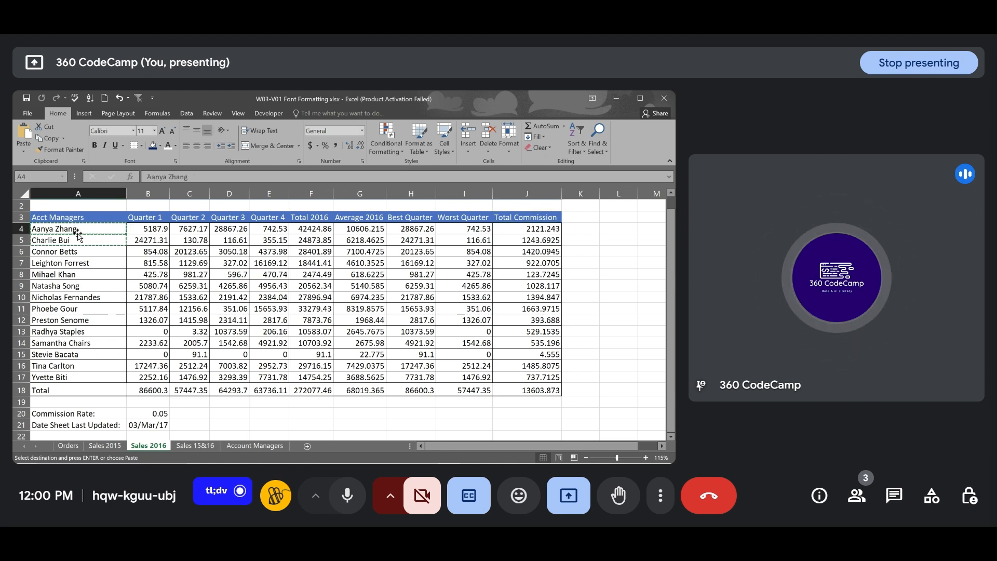
left_click_drag(77, 243, 76, 230)
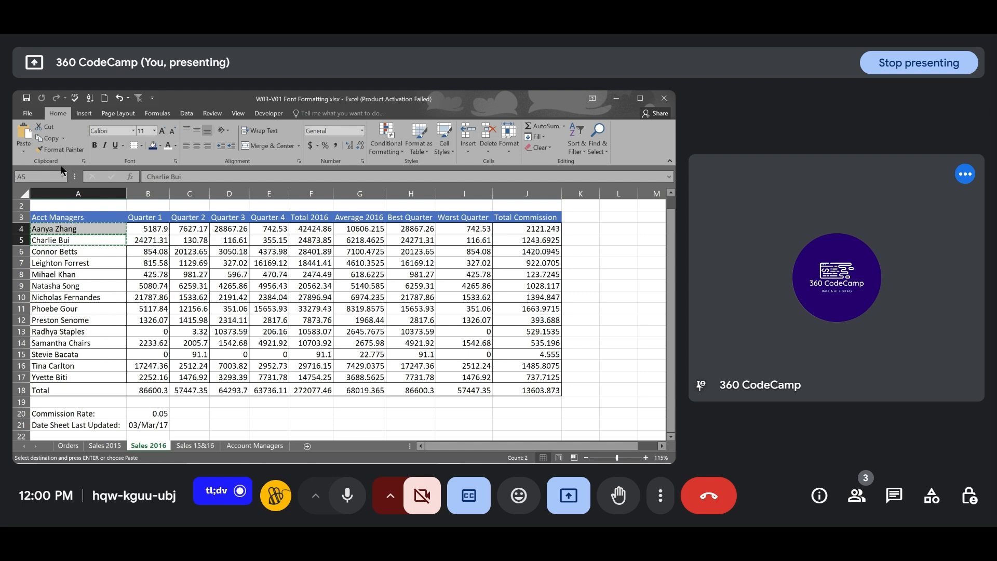
left_click(54, 150)
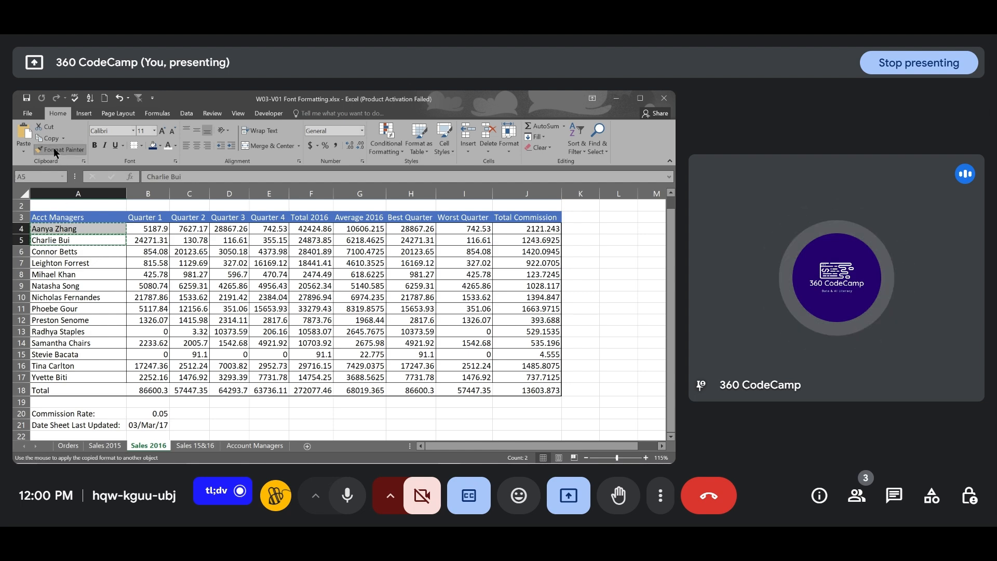
left_click(96, 446)
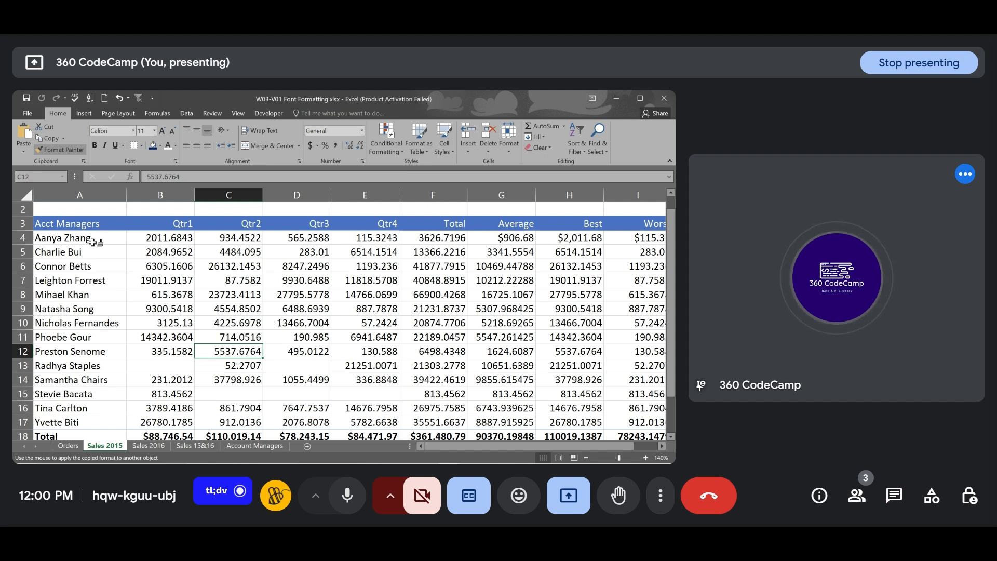
mouse_move(98, 238)
left_mouse_down()
mouse_move(99, 415)
mouse_move(103, 394)
left_mouse_up()
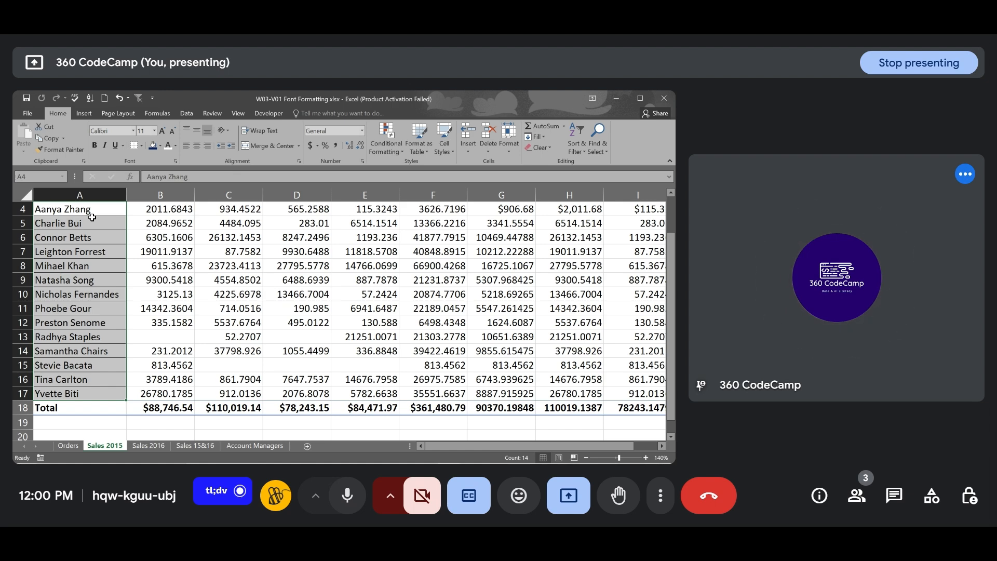
Remove the formatting from account manager cells A4:A17 on Sales 2015 with Clear Formats
scroll(92, 218, "up", 1)
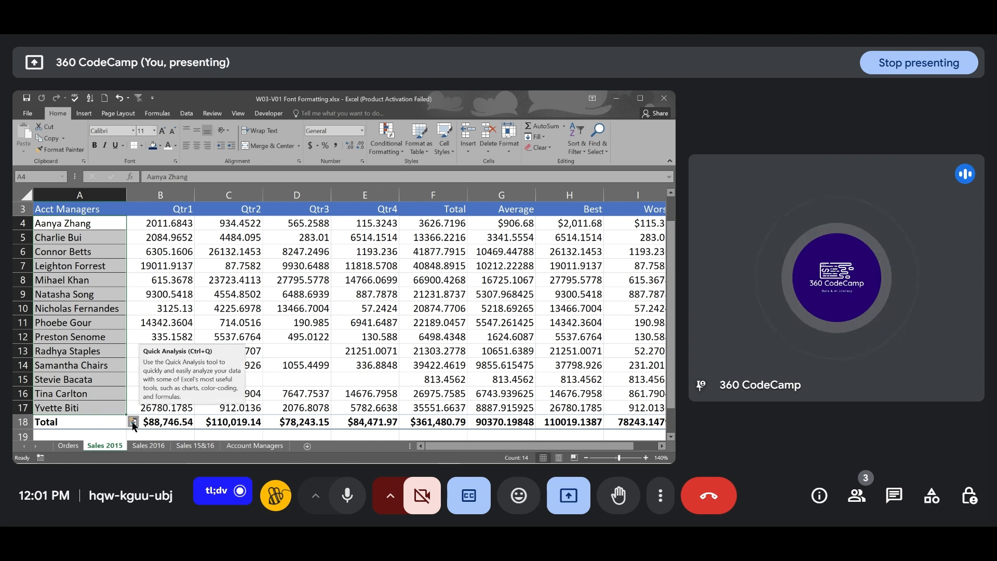
left_click(133, 424)
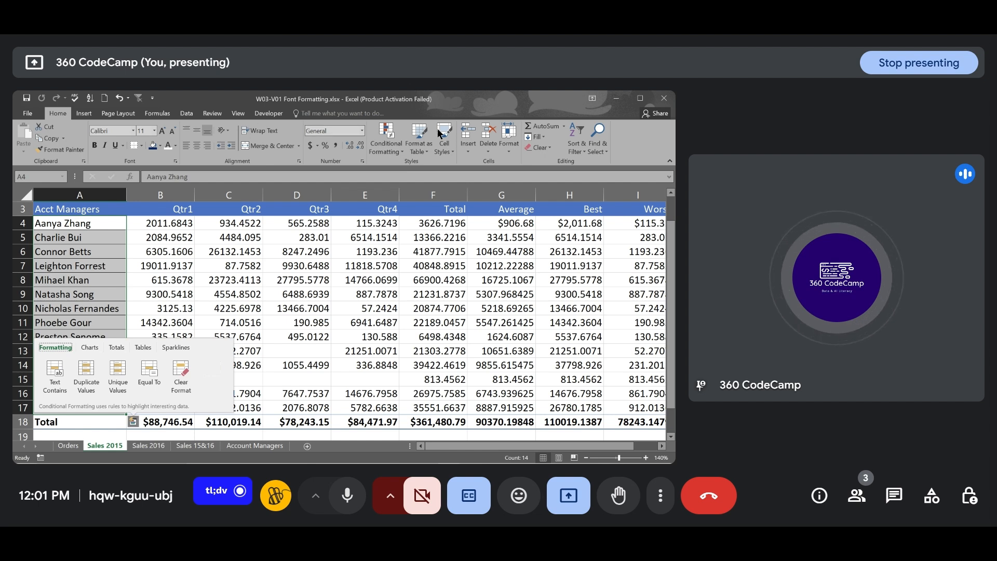
left_click(550, 147)
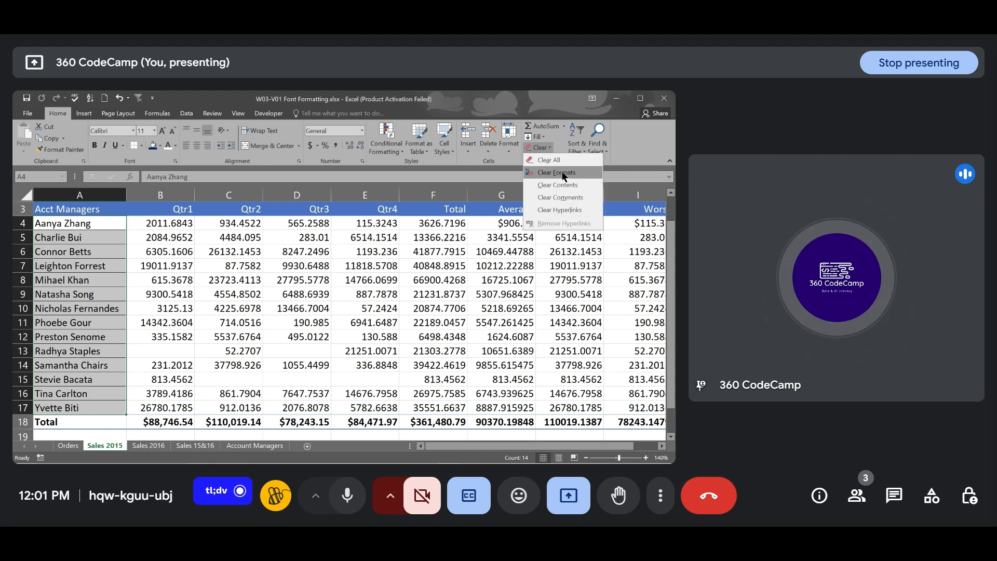
left_click(562, 172)
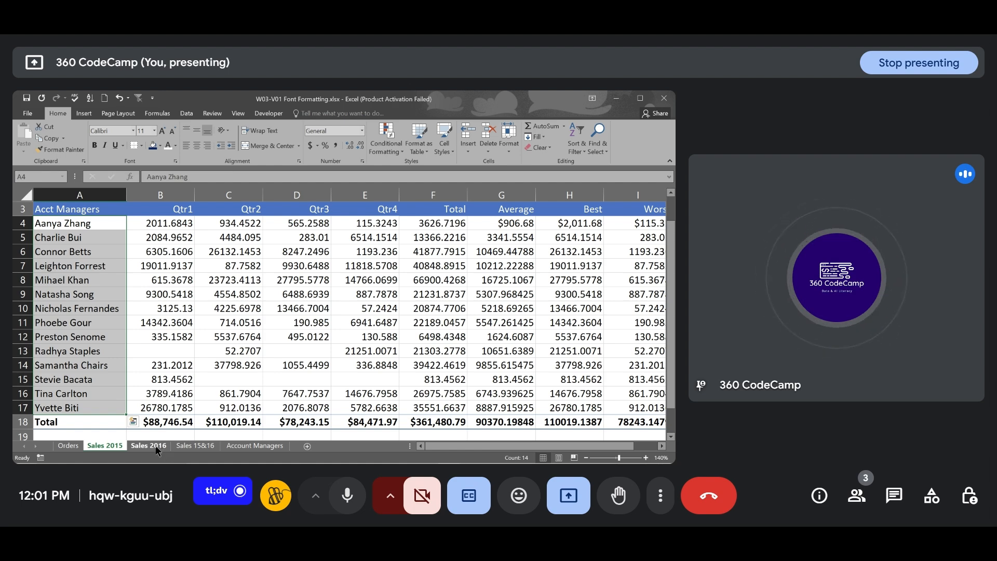
Try Clear Formats on the header row A3:J3 of Sales 2016 and undo it
left_click(156, 447)
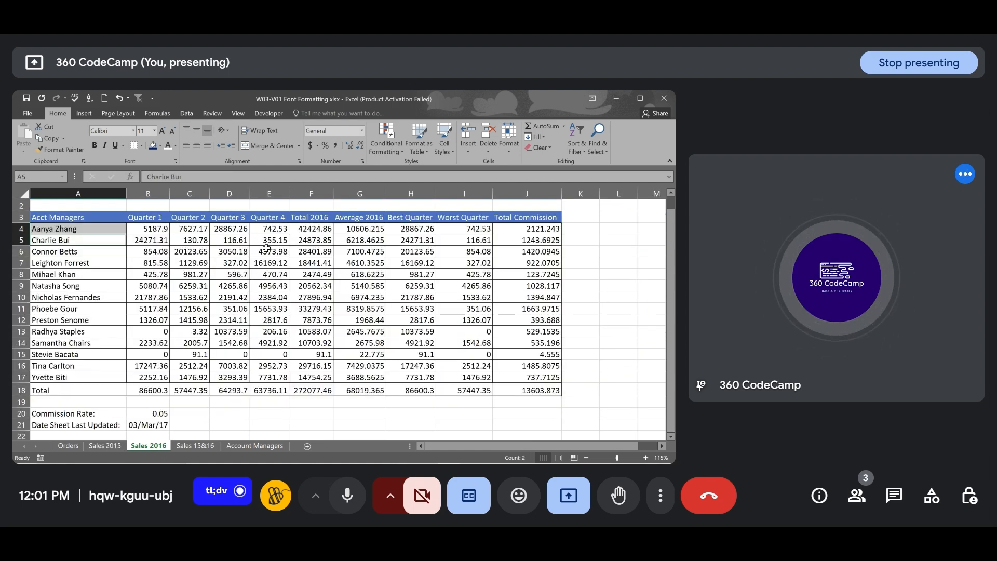
left_click(178, 218)
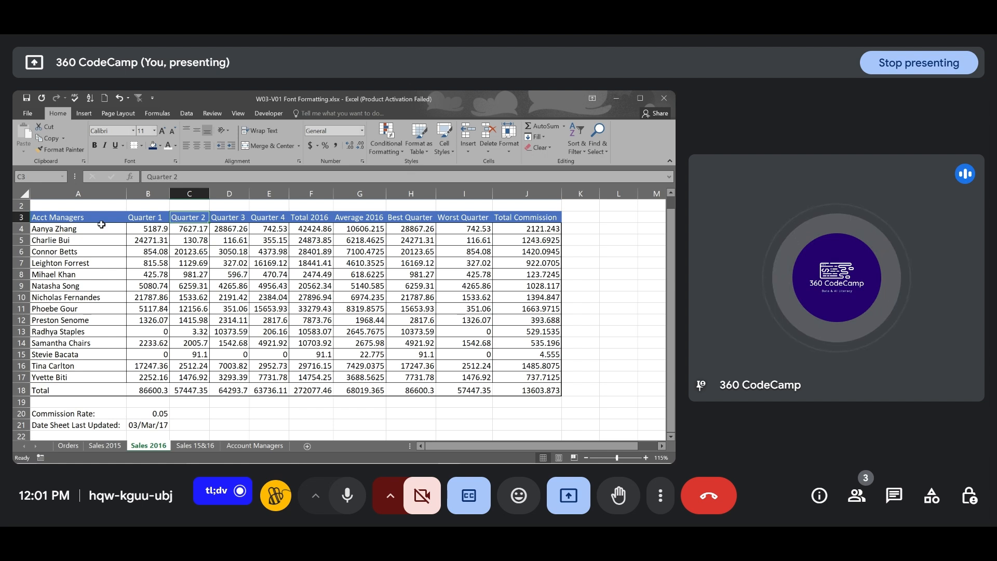
left_click_drag(101, 217, 514, 234)
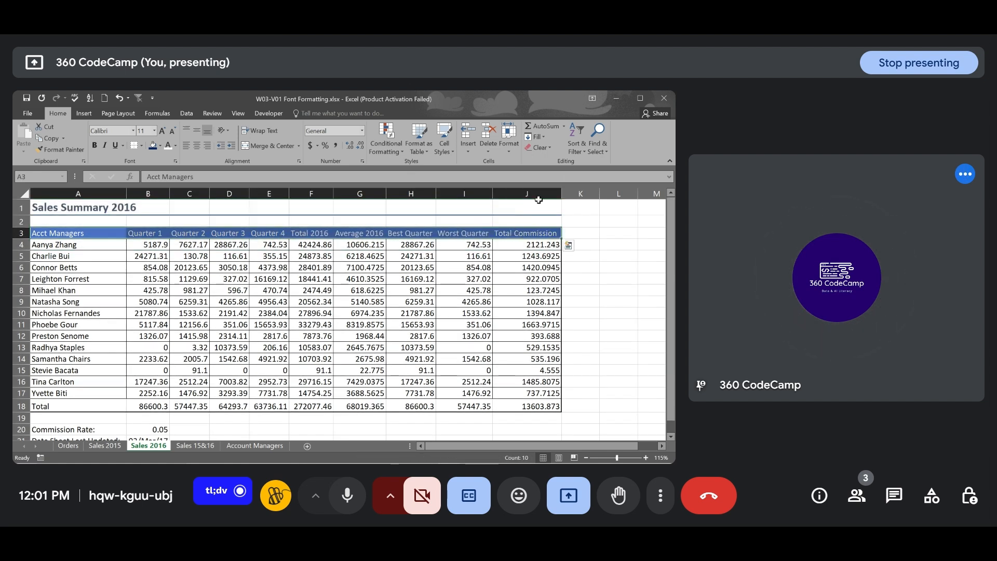
left_click(550, 148)
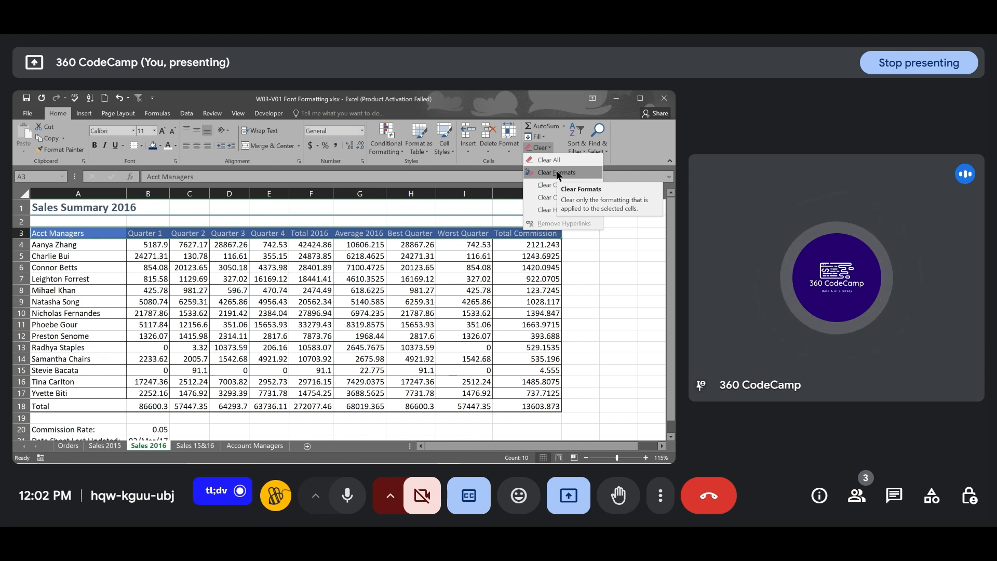
left_click(559, 173)
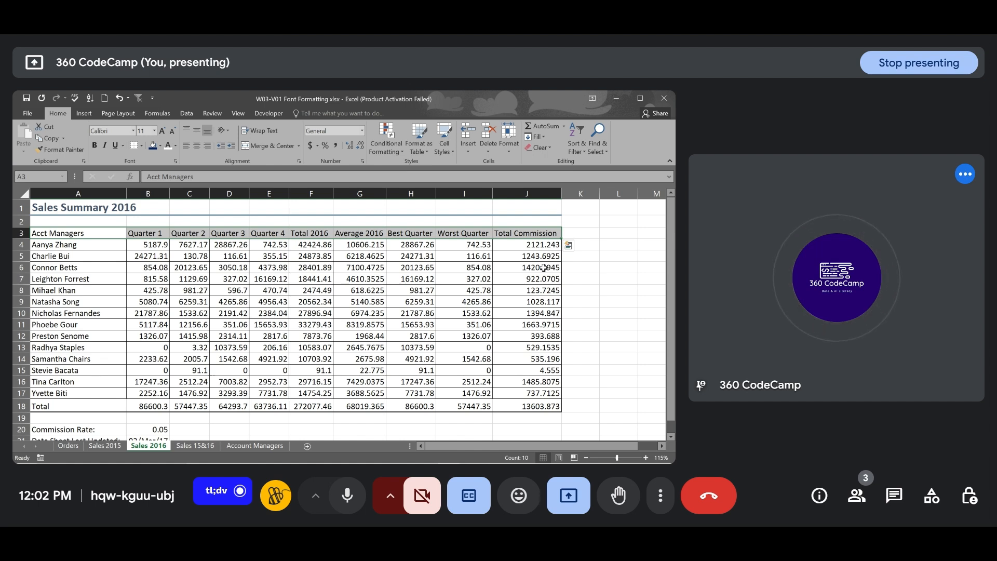
key("ctrl+z")
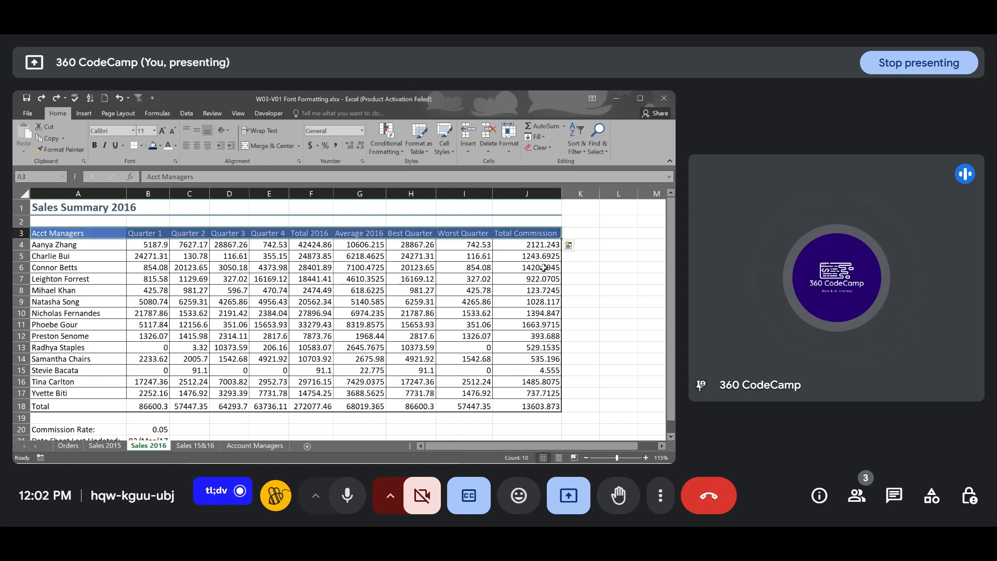
Switch to the PowerPoint training presentation and advance to the Number Formatting slide
mouse_move(467, 454)
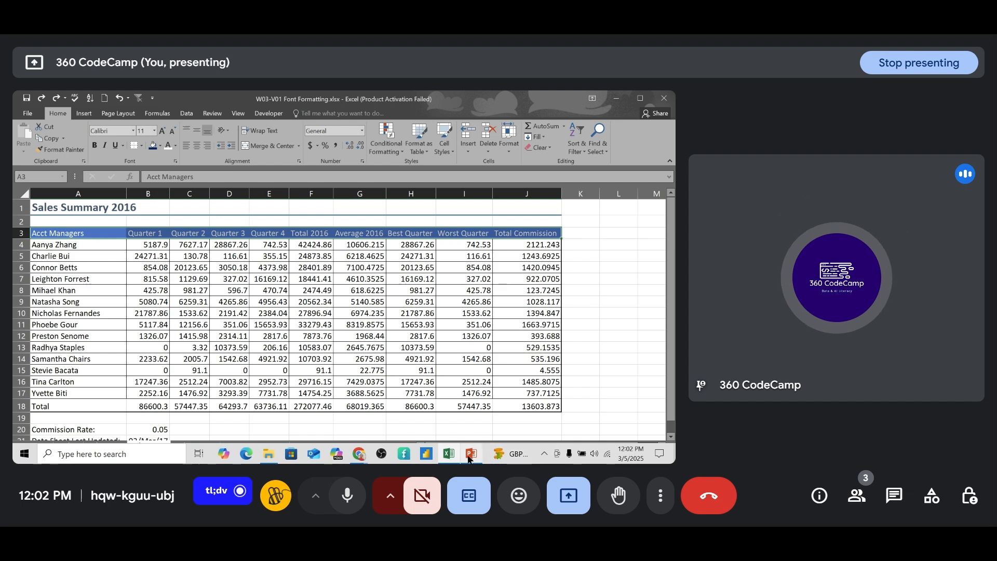
left_click(440, 405)
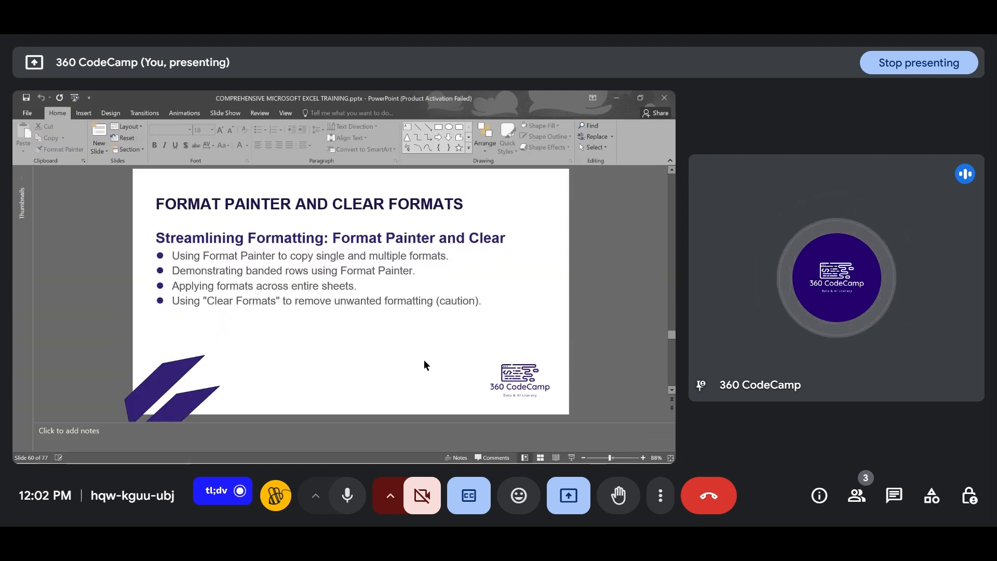
scroll(424, 360, "down", 1)
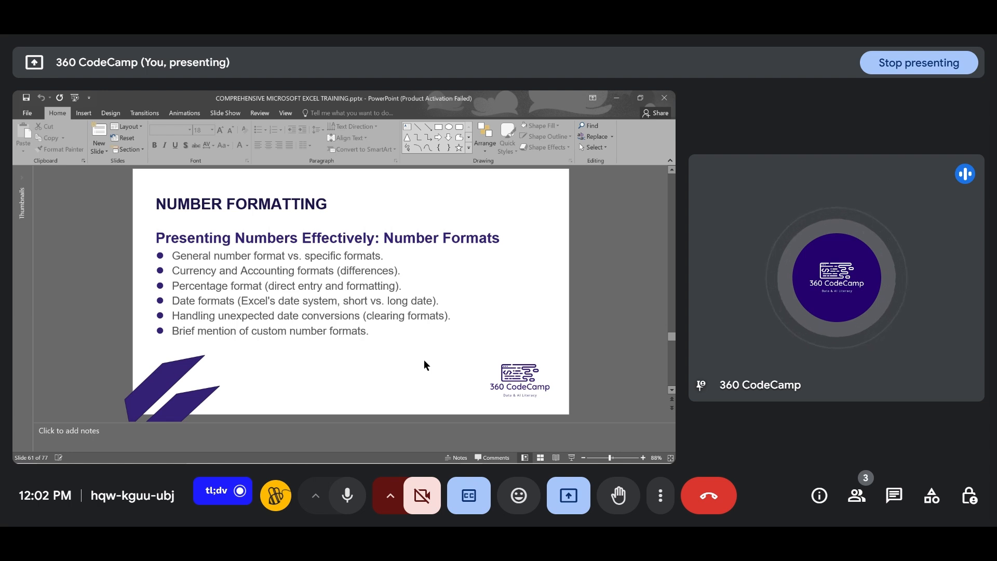
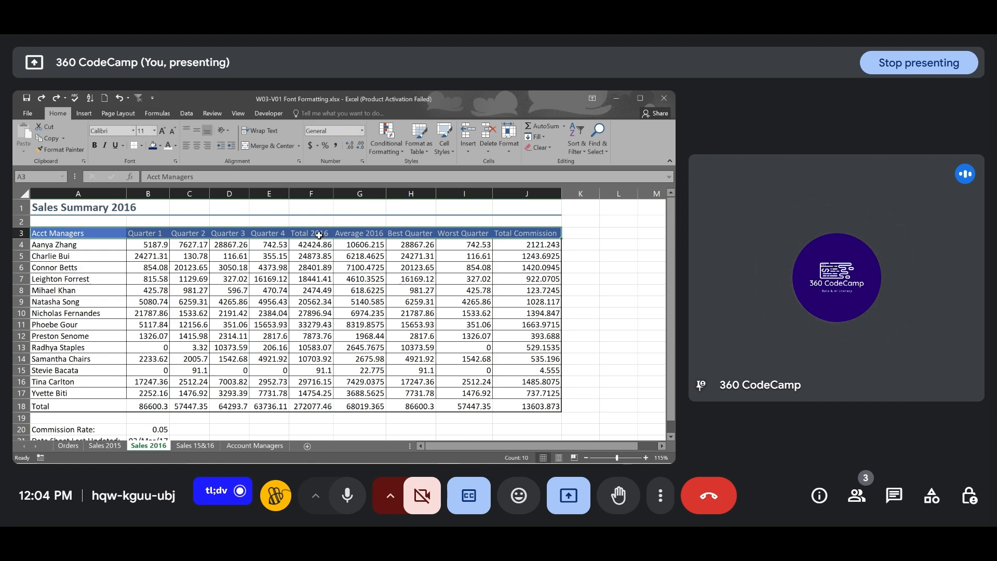
Compare the number formats used on the Sales 15&16, Sales 2015 and Sales 2016 sheets
left_click(197, 446)
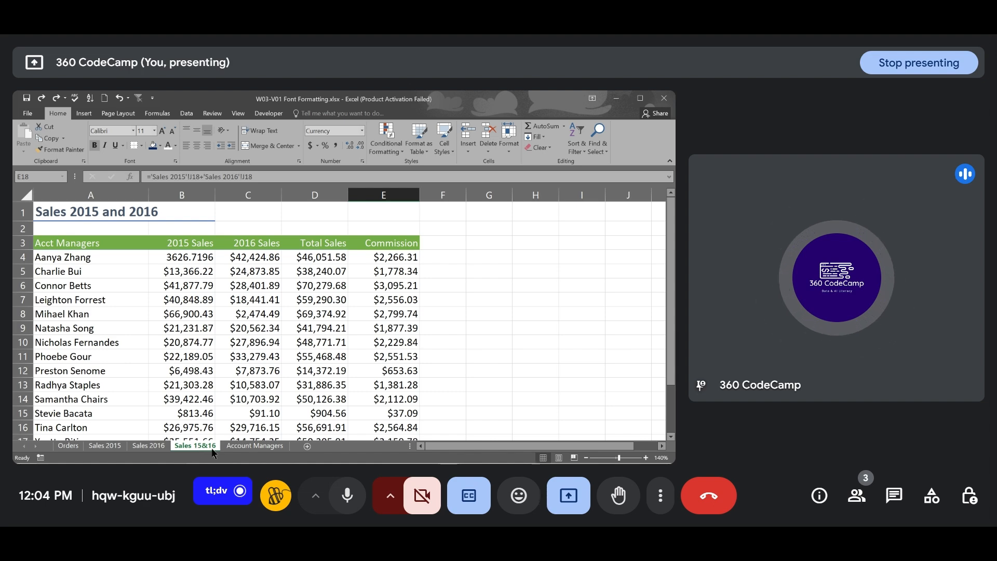
left_click(107, 446)
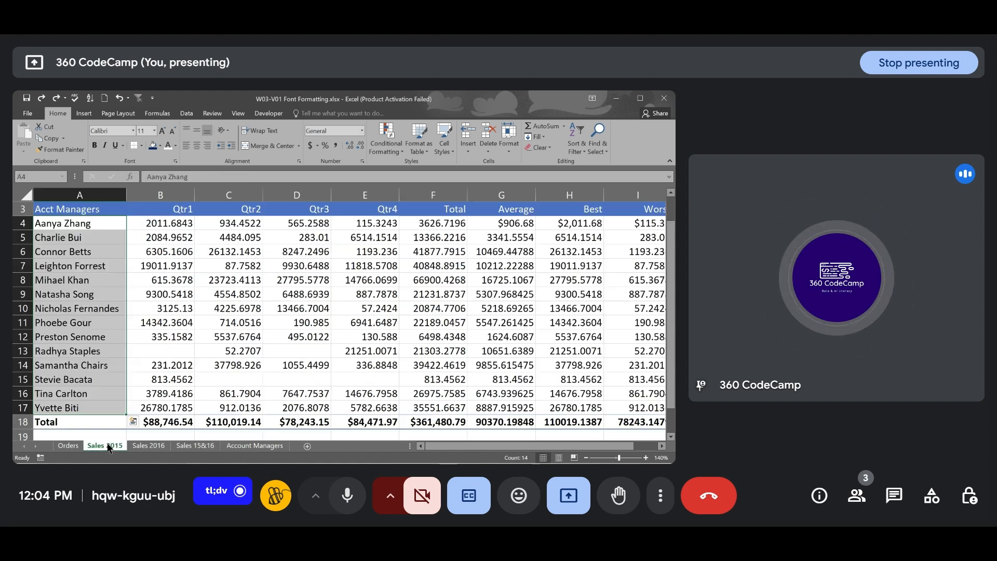
scroll(327, 393, "right", 2)
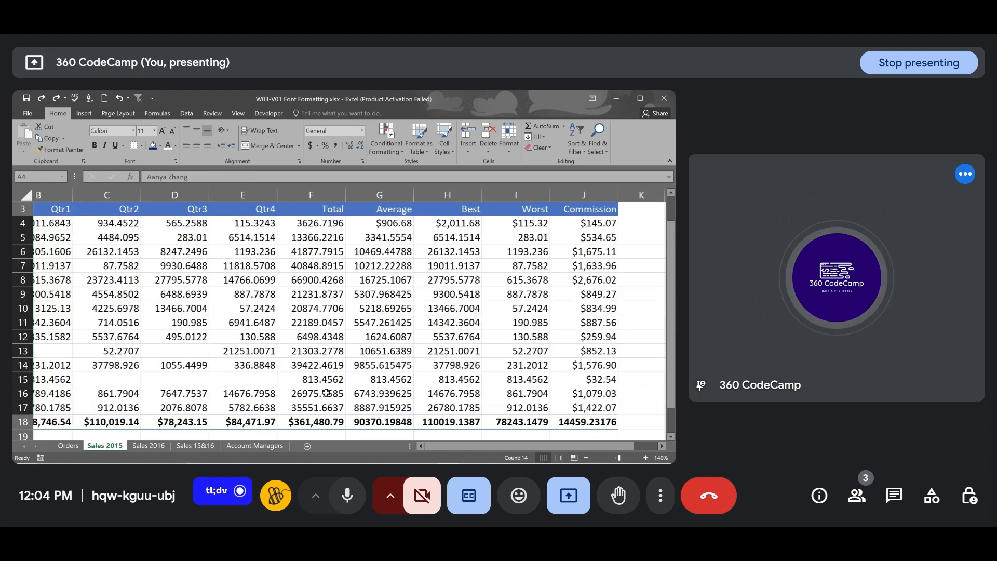
scroll(326, 393, "left", 2)
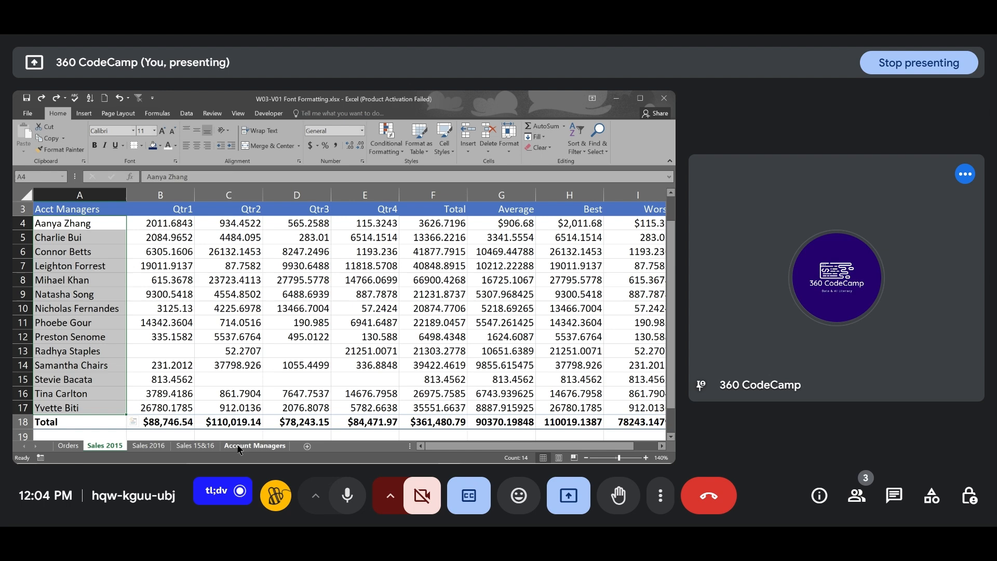
left_click(176, 447)
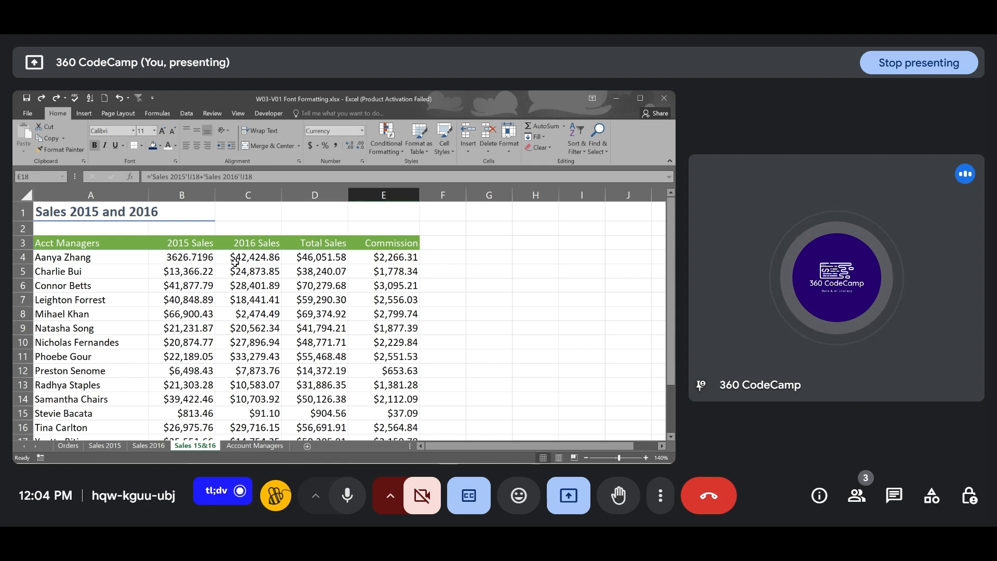
left_click(149, 446)
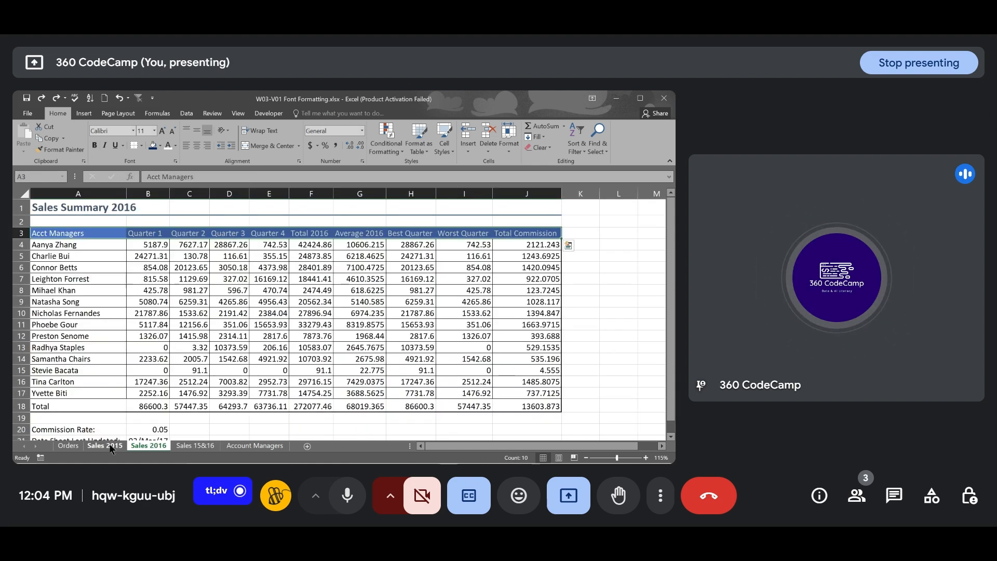
left_click(106, 446)
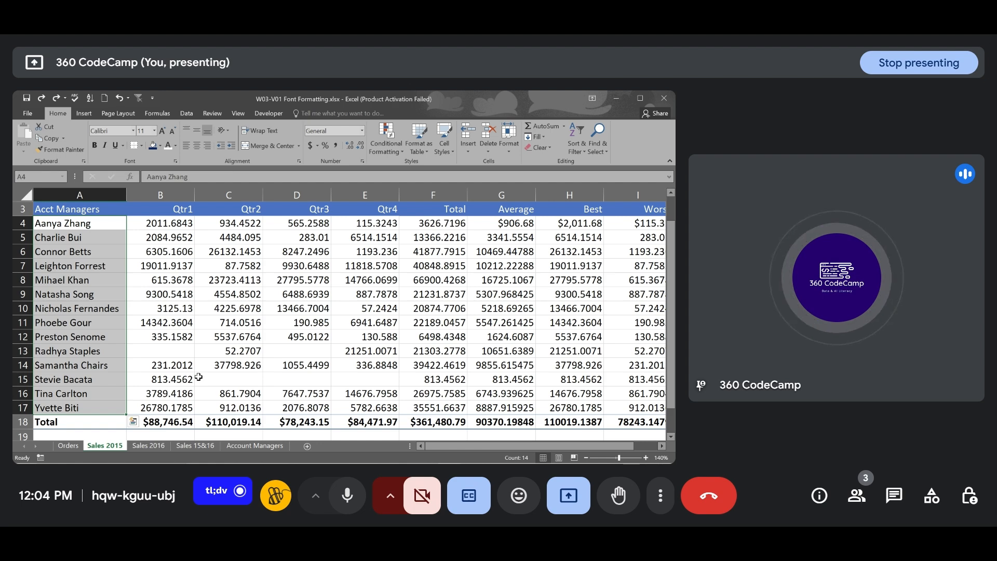
scroll(309, 355, "right", 2)
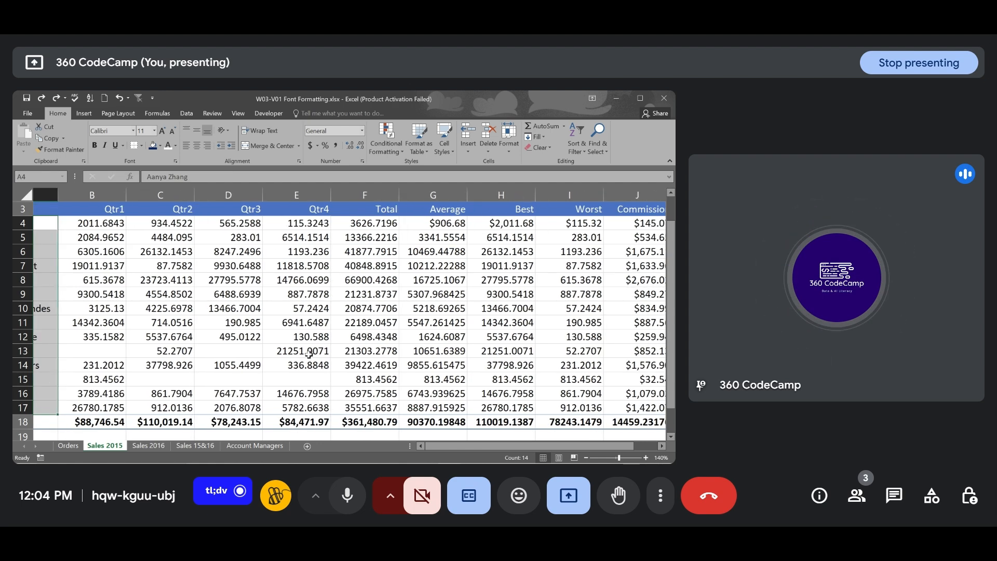
scroll(309, 355, "left", 2)
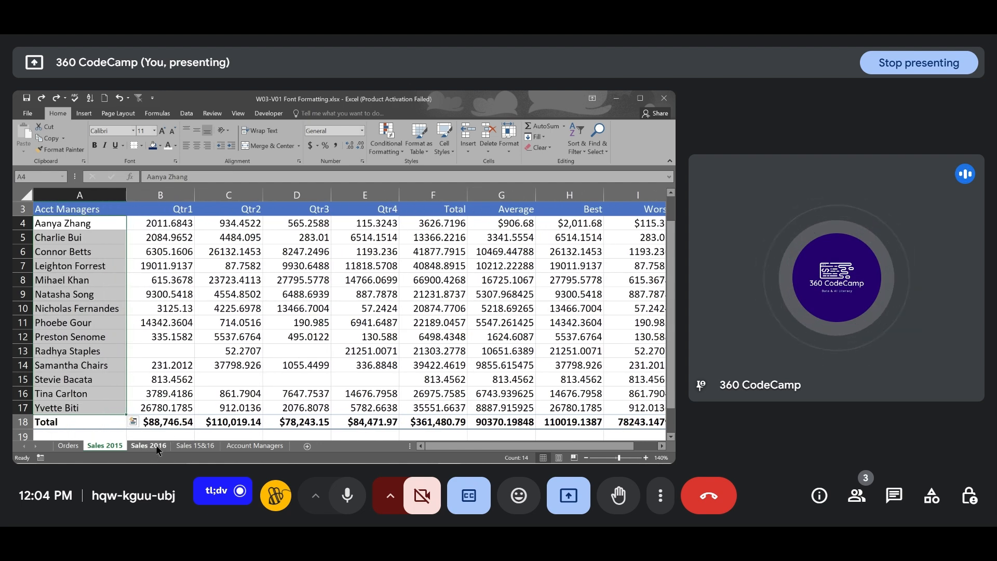
Examine the numeric cells B4:J18 on Sales 2016, along with the commission rate and update date beneath the table
left_click(159, 446)
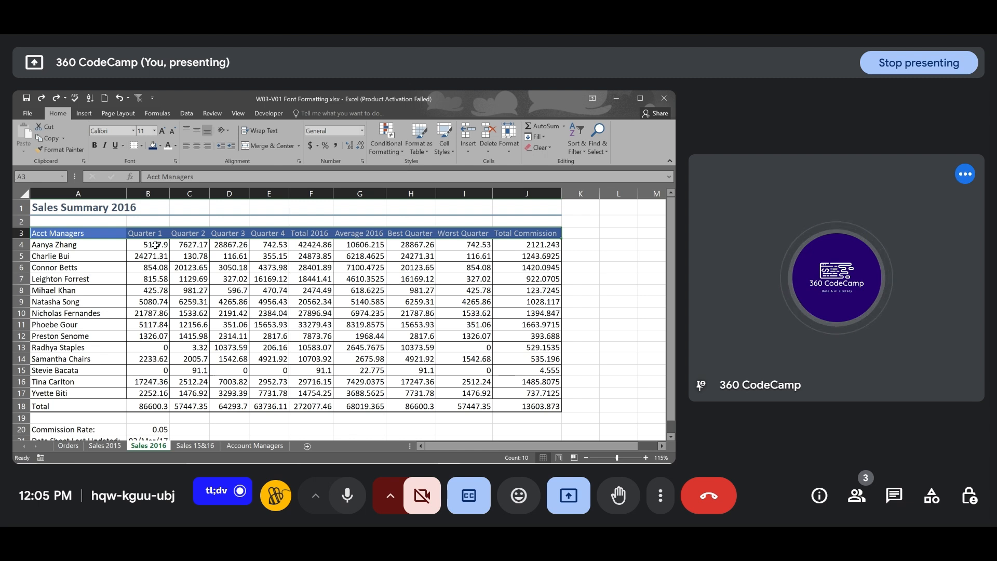
left_click_drag(156, 244, 508, 385)
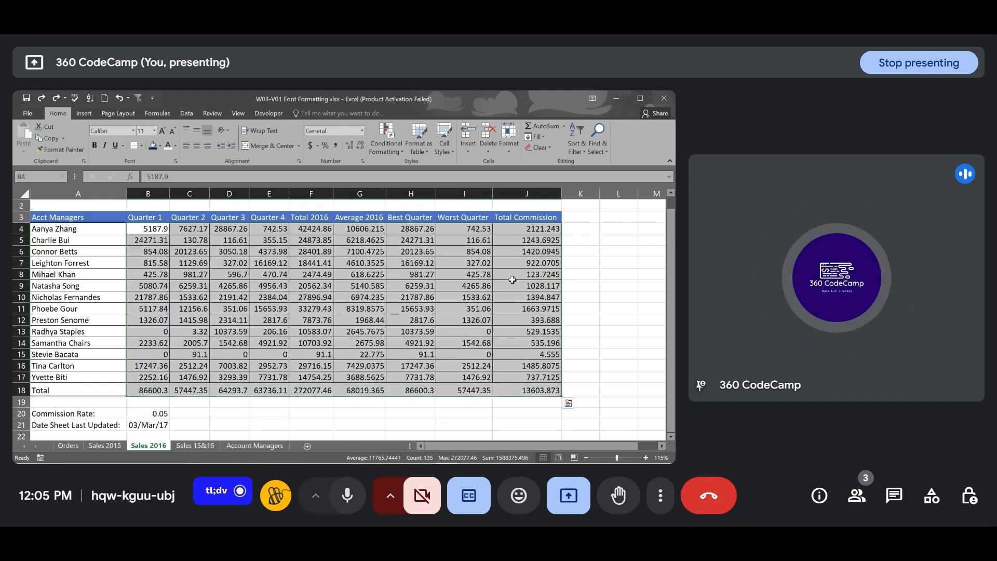
scroll(487, 274, "up", 1)
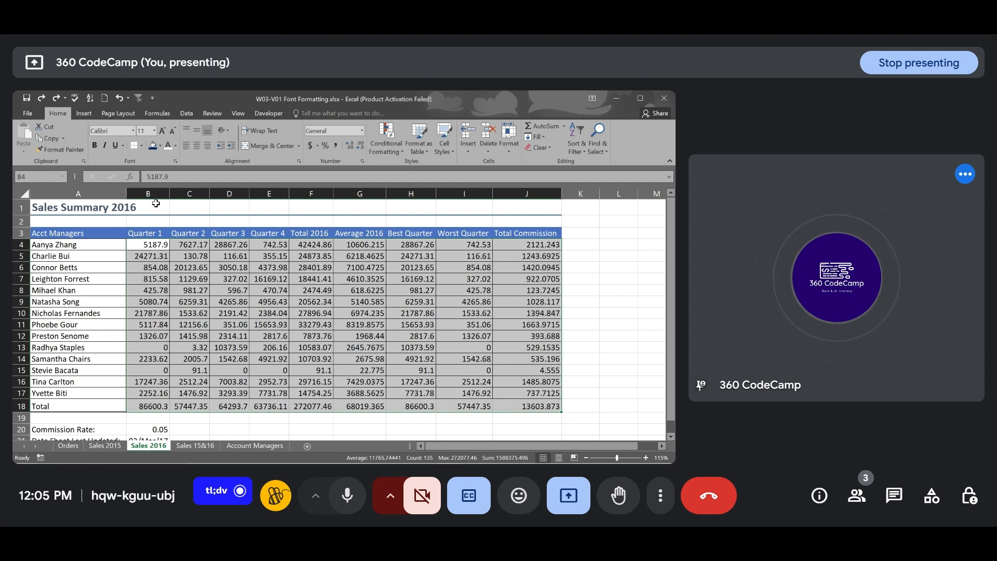
left_click_drag(153, 193, 470, 197)
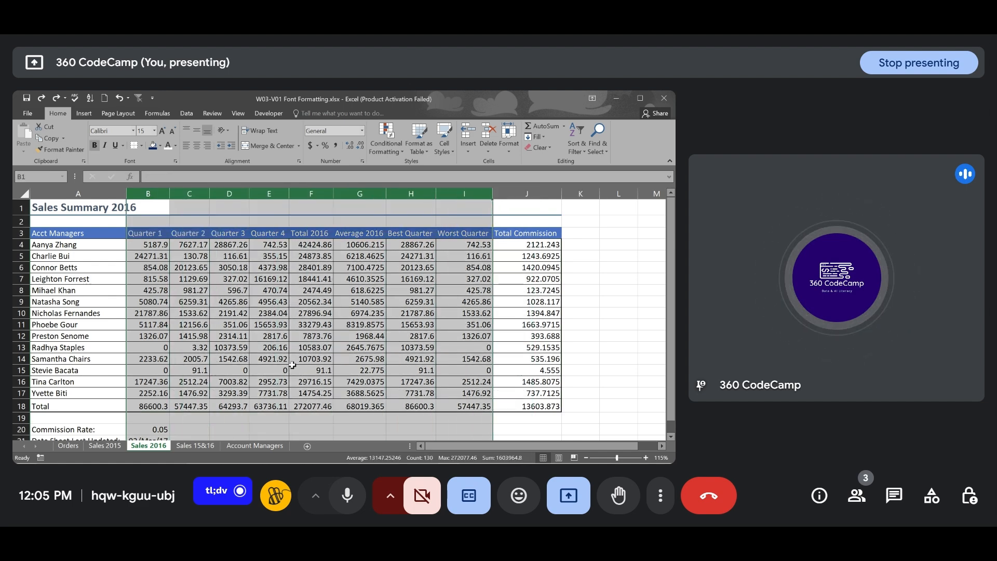
left_click(218, 410)
scroll(218, 410, "down", 2)
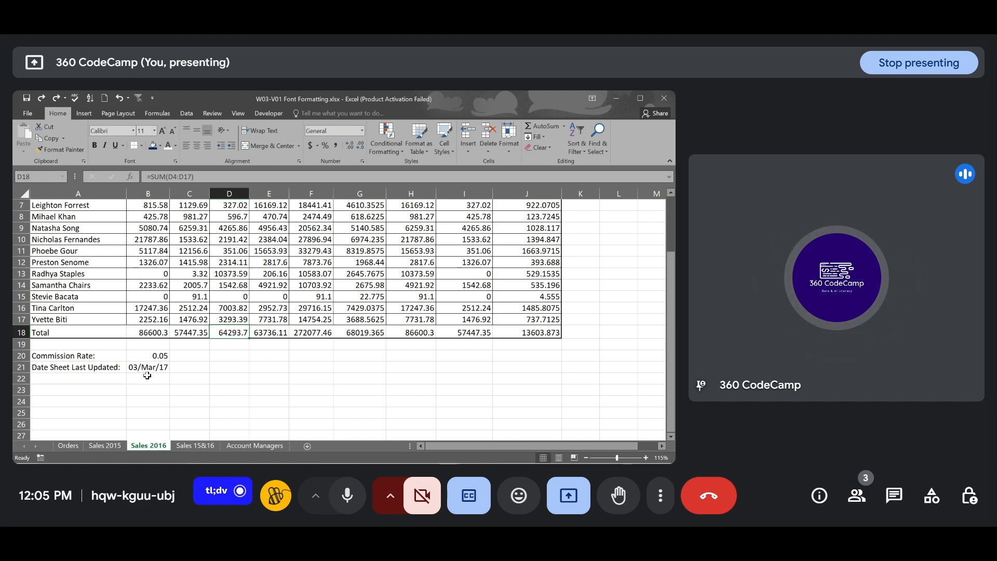
scroll(170, 307, "up", 2)
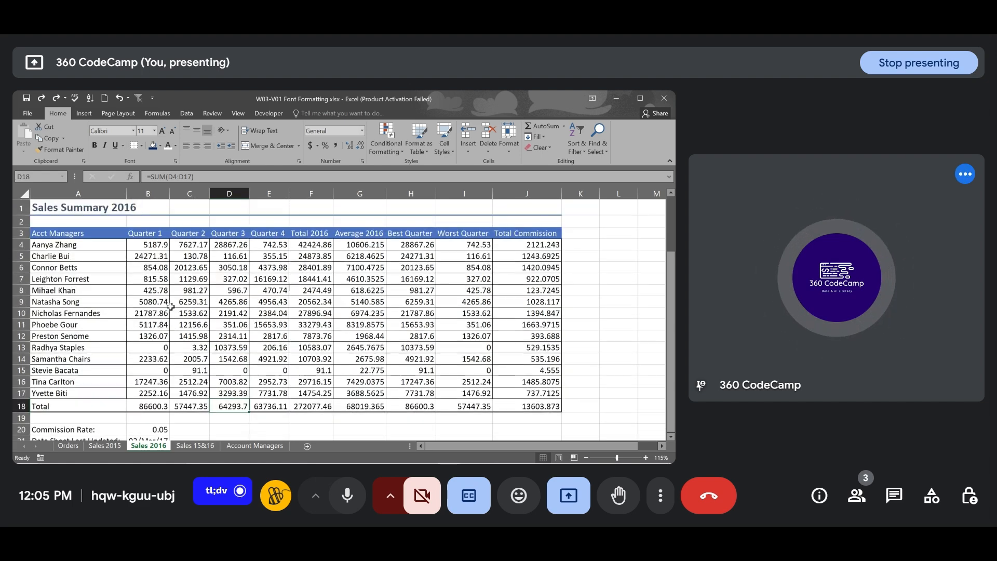
Apply the Currency number format to cells B4:J18 on Sales 2016
left_click_drag(153, 244, 406, 274)
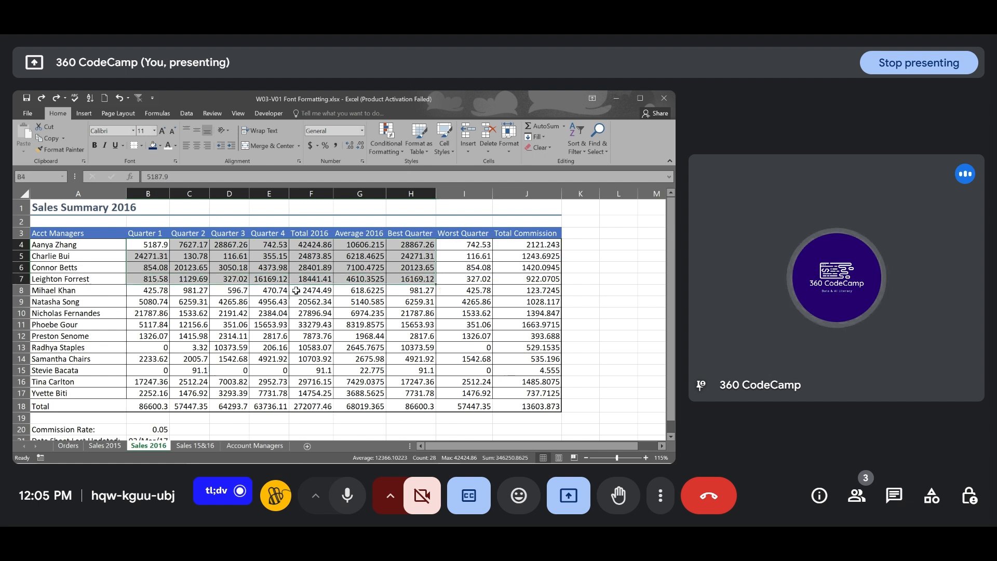
left_click(155, 248)
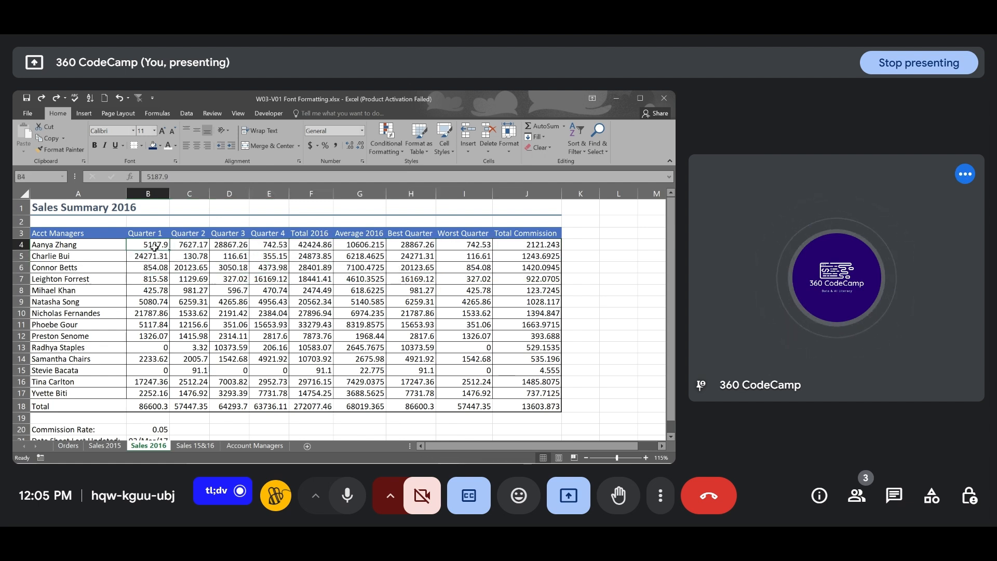
key("ctrl+shift+Right")
key("ctrl+shift+Down")
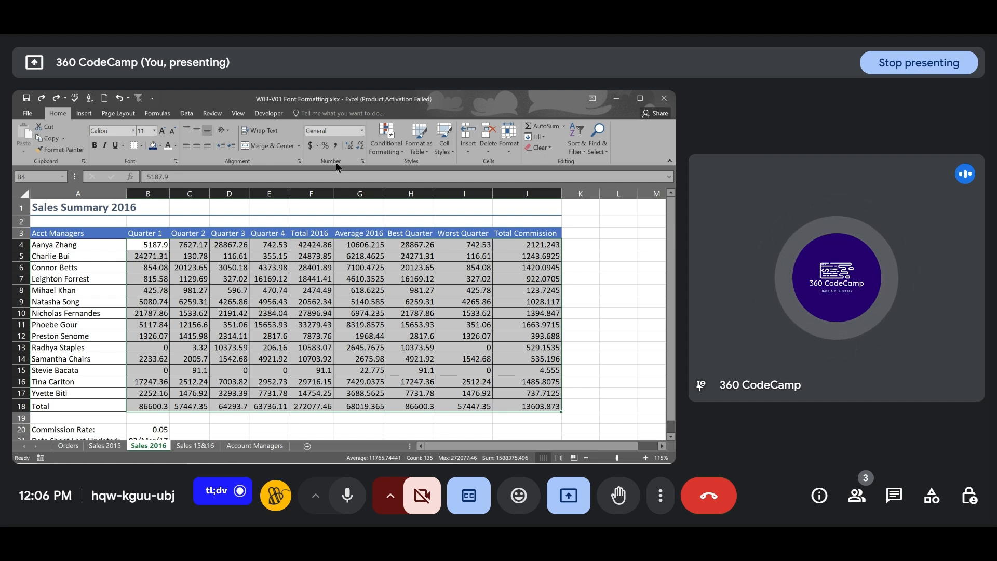
left_click(362, 134)
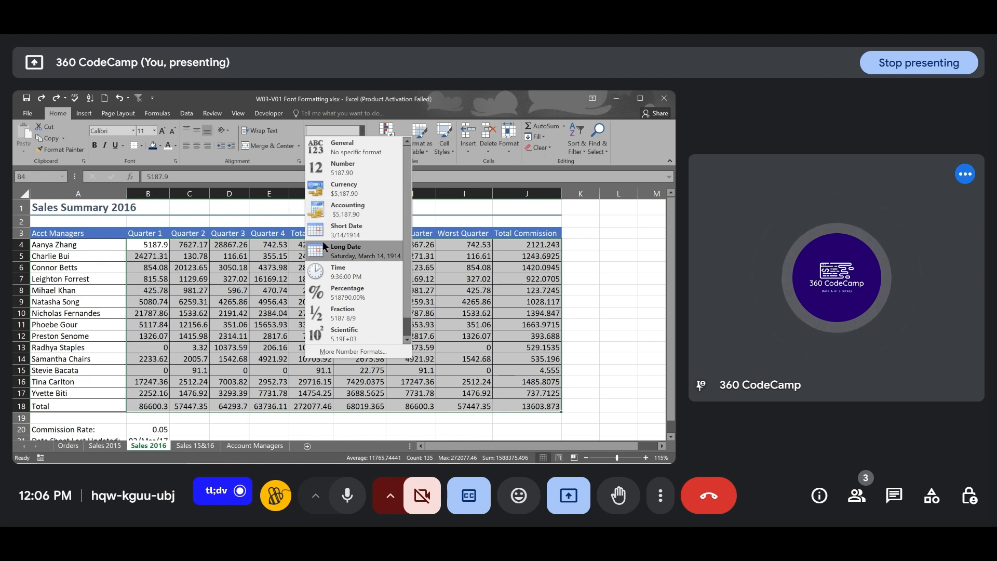
left_click(351, 190)
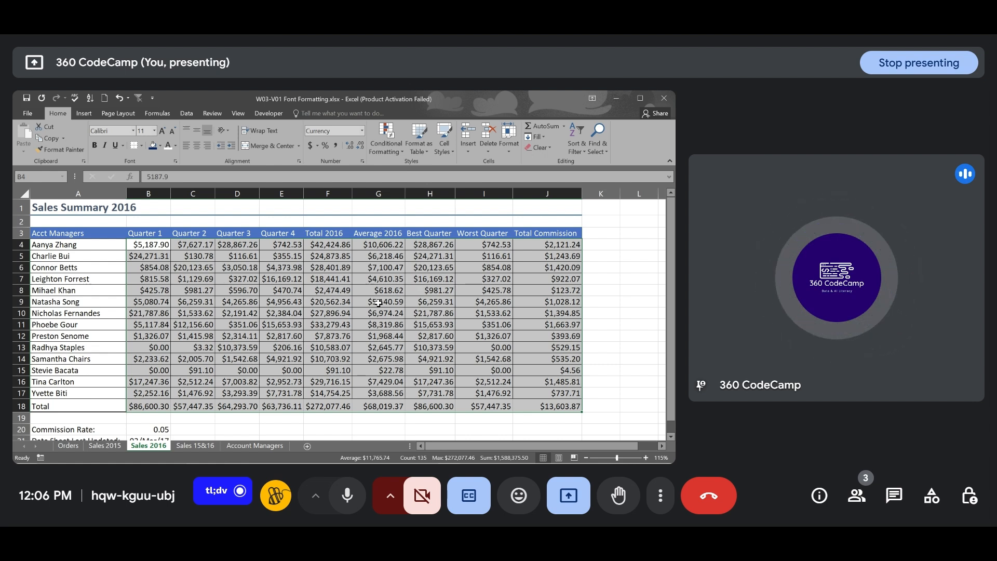
Open the additional accounting format settings for B4:J18 and choose the Currency category
left_click(318, 145)
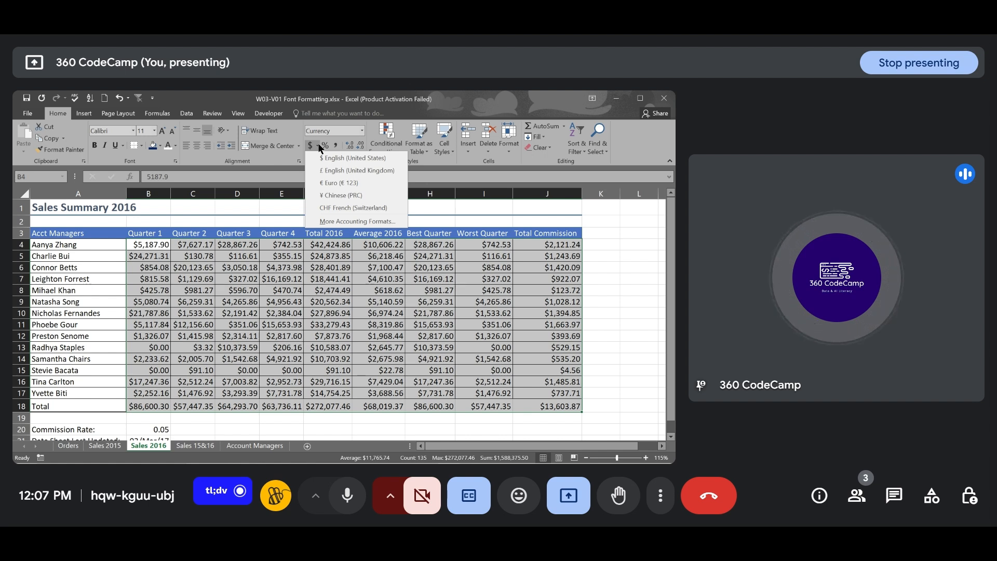
left_click(349, 222)
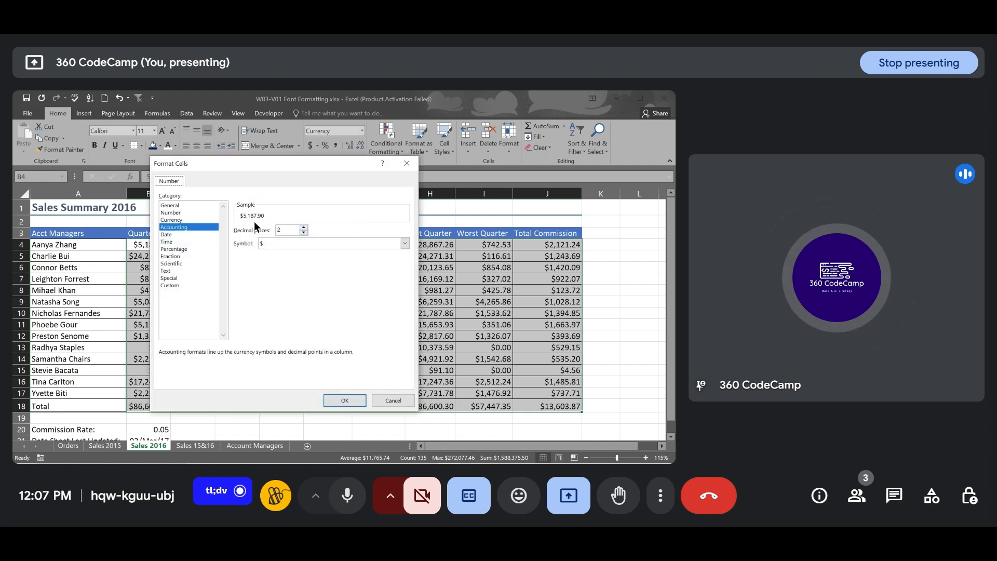
left_click(188, 219)
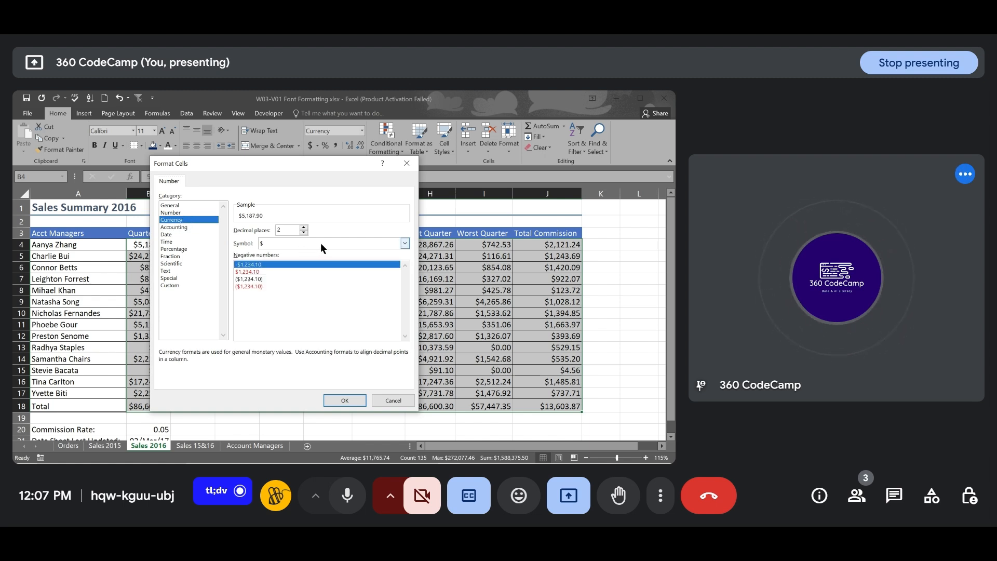
Examine the available Currency symbols for B4:J18, from the start of the list through the rupee entries to Arabic (Qatar)
left_click(405, 244)
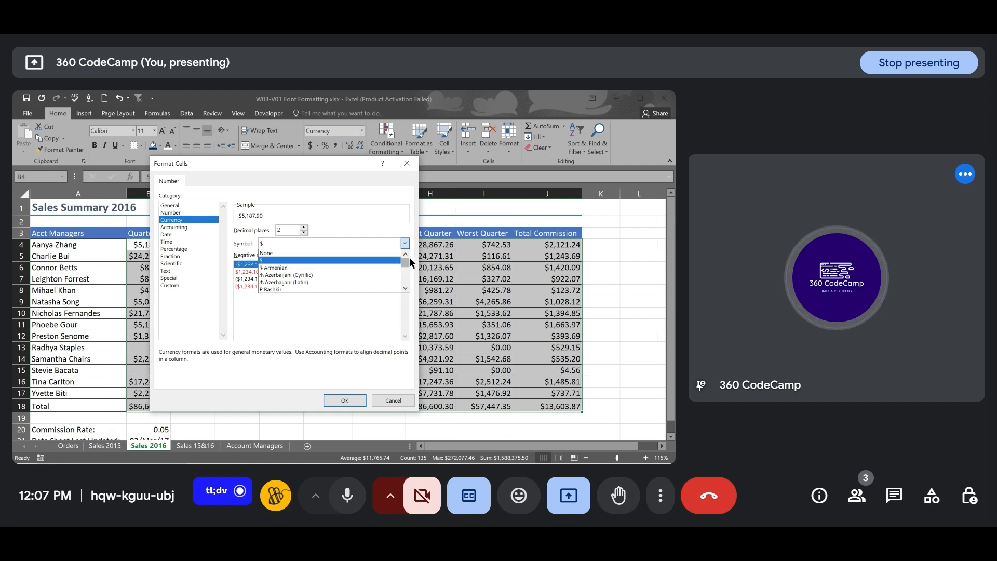
mouse_move(407, 262)
left_mouse_down()
mouse_move(406, 294)
mouse_move(407, 273)
left_mouse_up()
scroll(408, 271, "up", 5)
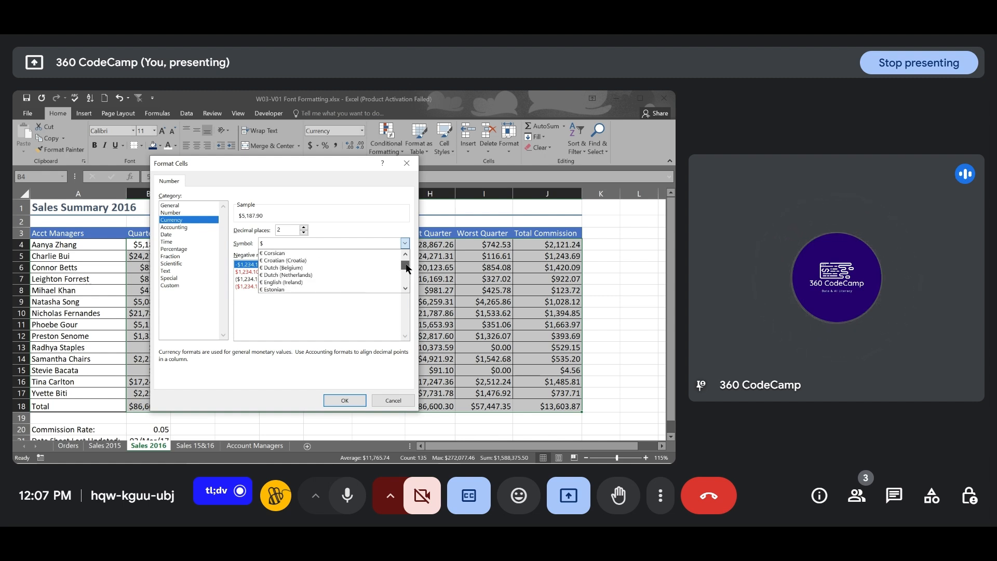
scroll(407, 271, "up", 3)
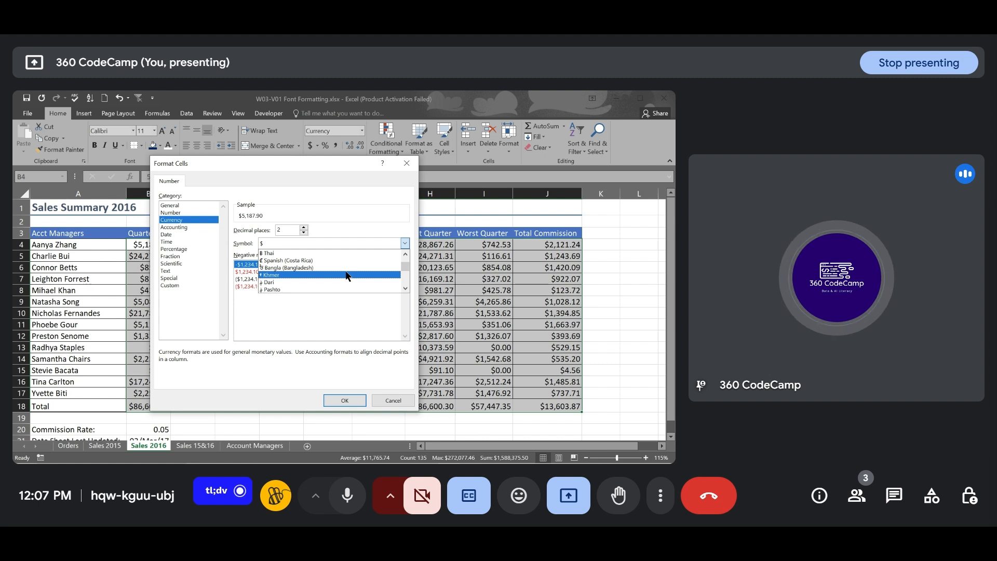
key("Down")
key("Down")
key("Down")
key("Down")
key("Down")
key("Down")
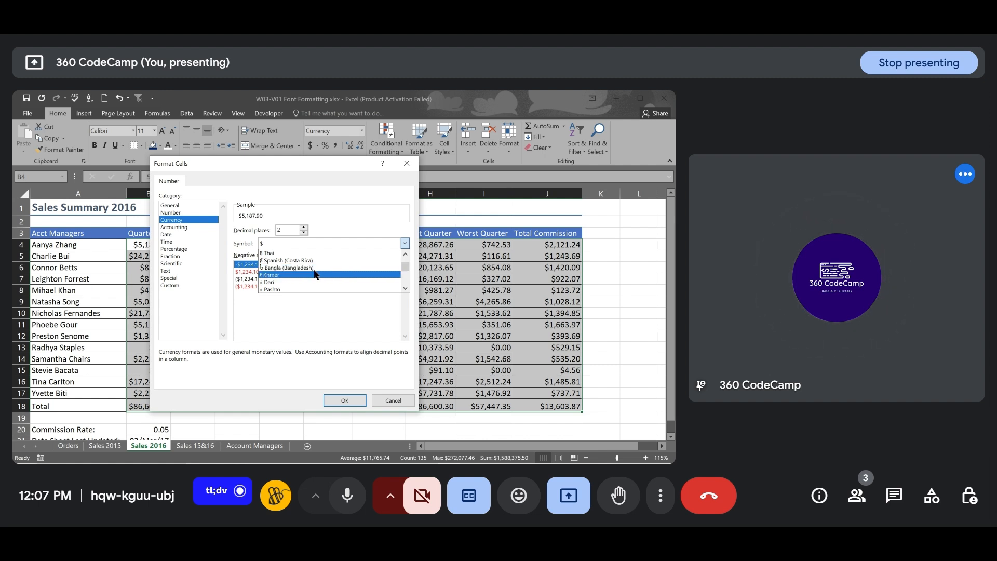
key("Down")
key("Down")
key("Down")
key("Down")
key("Down")
key("Down")
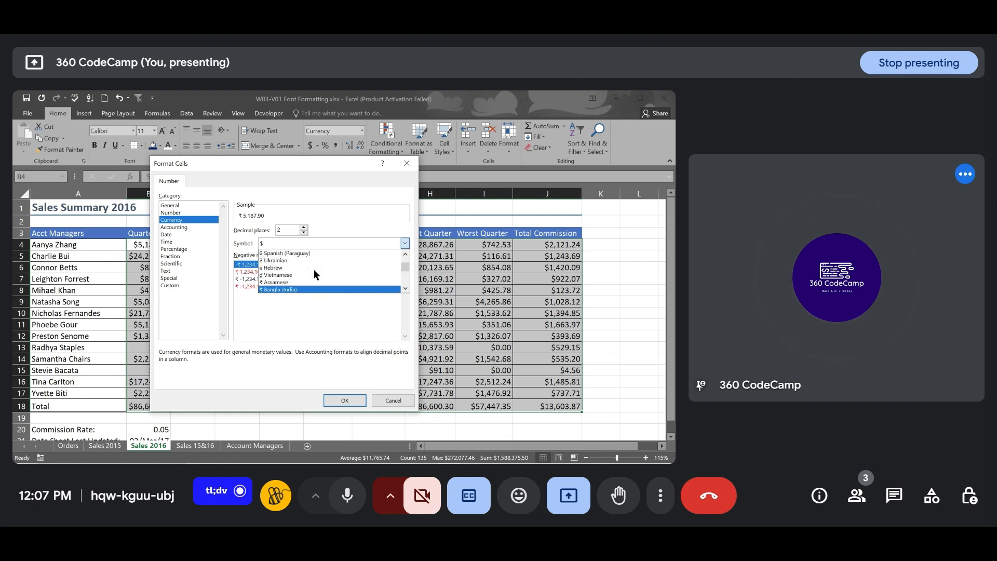
key("Down")
key("Down")
key("Down")
key("Down")
key("Down")
key("Down")
key("Down")
key("Down")
key("Down")
key("Down")
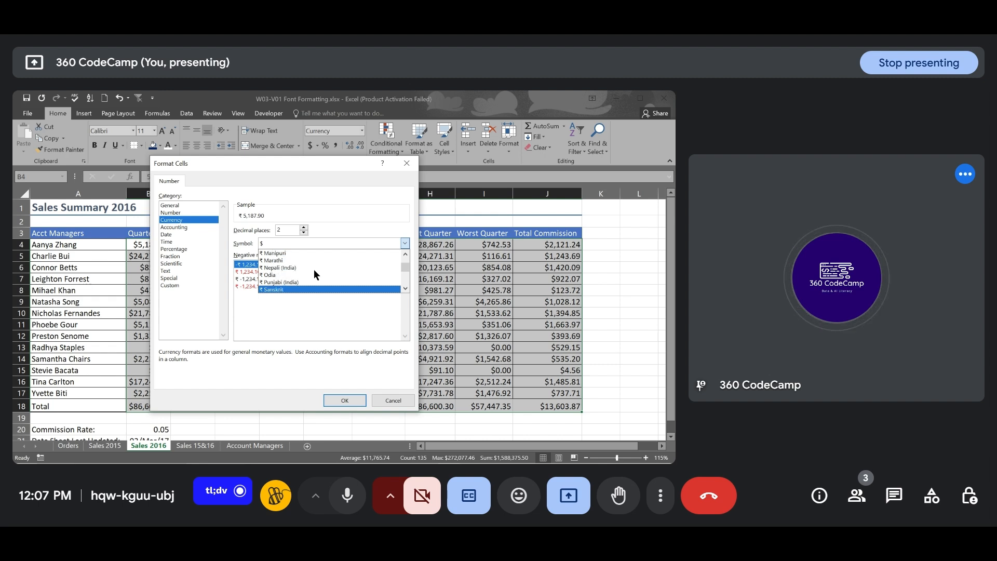
key("Down")
key("Down")
key("Down")
key("Down")
key("Down")
key("Down")
key("Down")
key("Down")
key("Down")
key("Down")
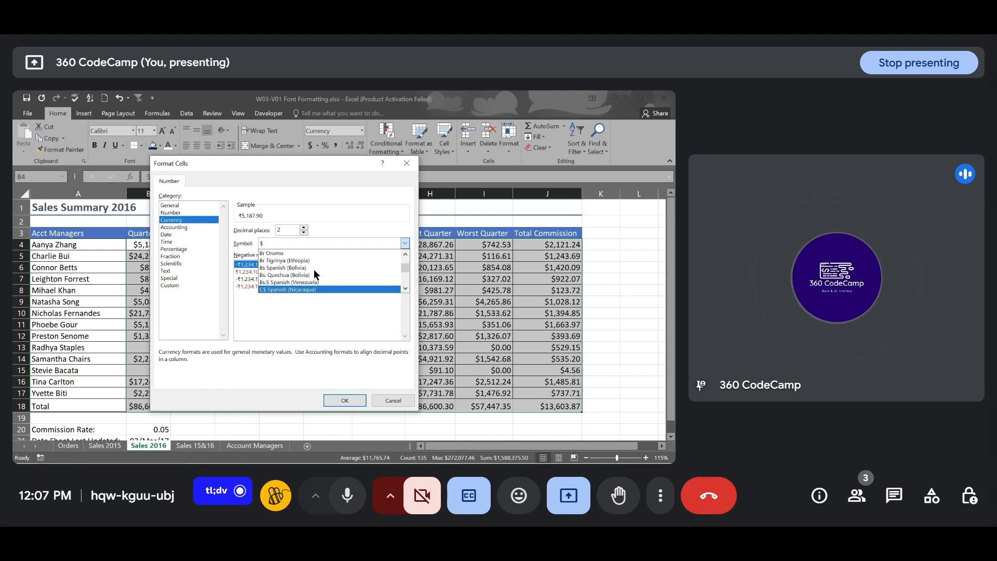
key("Down")
key("Down")
key("Down")
key("Down")
key("Down")
key("Down")
key("Down")
key("Down")
key("Down")
key("Down")
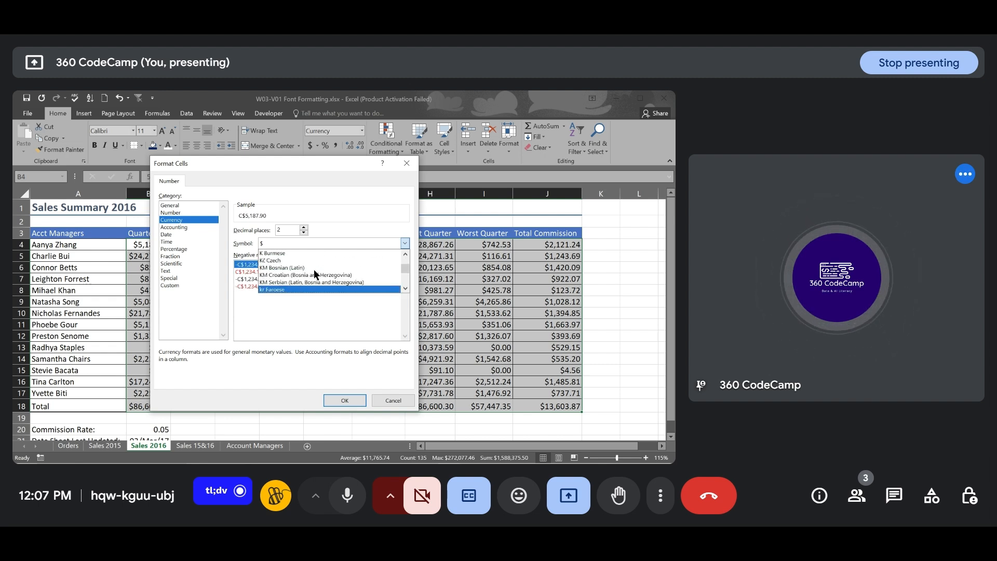
key("Down")
key("Down")
key("Down")
key("Down")
key("Down")
key("Down")
key("Down")
key("Down")
key("Down")
key("Down")
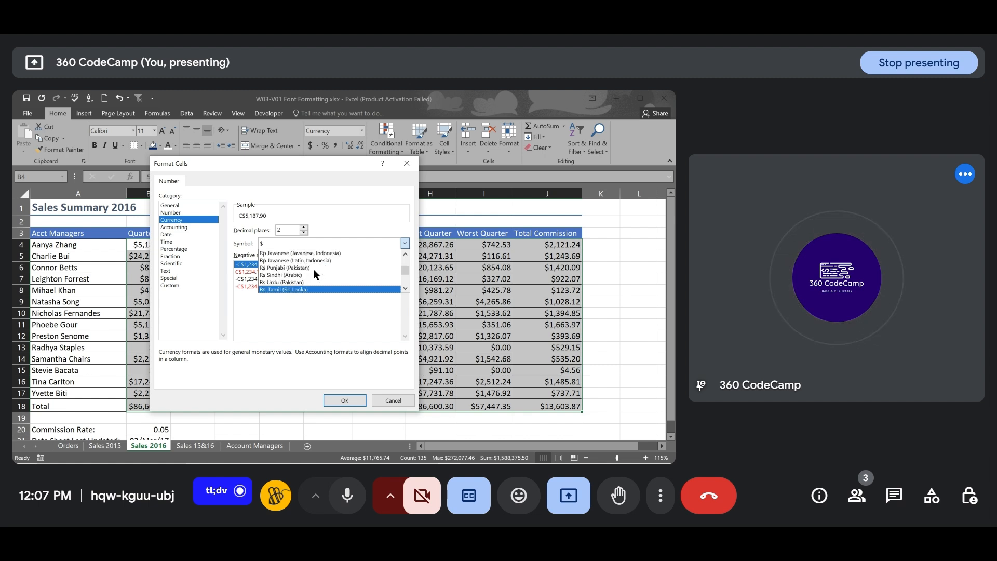
key("Down")
key("Down")
key("Down")
key("Down")
key("Down")
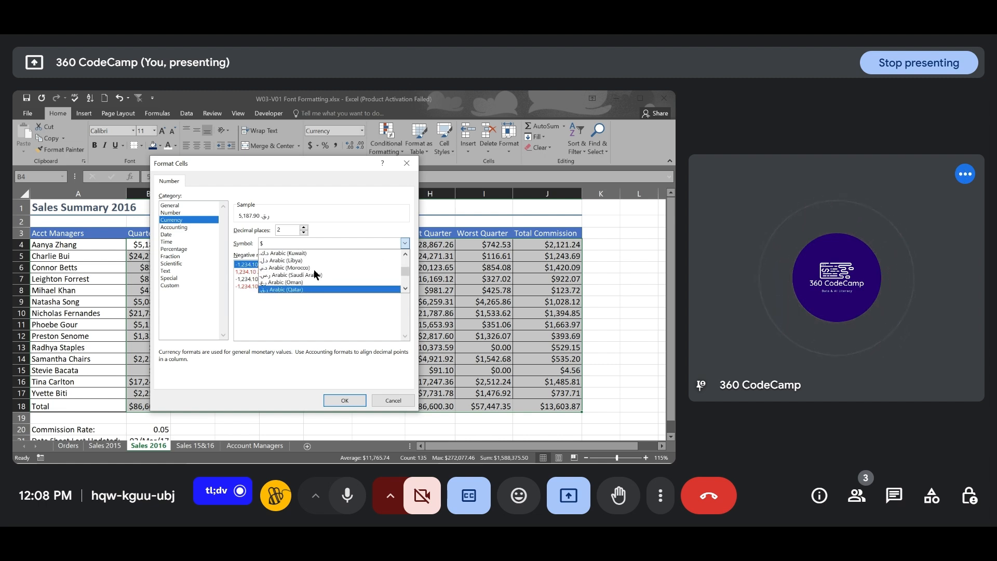
Review the Currency symbols in reverse, from Arabic (Qatar) back to the euro entry for Spanish (Spain, Traditional Sort)
key("Up")
key("Up")
key("Up")
key("Up")
key("Up")
key("Up")
key("Up")
key("Up")
key("Up")
key("Up")
key("Up")
key("Up")
key("Up")
key("Up")
key("Up")
key("Up")
key("Up")
key("Up")
key("Up")
key("Up")
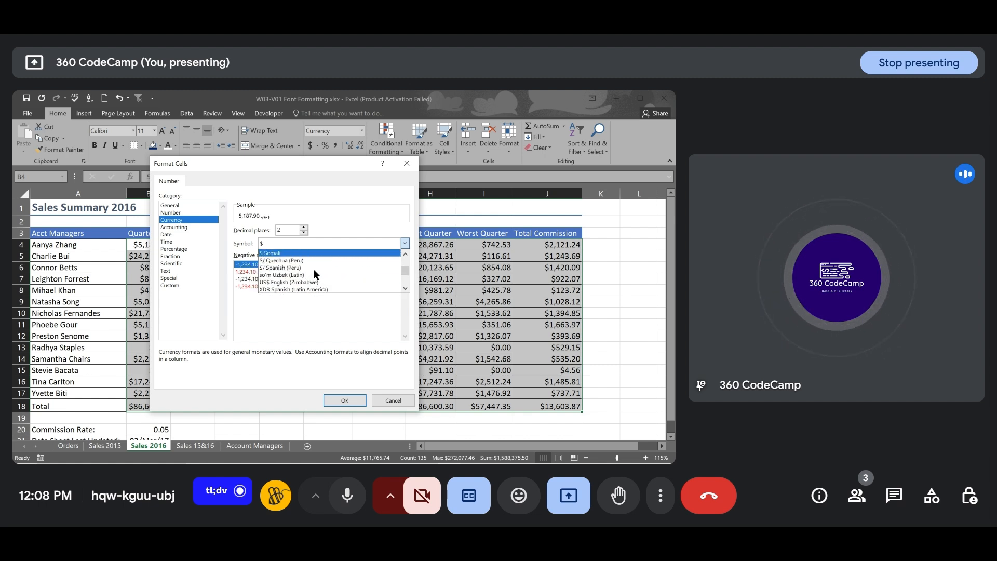
key("Up")
key("Up")
key("Up")
key("Up")
key("Up")
key("Up")
key("Up")
key("Up")
key("Up")
key("Up")
key("Up")
key("Up")
key("Up")
key("Up")
key("Up")
key("Up")
key("Up")
key("Up")
key("Up")
key("Up")
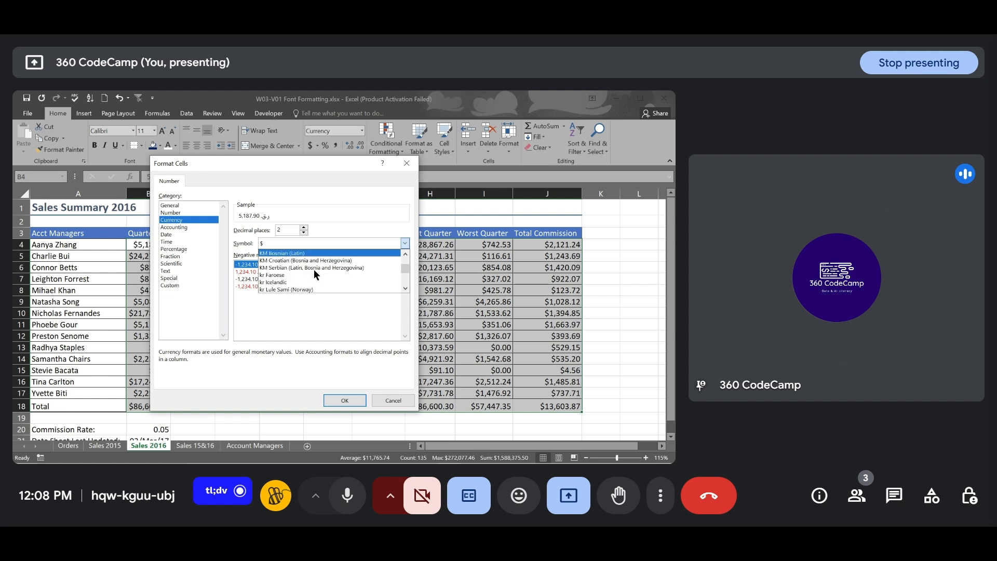
key("Up")
key("Up")
key("Up")
key("Up")
key("Up")
key("Up")
key("Up")
key("Up")
key("Up")
key("Up")
key("Up")
key("Up")
key("Up")
key("Up")
key("Up")
key("Up")
key("Up")
key("Up")
key("Up")
key("Up")
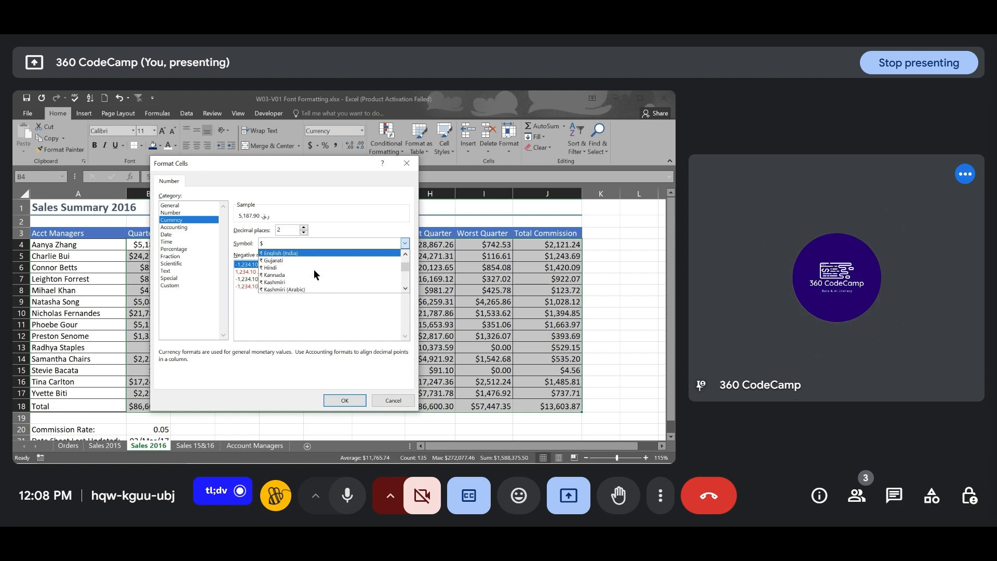
key("Up")
key("Up")
key("Up")
key("Up")
key("Up")
key("Up")
key("Up")
key("Up")
key("Up")
key("Up")
key("Up")
key("Up")
key("Up")
key("Up")
key("Up")
key("Up")
key("Up")
key("Up")
key("Up")
key("Up")
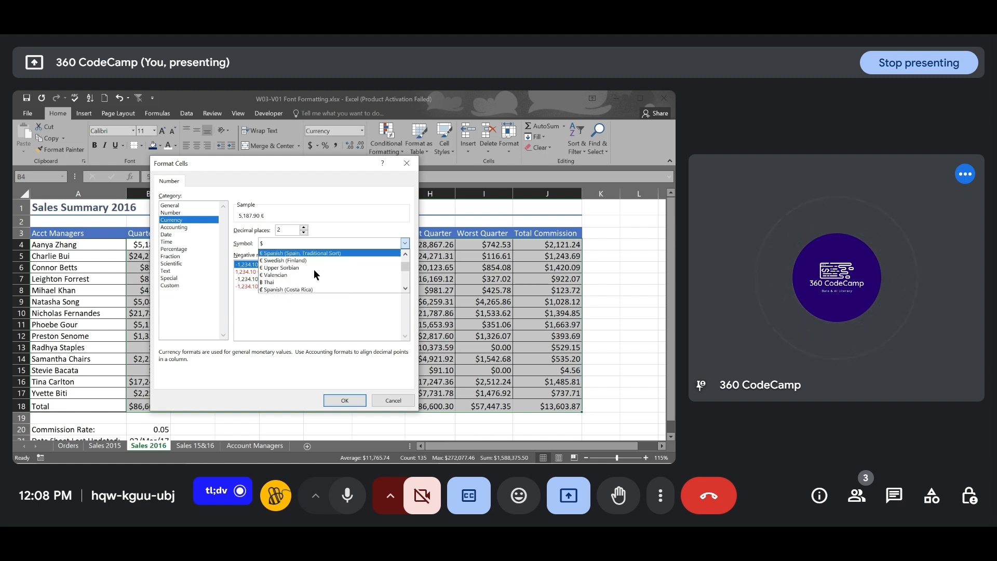
Examine the Currency symbols from the euro entry for Spanish (Spain, Traditional Sort) down to Spanish (Paraguay)
key("Down")
key("Down")
key("Down")
key("Down")
key("Down")
key("Down")
key("Down")
key("Down")
key("Down")
key("Down")
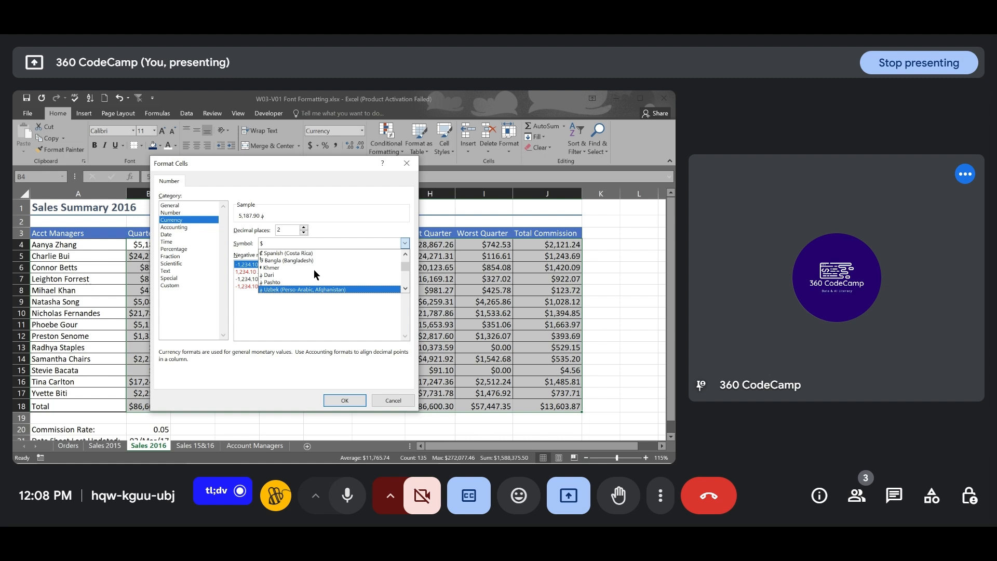
key("Down")
key("Down")
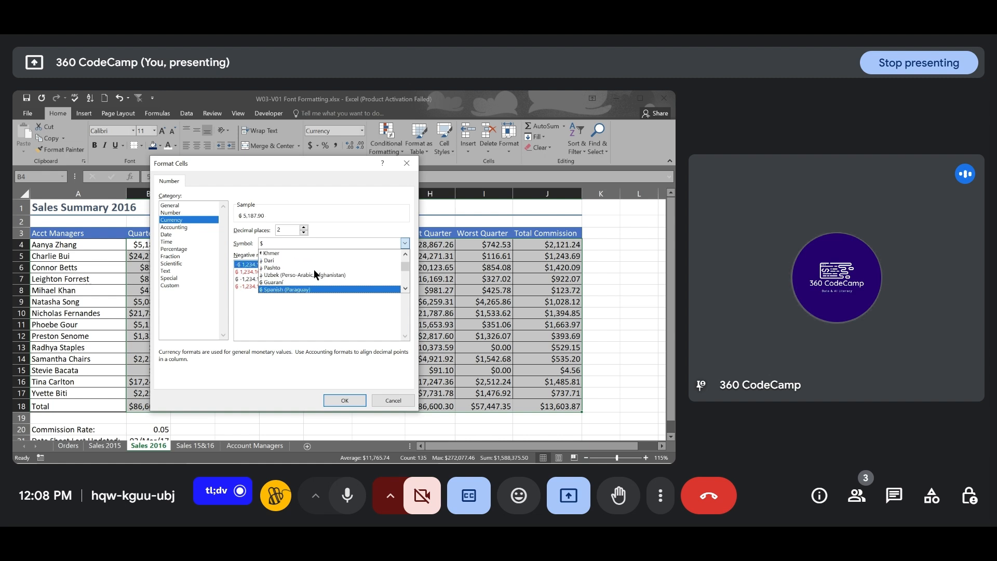
Find the Nigerian naira symbol entry ₦ Igbo in the Currency symbols and apply it to cells B4:J18
key("Up")
key("Up")
key("Up")
key("Up")
key("Up")
key("Up")
key("Up")
key("Up")
key("Up")
key("Up")
key("Up")
key("Up")
key("Up")
key("Up")
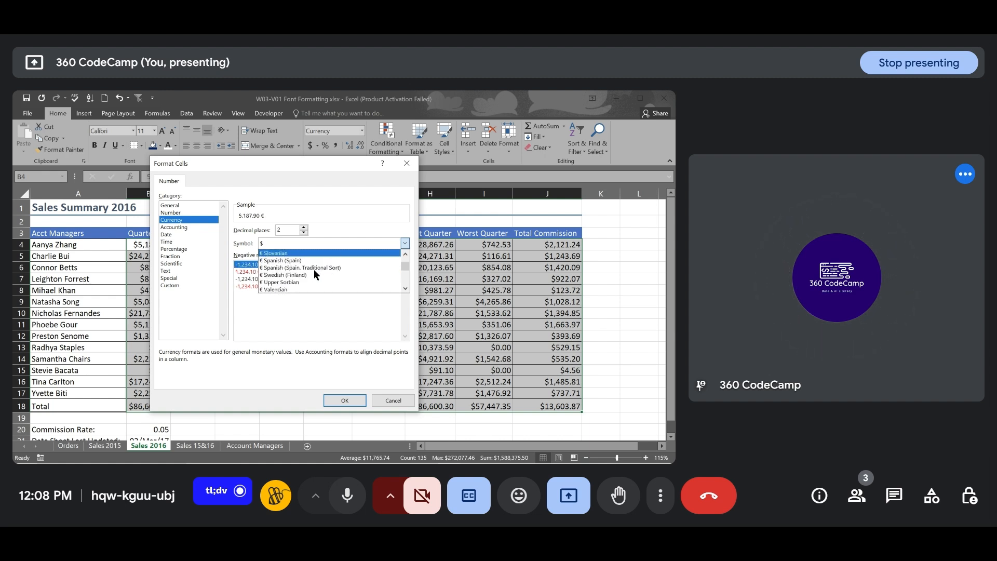
key("Up")
key("Up")
key("Up")
key("Up")
key("Up")
key("Up")
key("Up")
key("Up")
key("Up")
key("Up")
key("Up")
key("Up")
key("Up")
key("Up")
key("Up")
key("Up")
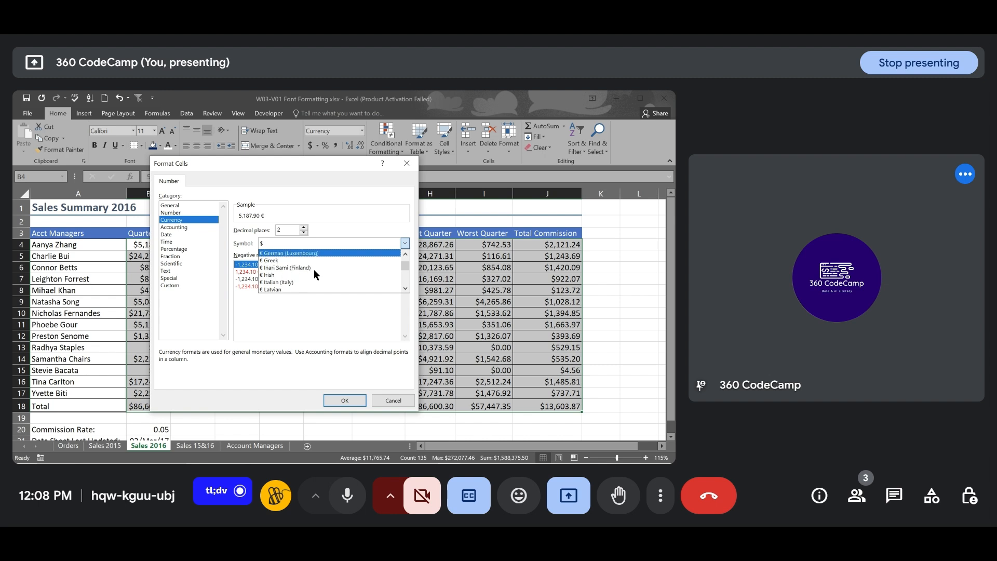
key("Up")
key("Up")
key("Up")
key("Up")
key("Up")
key("Up")
key("Up")
key("Up")
key("Up")
key("Up")
key("Up")
key("Up")
key("Up")
key("Up")
key("Up")
key("Up")
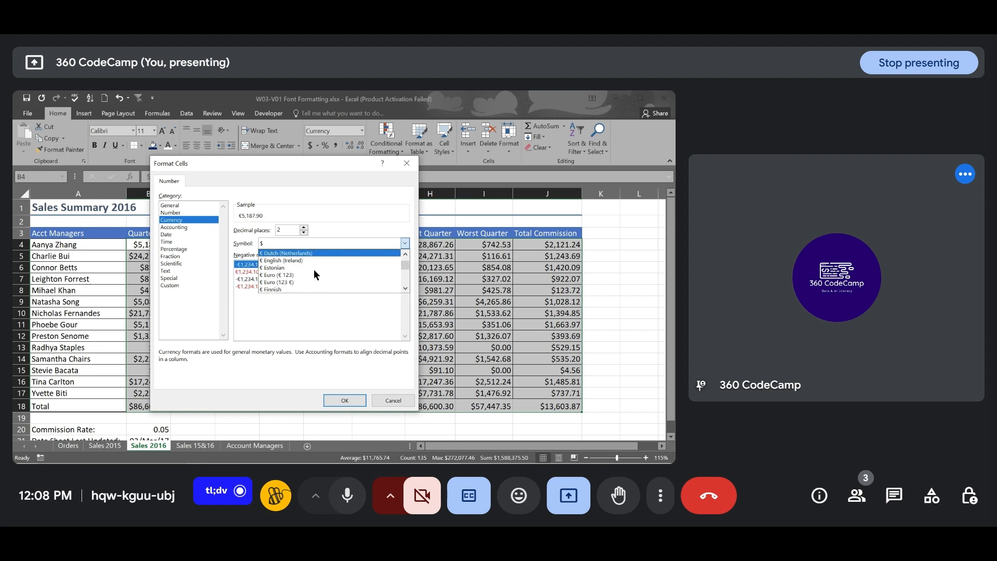
key("Up")
key("Up")
key("Up")
key("Up")
key("Up")
key("Up")
key("Up")
key("Up")
key("Up")
key("Up")
key("Up")
key("Up")
key("Up")
key("Up")
key("Up")
key("Up")
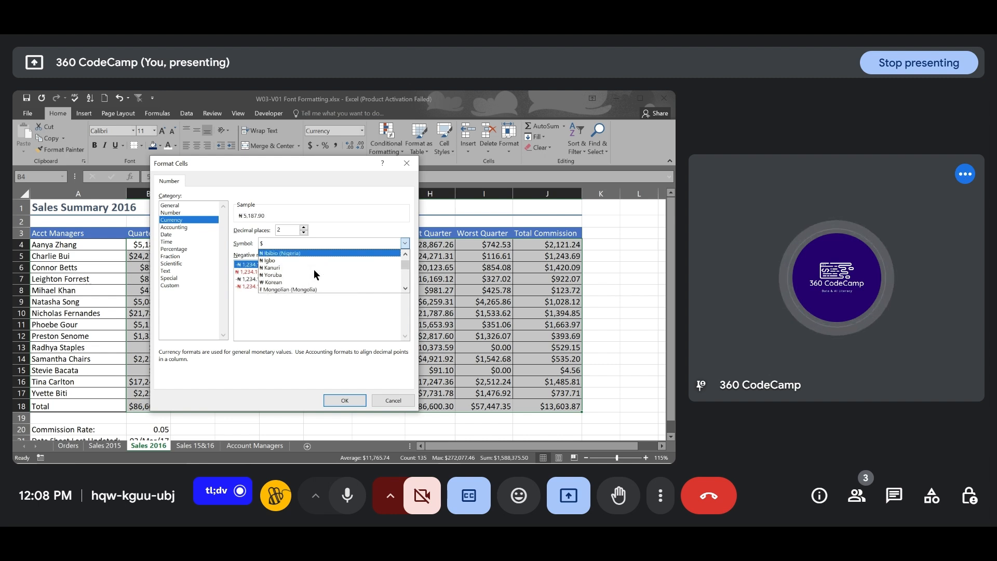
left_click(285, 261)
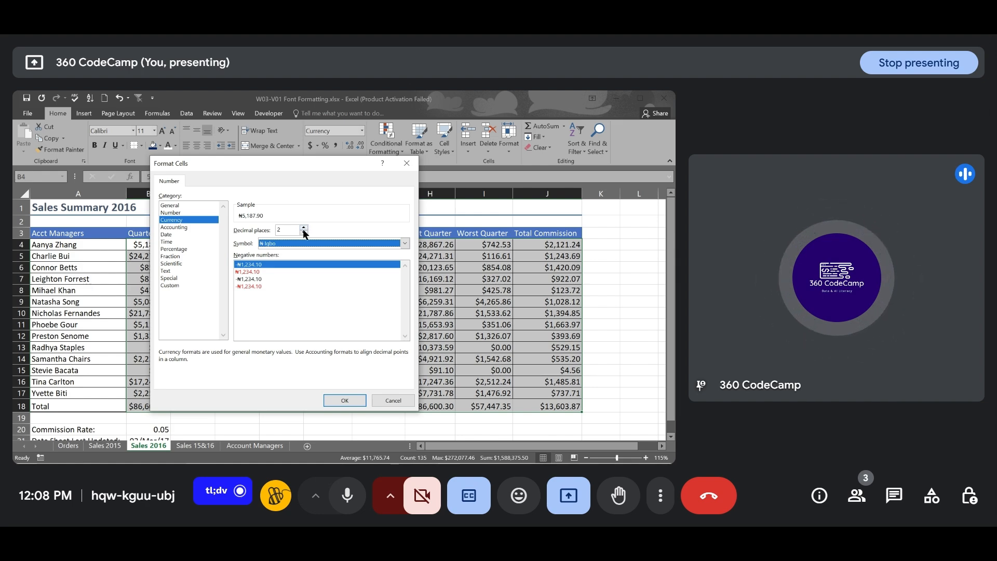
left_click(344, 398)
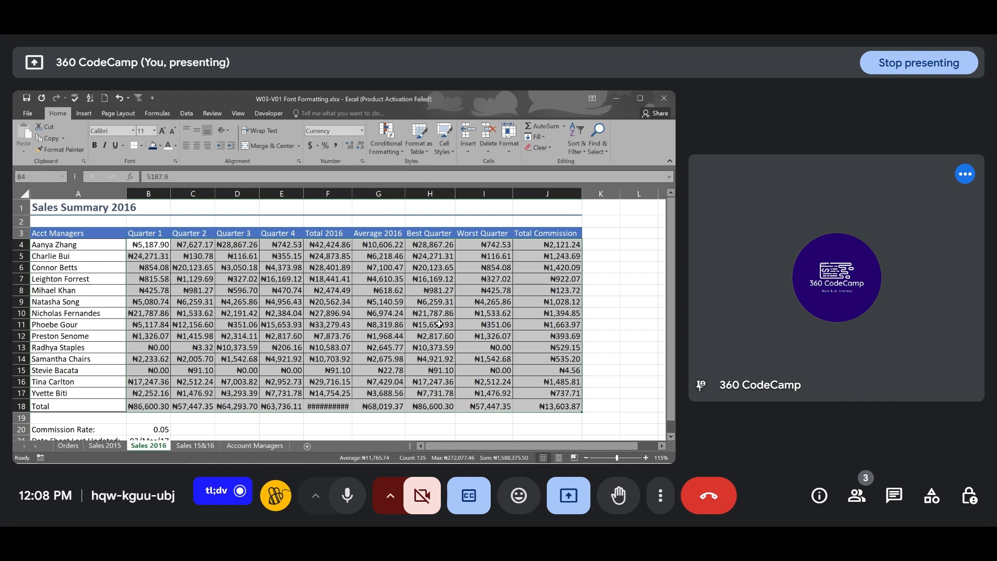
left_click(409, 300)
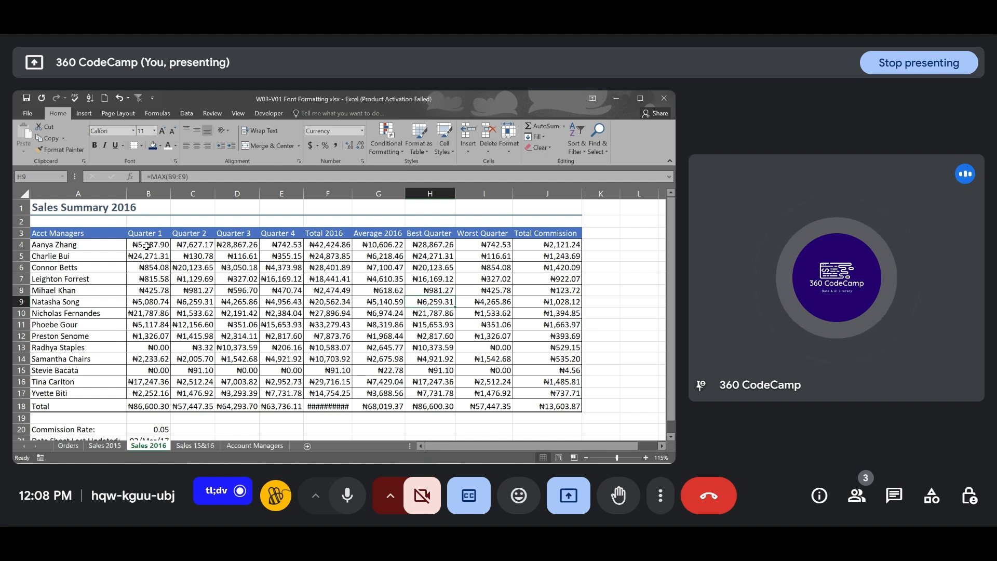
Try the Accounting number format on cells B4:J18 and undo it
left_click_drag(147, 246, 557, 407)
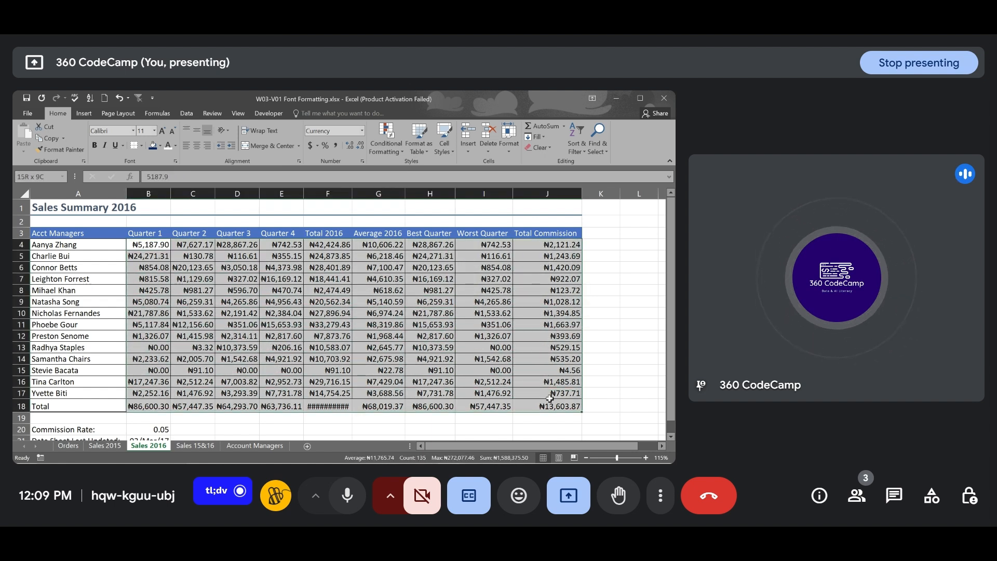
left_click(363, 134)
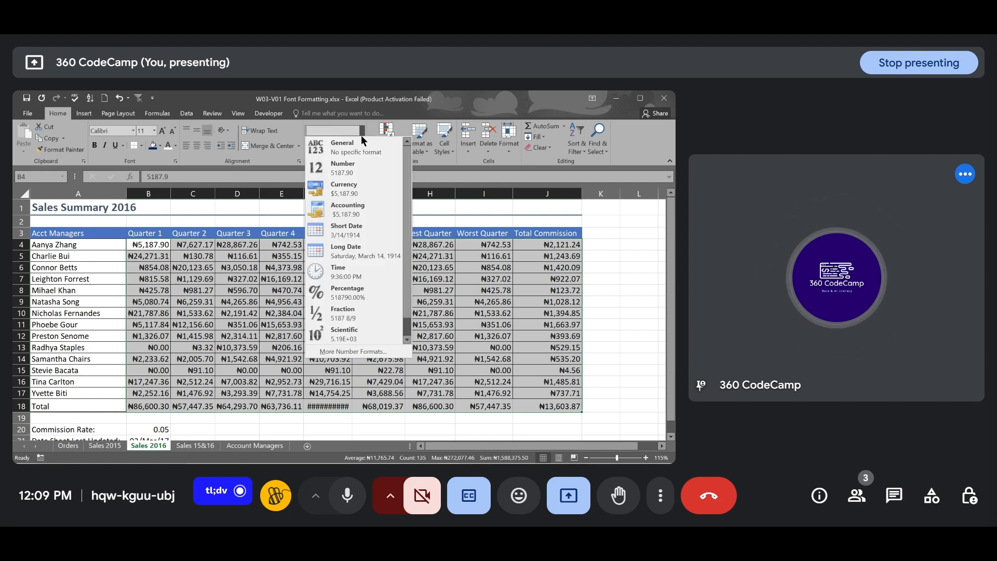
left_click(362, 210)
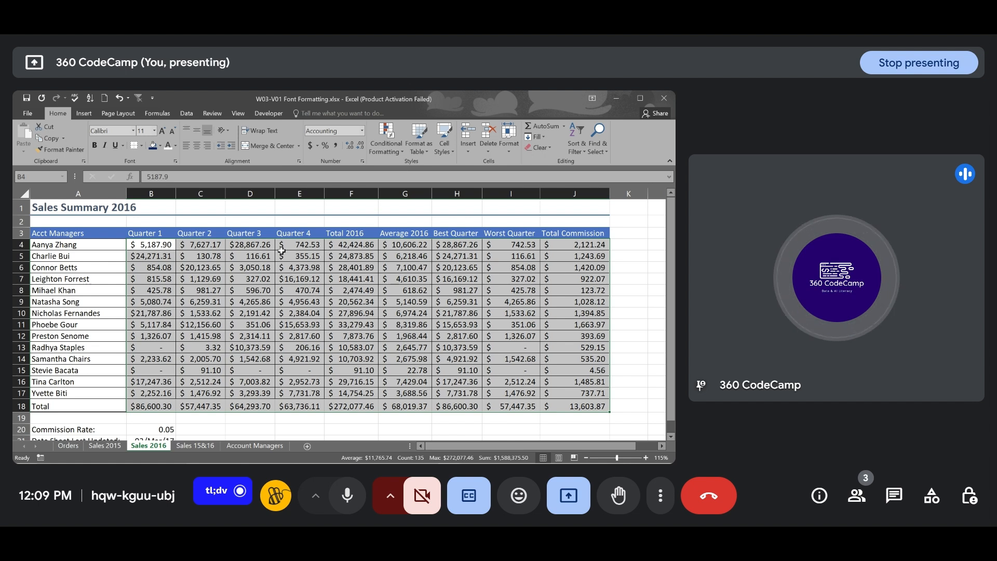
left_click(294, 277)
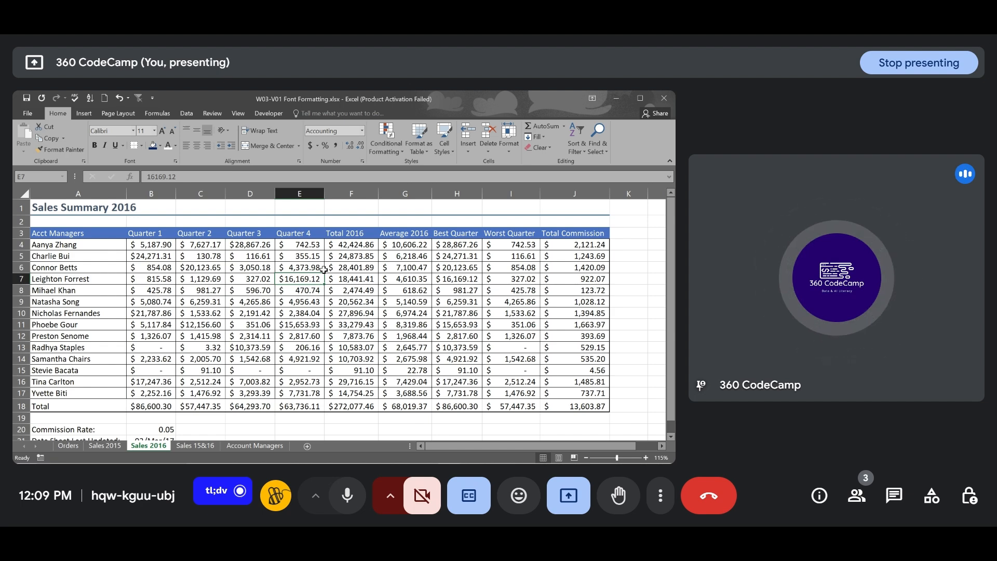
key("ctrl+z")
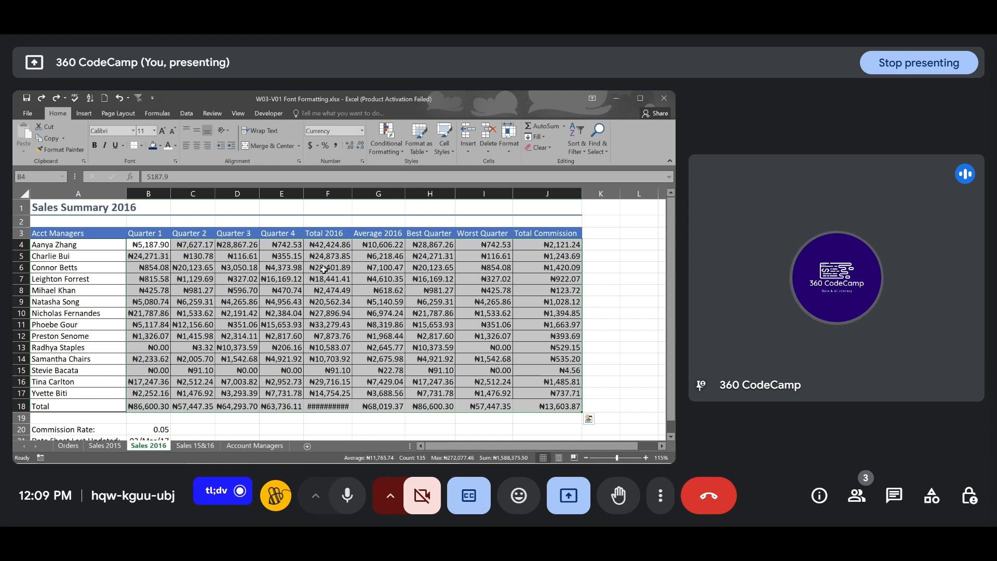
left_click(431, 307)
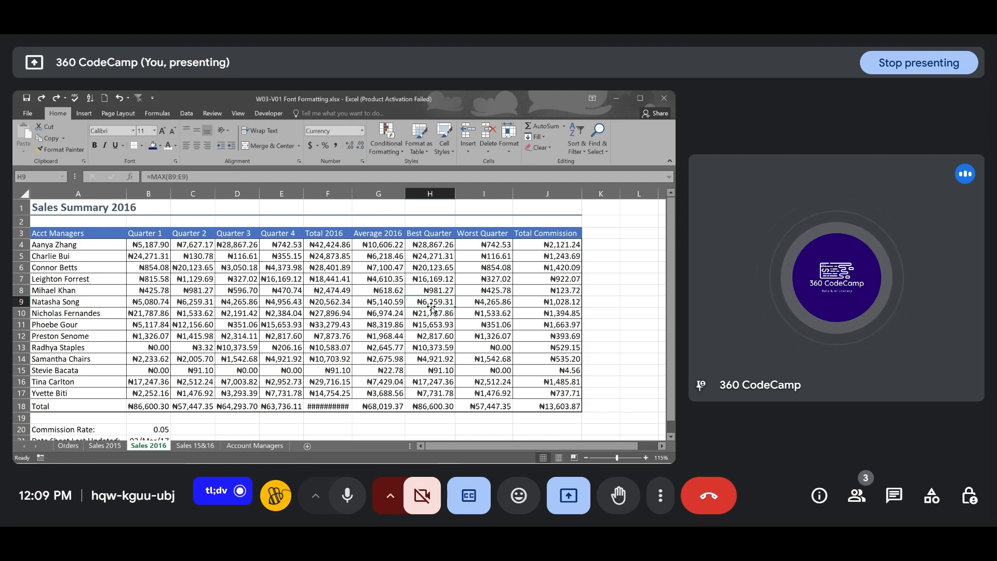
Format the Commission Rate value in cell B20 as a percentage
scroll(431, 307, "down", 2)
left_click(159, 343)
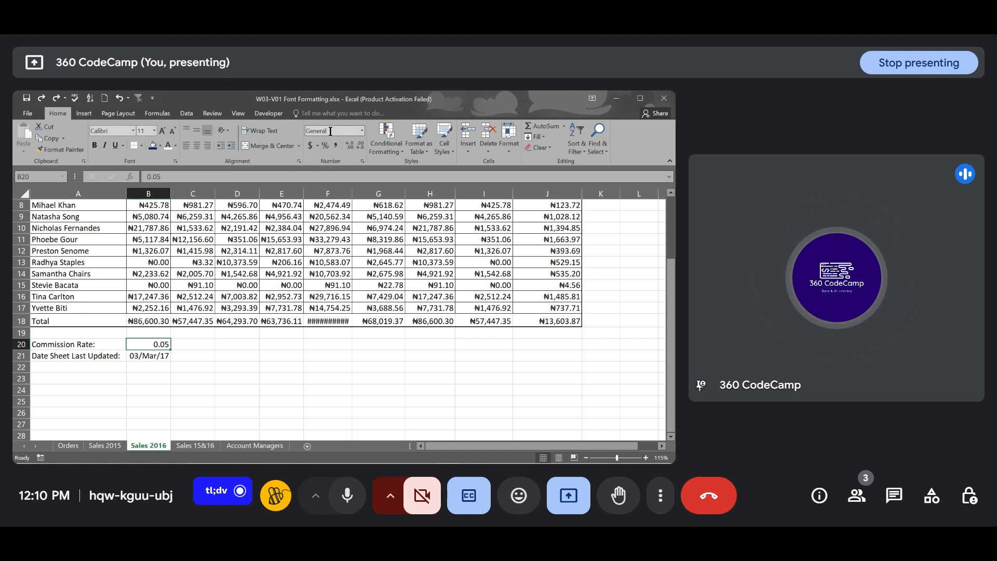
left_click(362, 131)
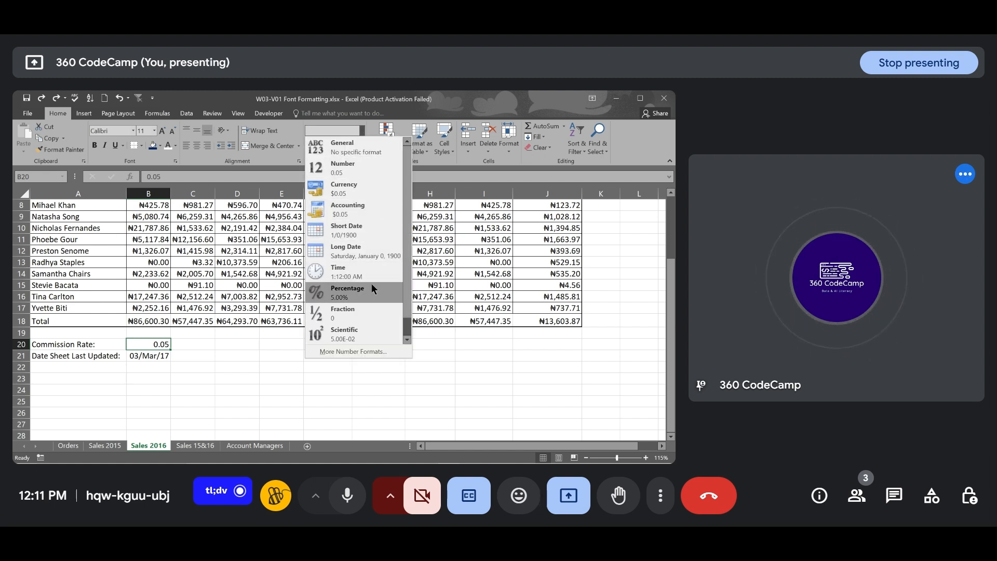
left_click(445, 176)
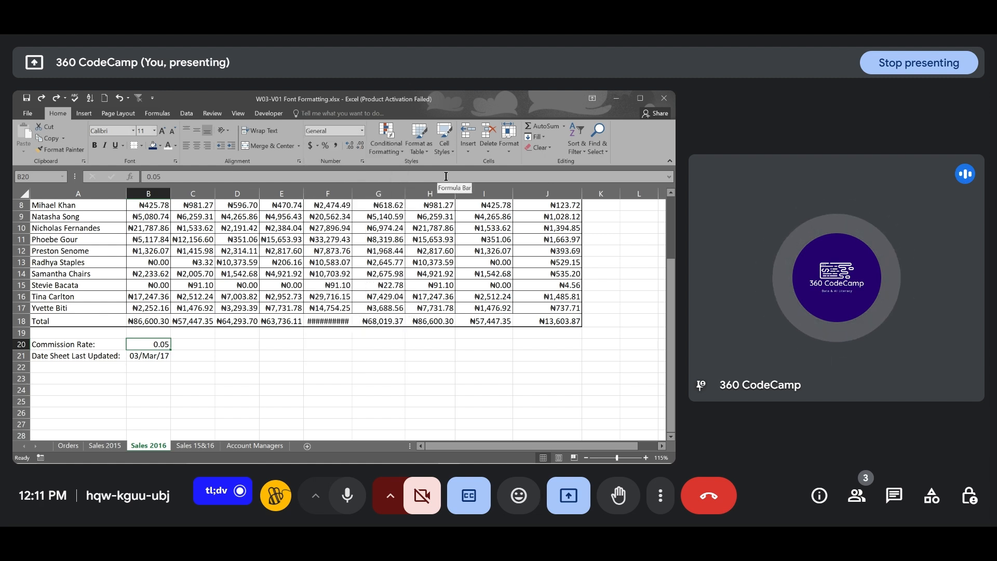
left_click(325, 146)
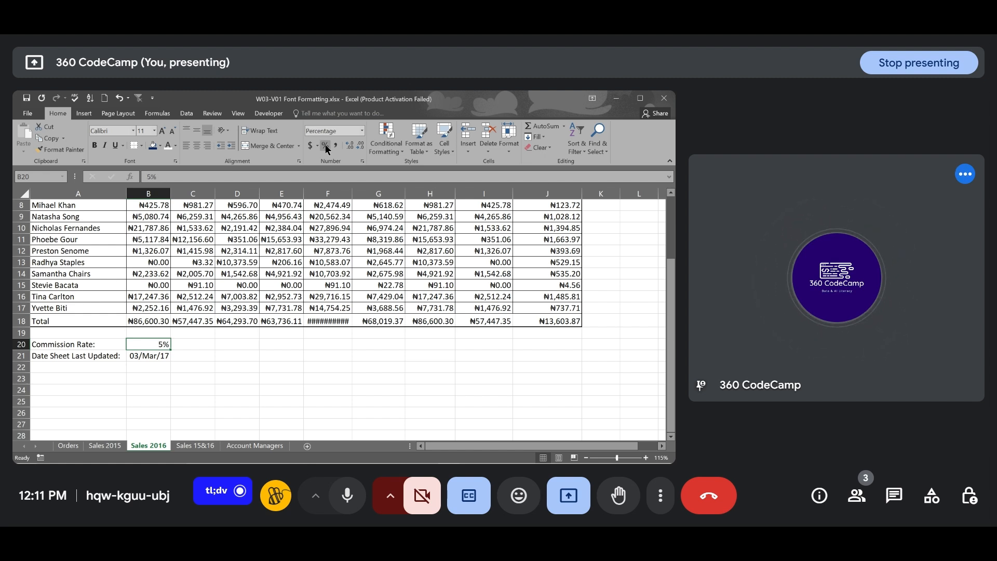
key("ctrl+z")
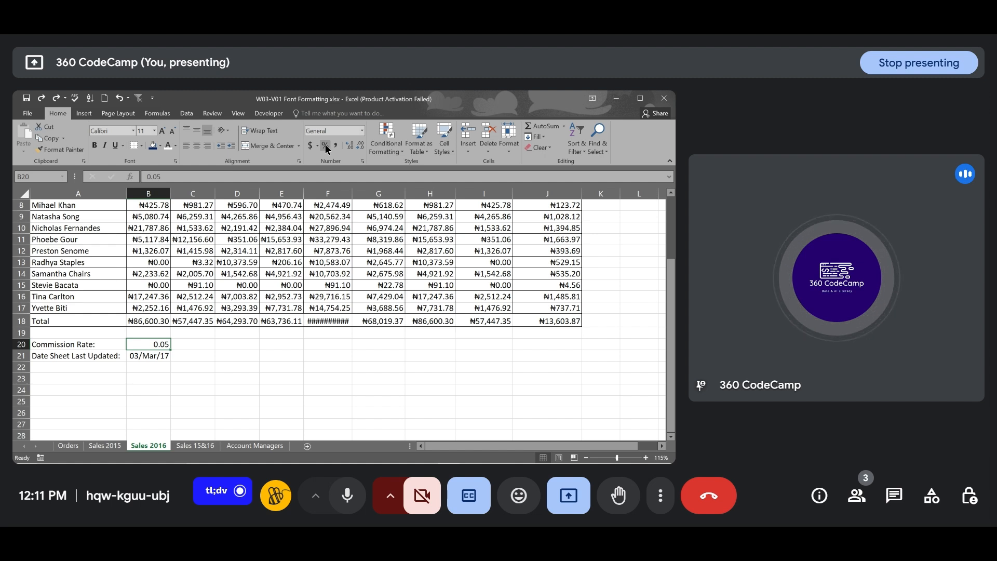
left_click(325, 145)
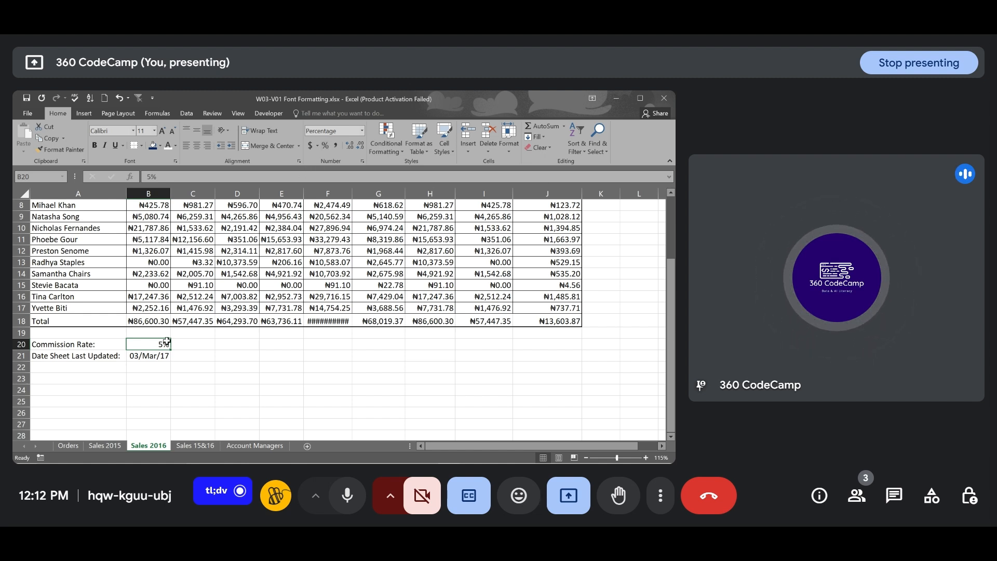
Apply the Short Date format to the Date Sheet Last Updated value in cell B21
left_click(149, 357)
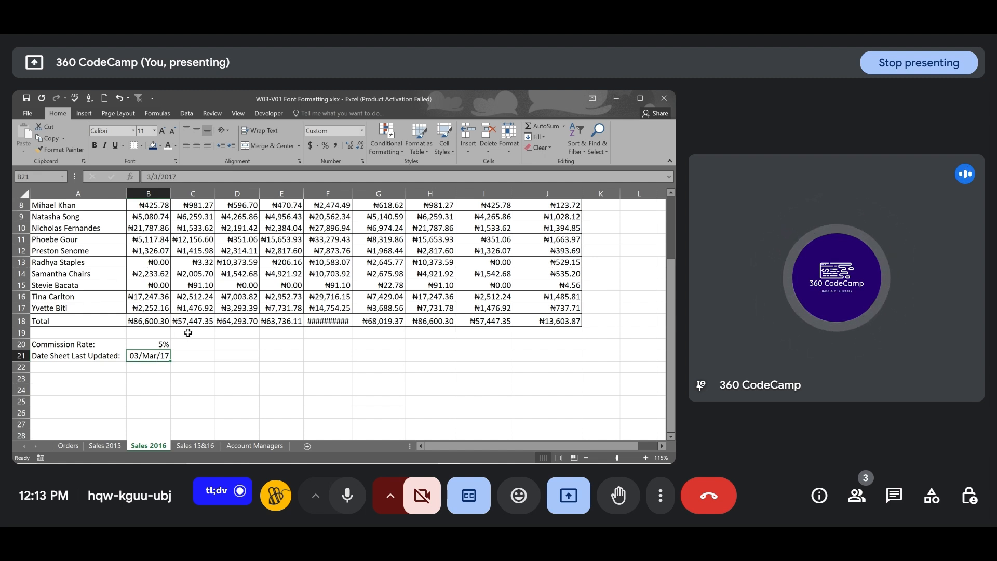
left_click(362, 131)
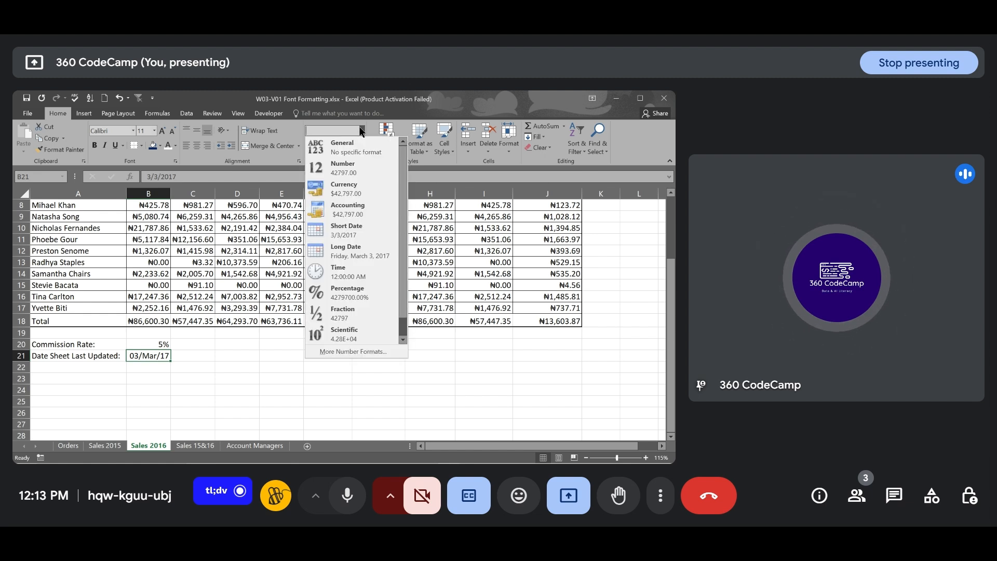
left_click(349, 229)
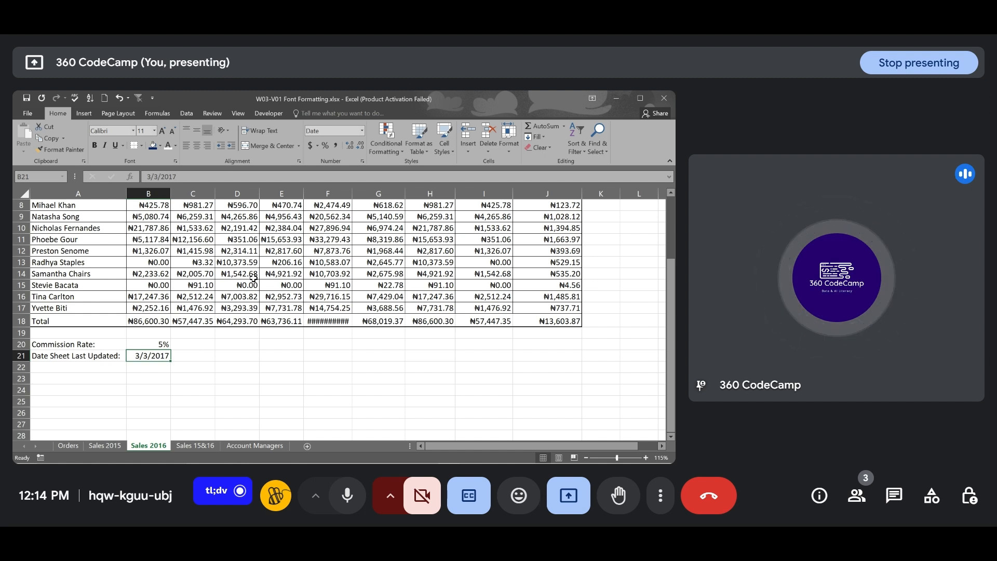
Start a custom number format for cell B21 based on m/d/yyyy, changing the month code to mmmm
left_click(362, 132)
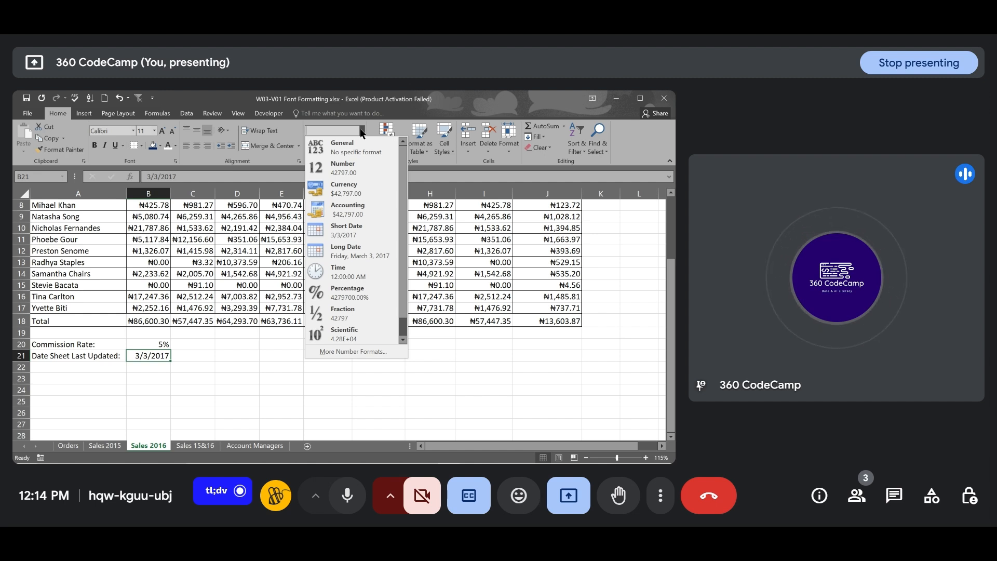
left_click(360, 352)
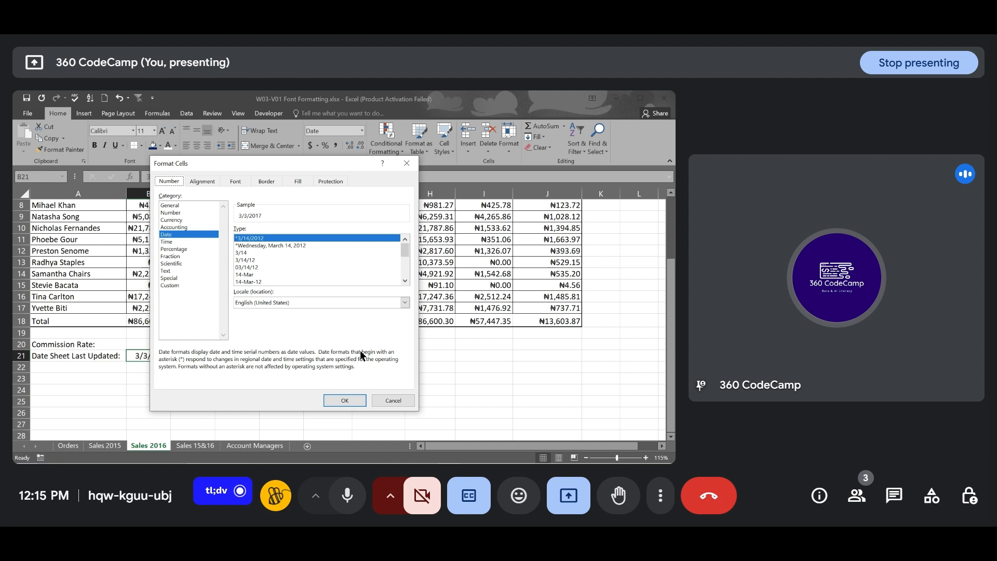
left_click(173, 284)
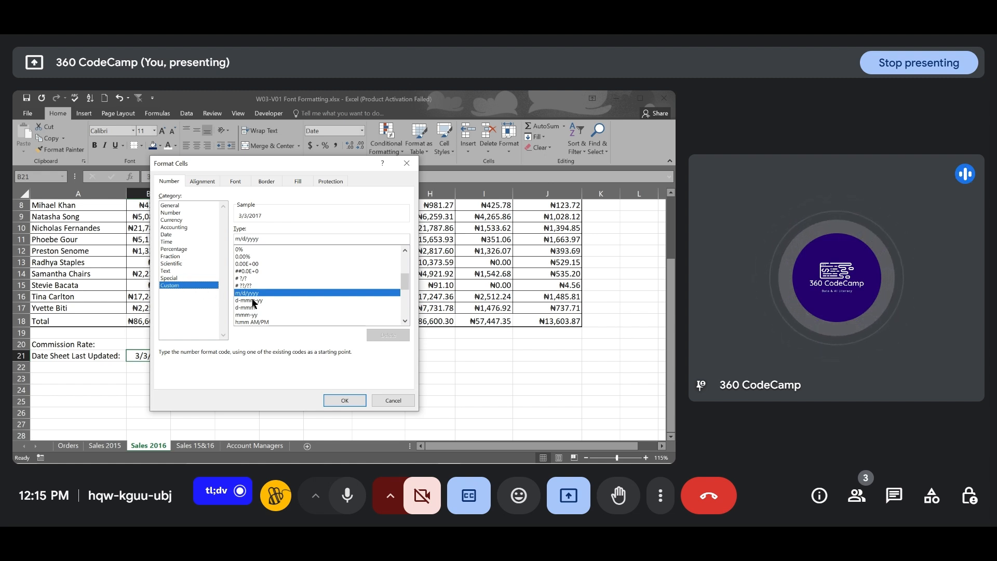
left_click(240, 239)
type("mm")
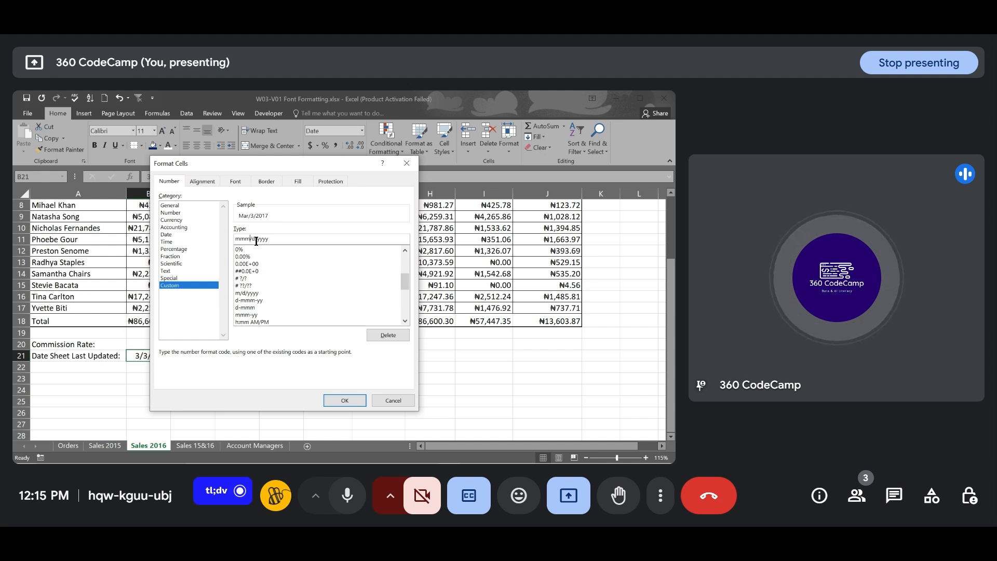
key("BackSpace")
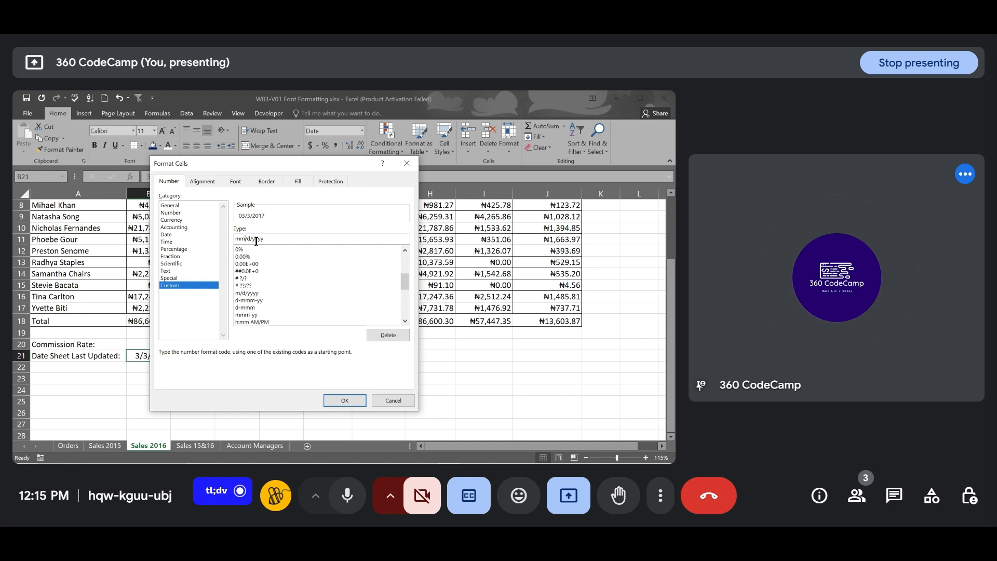
type("mm")
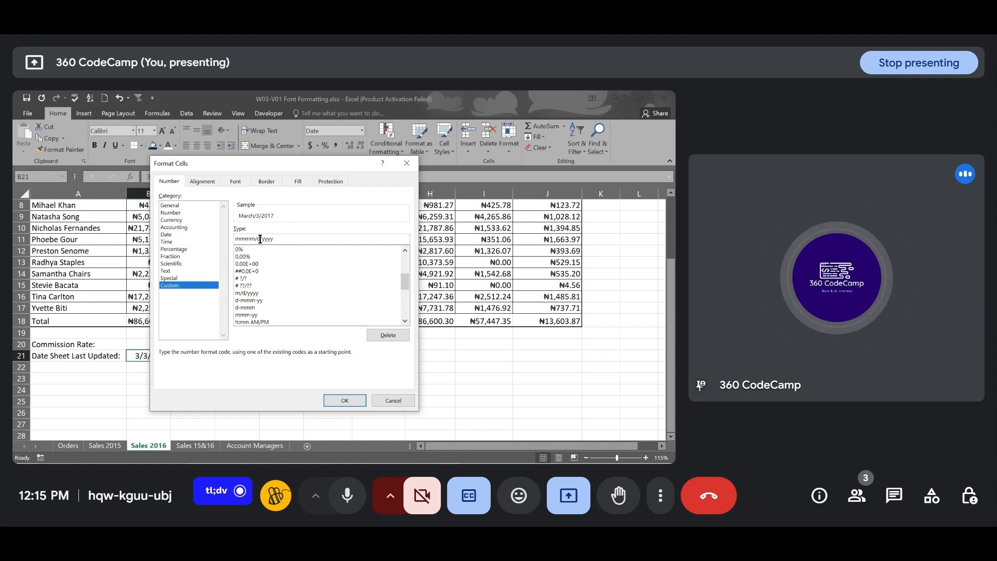
Replace the day code with mmmm and apply the custom format mmmm/mmmm/yyyy to cell B21
key("BackSpace")
type("mm")
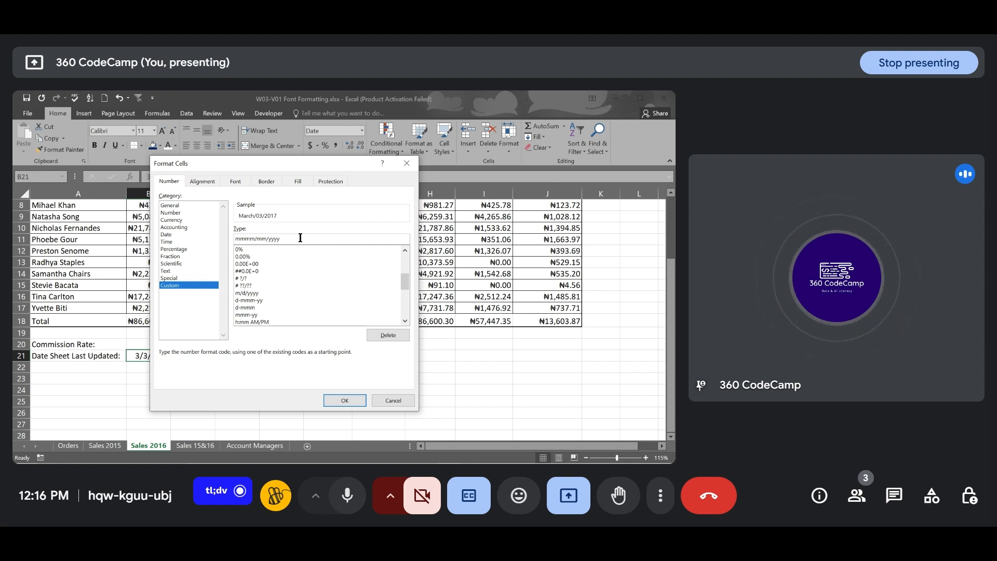
type("mm")
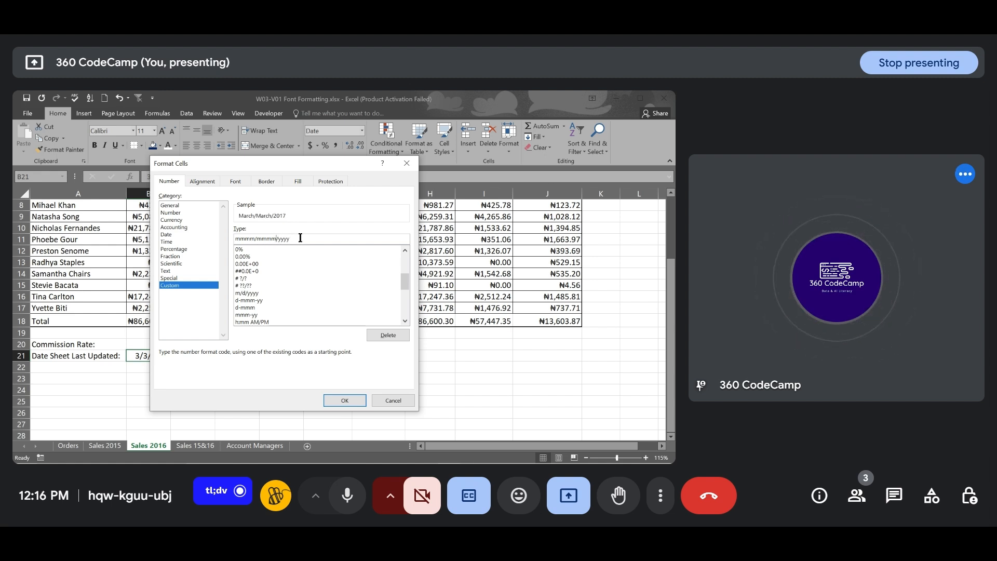
left_click(345, 399)
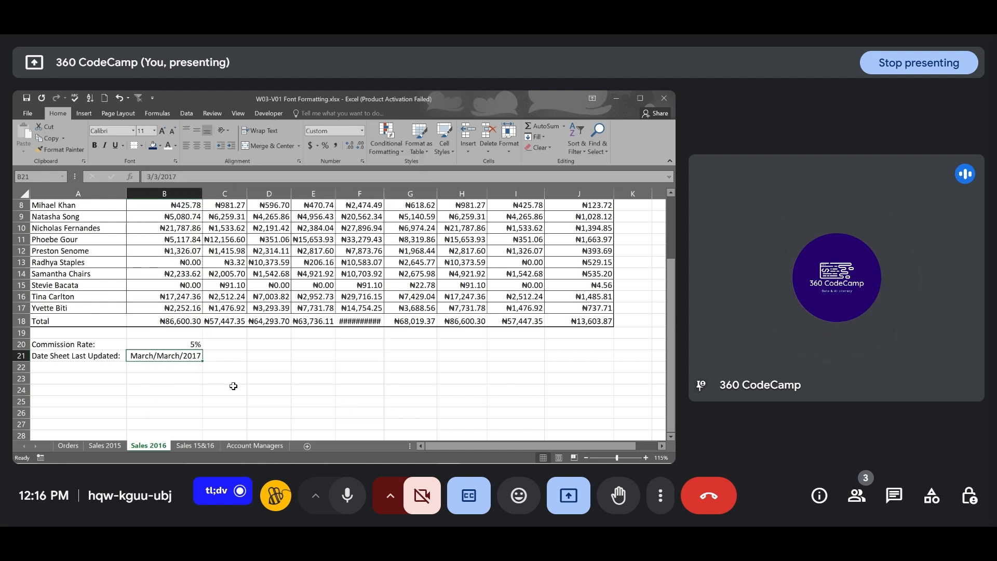
Undo the custom date format on cell B21 and check the cell's underlying date entry
key("ctrl+z")
double_click(173, 356)
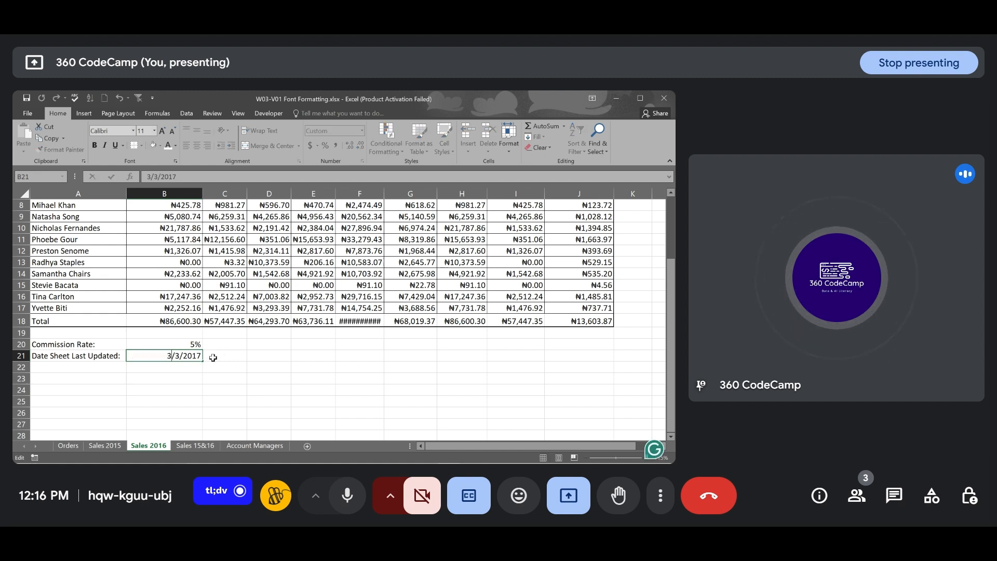
left_click(226, 367)
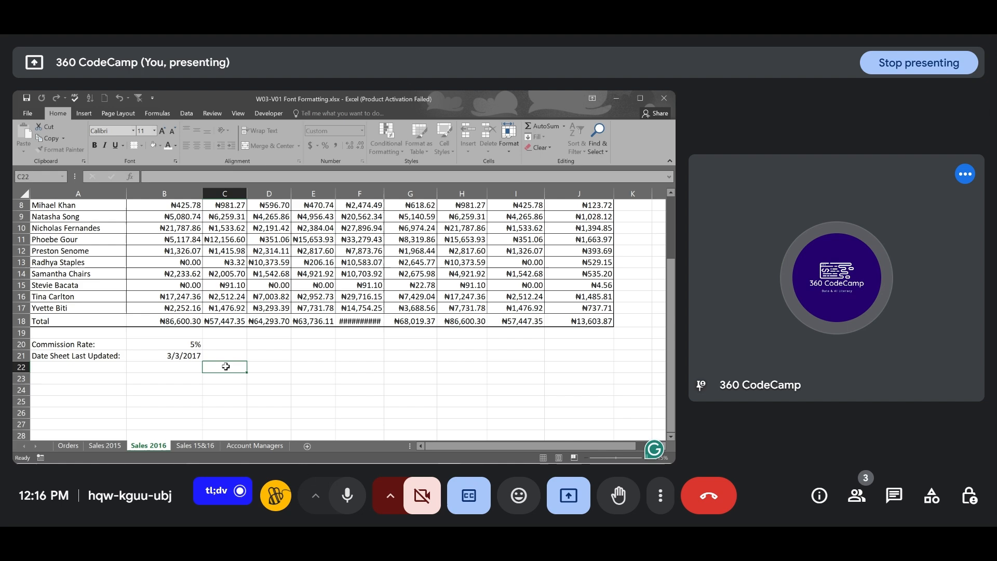
Change the custom date format of cell B21 to mmm/mmmm/yyyy and apply it
left_click(187, 353)
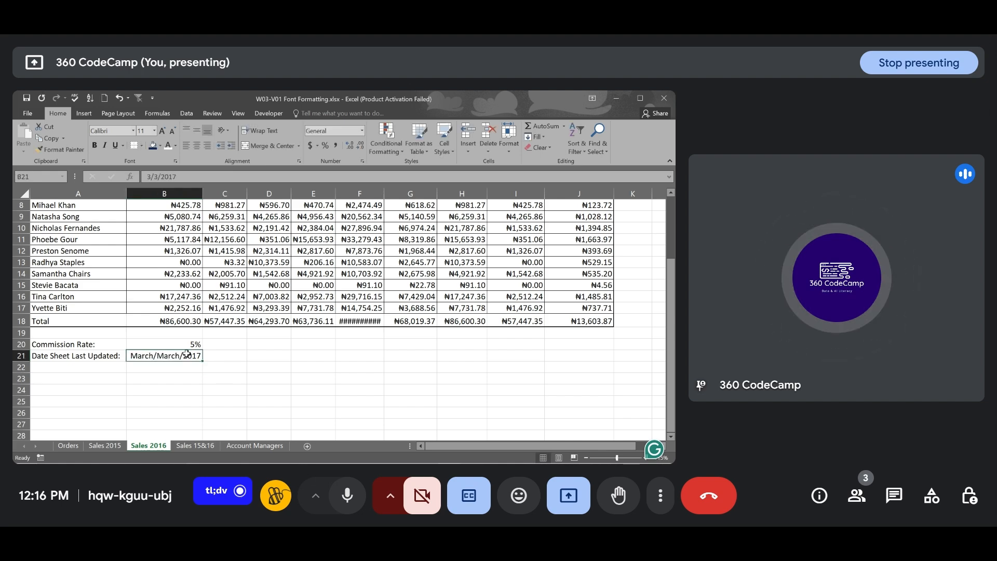
left_click(362, 130)
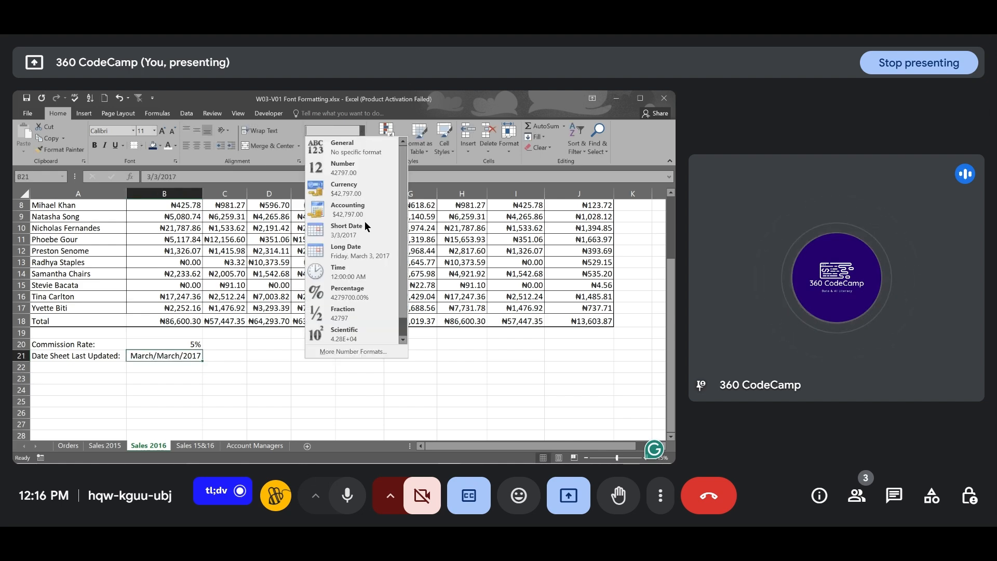
left_click(349, 347)
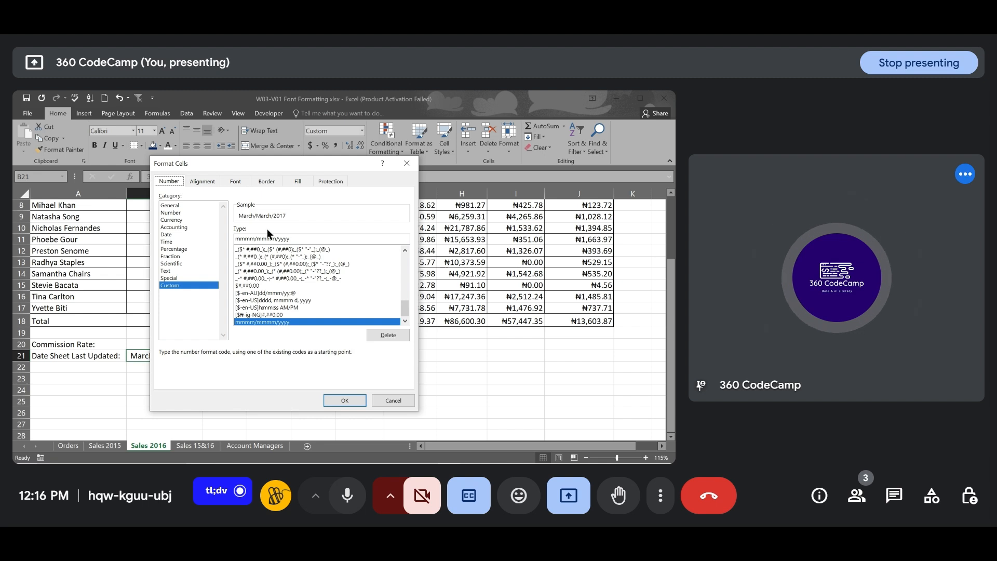
left_click(253, 239)
key("BackSpace")
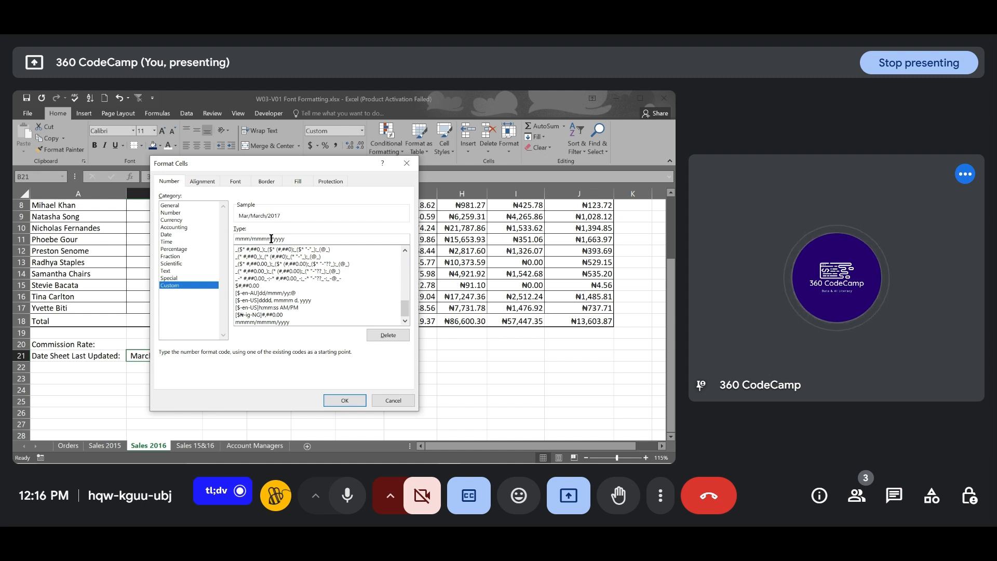
left_click(346, 400)
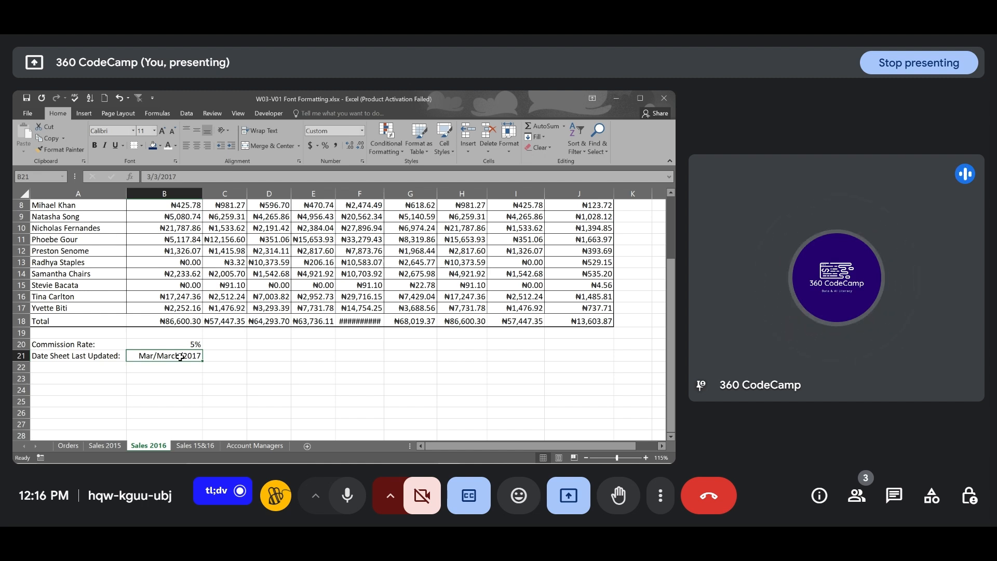
Reset cell B21 to Short Date and build the custom format mmmm/dddd/yyyy from m/d/yyyy for it
left_click(362, 131)
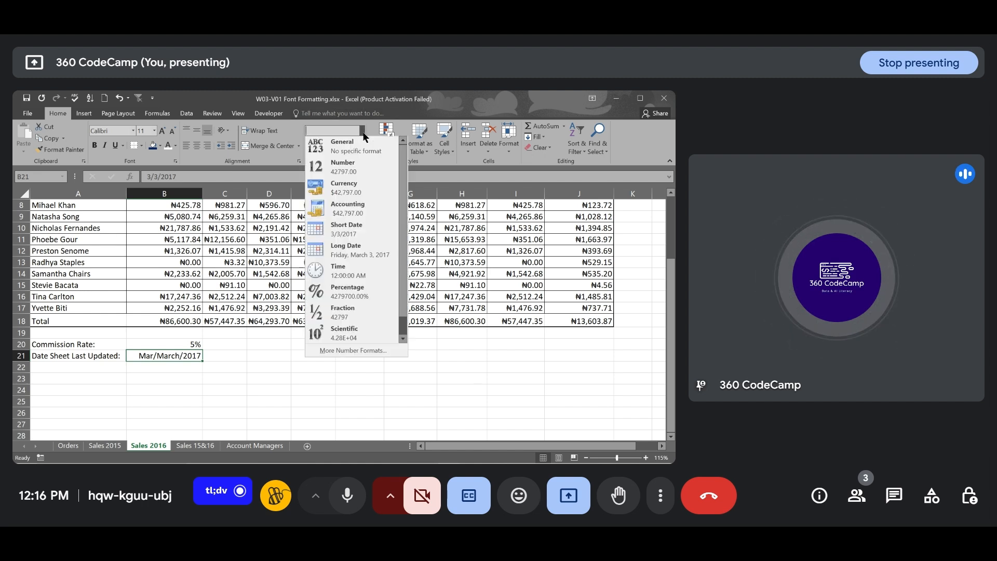
left_click(354, 226)
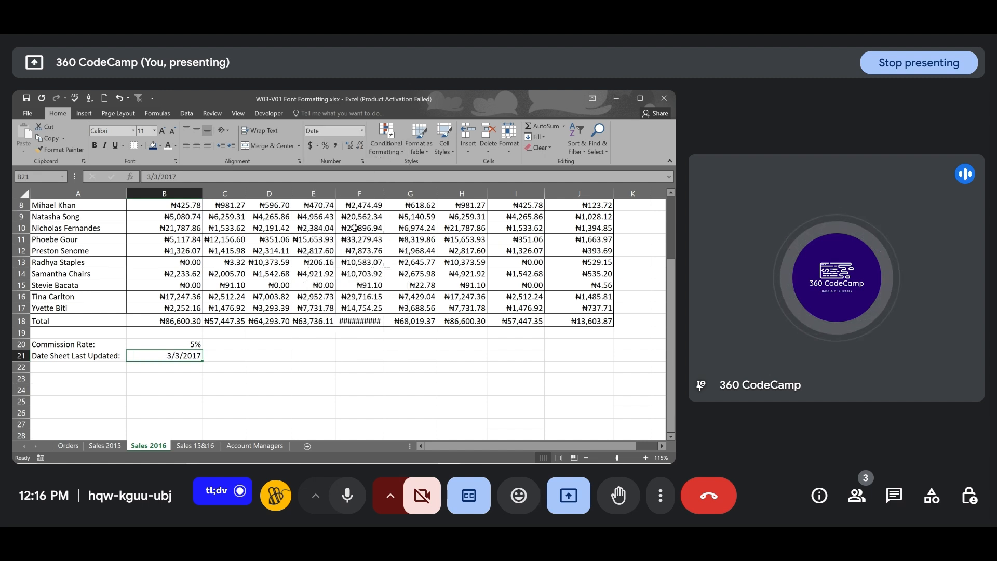
left_click(363, 132)
left_click(360, 346)
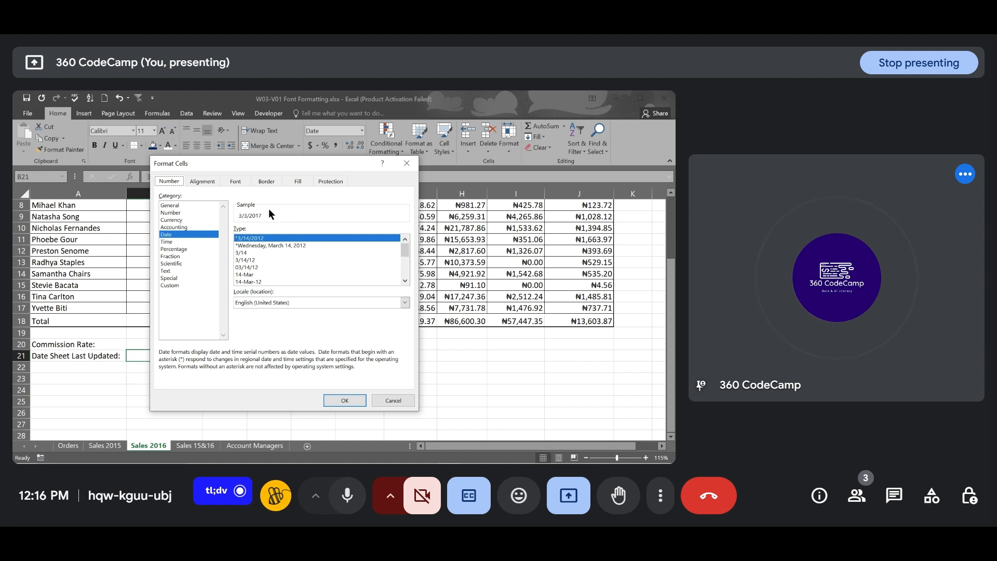
left_click(275, 238)
left_click(180, 285)
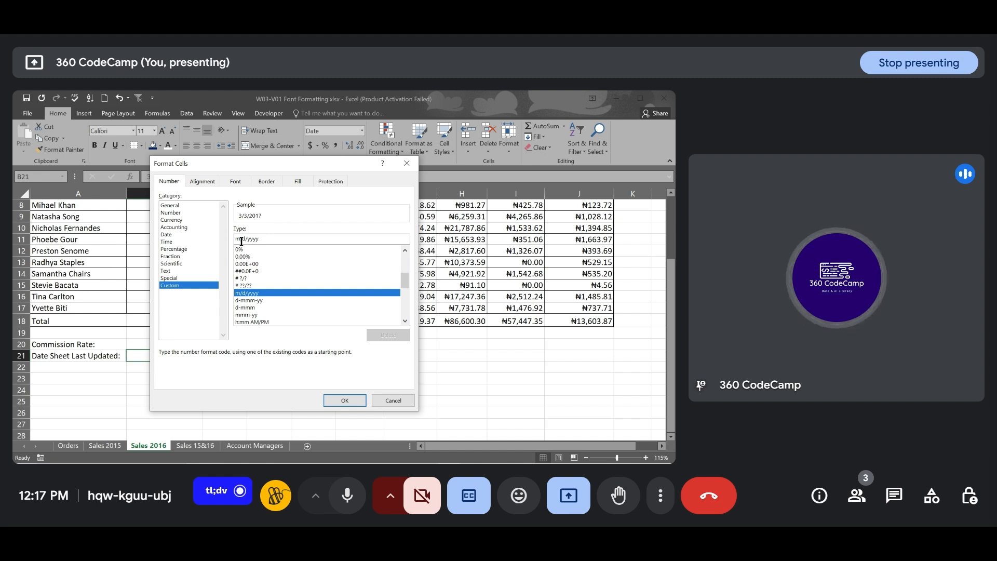
left_click(241, 242)
type("mm")
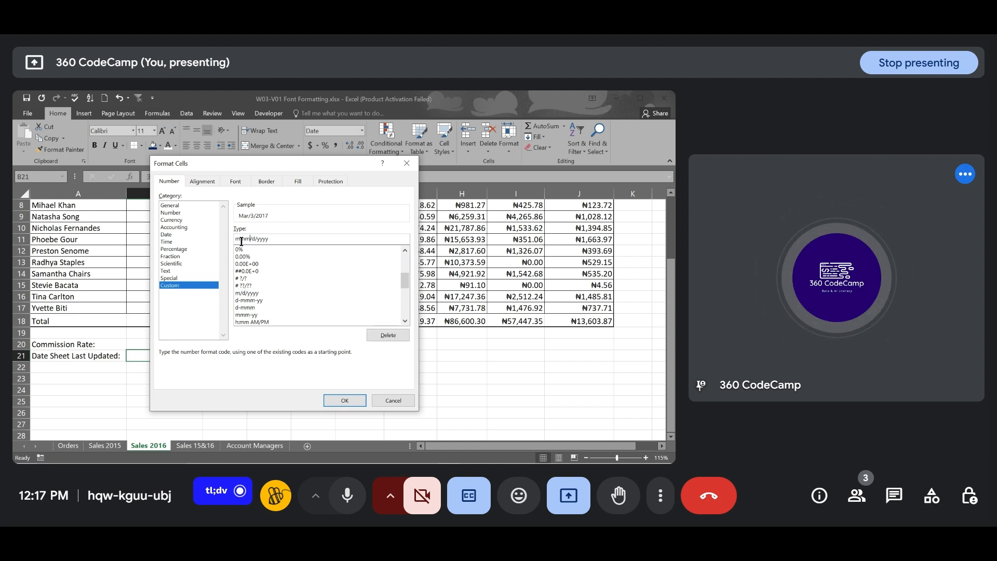
type("m/")
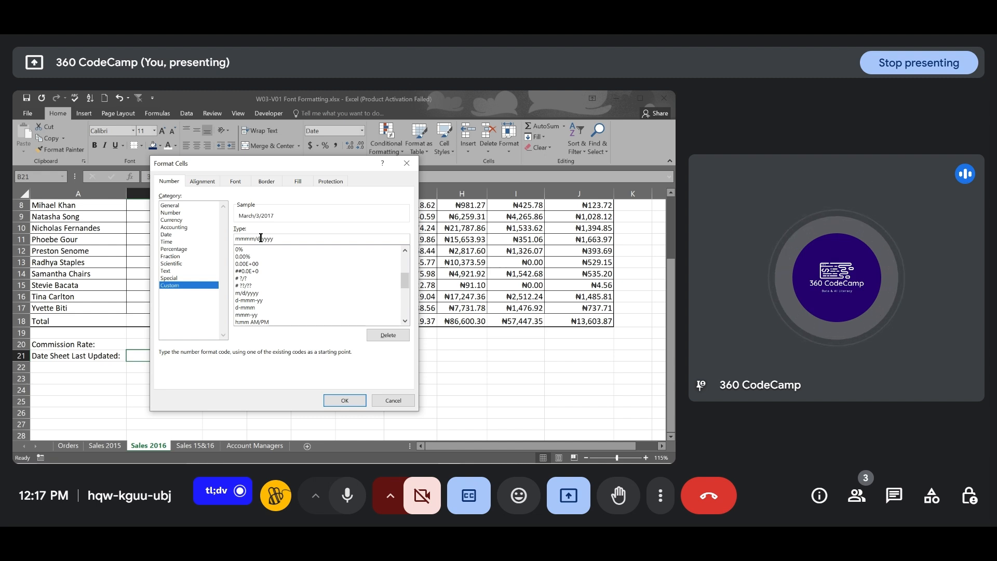
type("ddd")
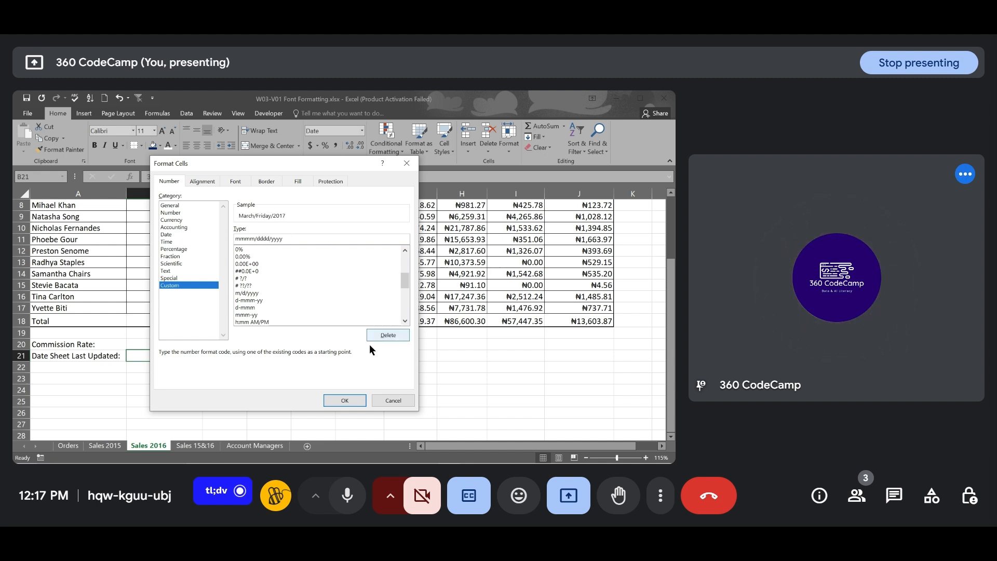
left_click(345, 400)
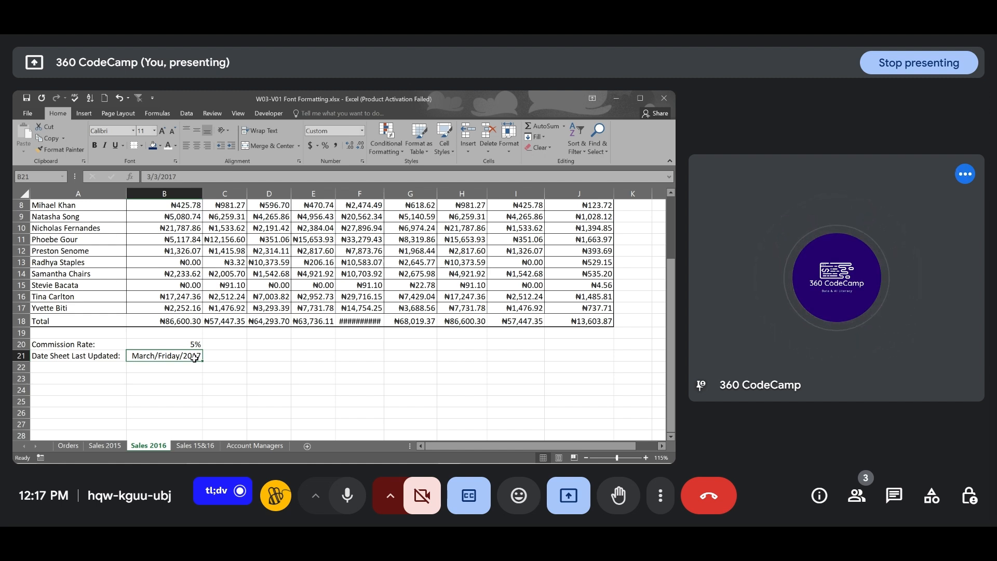
Shorten the month and day codes of B21's custom format so it reads mmm/ddd/yyyy, and apply it
left_click(362, 134)
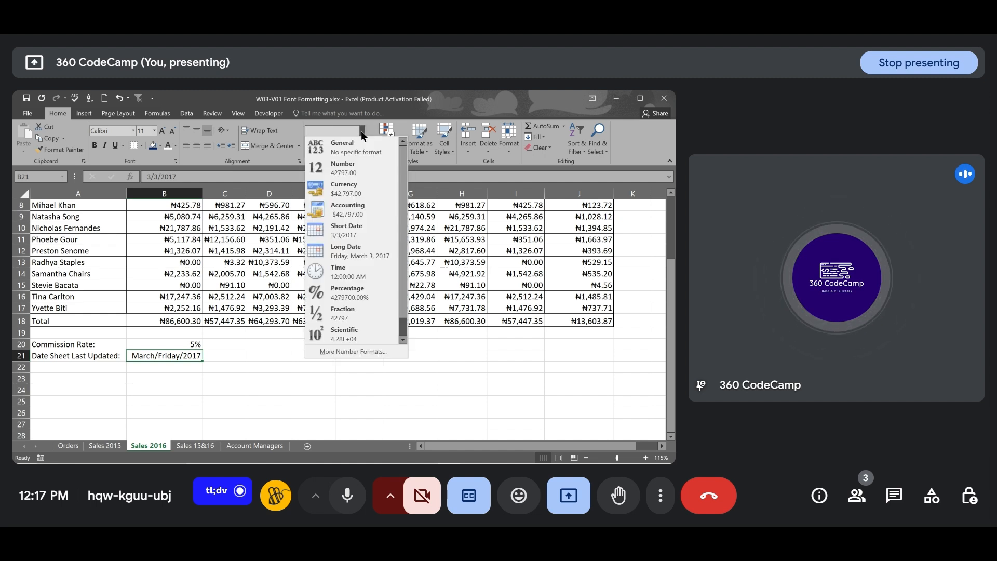
left_click(343, 348)
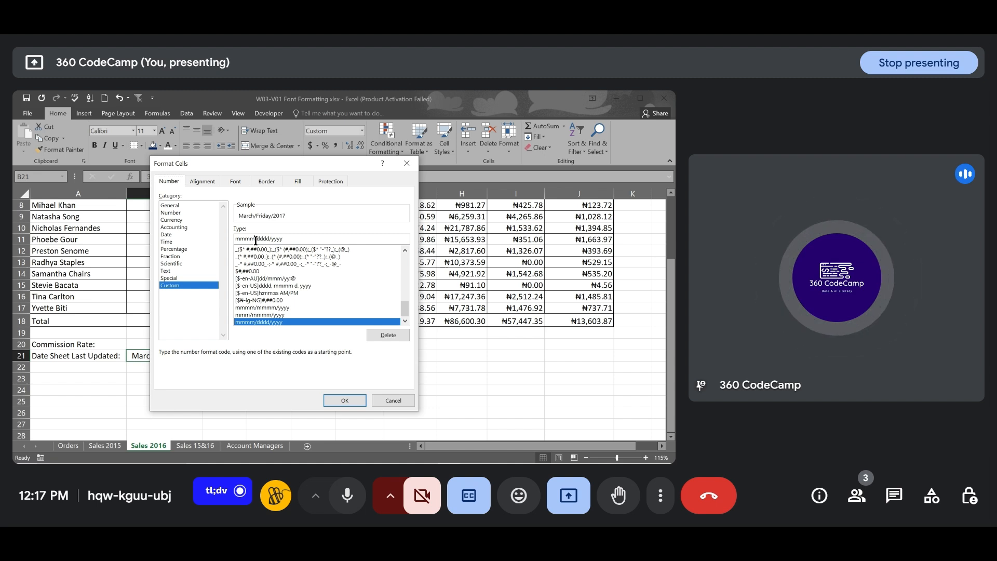
key("BackSpace")
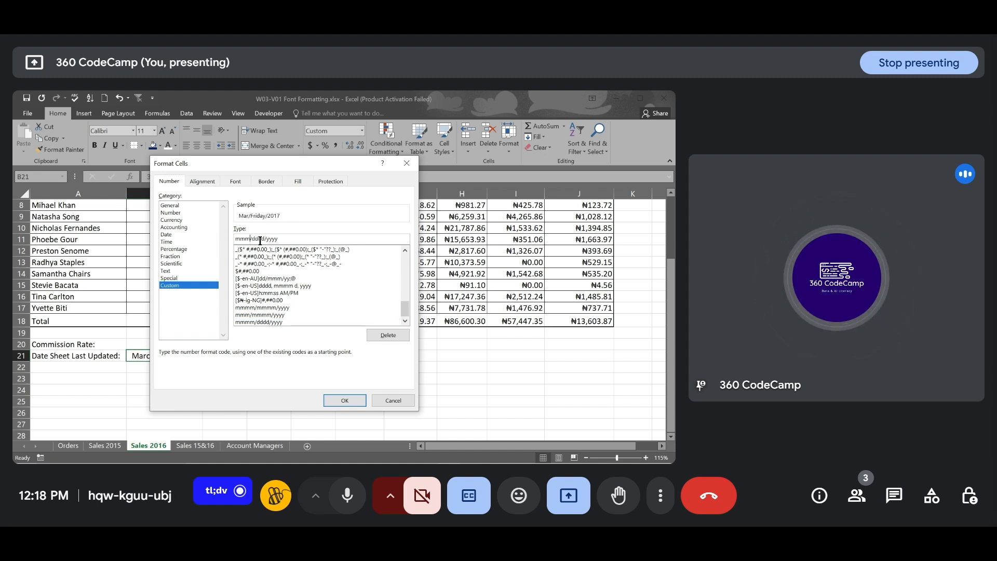
key("BackSpace")
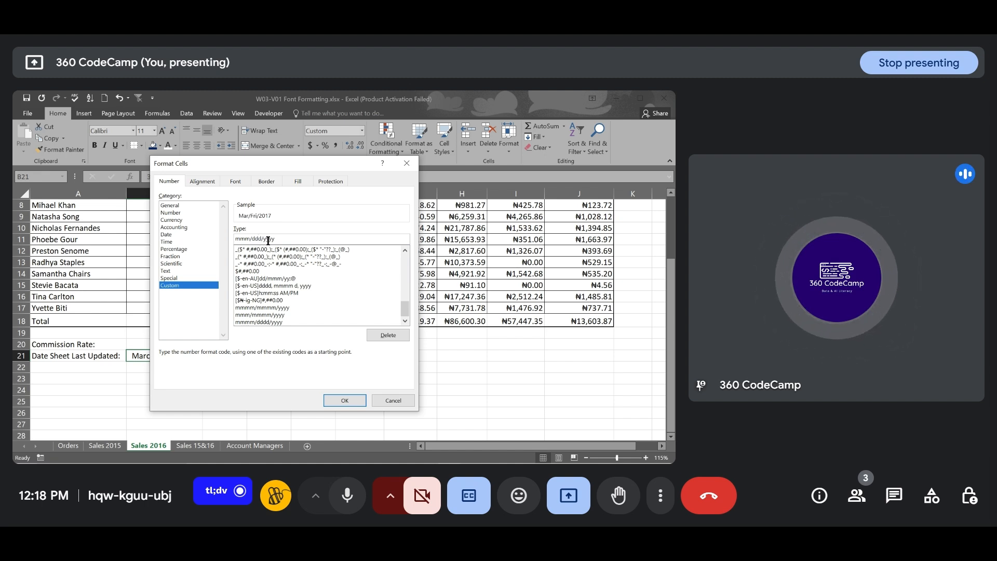
left_click(346, 402)
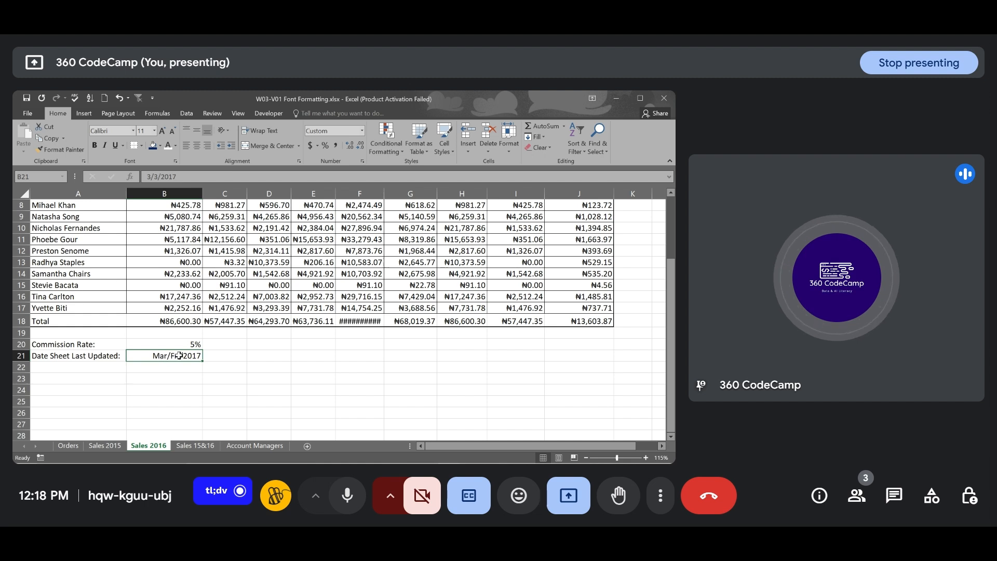
Reduce B21's custom date format to two-character month, day and year codes, mm/dd/yy, and apply it
left_click(363, 131)
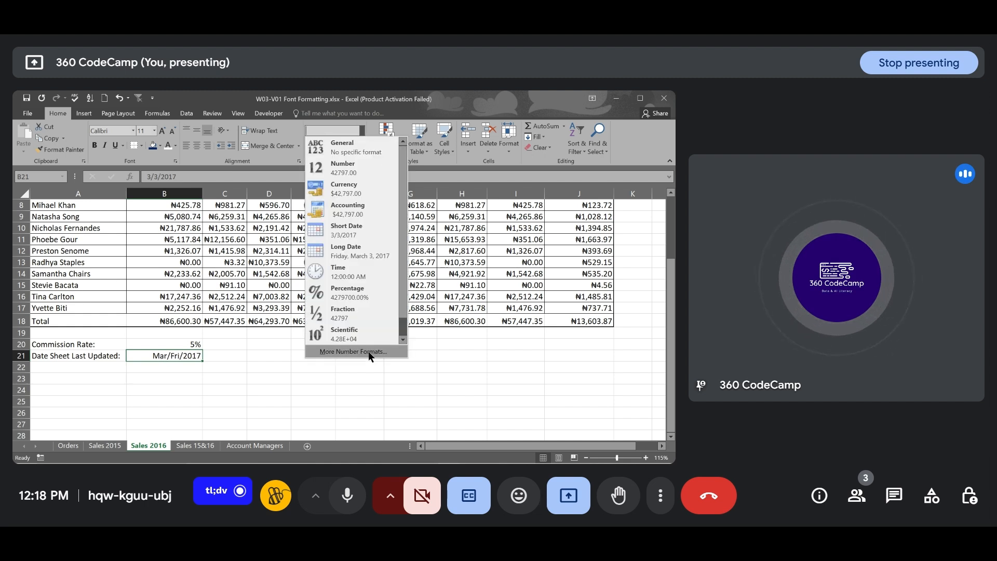
left_click(368, 351)
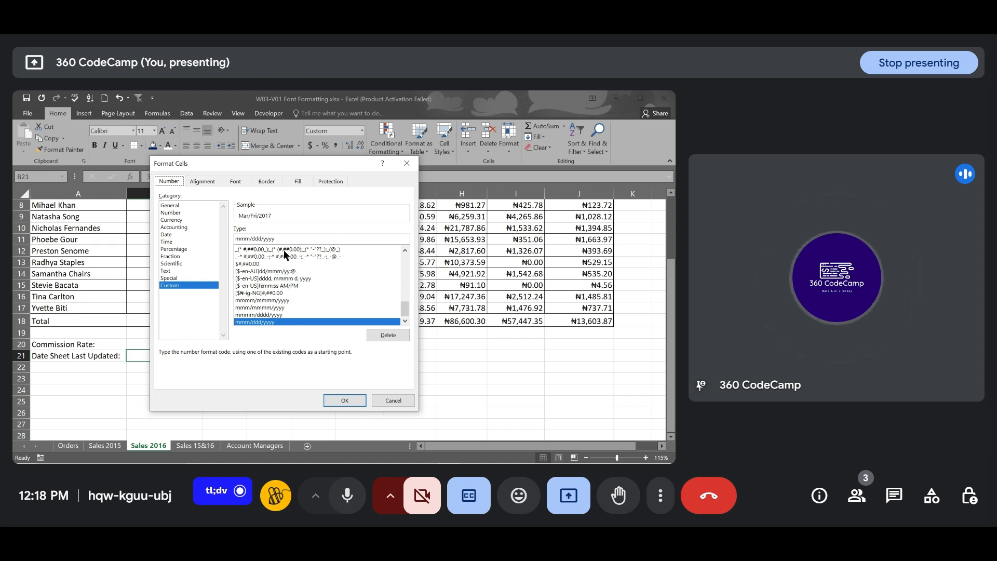
key("BackSpace")
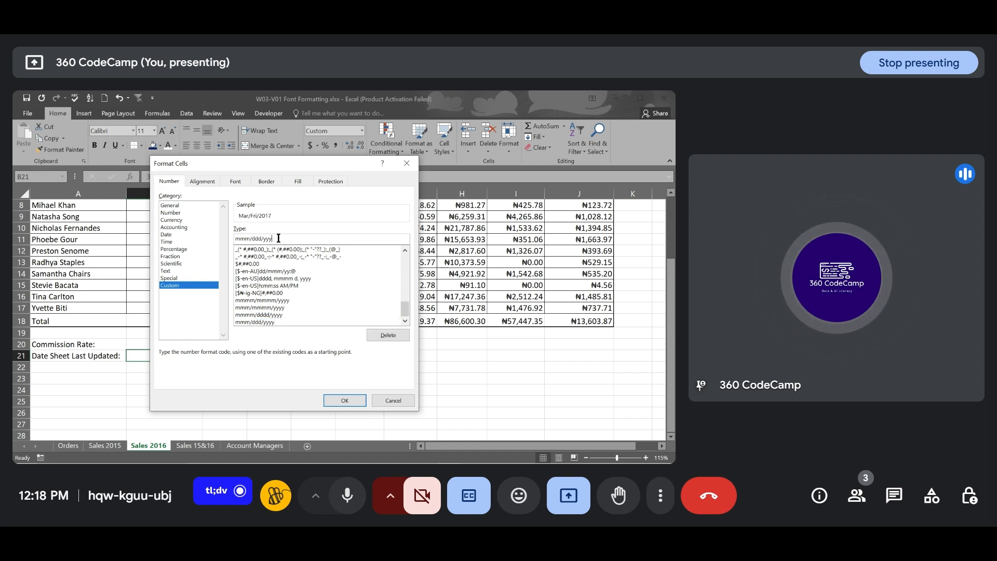
key("BackSpace")
left_click(257, 239)
key("BackSpace")
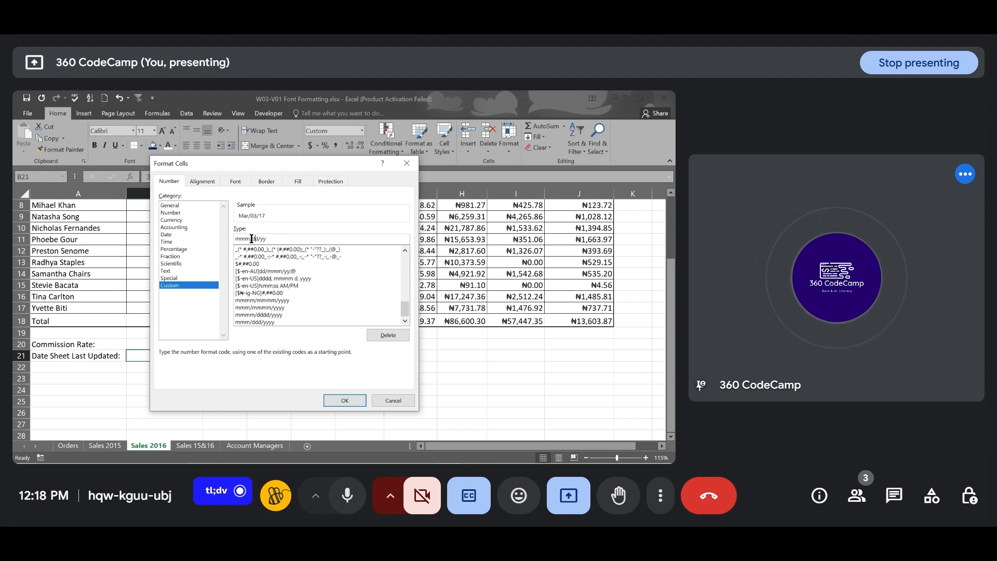
left_click(249, 238)
key("BackSpace")
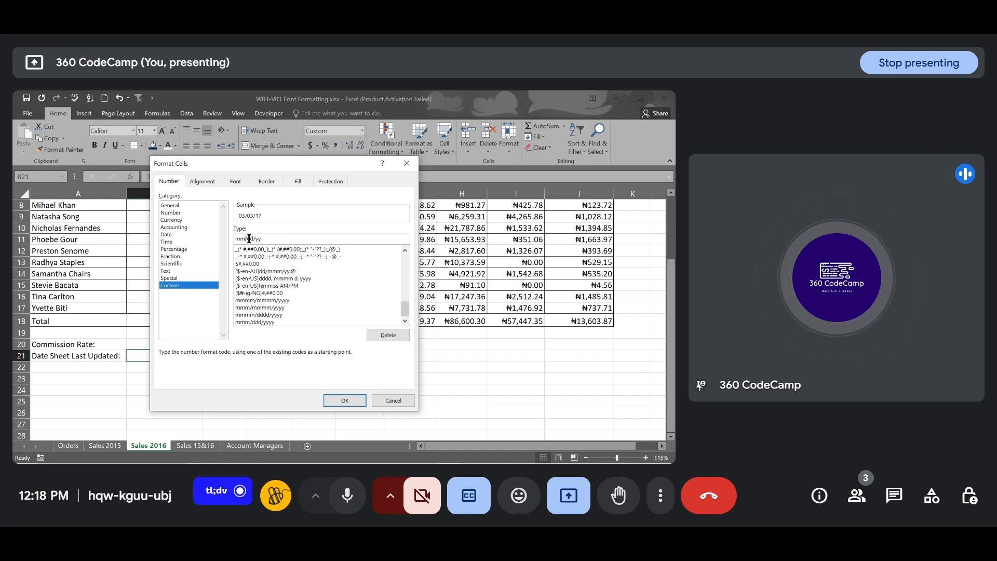
left_click(346, 402)
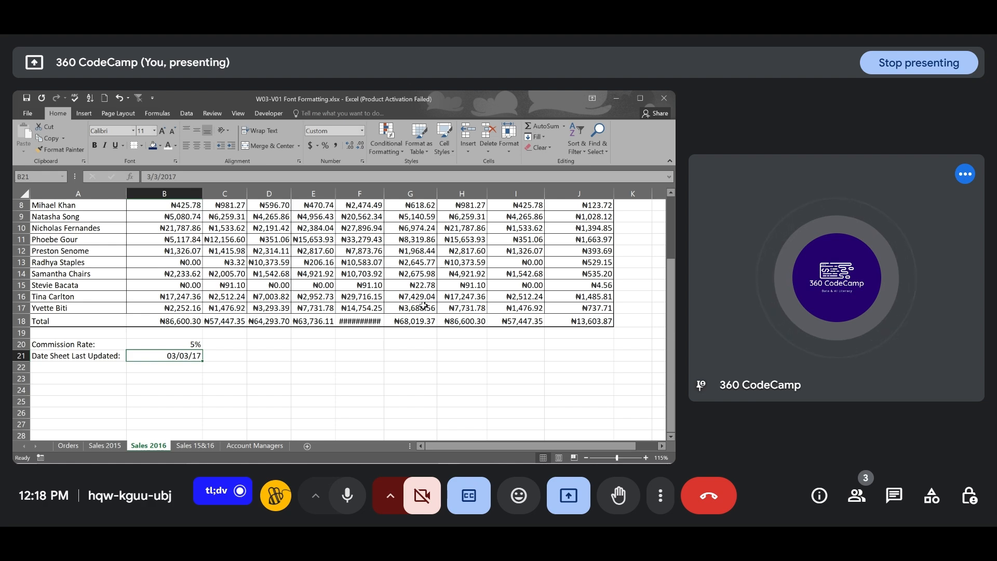
AutoFit all column widths on the Sales 2016 sheet and check the Total 2016 sum in cell F18
scroll(423, 305, "up", 3)
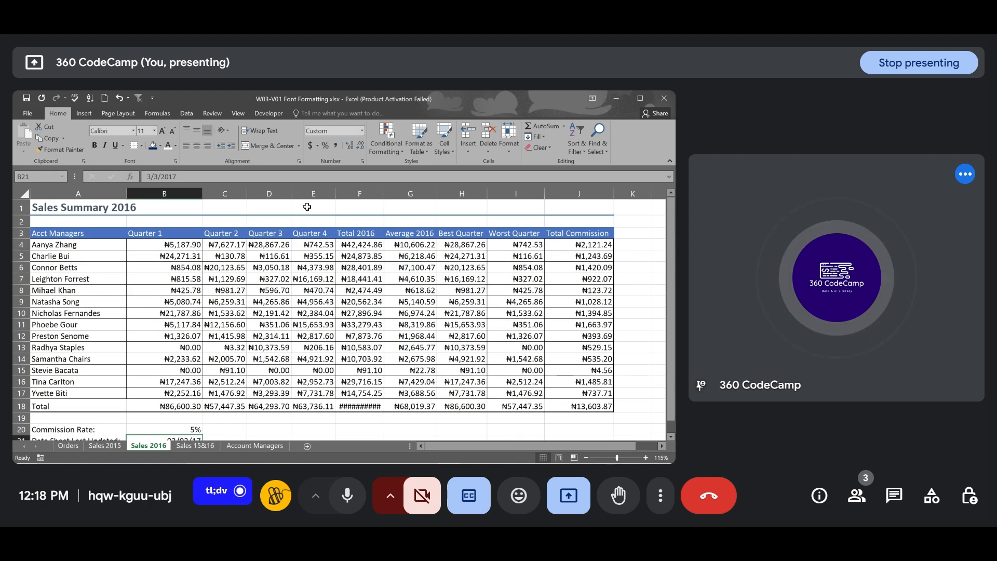
left_click(23, 193)
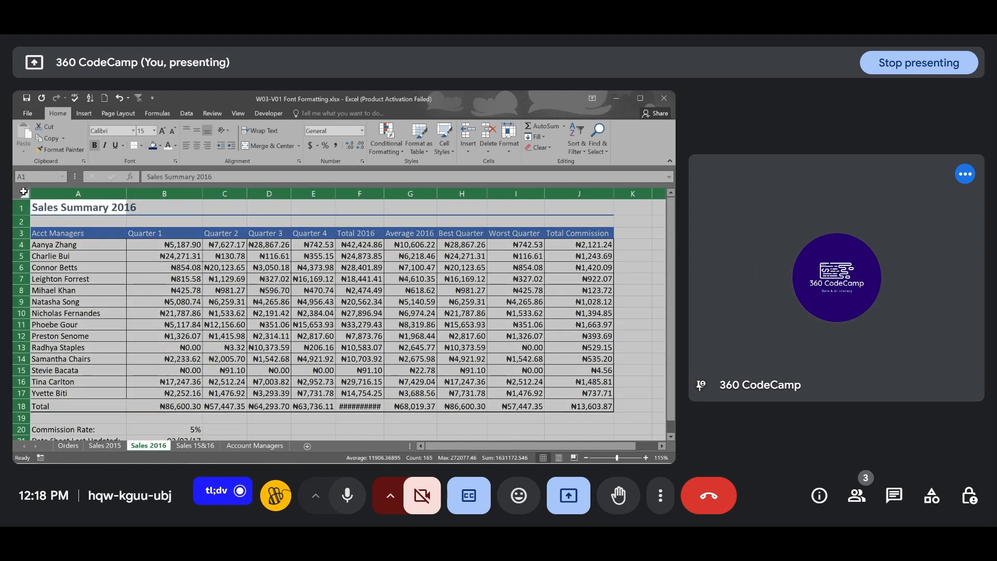
left_click_drag(384, 188, 385, 188)
double_click(384, 188)
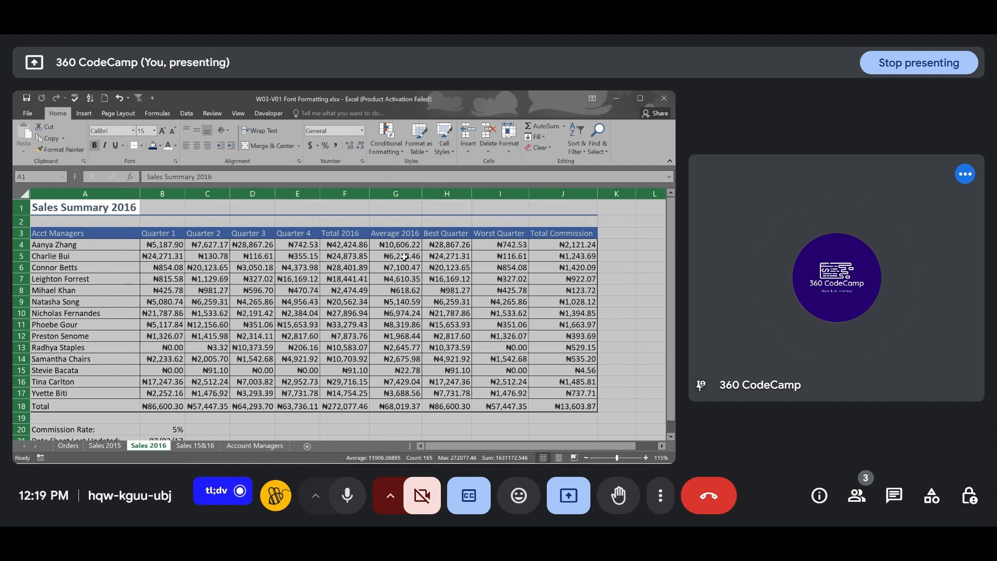
left_click(362, 406)
scroll(362, 404, "down", 2)
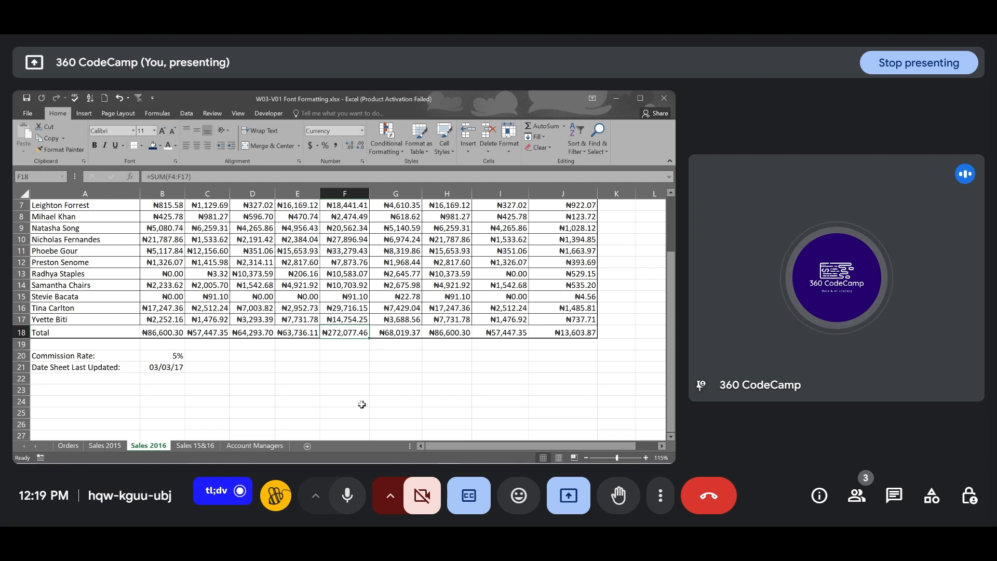
Switch to the PowerPoint training presentation and advance from Number Formatting to the Styles and Themes slide
left_click(471, 454)
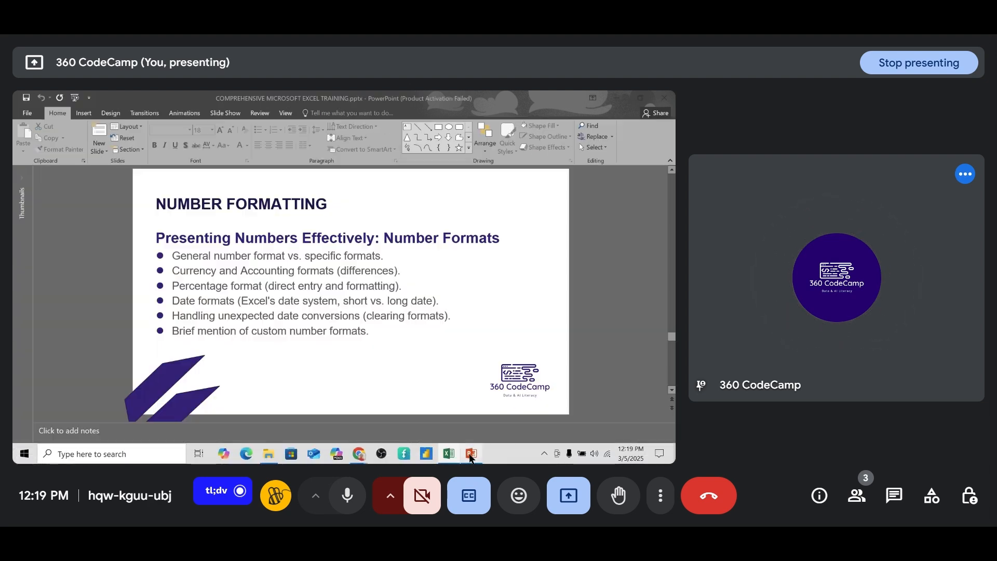
scroll(414, 344, "down", 1)
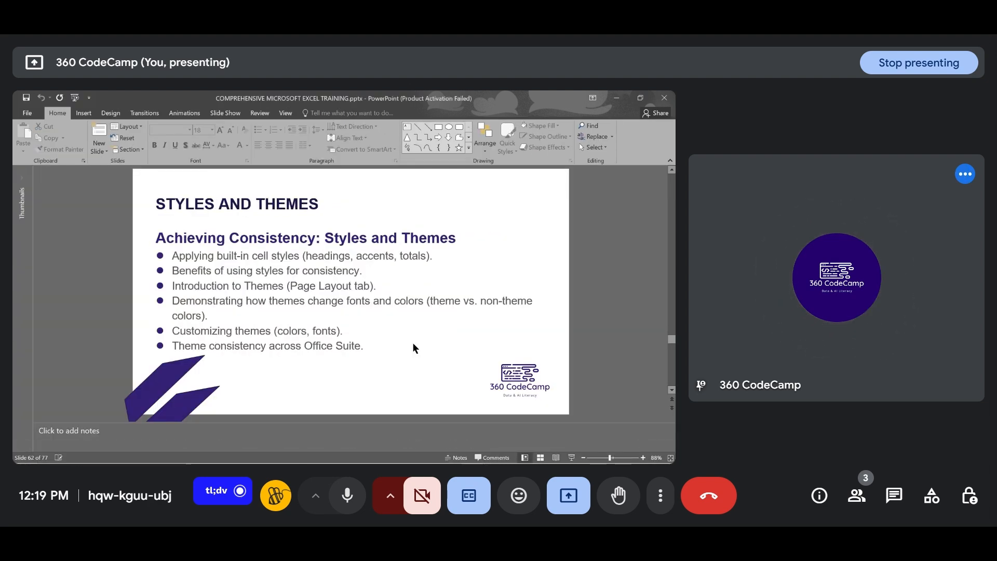
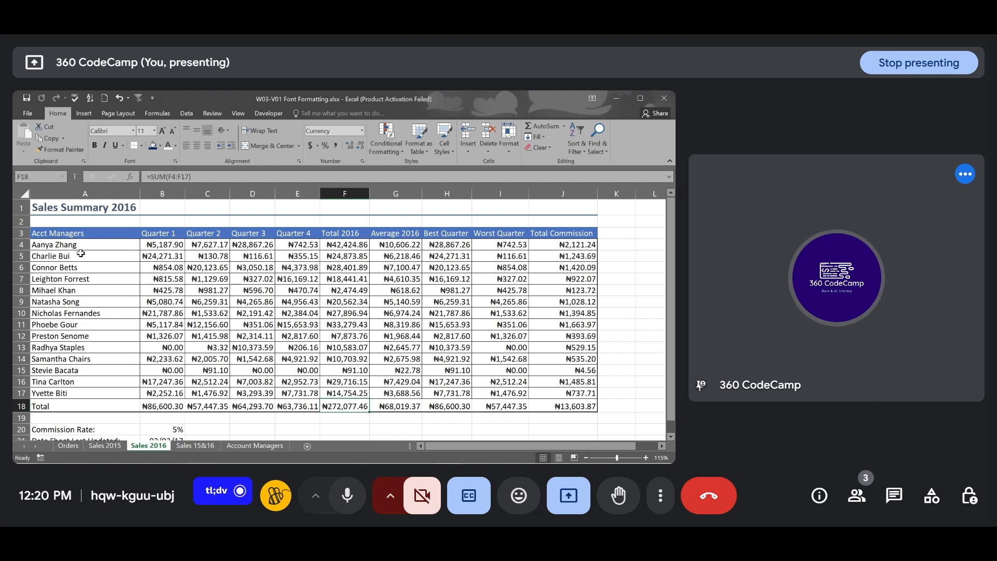
Check the Acct Managers header on Sales 2016 and look through the Sales Summary table on the Sales 2015 sheet
left_click(87, 234)
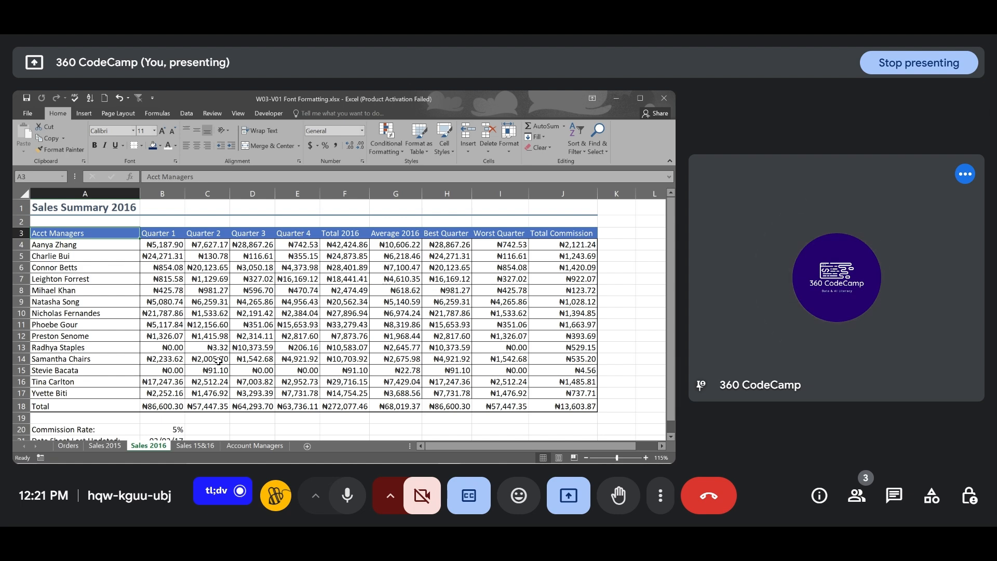
left_click(105, 446)
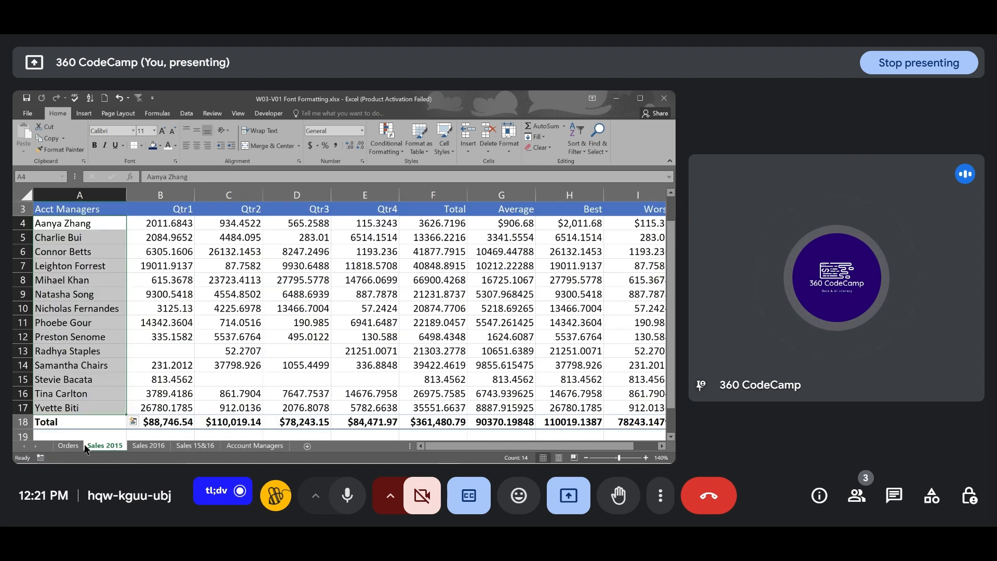
left_click(173, 340)
scroll(174, 345, "up", 1)
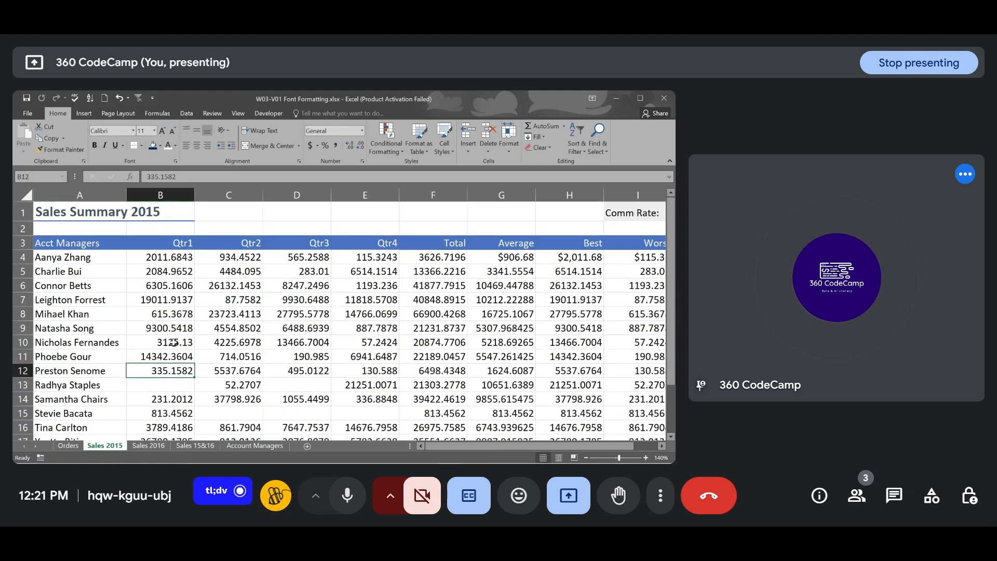
scroll(135, 400, "down", 2)
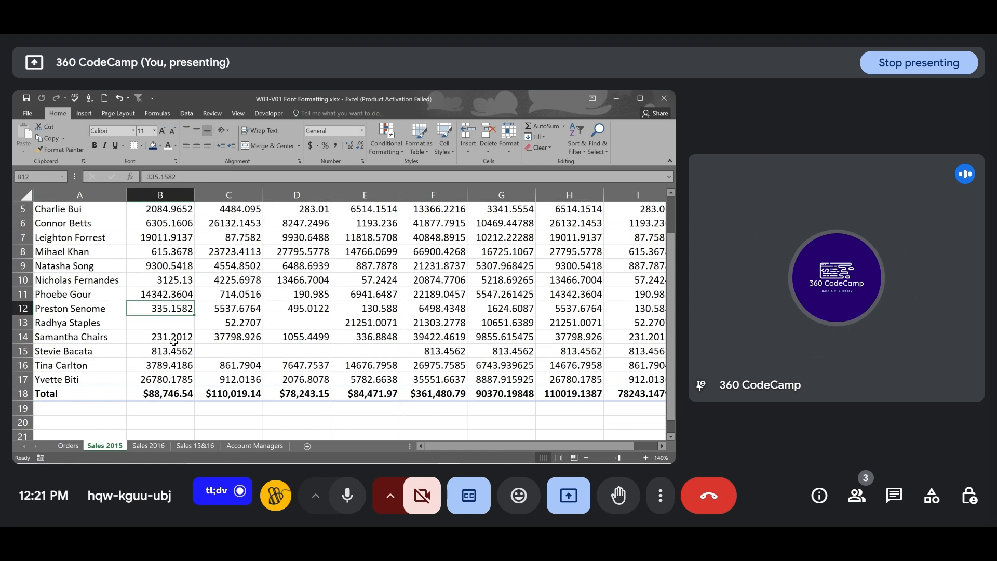
Look through the Sales 2016, Sales 15&16 and Account Managers sheets, and preview themed cell styles on the Acct Managers header of Sales 2016
left_click(151, 446)
left_click(192, 445)
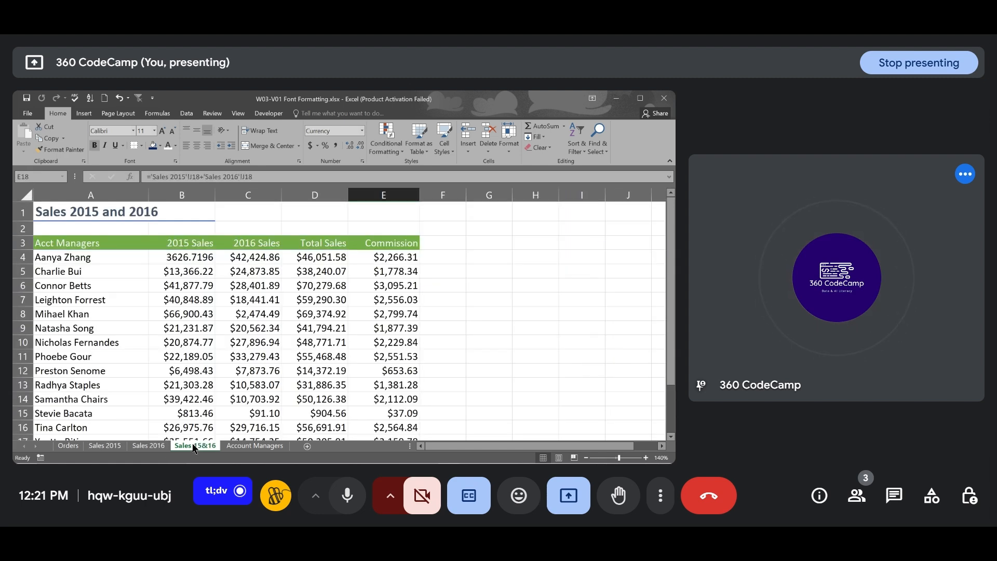
left_click(242, 444)
left_click(149, 446)
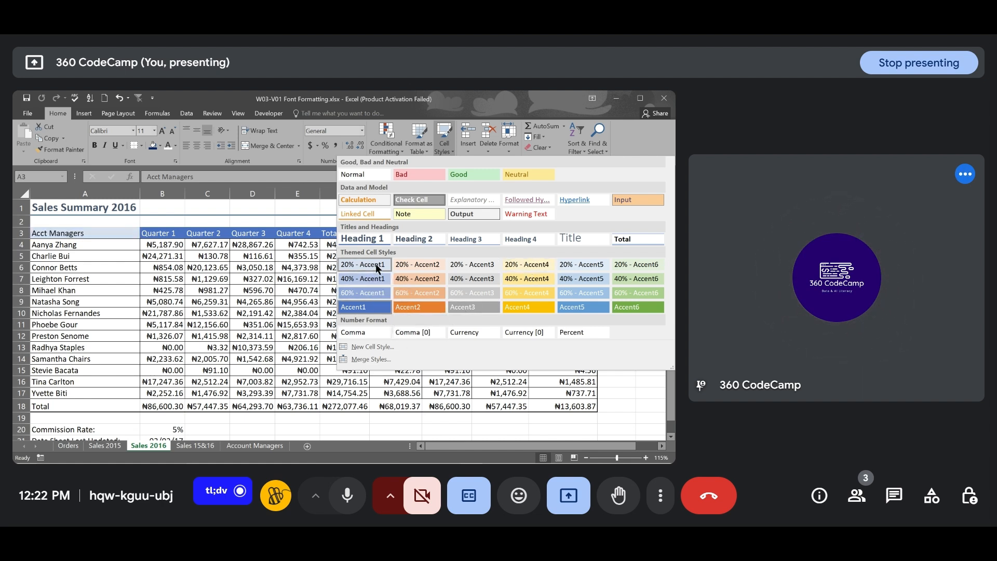
left_click(209, 283)
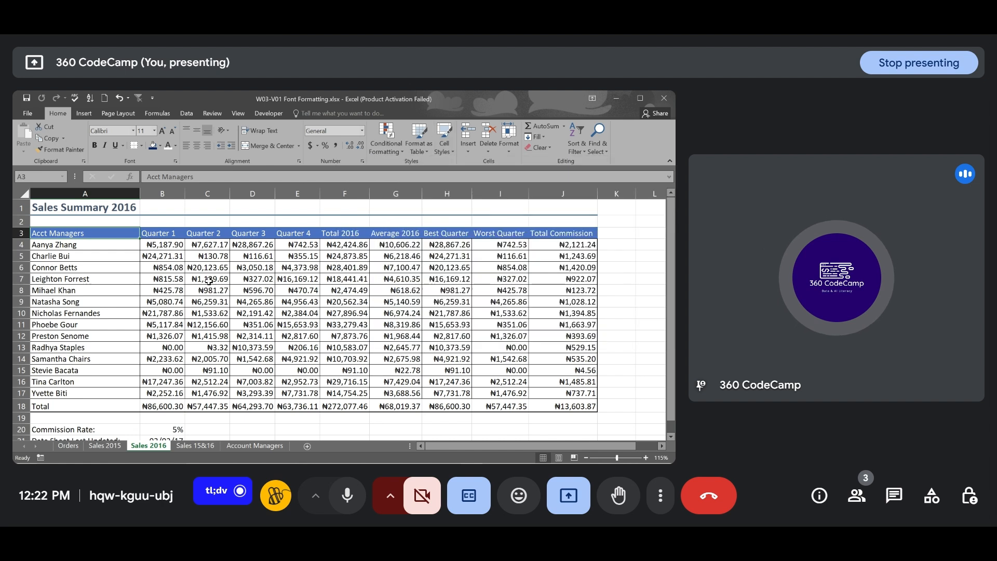
Apply the Title cell style to the Sales Summary 2016 heading in A1 and compare it with the header in A3
left_click(102, 209)
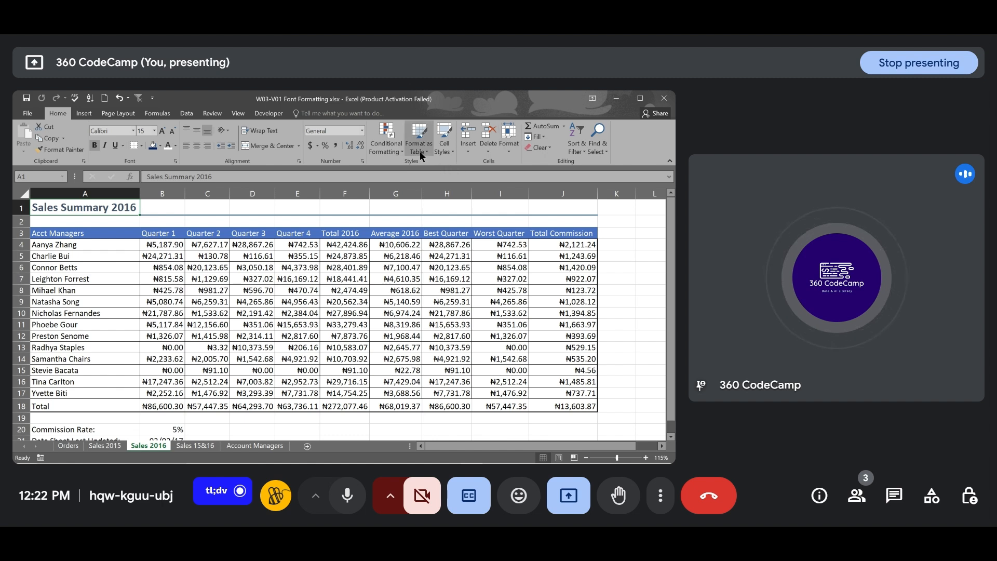
left_click(452, 151)
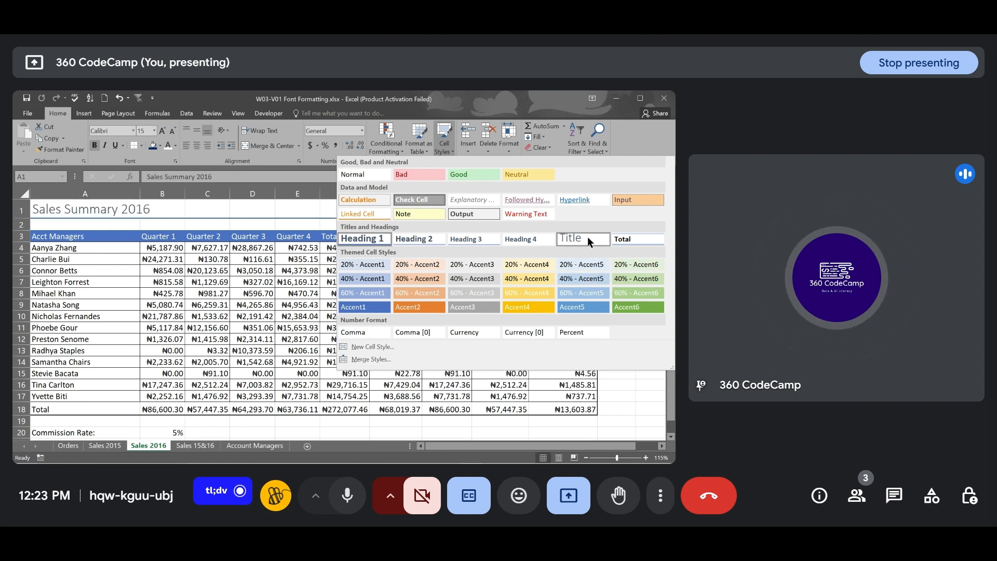
left_click(587, 237)
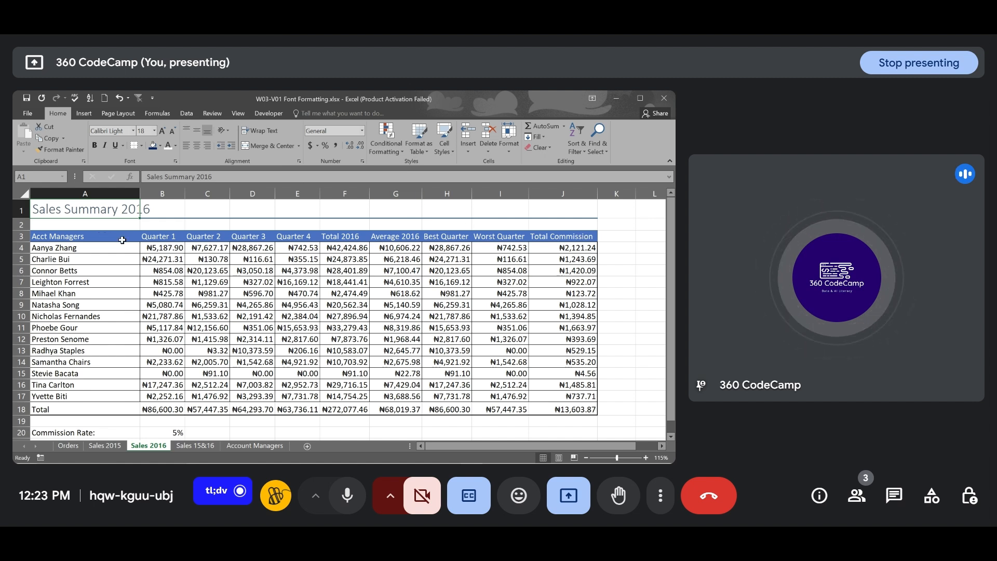
left_click(106, 236)
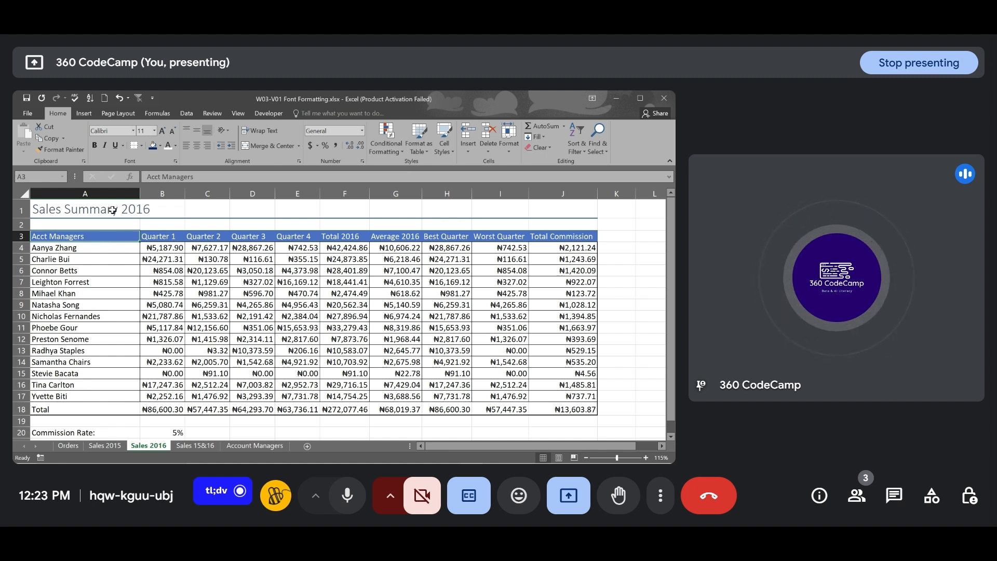
left_click(109, 212)
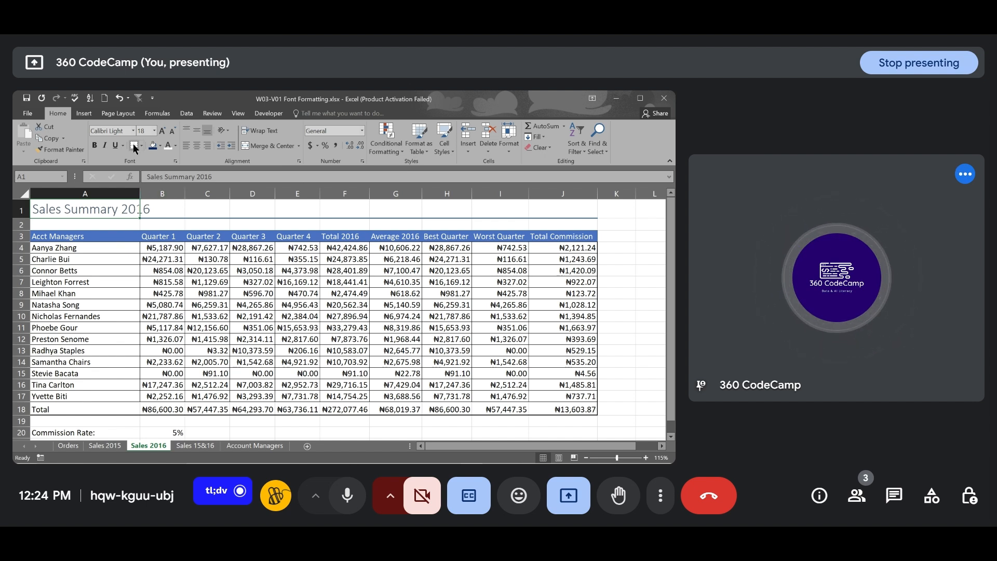
Compare the Sales 2015 sheet's formatting with Sales 2016 and look through the available workbook themes
left_click(117, 114)
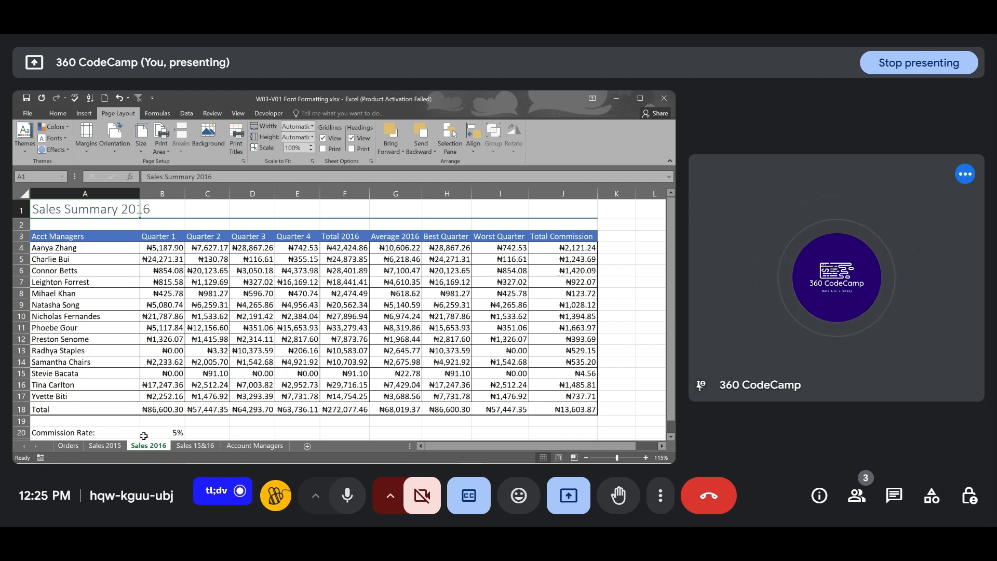
left_click(116, 447)
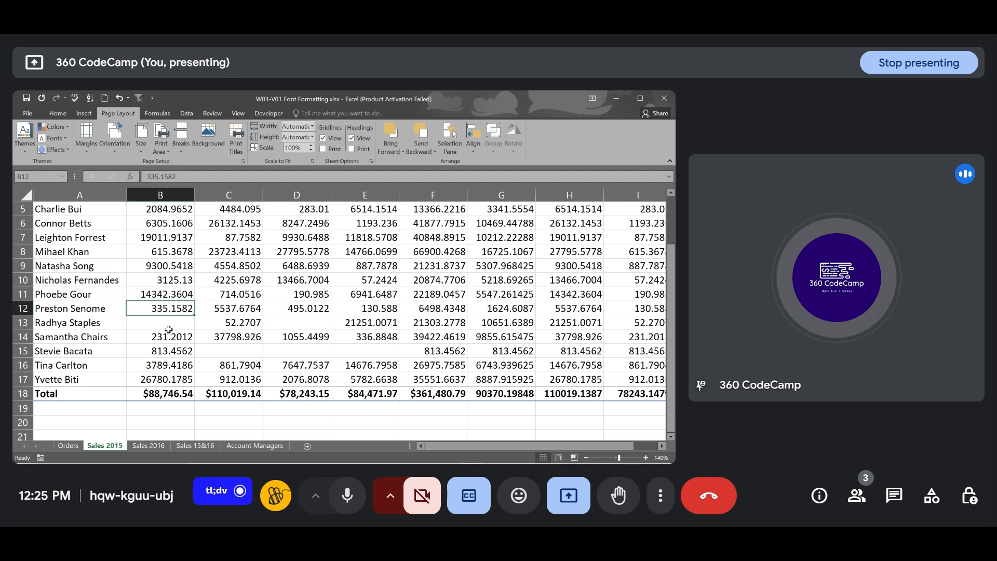
scroll(71, 270, "up", 2)
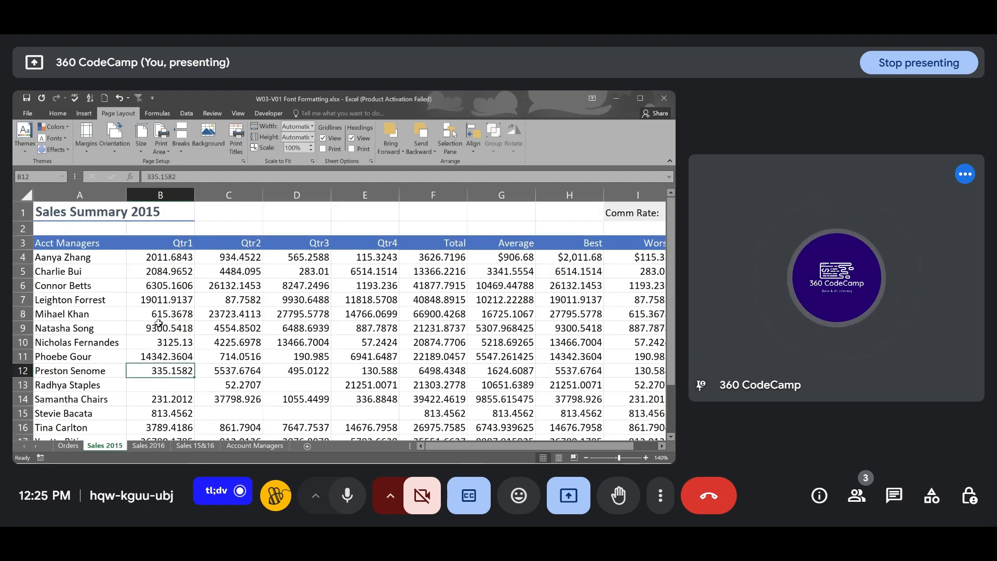
left_click(149, 446)
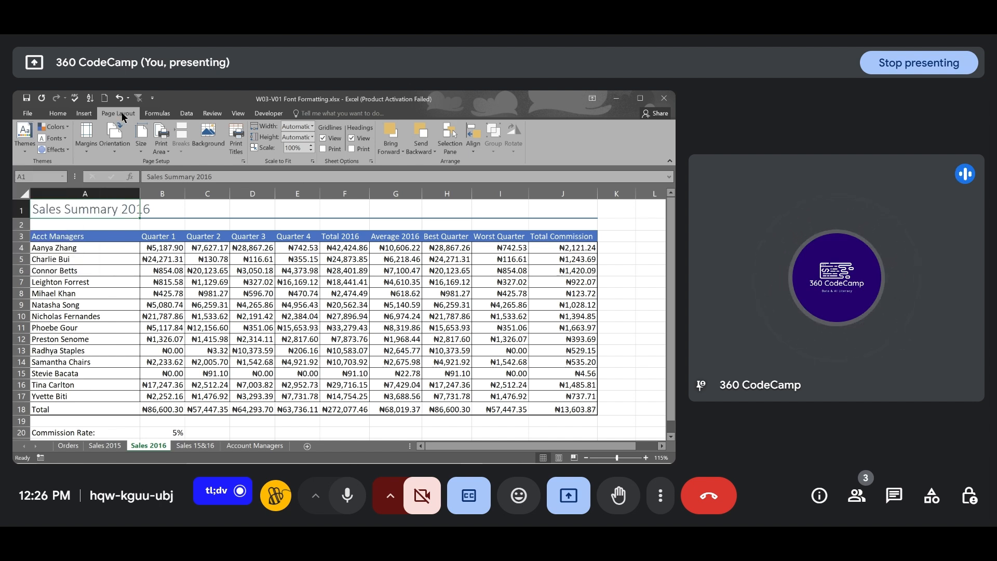
left_click(25, 153)
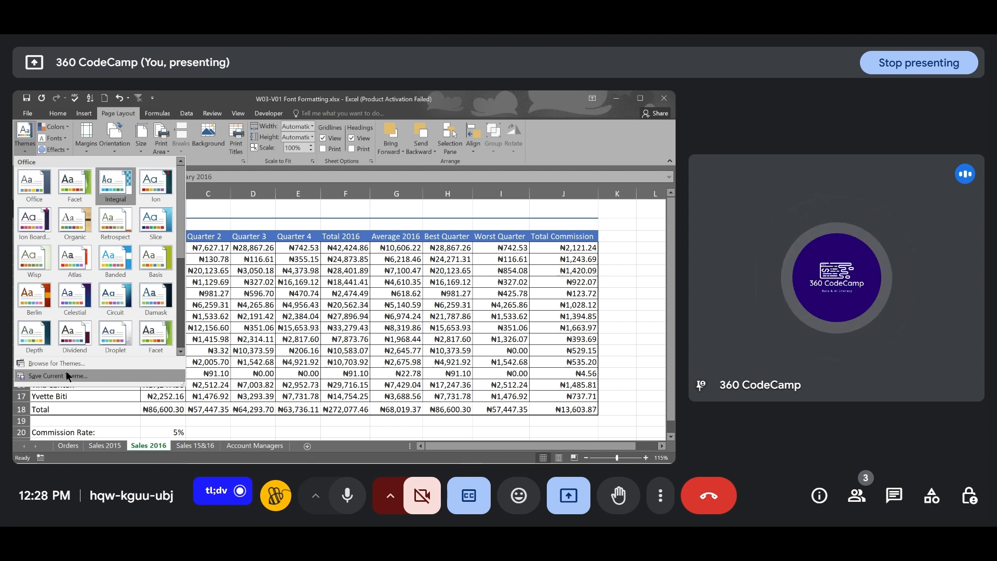
Examine the available theme color, font and effect sets without choosing any of them
left_click(66, 123)
left_click(67, 124)
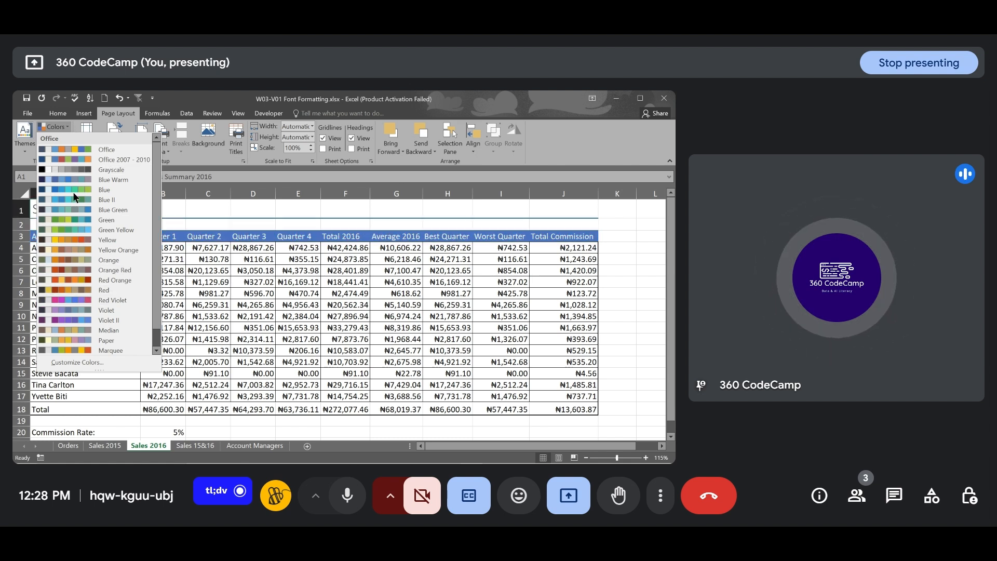
left_click(67, 126)
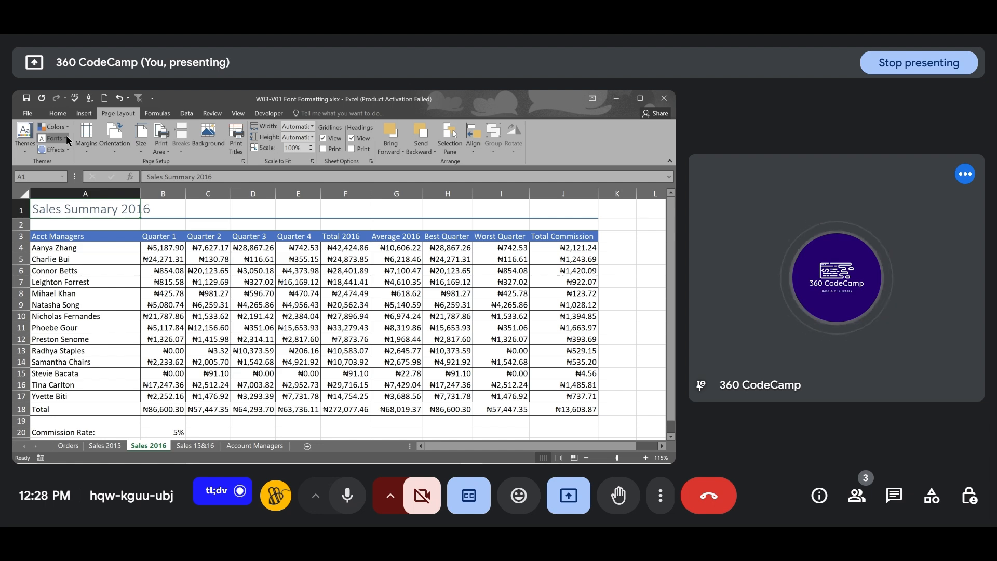
left_click(66, 136)
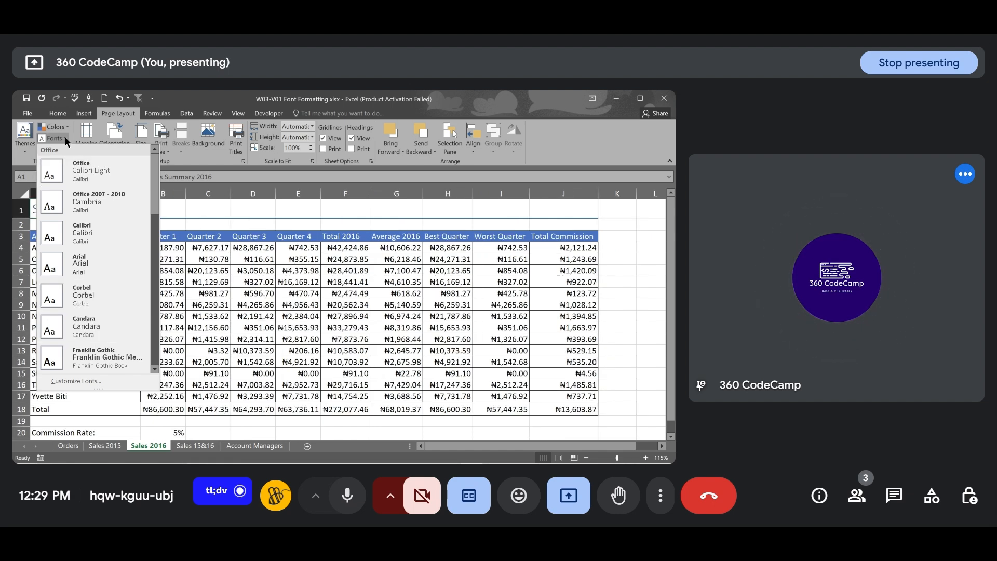
left_click(63, 158)
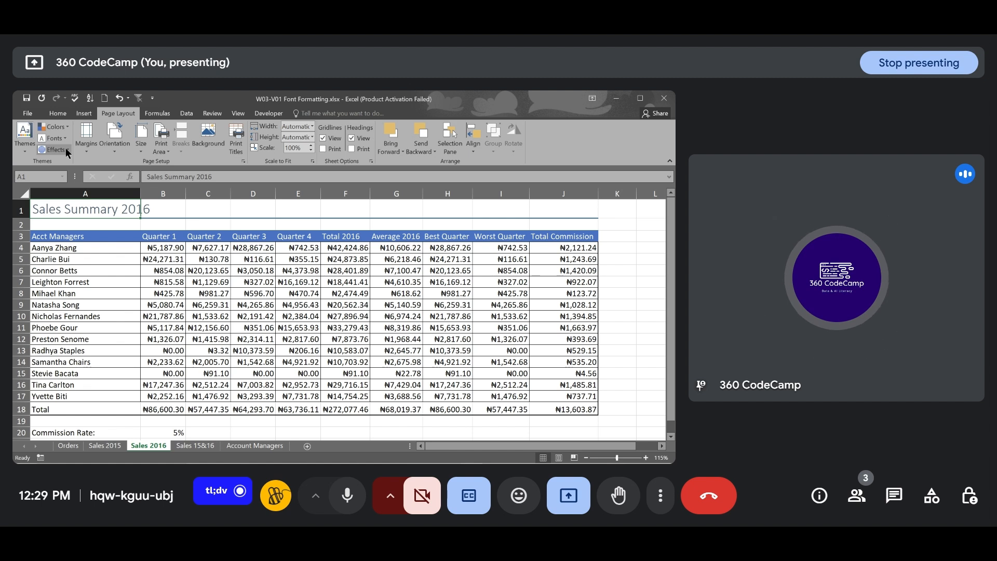
left_click(66, 147)
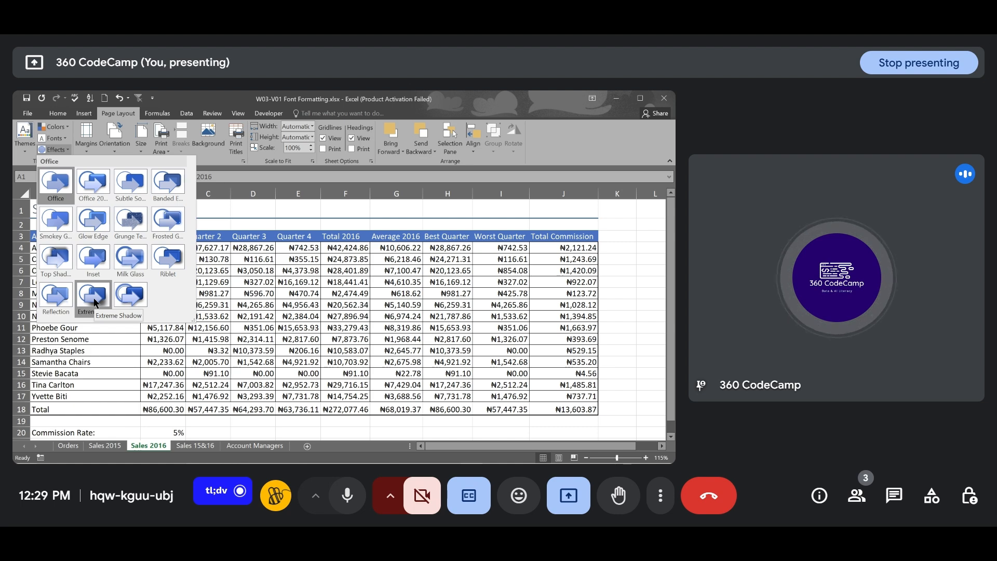
Apply the Celestial theme to the workbook
left_click(24, 149)
left_click(24, 148)
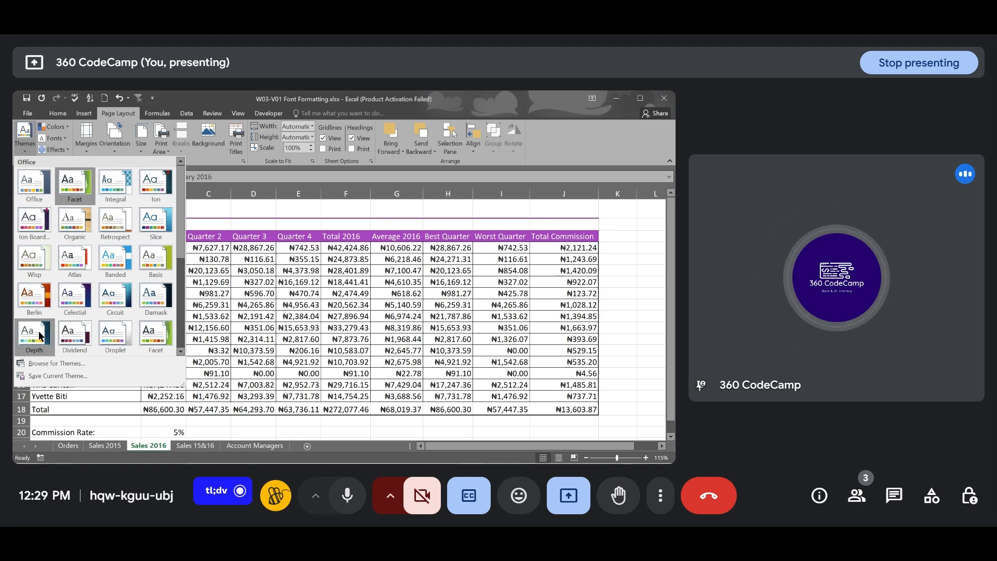
left_click(74, 307)
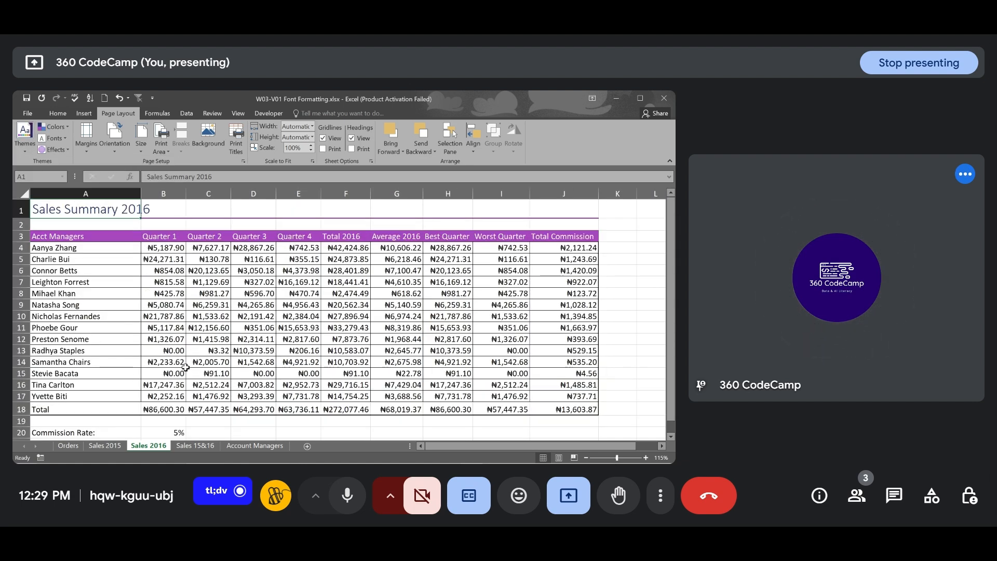
Examine the theme's colors on the Account Managers, Sales 15&16, Sales 2015, Orders and Sales 2016 sheets
left_click(188, 446)
left_click(150, 447)
left_click(237, 448)
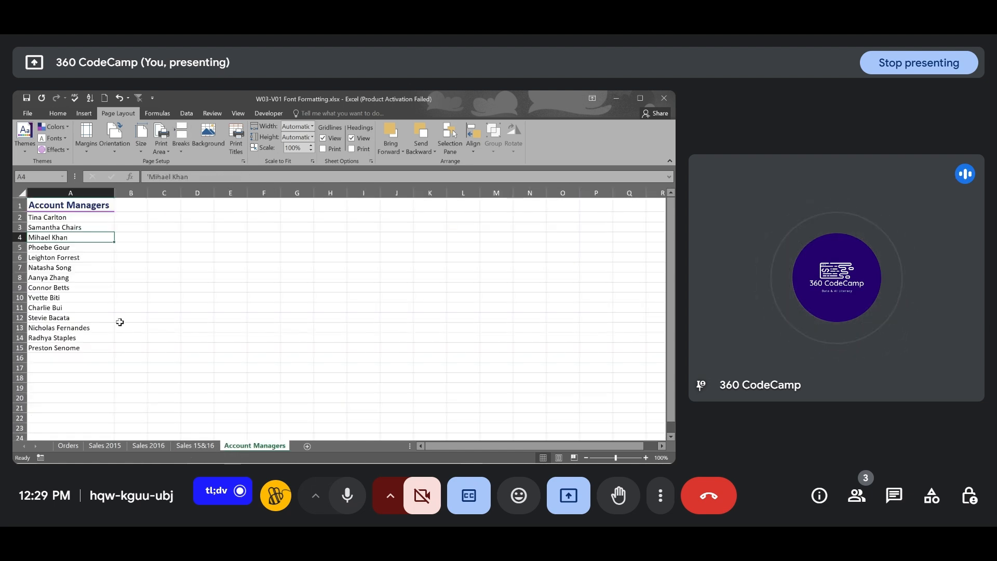
left_click(197, 447)
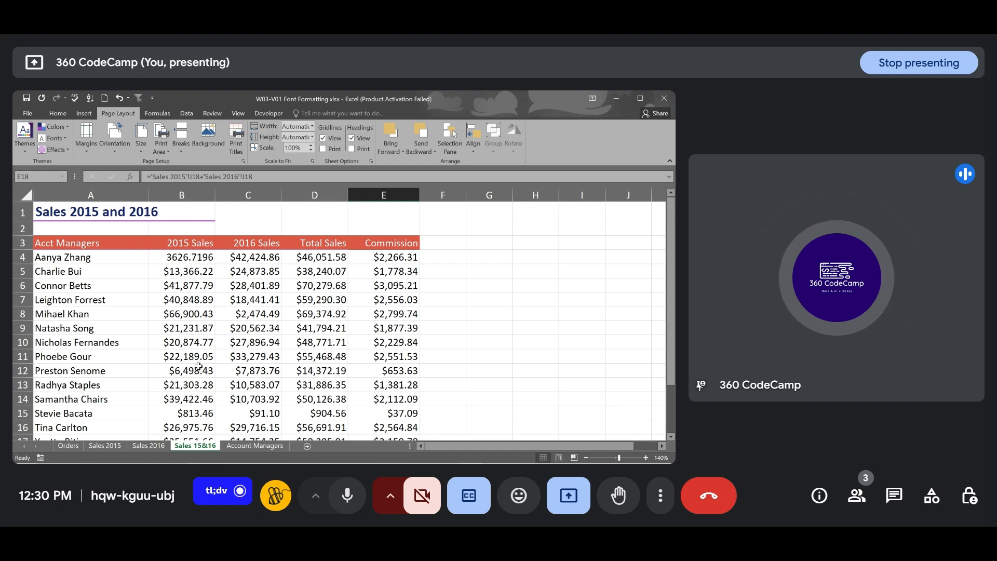
left_click(102, 447)
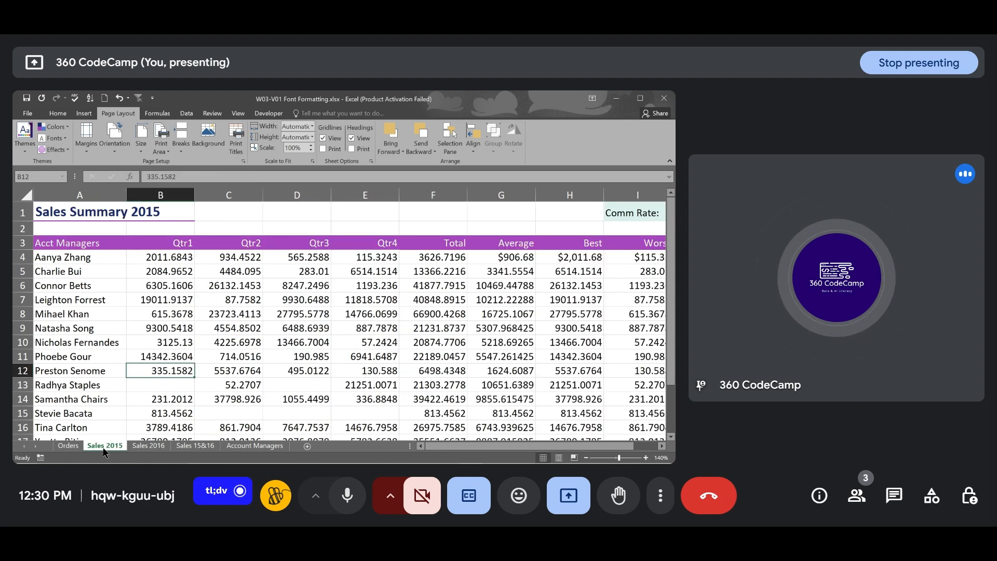
left_click(67, 448)
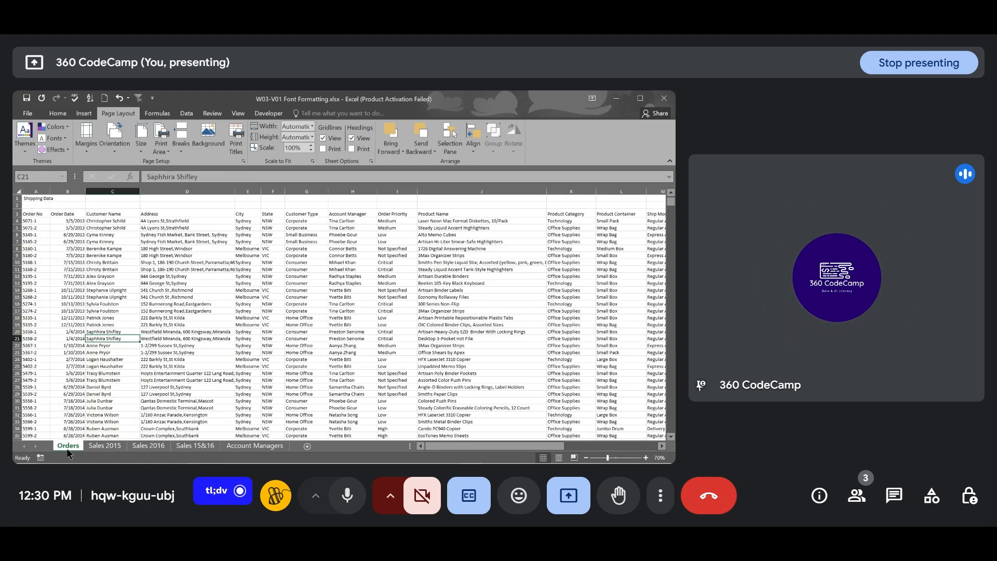
left_click(106, 447)
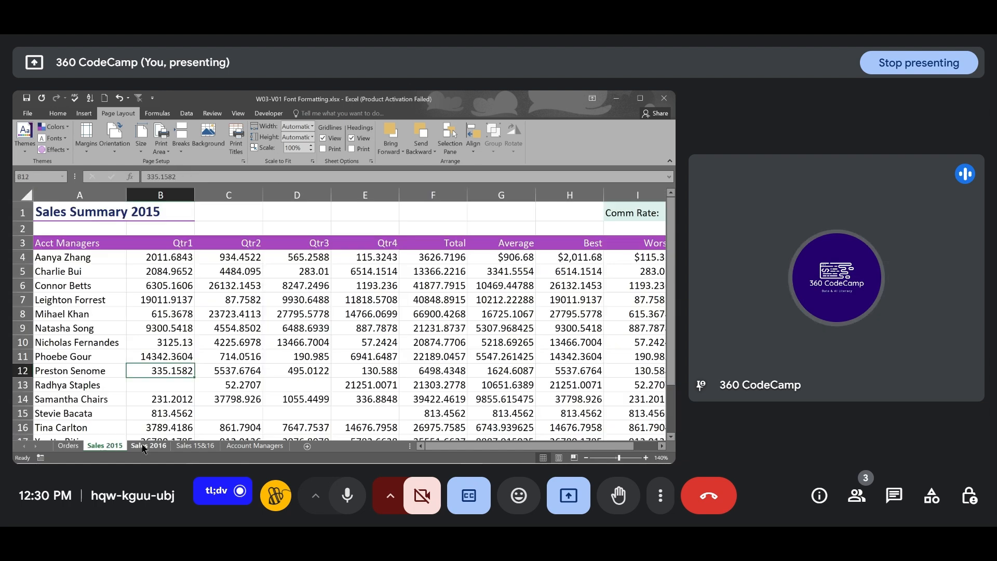
left_click(238, 447)
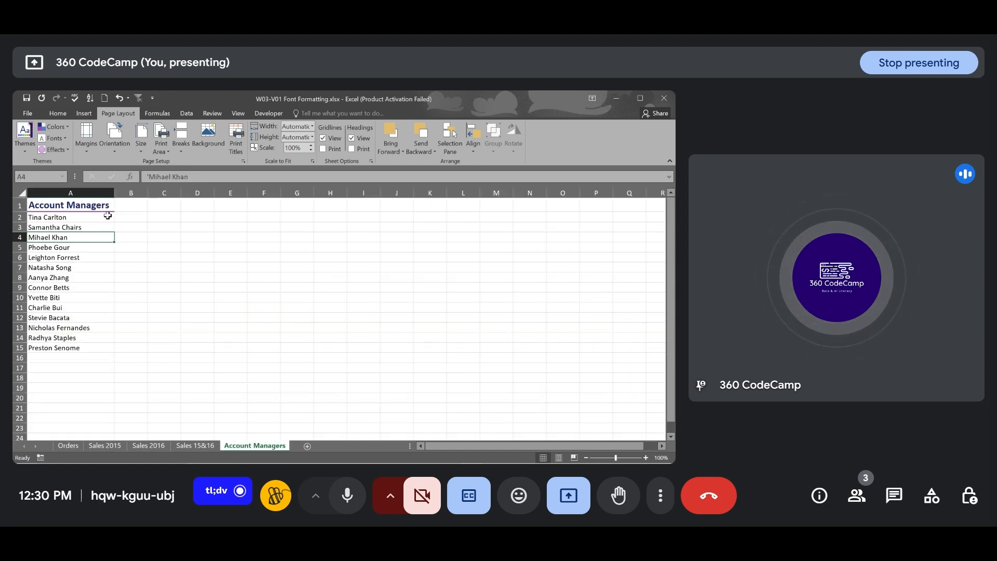
left_click(157, 445)
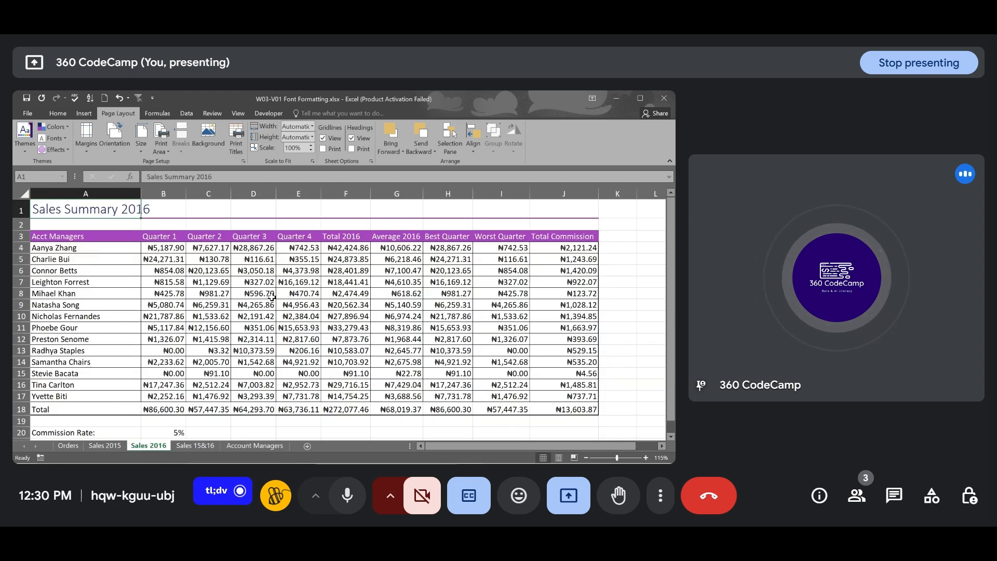
scroll(272, 297, "up", 1)
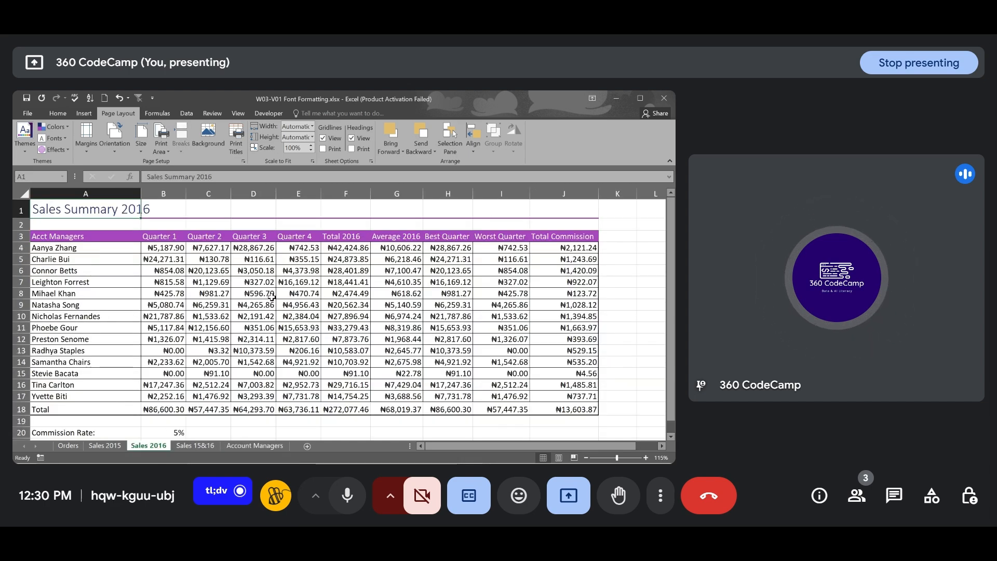
left_click(203, 446)
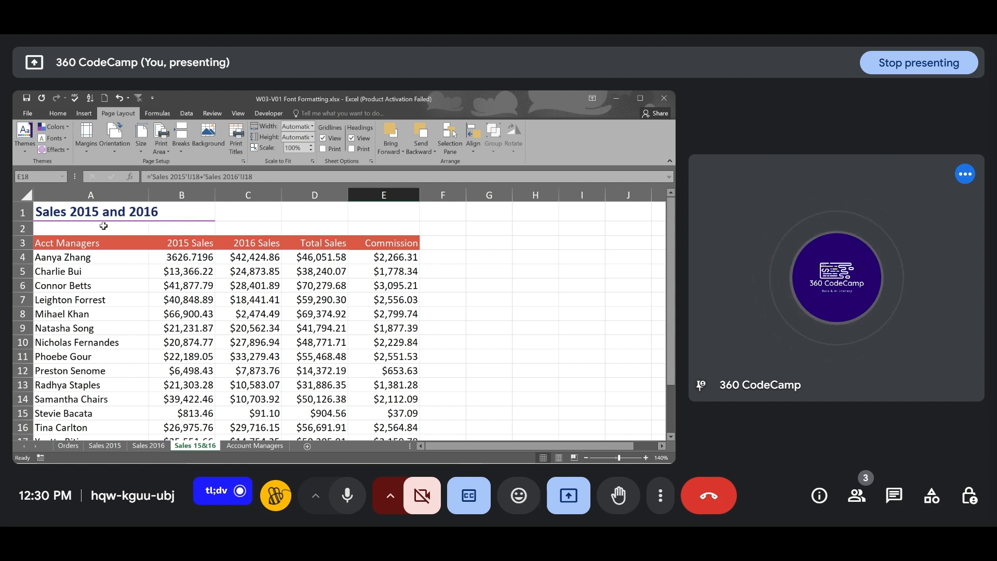
Return to Sales 2016, preview the Facet theme on its table and look over the theme color sets
left_click(67, 126)
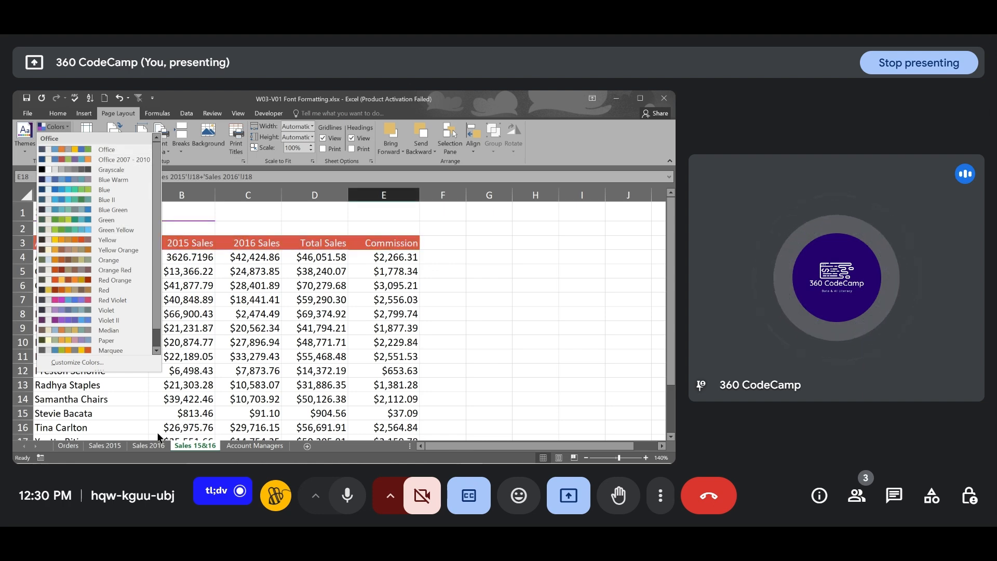
left_click(149, 447)
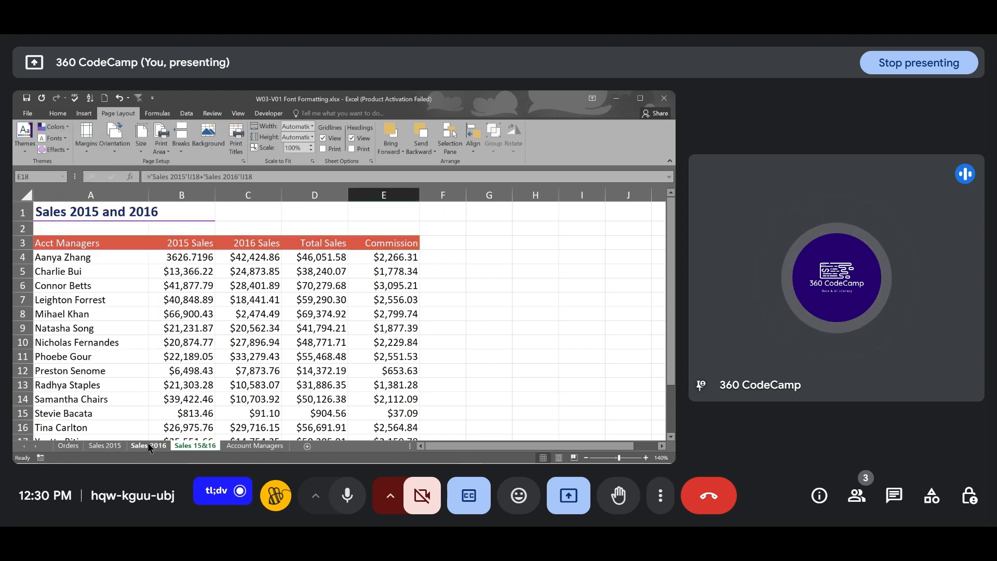
left_click(149, 447)
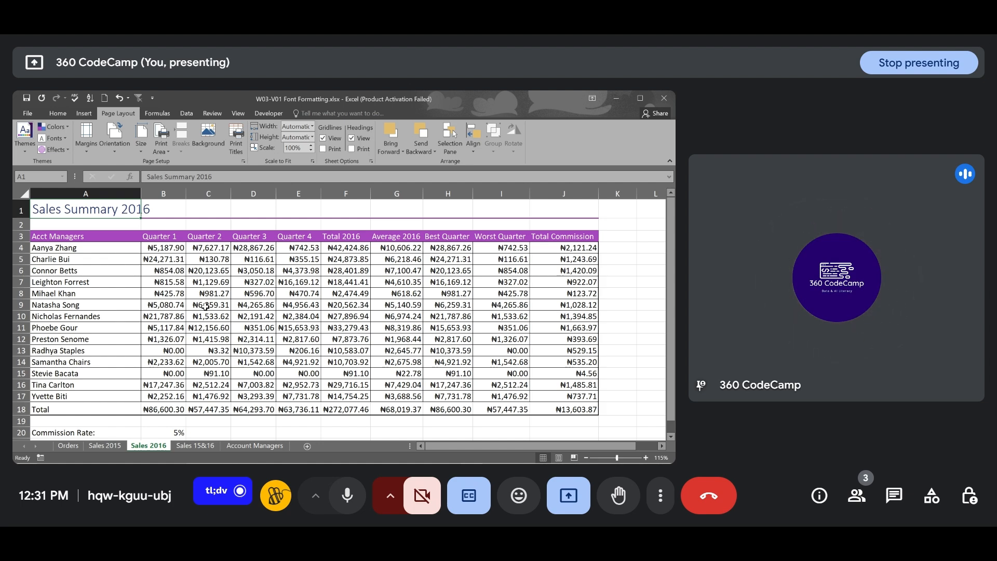
scroll(222, 305, "down", 3)
scroll(223, 305, "up", 3)
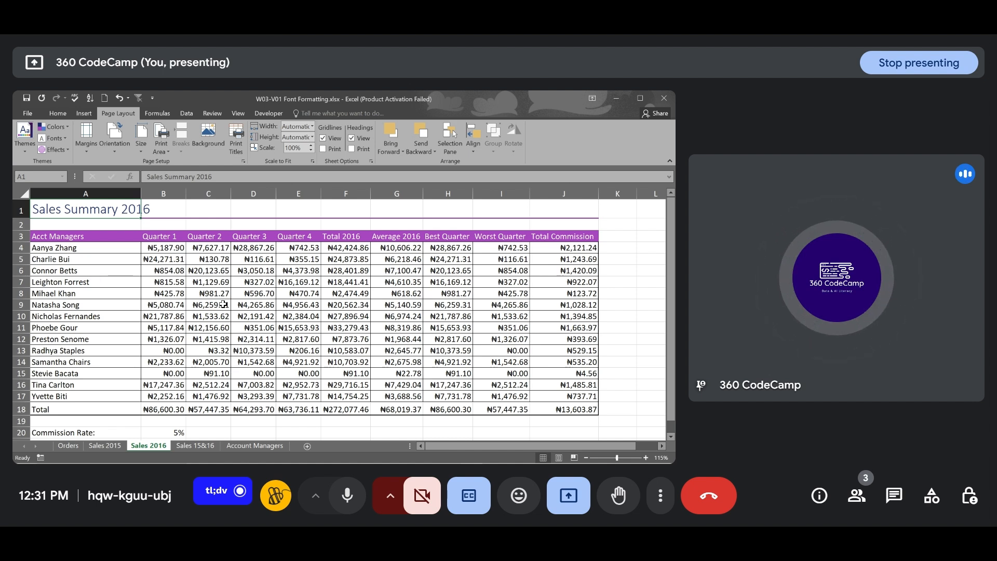
left_click(26, 146)
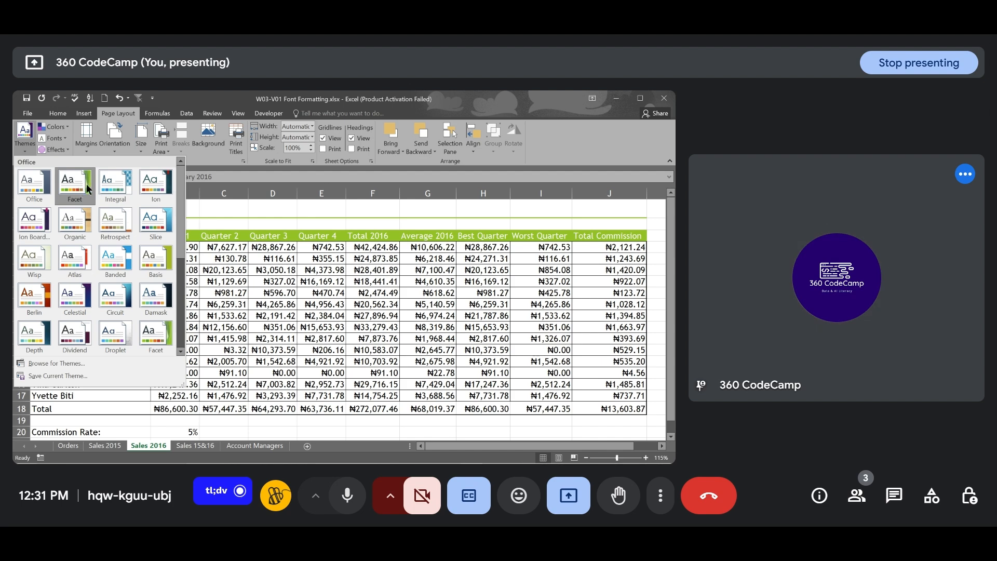
left_click(65, 127)
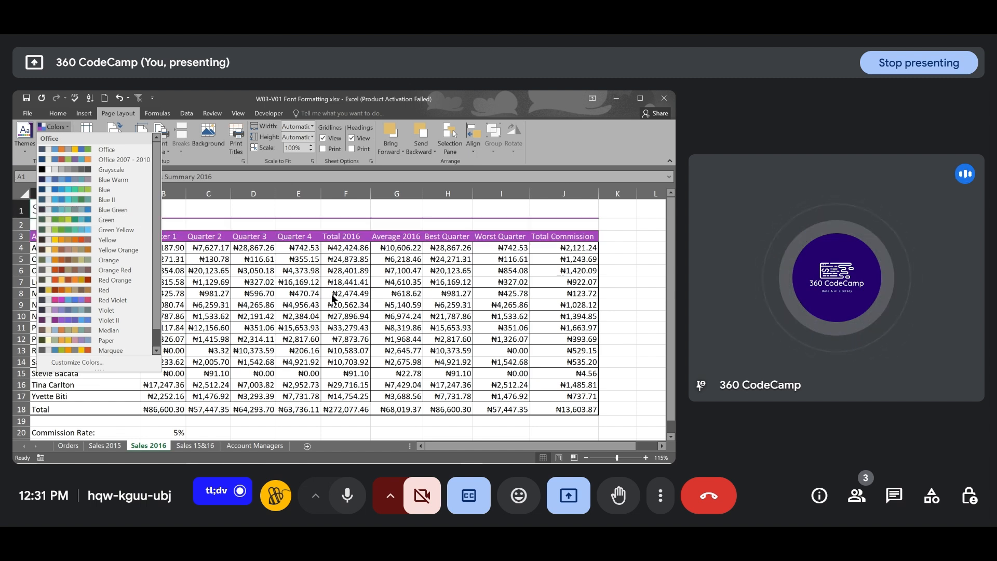
Dismiss the theme color sets without choosing one, then switch to the PowerPoint training deck and advance to the Conclusion: Practice and Application slide
left_click(411, 328)
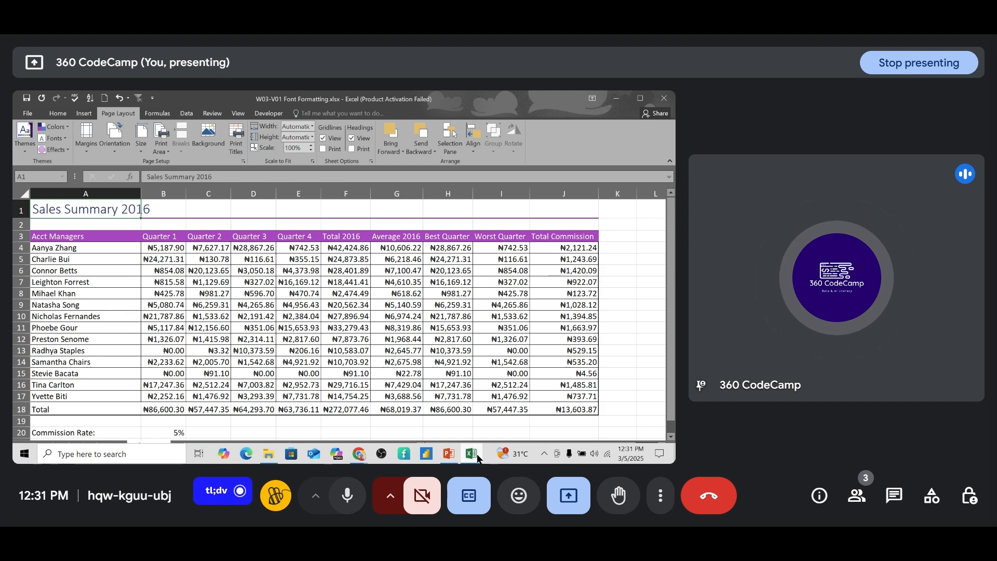
left_click(451, 454)
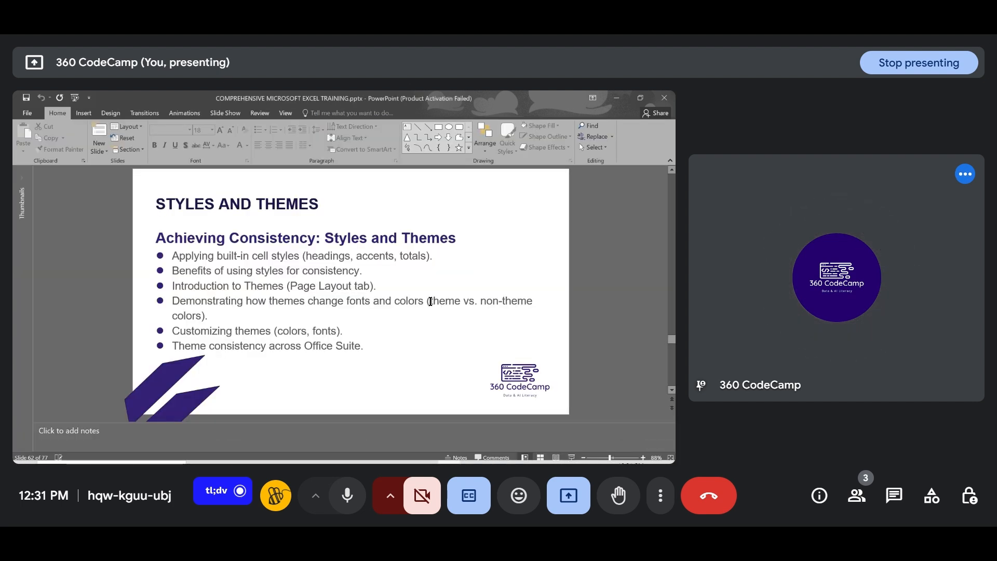
scroll(431, 301, "down", 1)
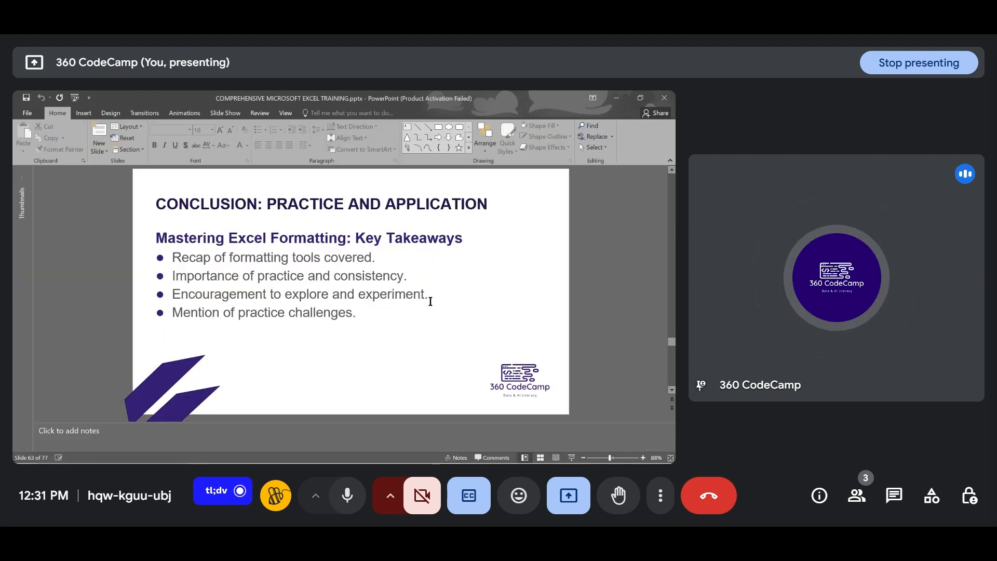
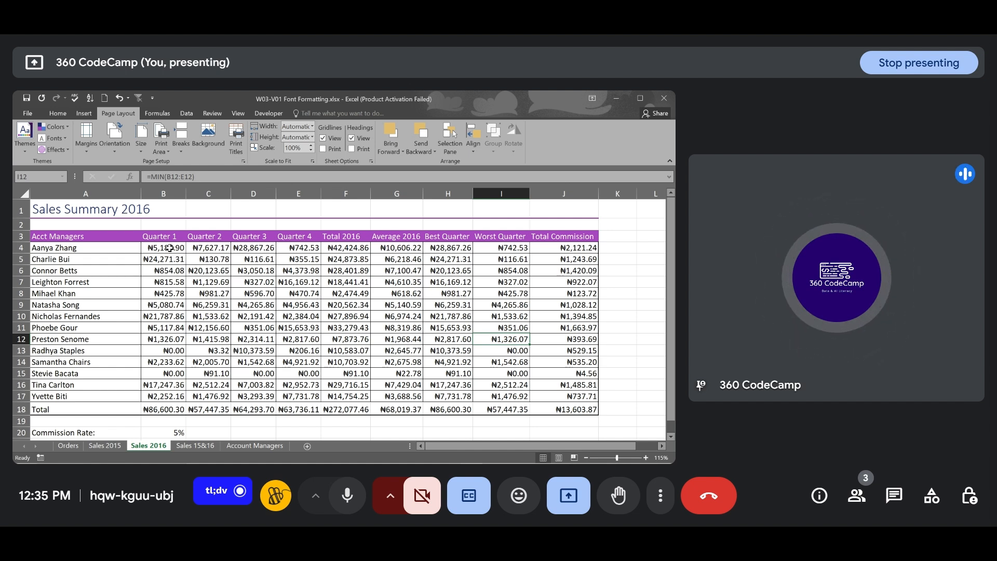
Format the currency values in B4:J18 of the Sales 2016 sheet to show no decimal places
left_click_drag(171, 250, 544, 408)
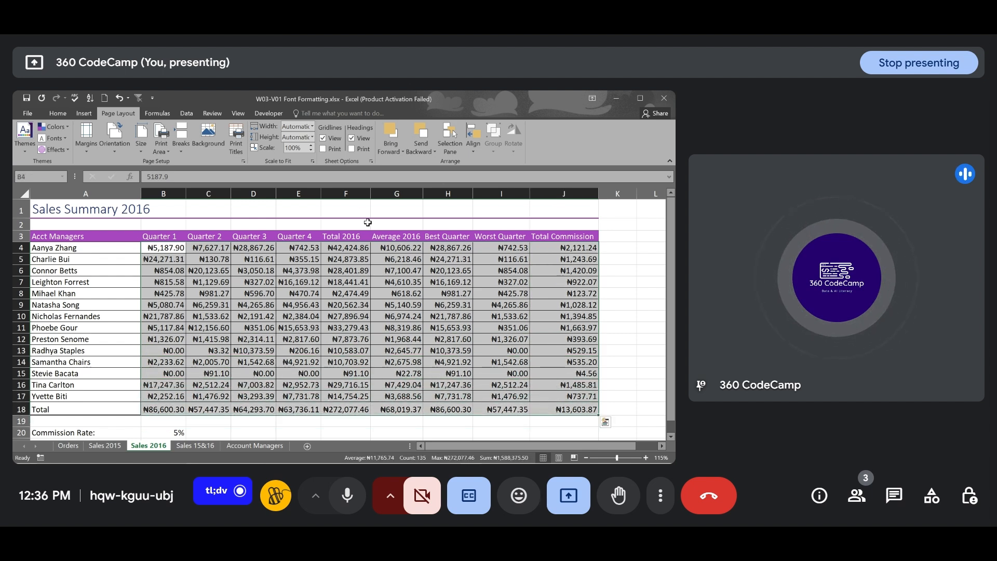
left_click(58, 113)
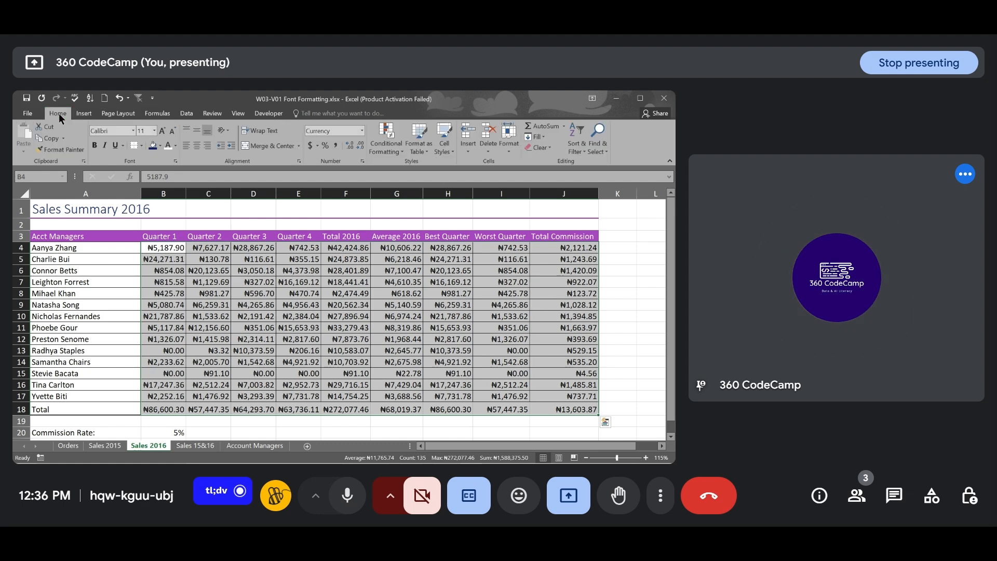
left_click(358, 145)
left_click(357, 146)
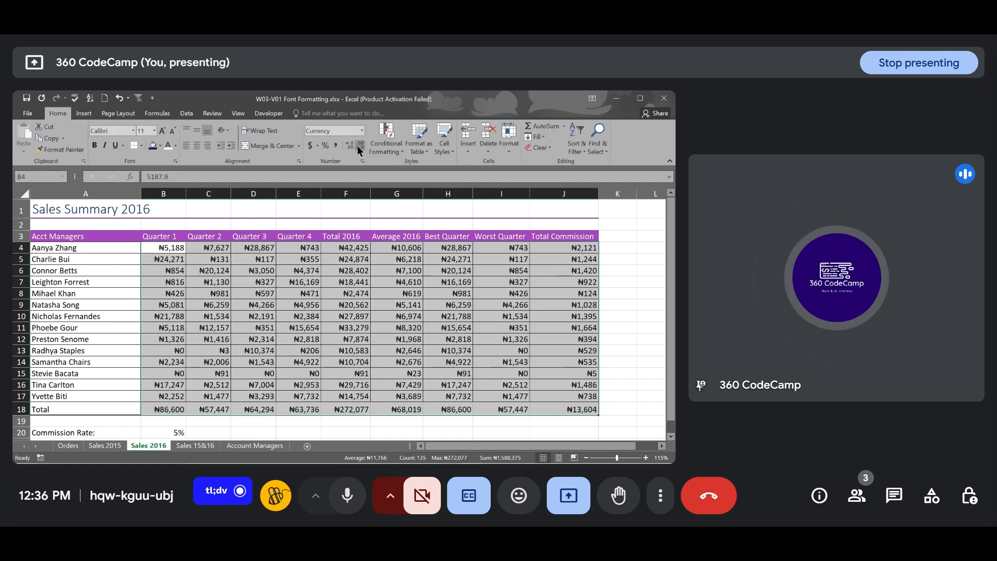
left_click(521, 339)
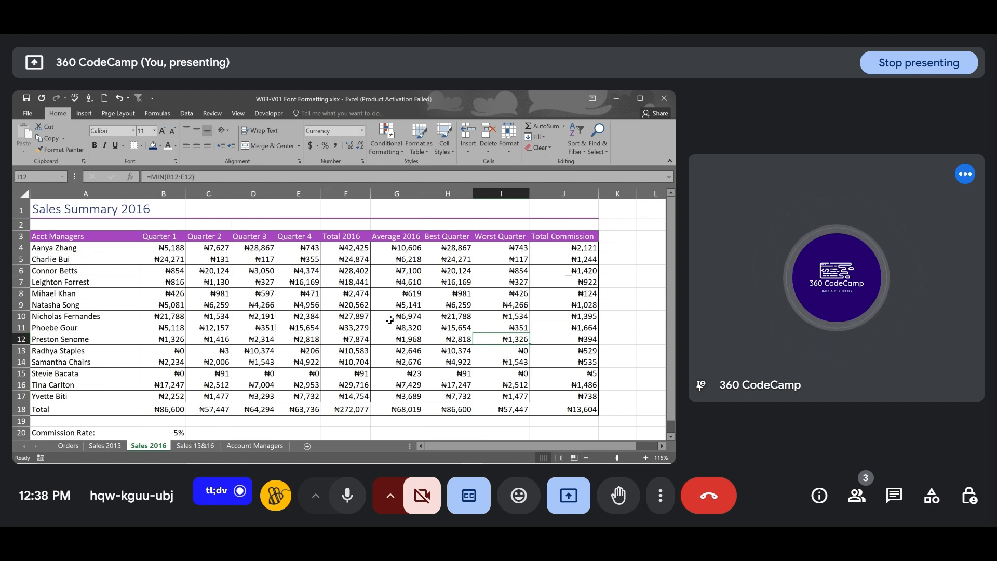
scroll(417, 334, "down", 4)
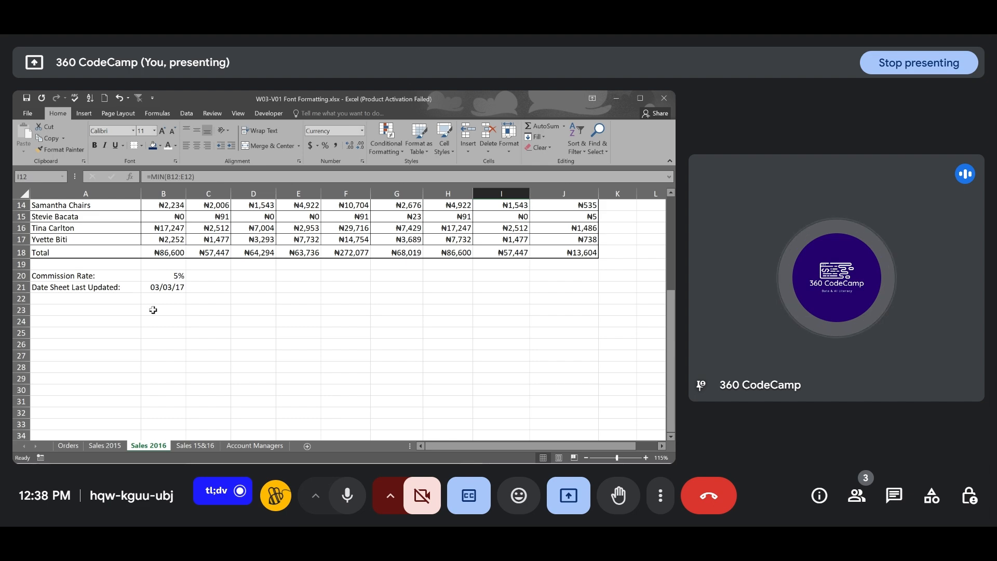
scroll(315, 410, "up", 4)
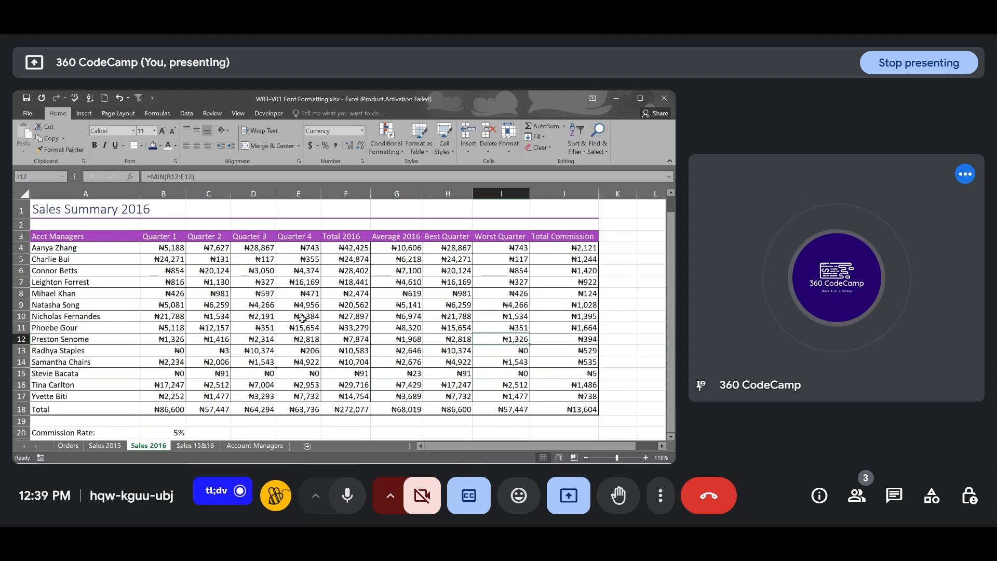